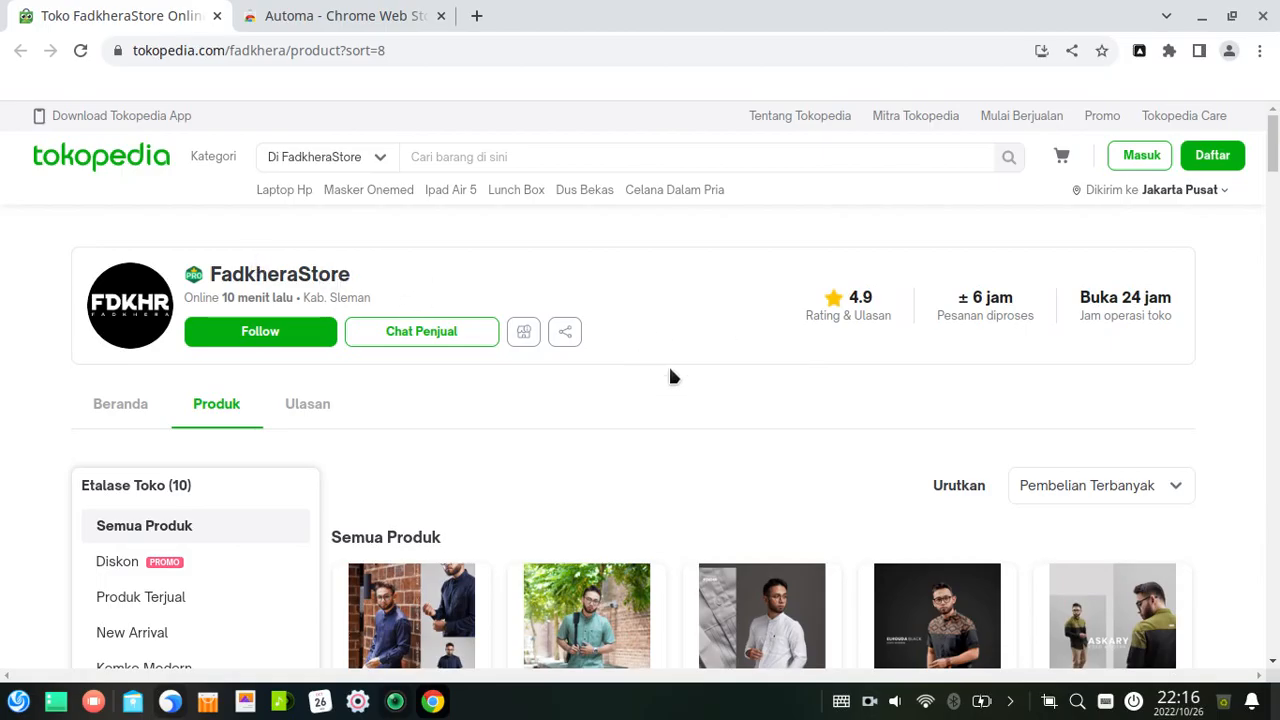
- Examine FadkheraStore's product list on Tokopedia, its sort options, and the prices, ratings and sold counts on the product cards
scroll(764, 448, "down", 3)
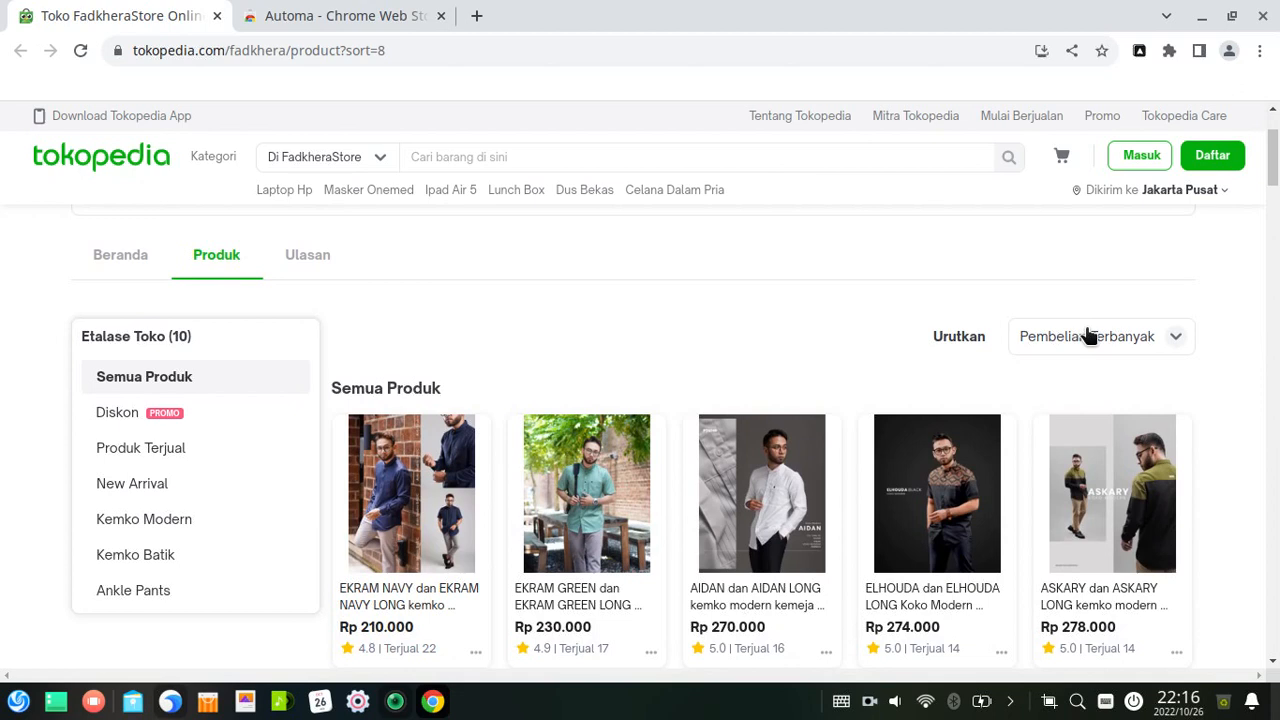
left_click(1088, 336)
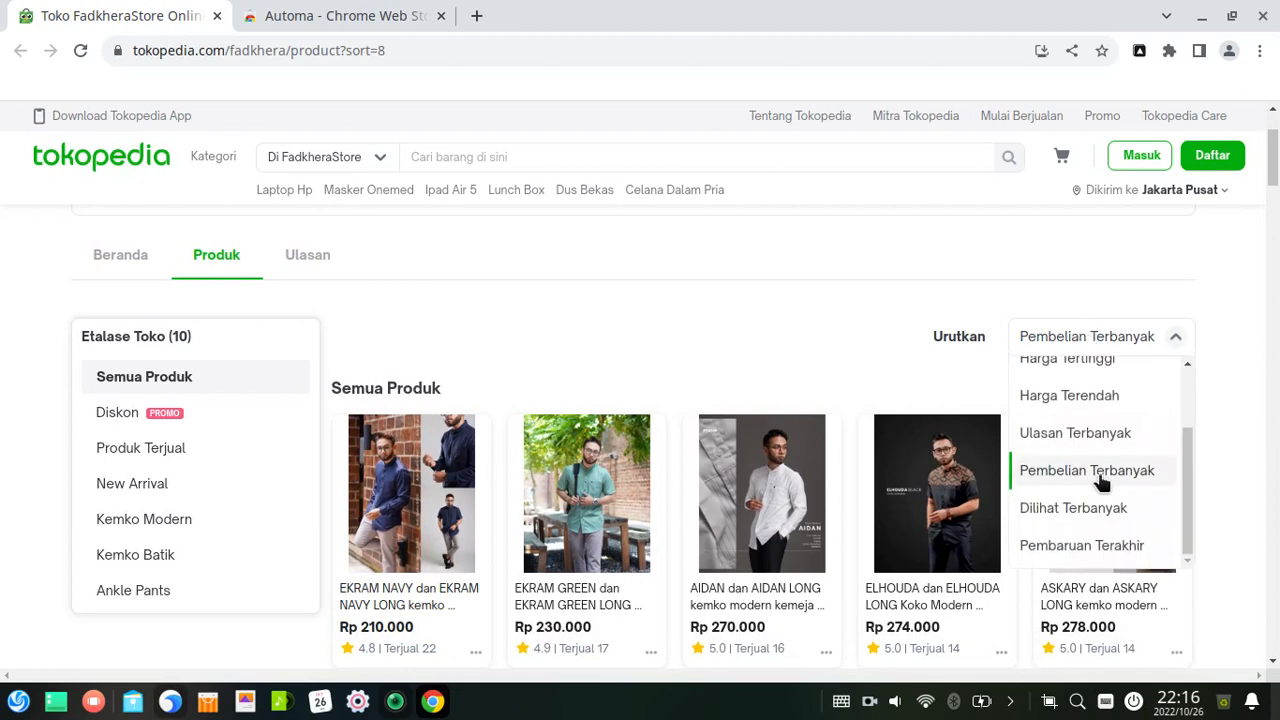
left_click(658, 290)
scroll(657, 289, "down", 2)
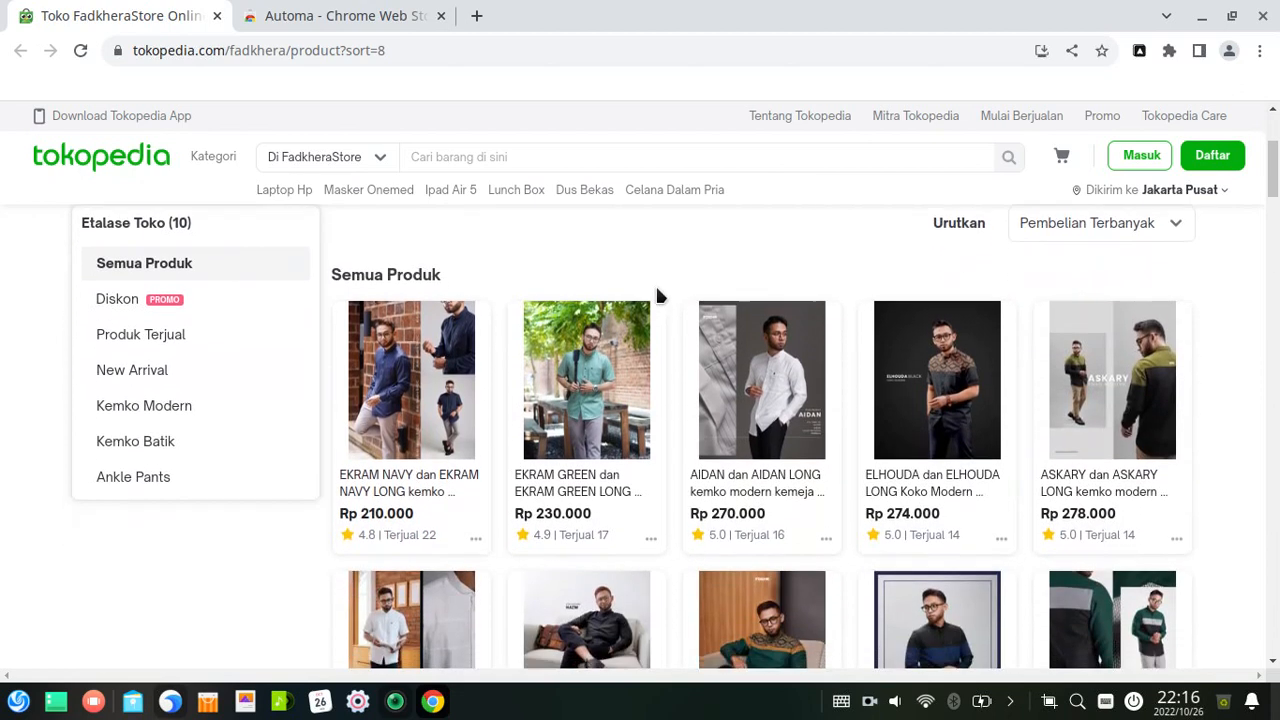
scroll(657, 296, "down", 12)
scroll(655, 297, "up", 14)
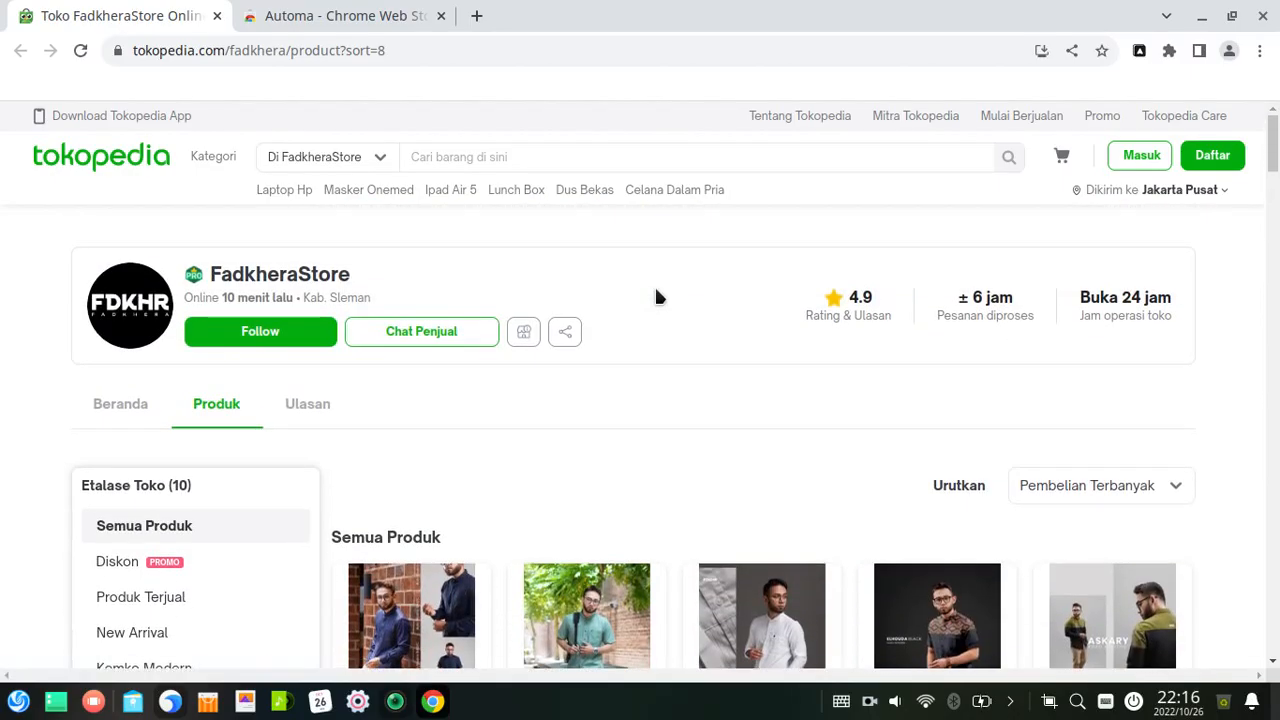
scroll(698, 355, "down", 5)
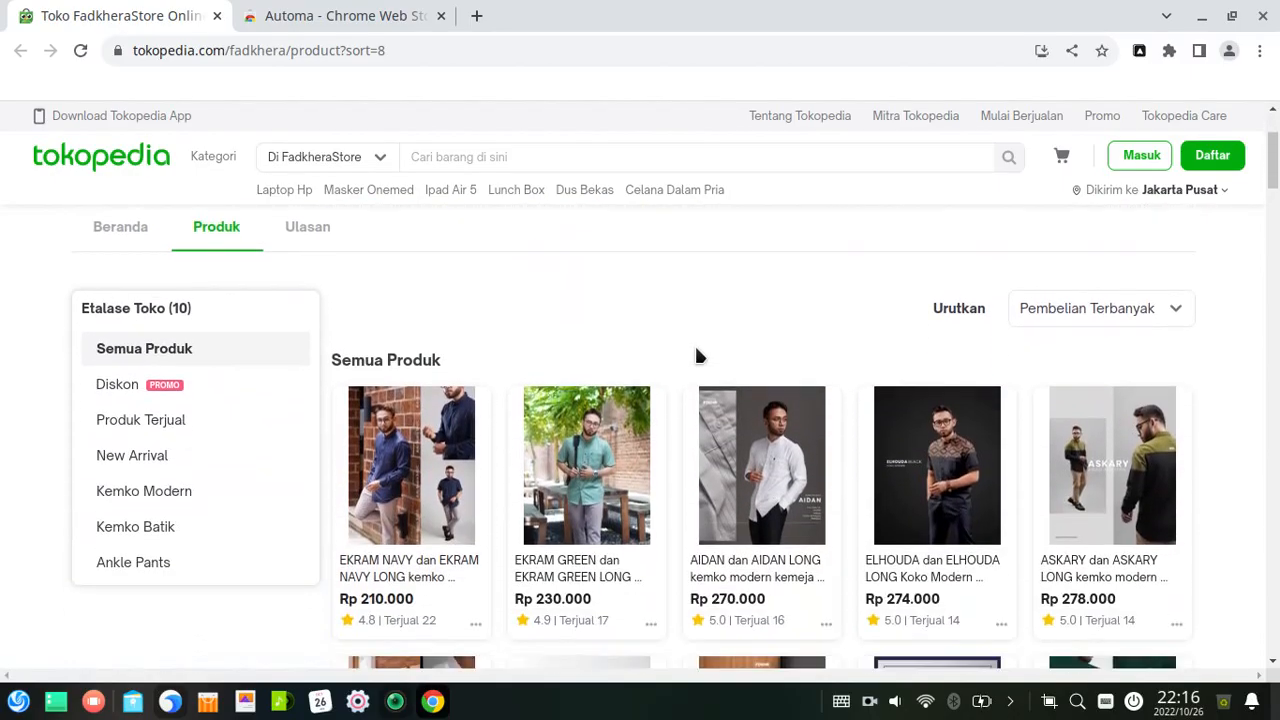
scroll(698, 355, "down", 1)
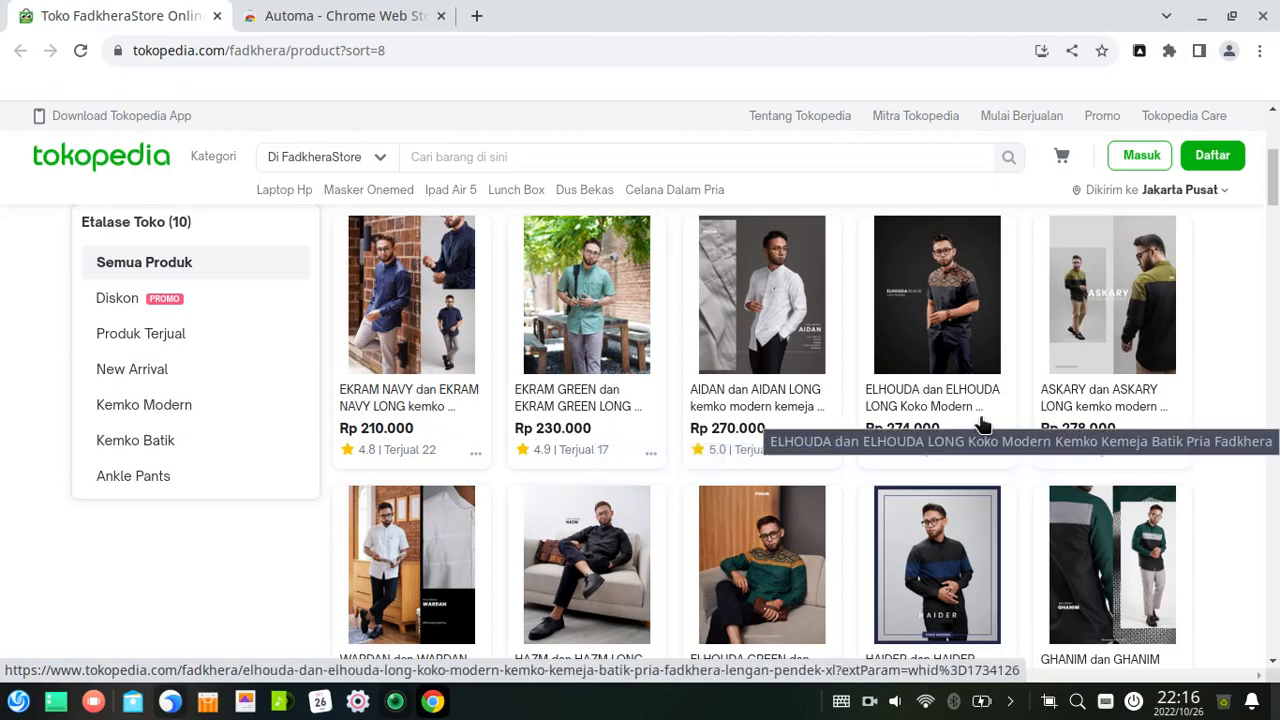
scroll(980, 422, "up", 4)
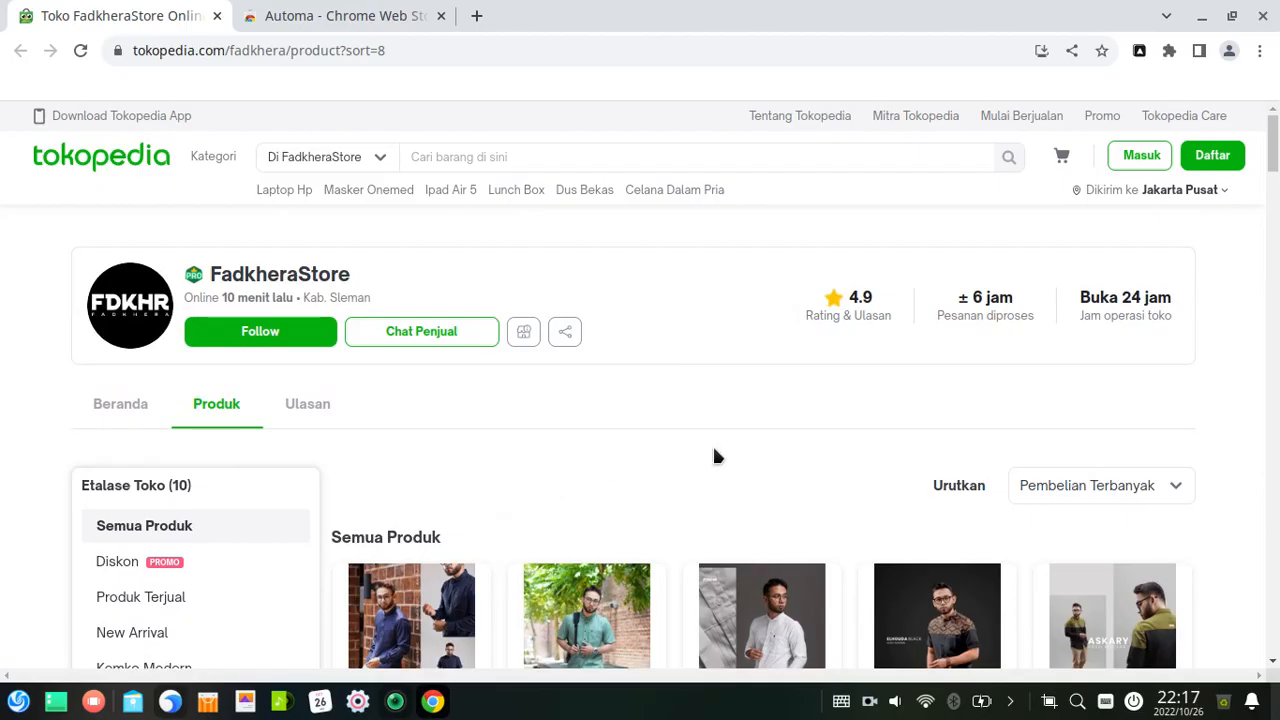
- Examine the store name and product segments of the page address, along with the sort setting of the product list
double_click(266, 50)
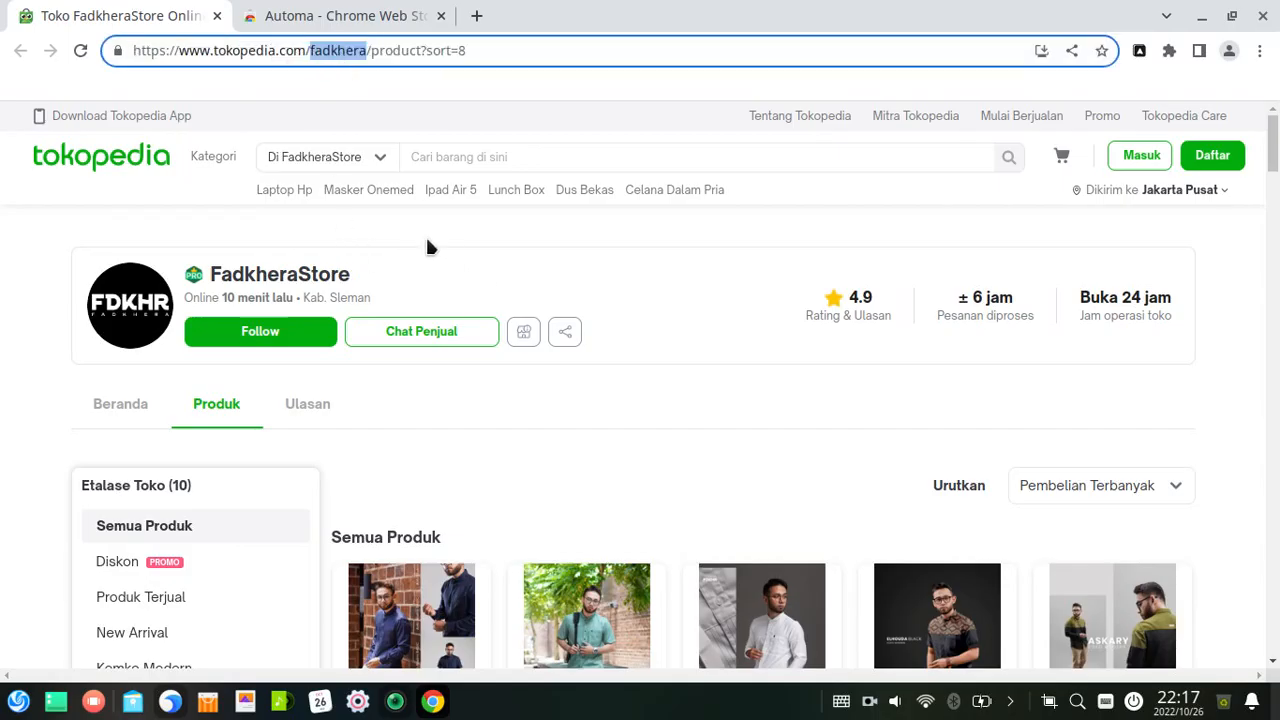
double_click(398, 50)
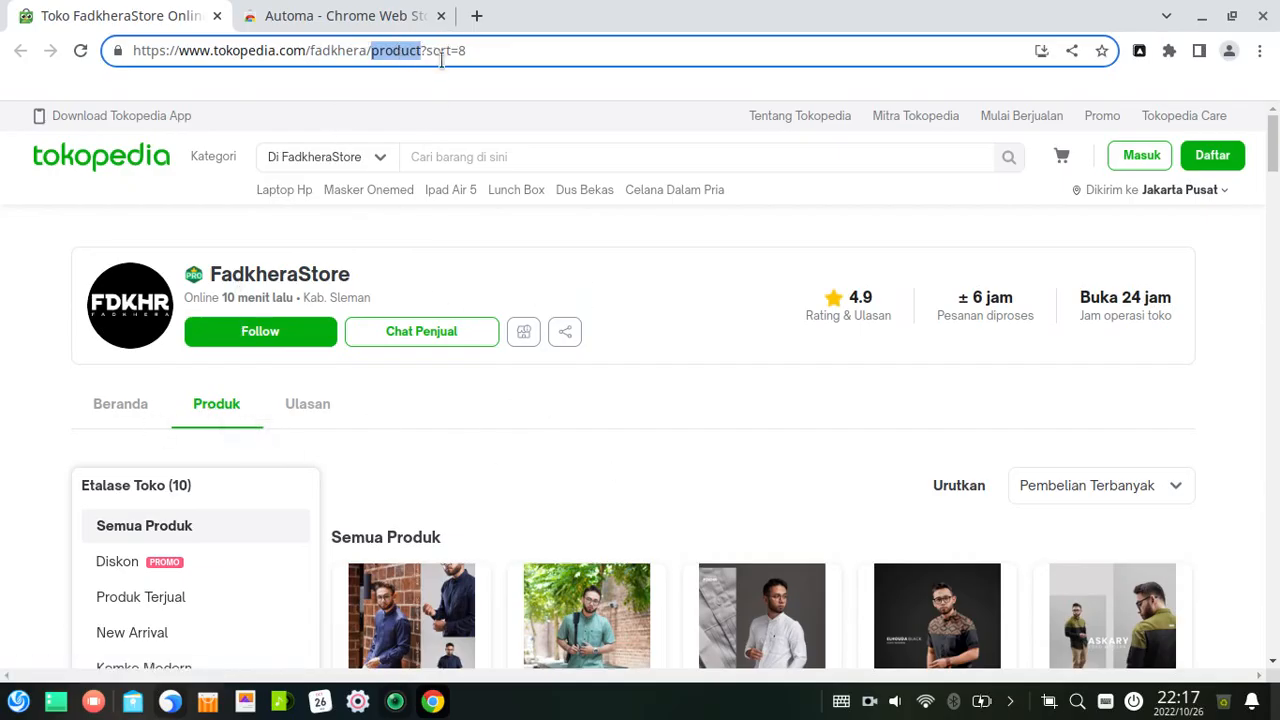
left_click(632, 410)
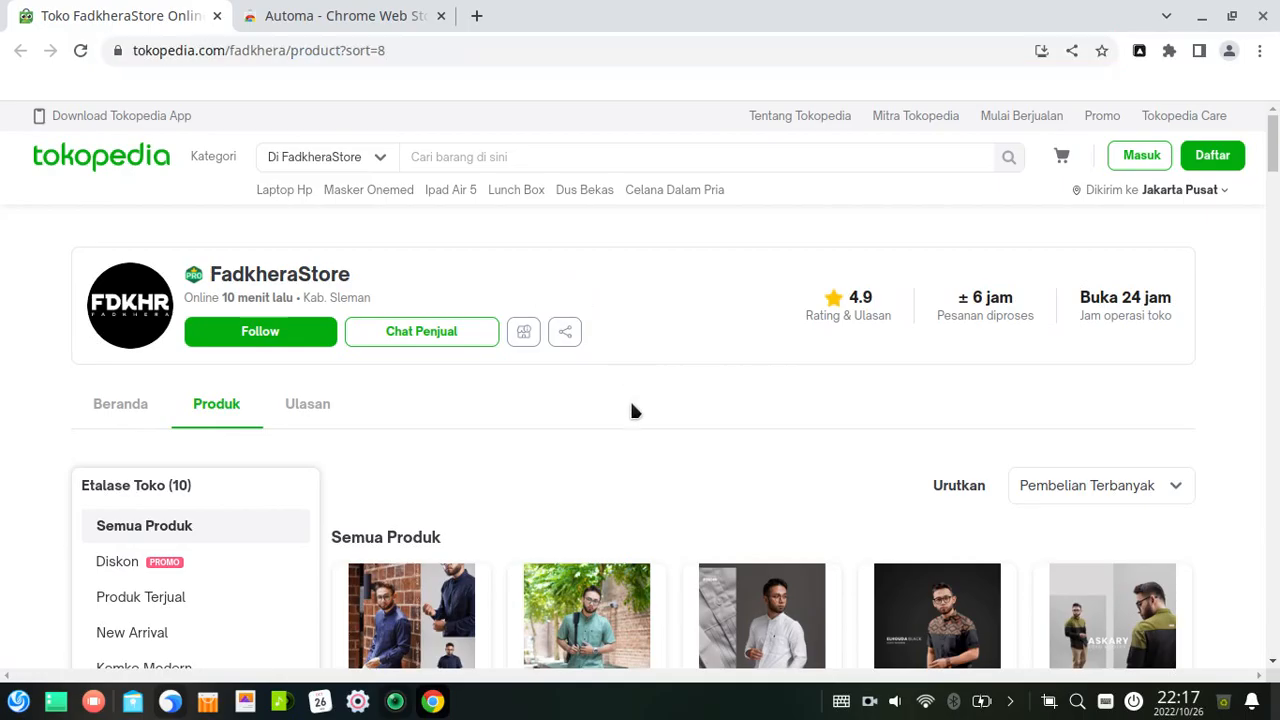
left_click(1092, 487)
left_click(738, 459)
scroll(738, 459, "down", 3)
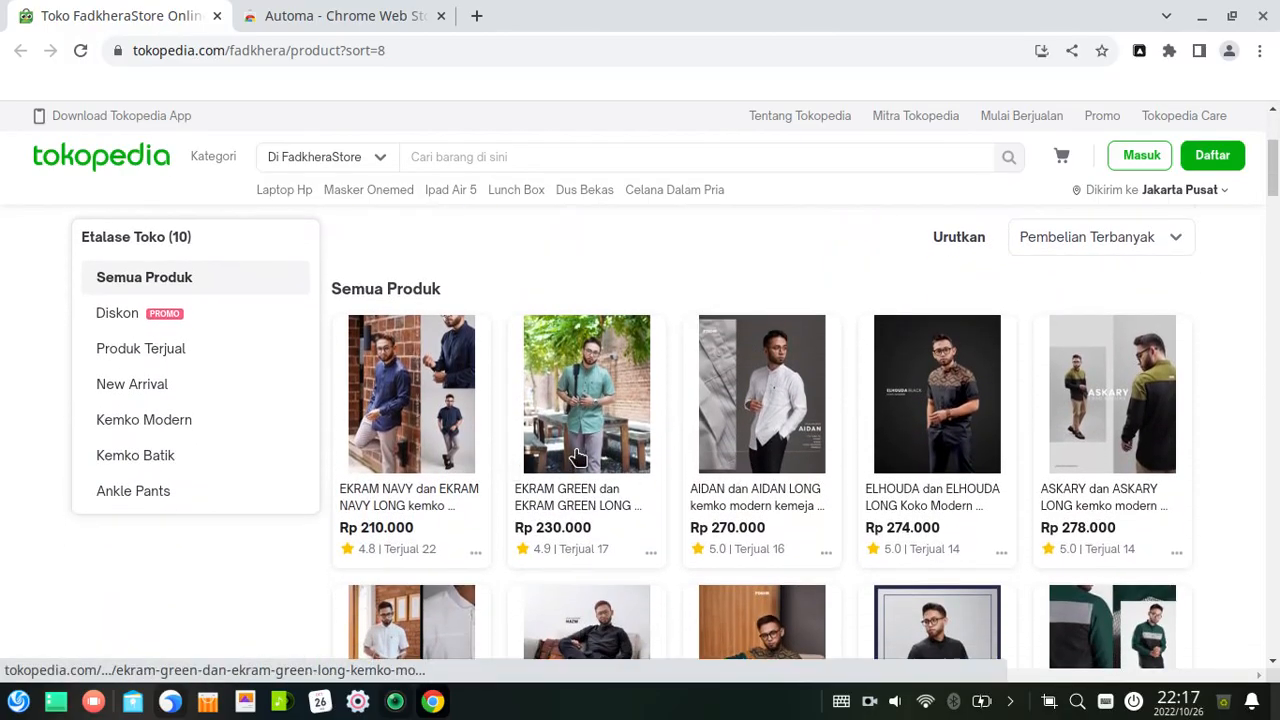
scroll(578, 458, "up", 3)
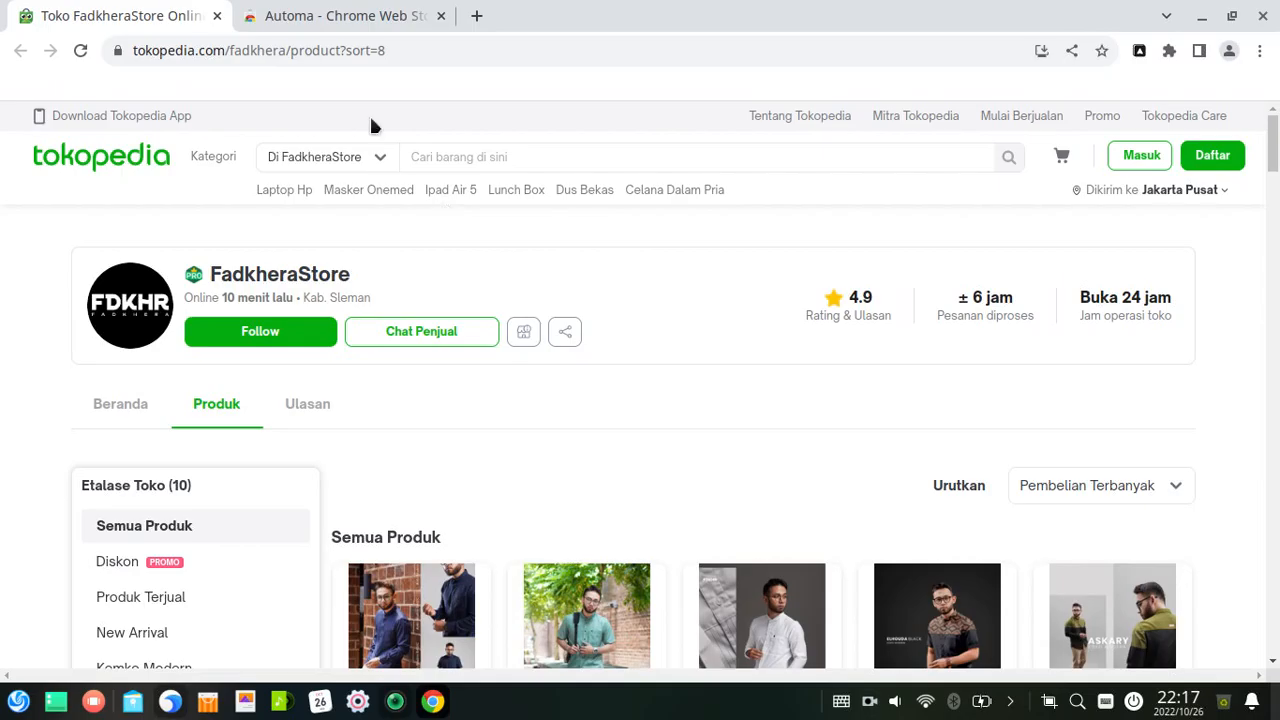
- Switch to the Automa page in the Chrome Web Store and review the extension's overview and additional information
left_click(362, 12)
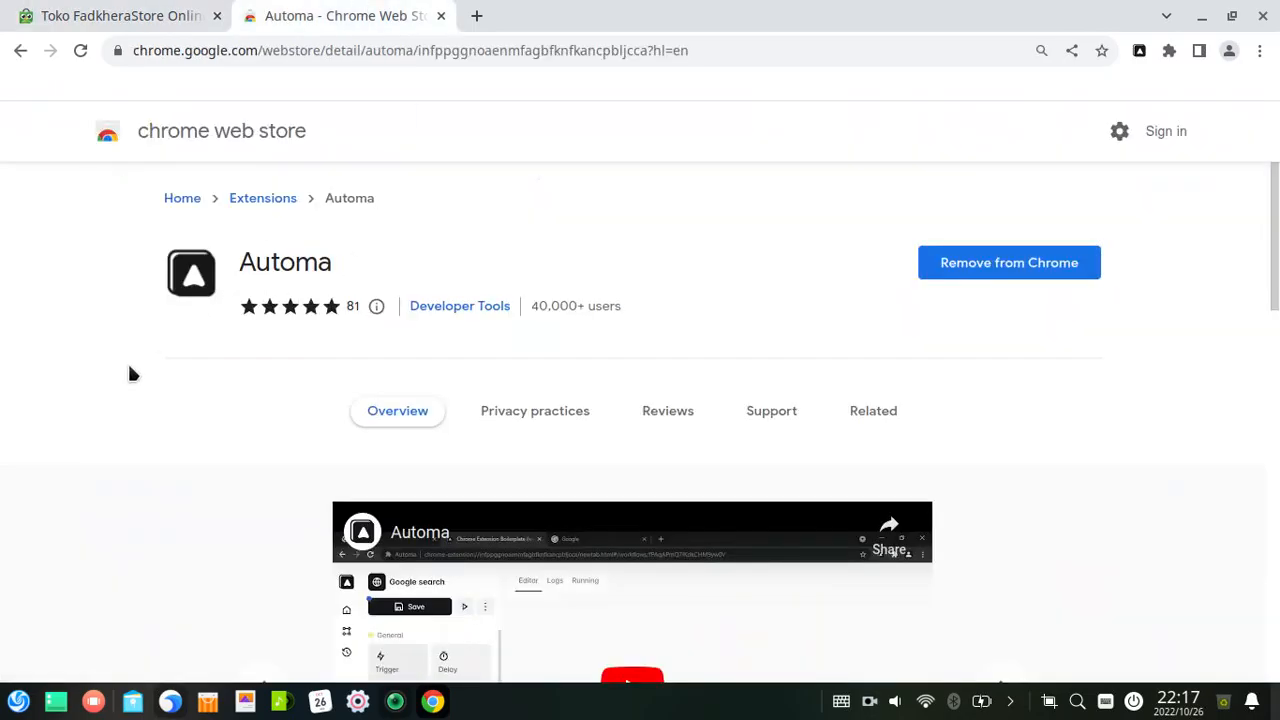
scroll(89, 405, "down", 5)
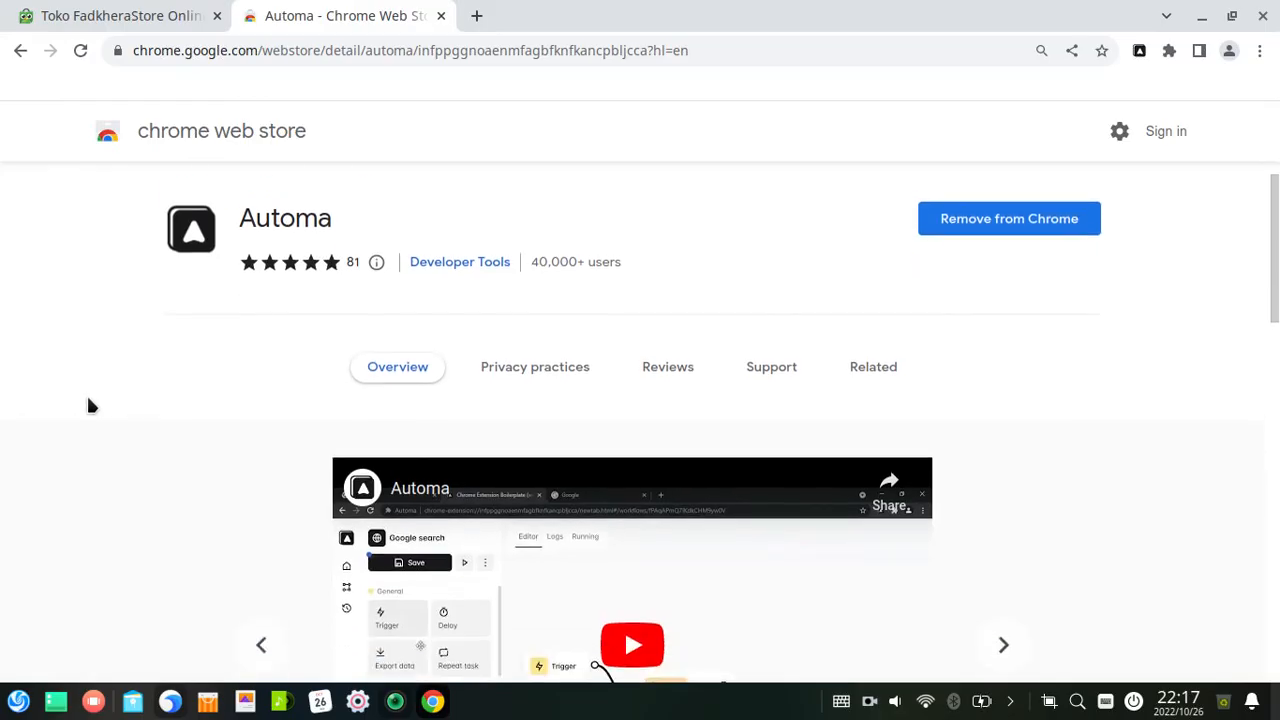
scroll(87, 410, "down", 4)
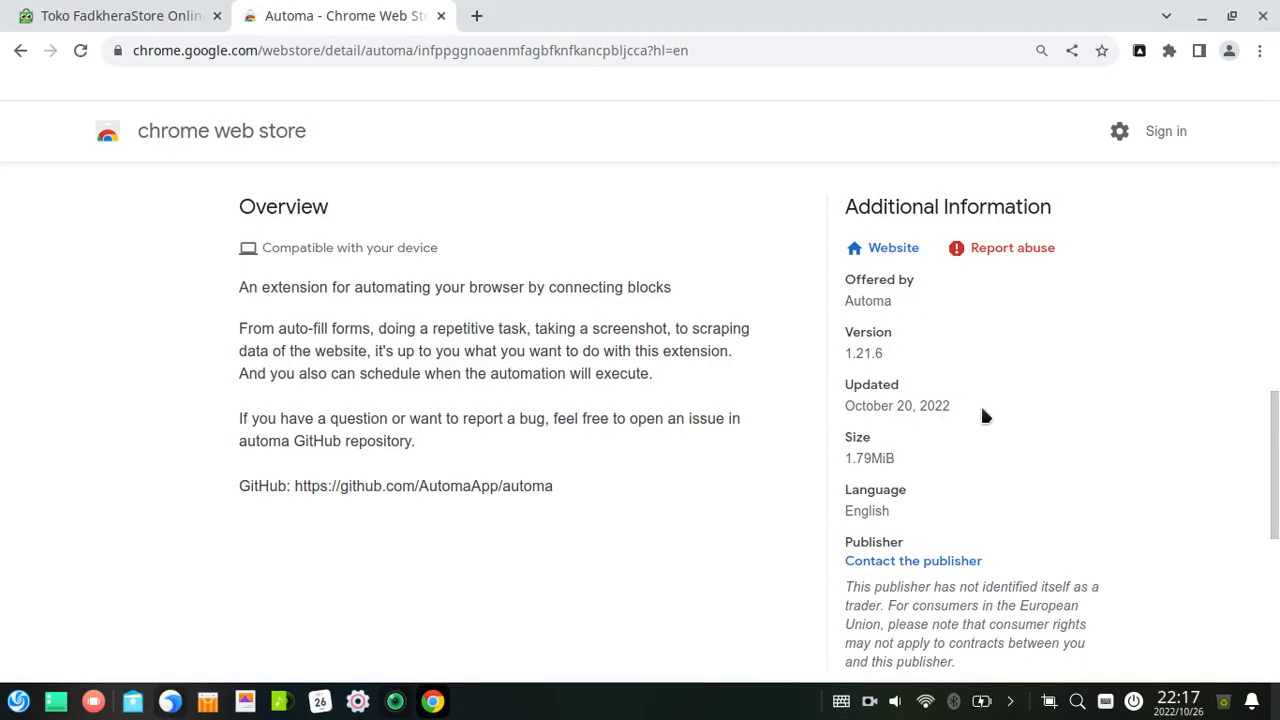
scroll(993, 430, "down", 1)
scroll(998, 444, "up", 7)
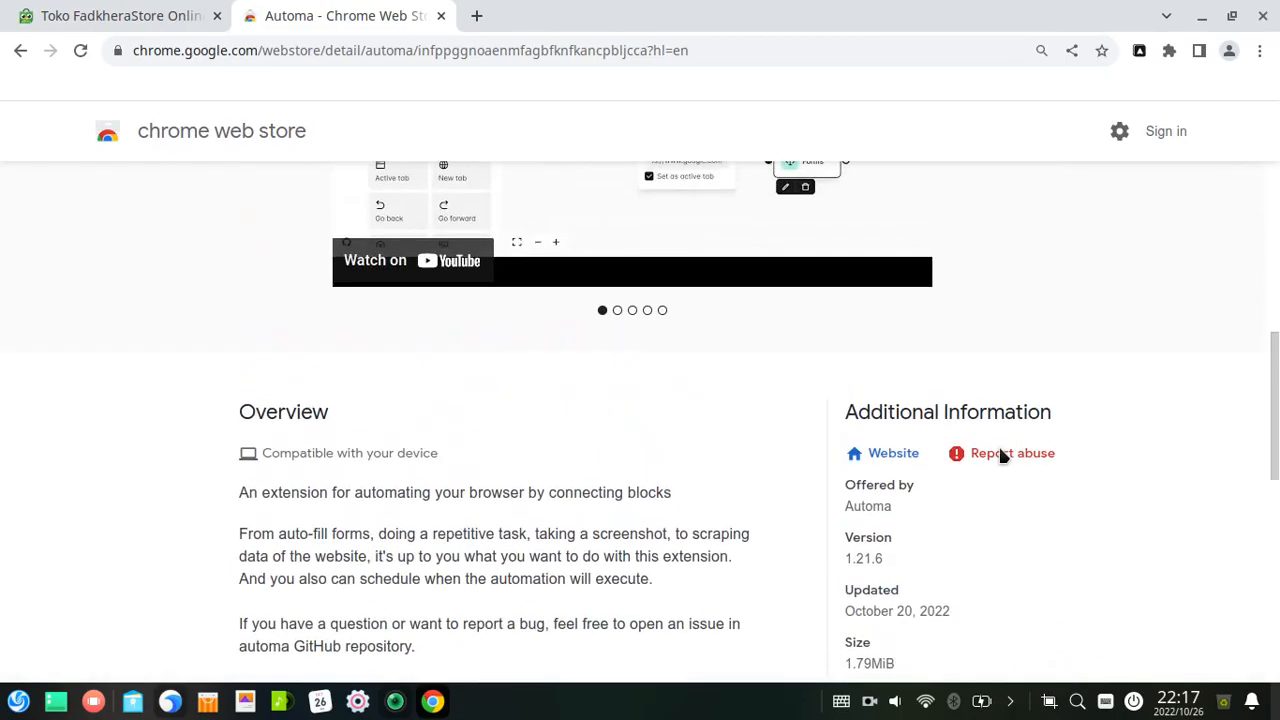
scroll(1003, 456, "up", 2)
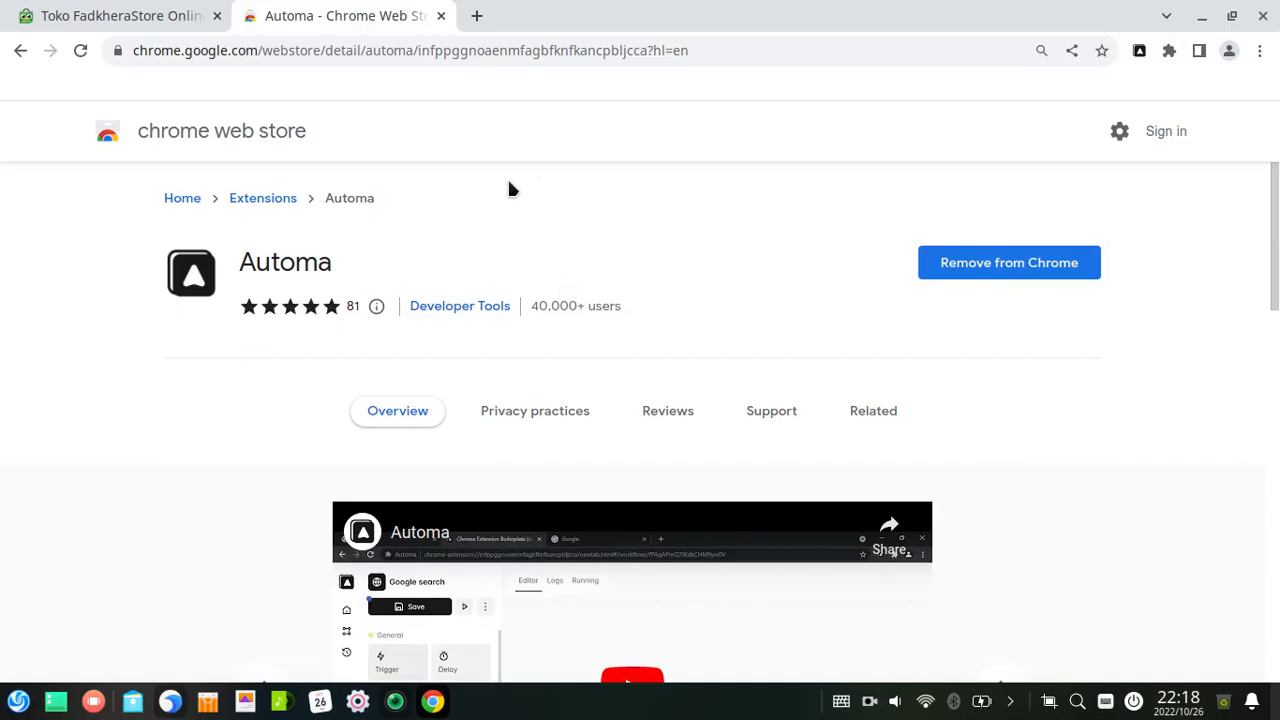
- Check the installed browser extensions and open Automa's workflows dashboard
left_click(1172, 55)
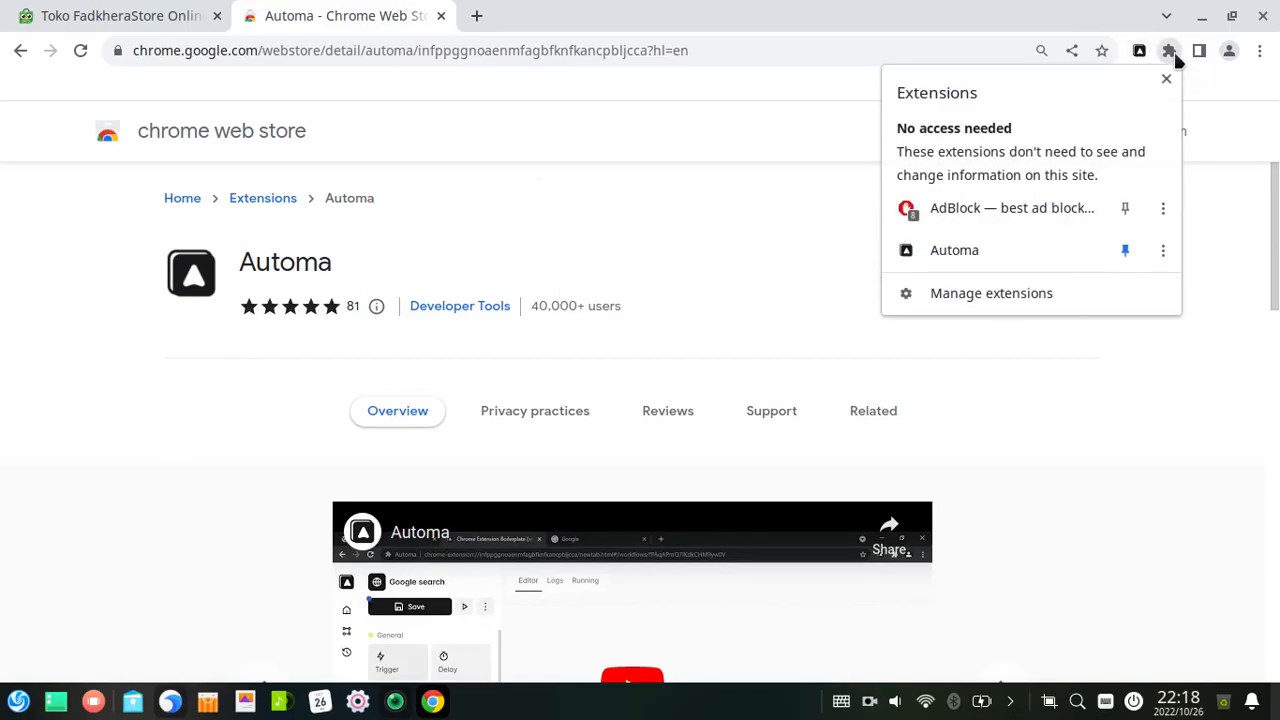
left_click(1172, 54)
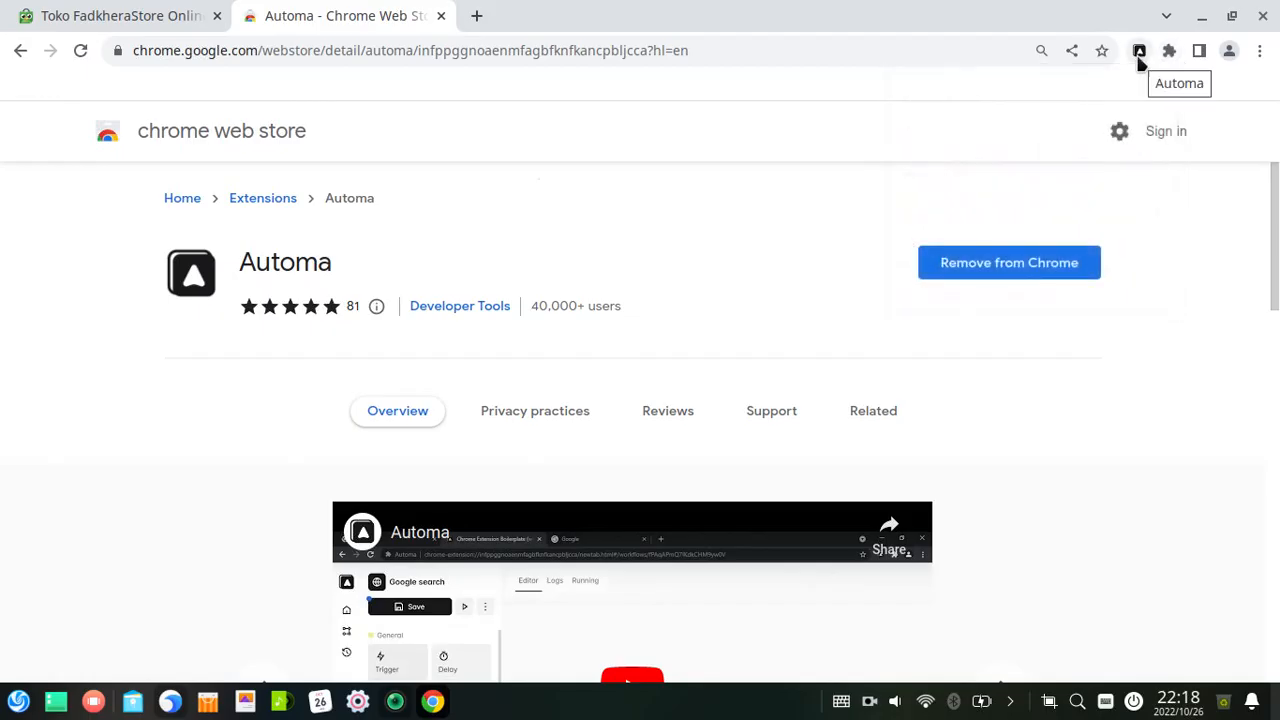
left_click(1140, 58)
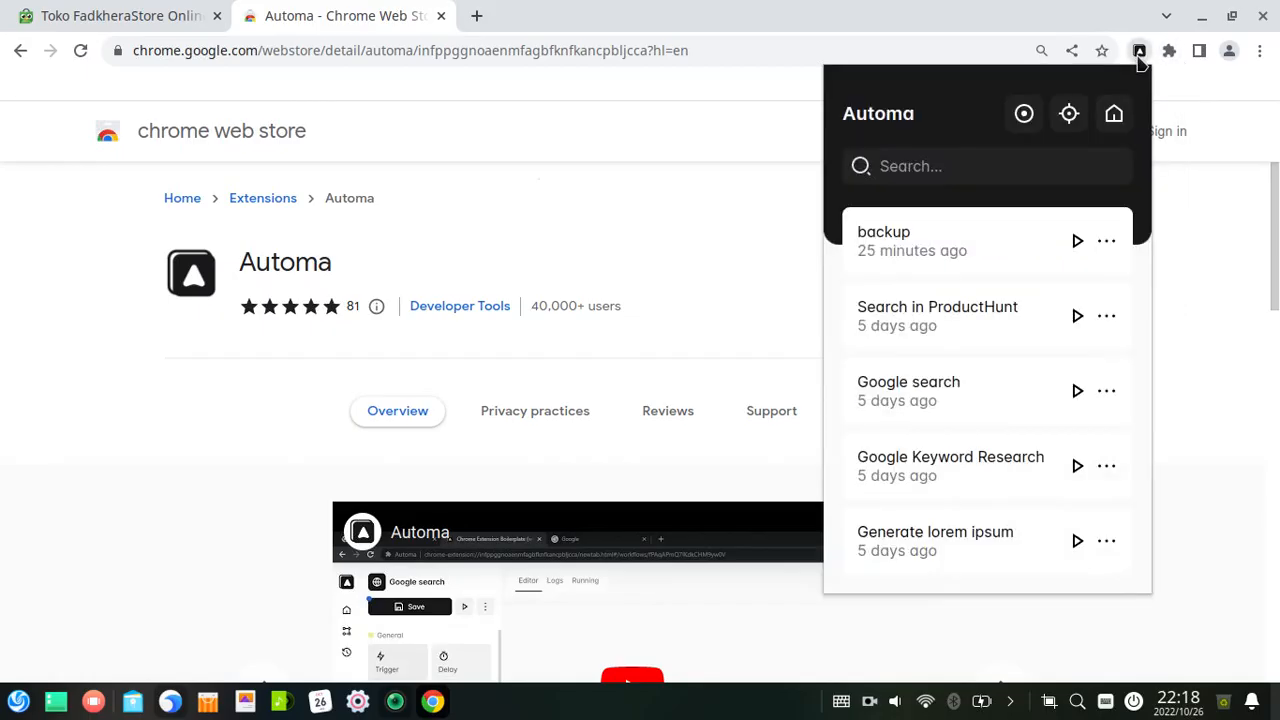
left_click(1114, 113)
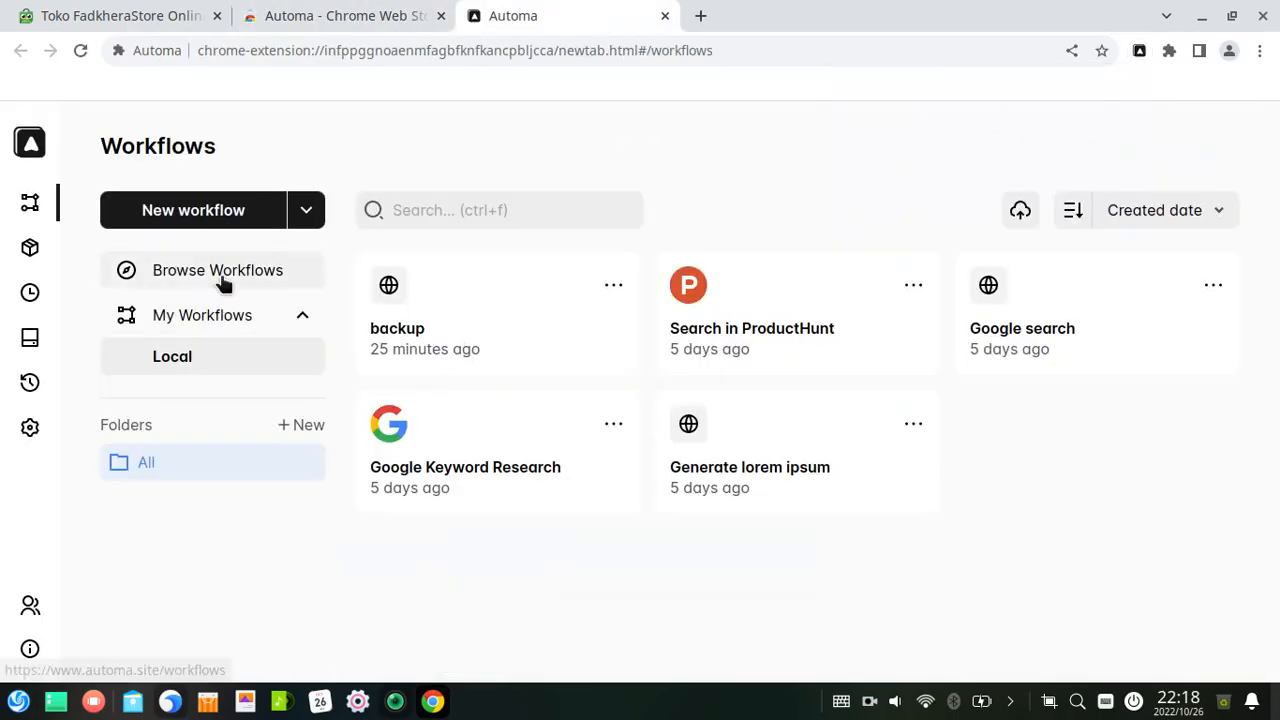
- Create a new workflow named "Web Scraping Tokopedia" and open it in the editor
left_click(222, 214)
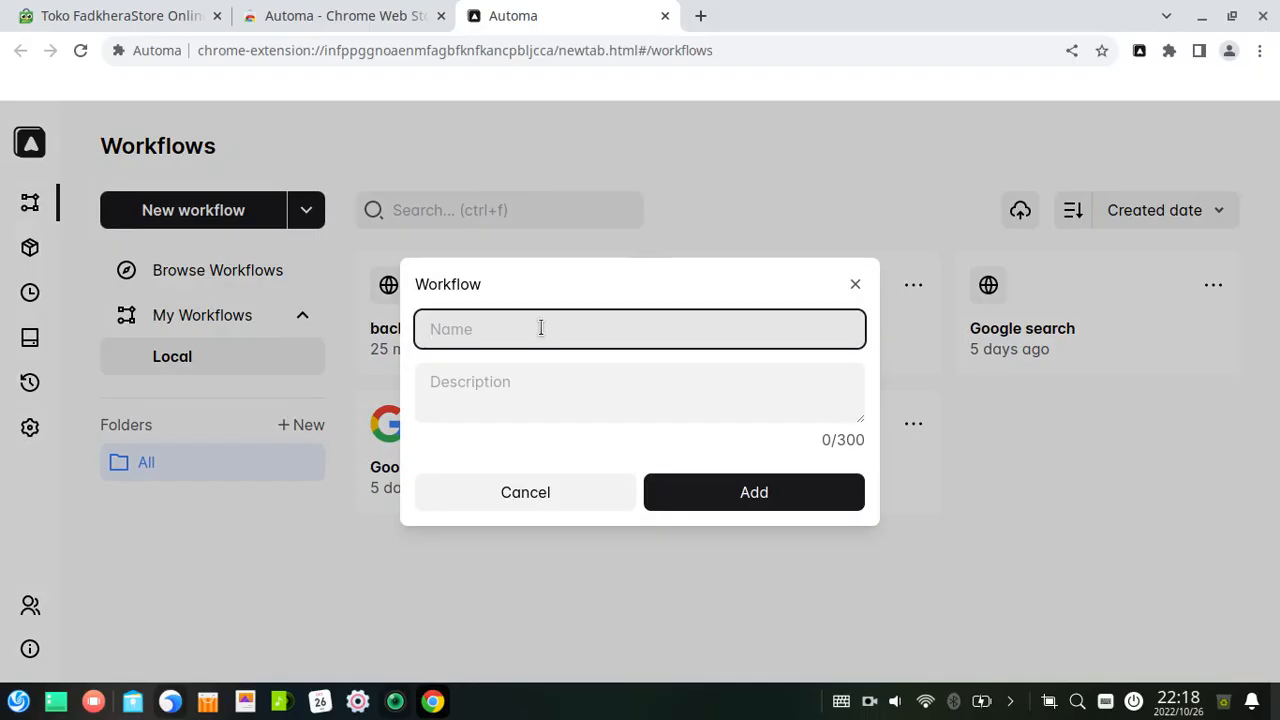
type("Web D")
key("BackSpace")
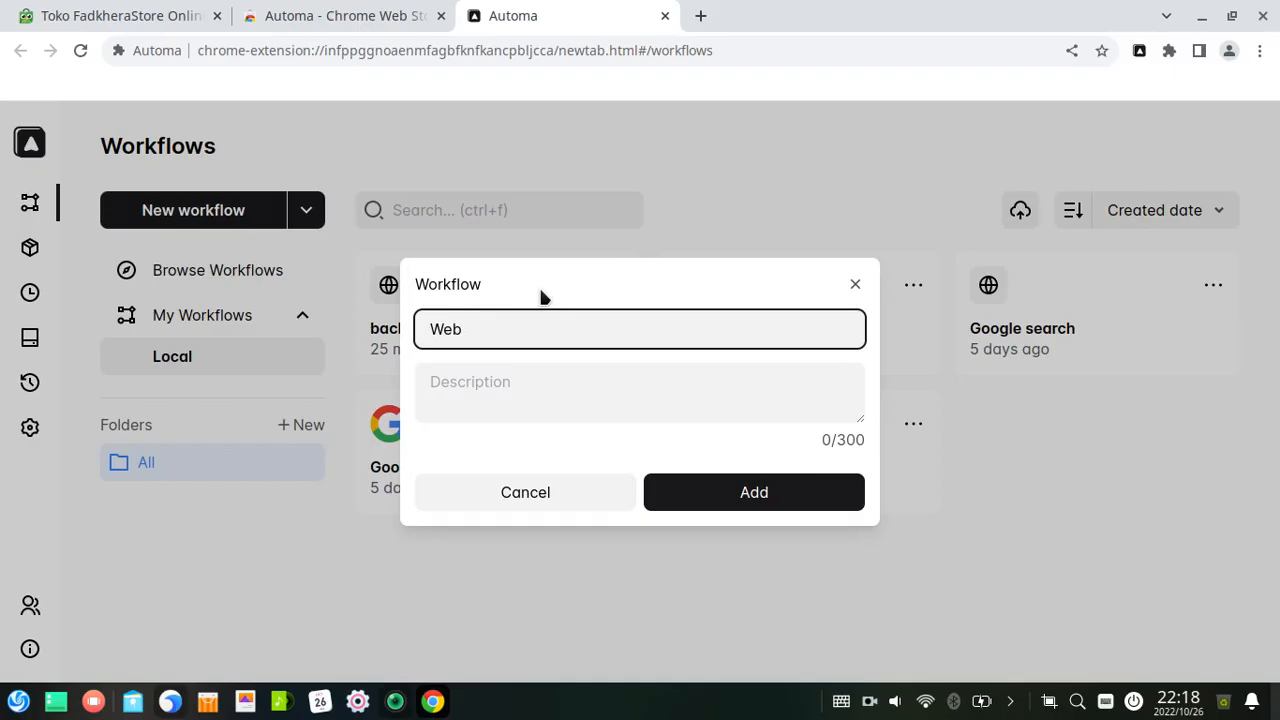
type("Scrapin")
key("BackSpace")
type("g Tokopedia")
key("Return")
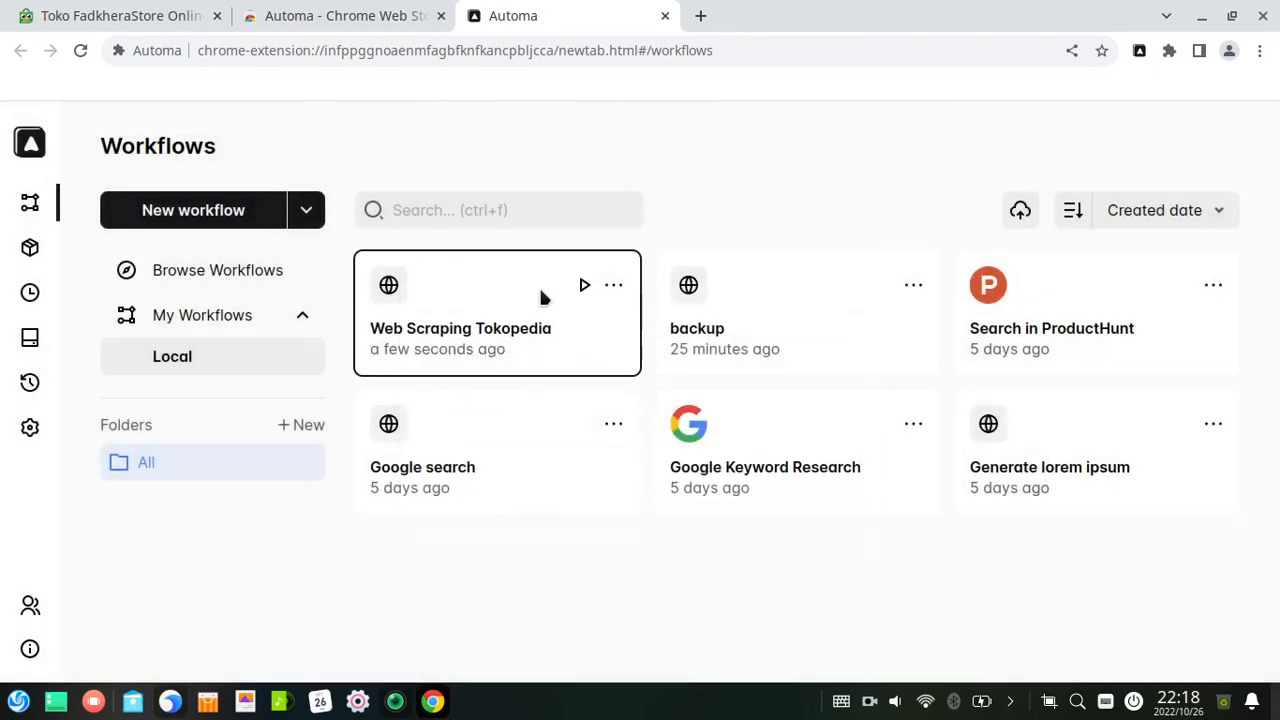
left_click(522, 335)
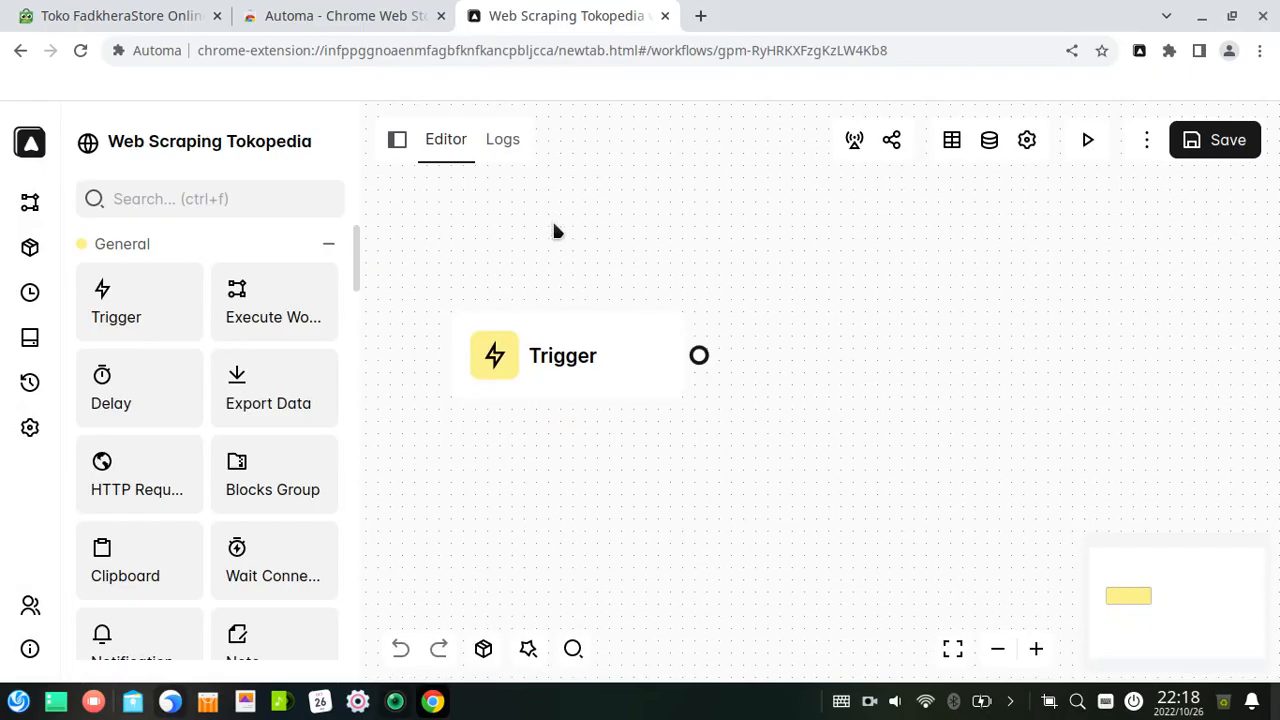
- Look at Automa's quick workflow list and at the store name segment of the Tokopedia page's address
left_click(1139, 51)
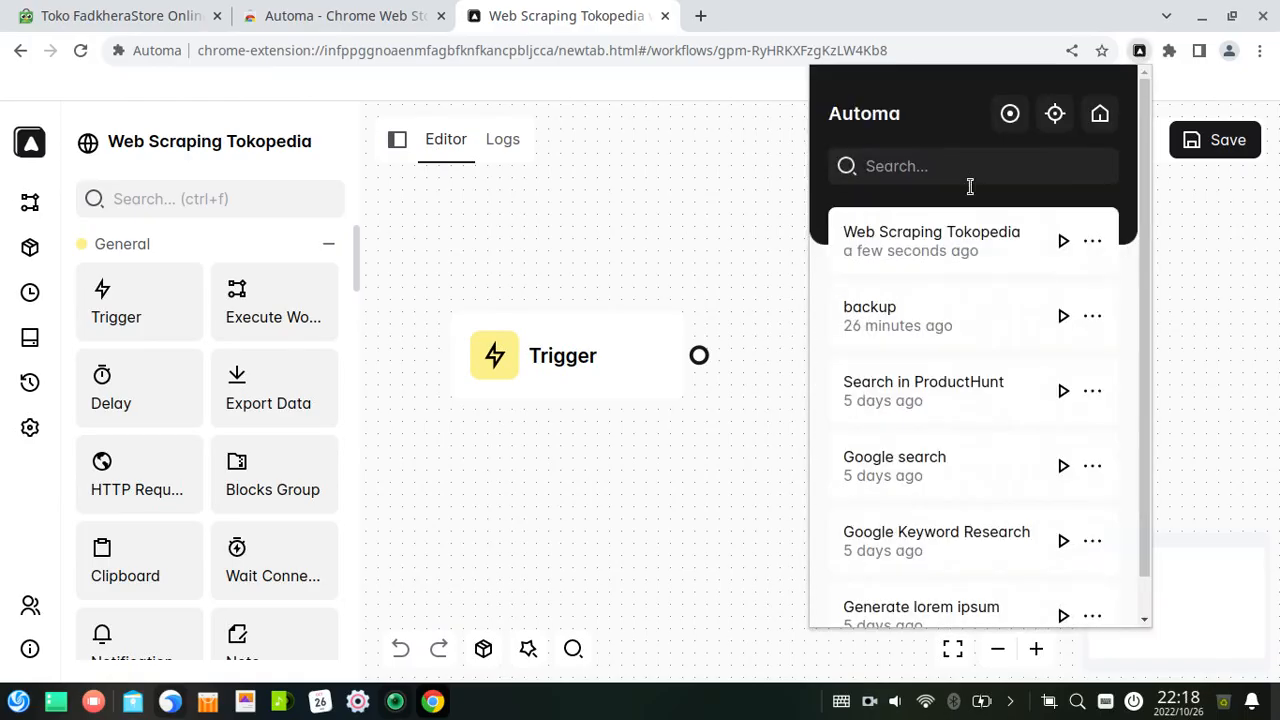
left_click(639, 252)
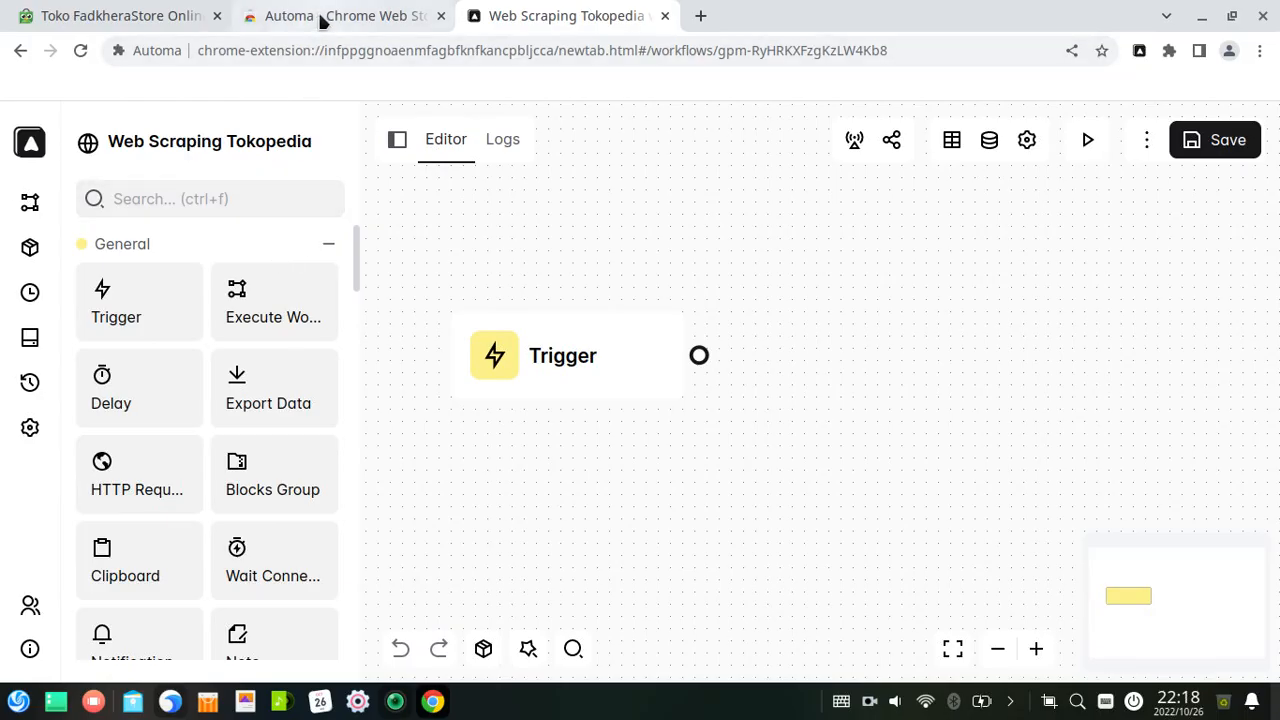
left_click(183, 15)
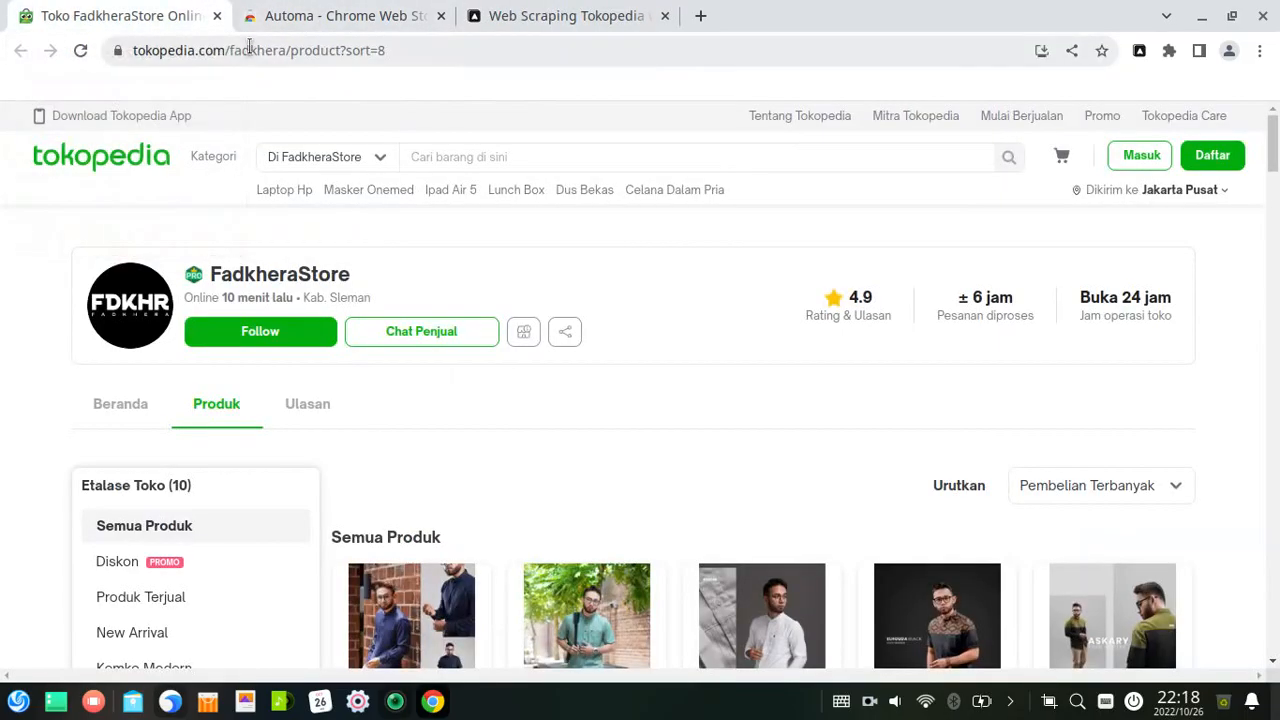
double_click(249, 48)
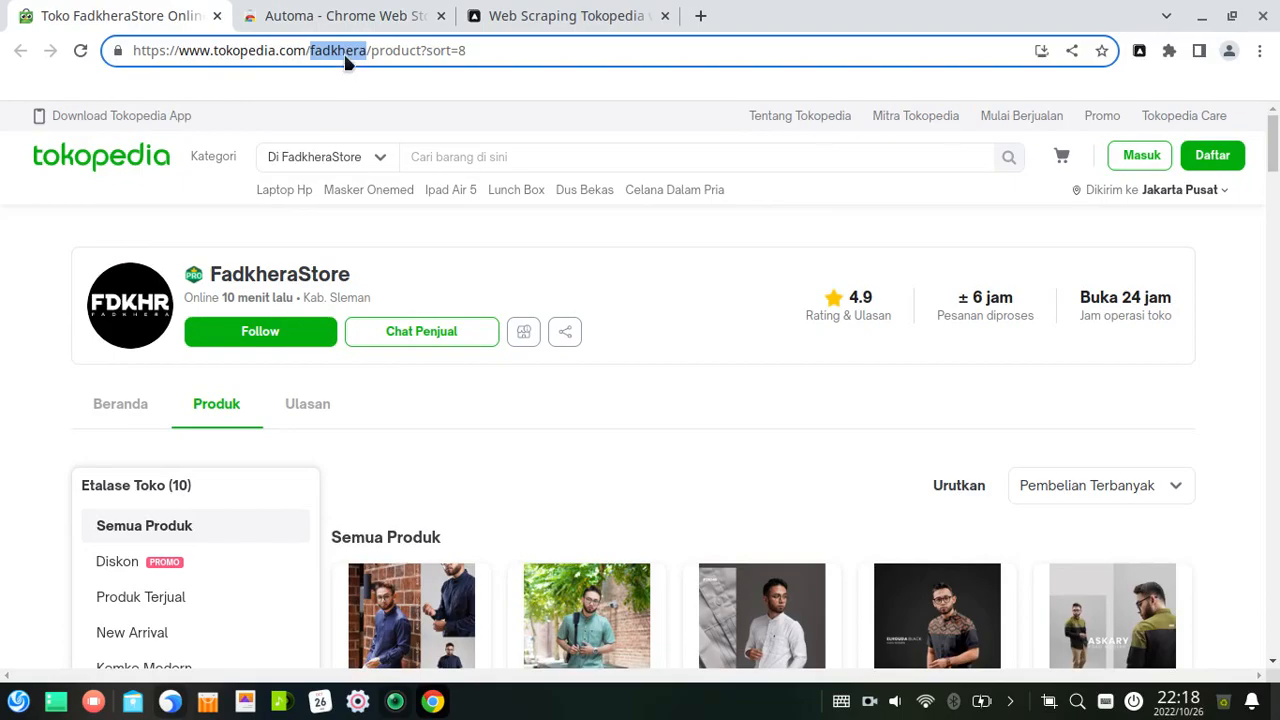
- Edit the Trigger block of the Web Scraping Tokopedia workflow and add a new parameter to it
left_click(560, 15)
mouse_move(643, 389)
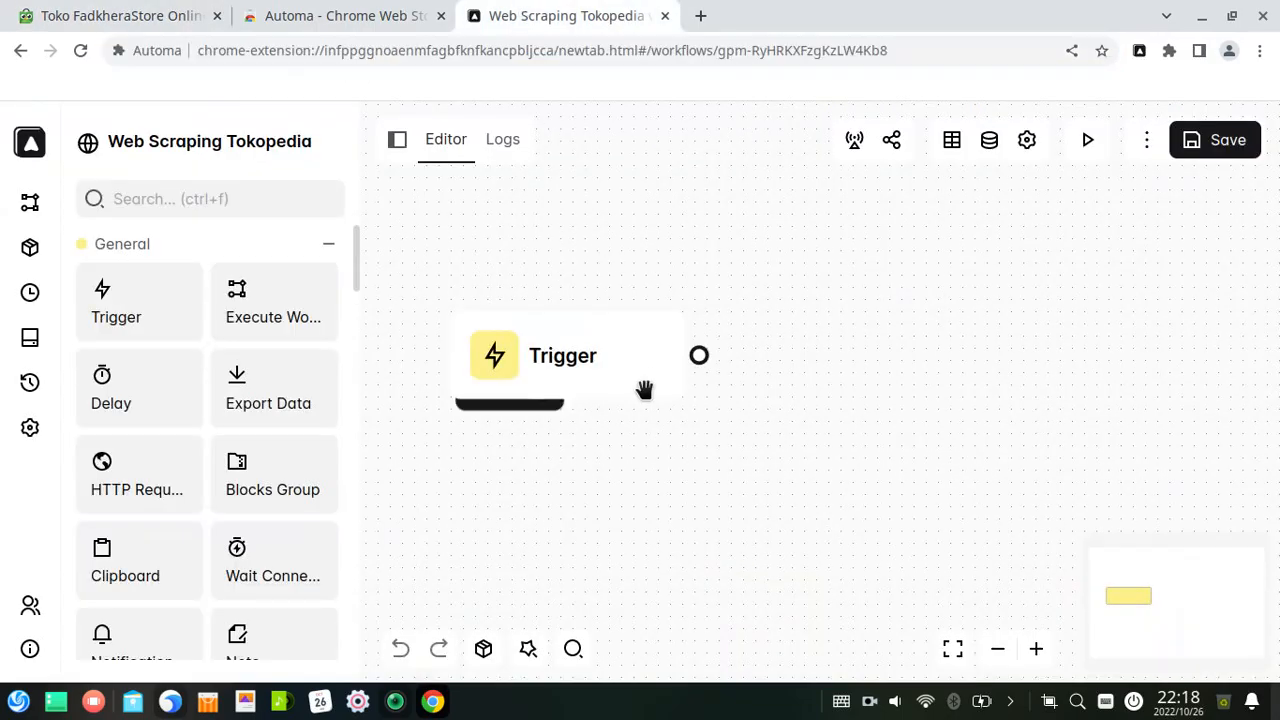
left_click(567, 361)
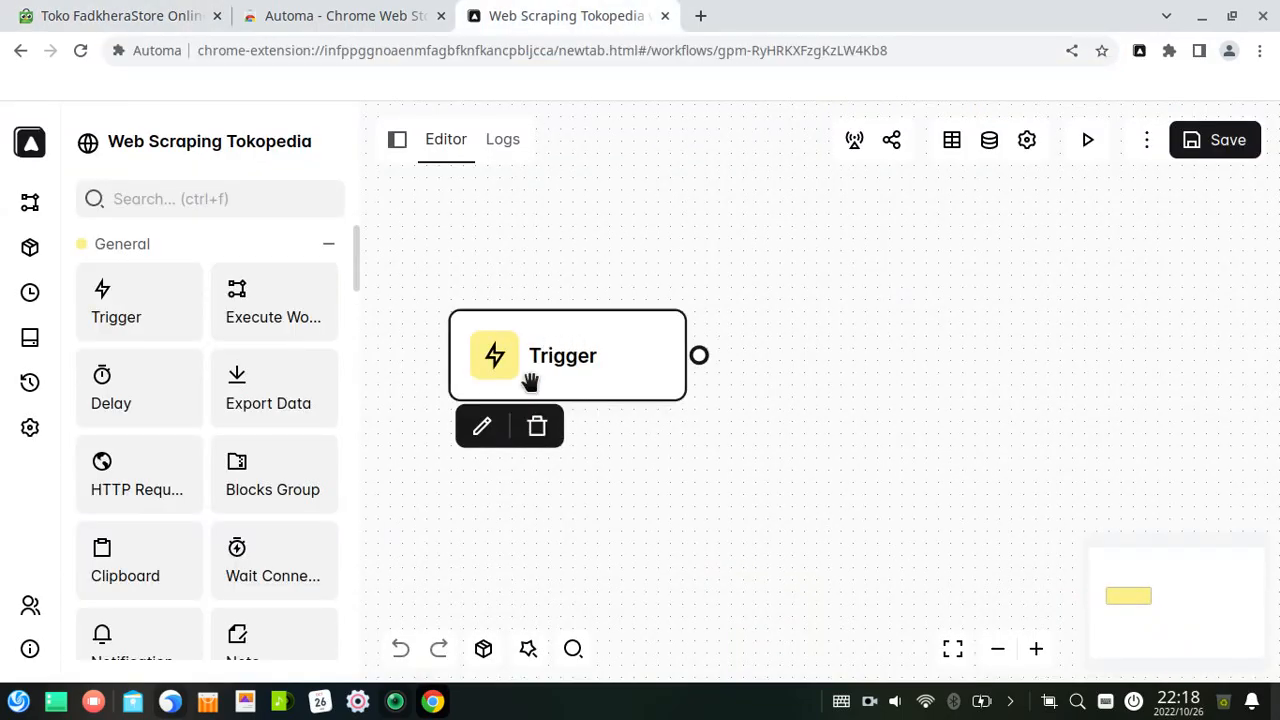
left_click(483, 430)
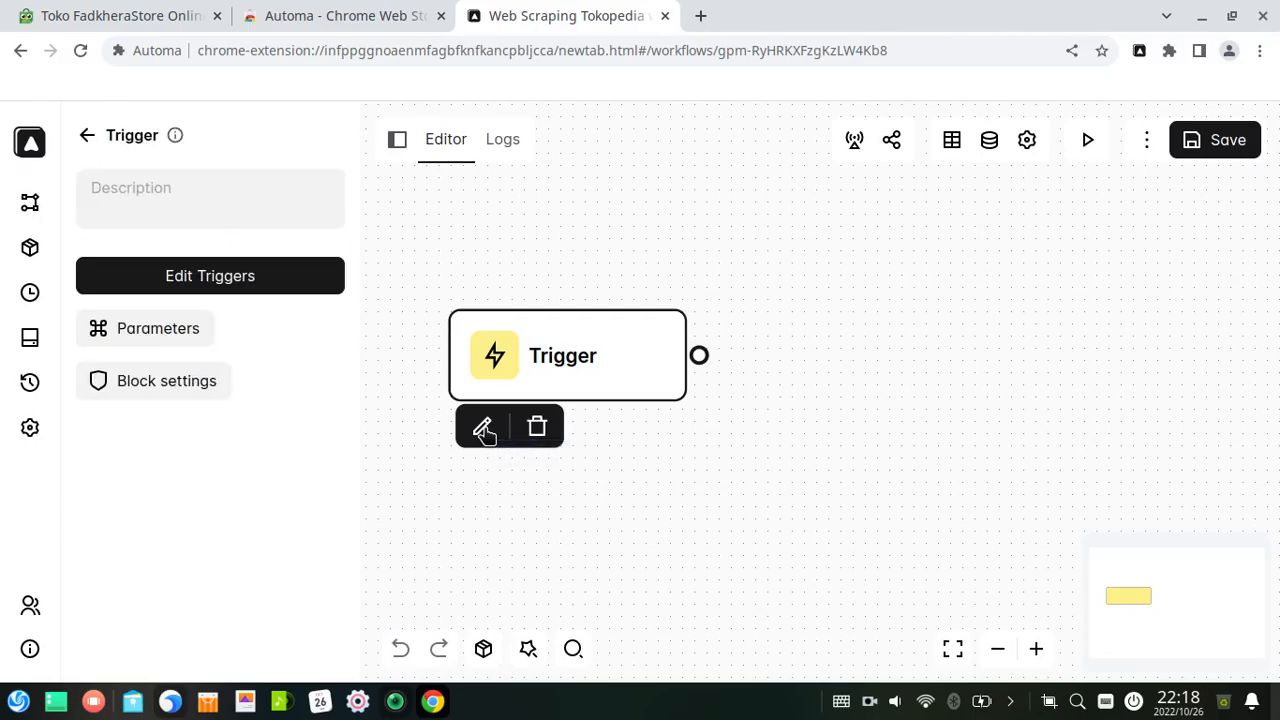
left_click(190, 335)
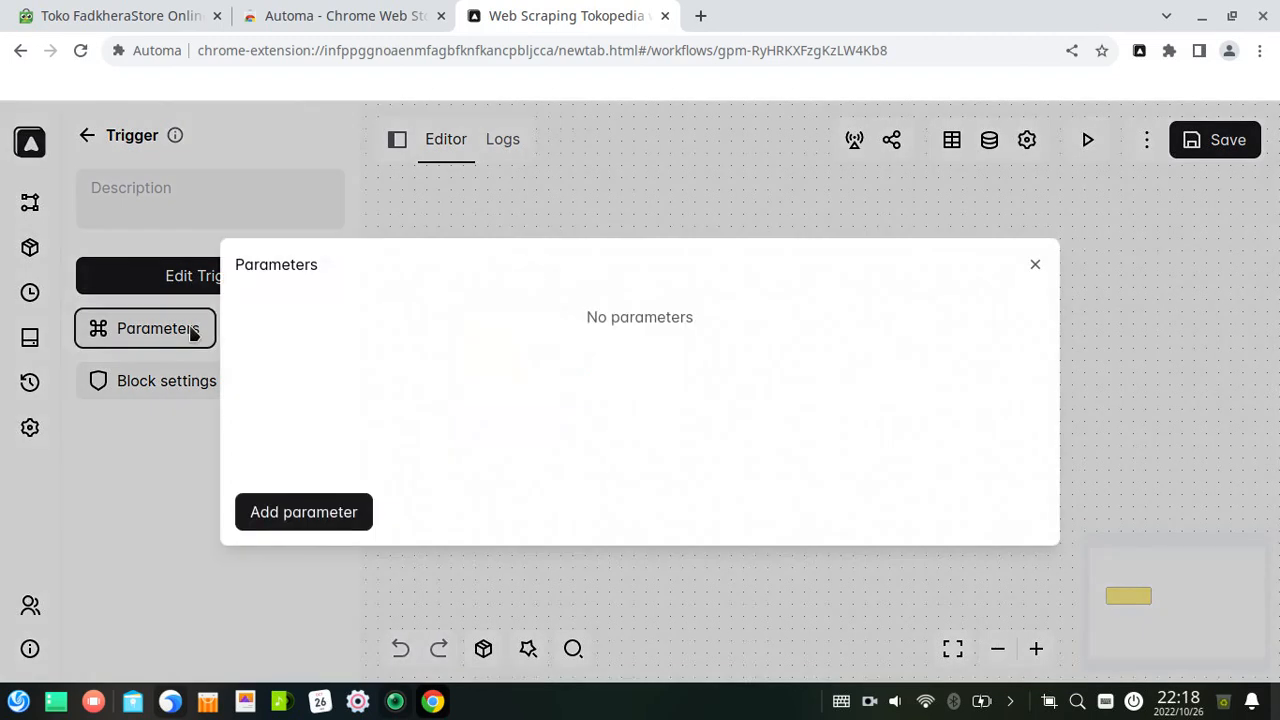
left_click(324, 526)
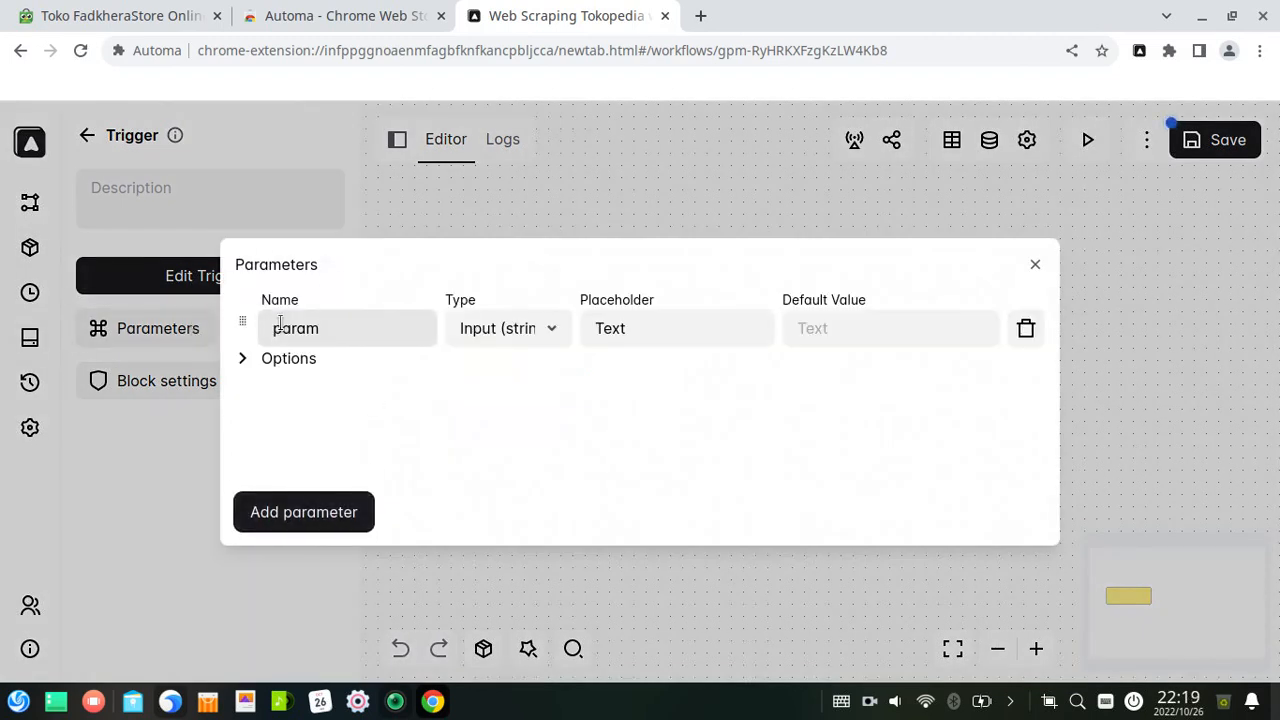
- Set the parameter's default value to the store name "fadkhera" from the Tokopedia address
left_click(342, 338)
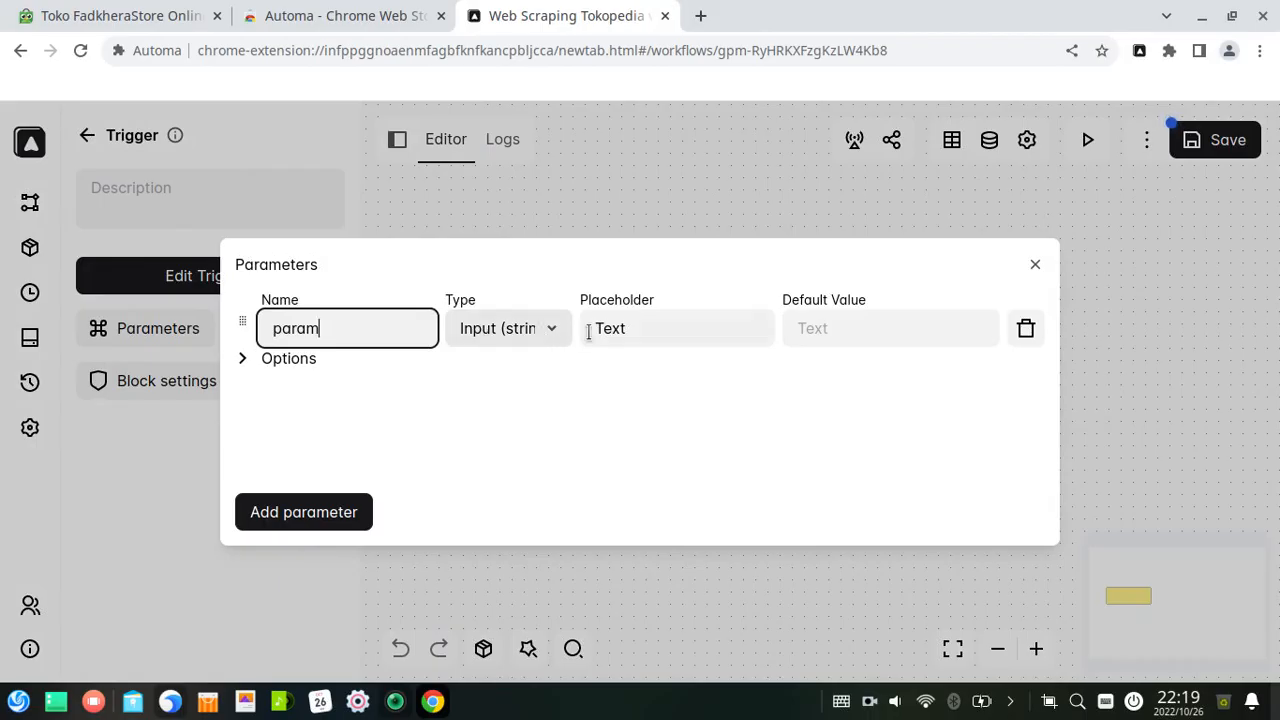
left_click(871, 328)
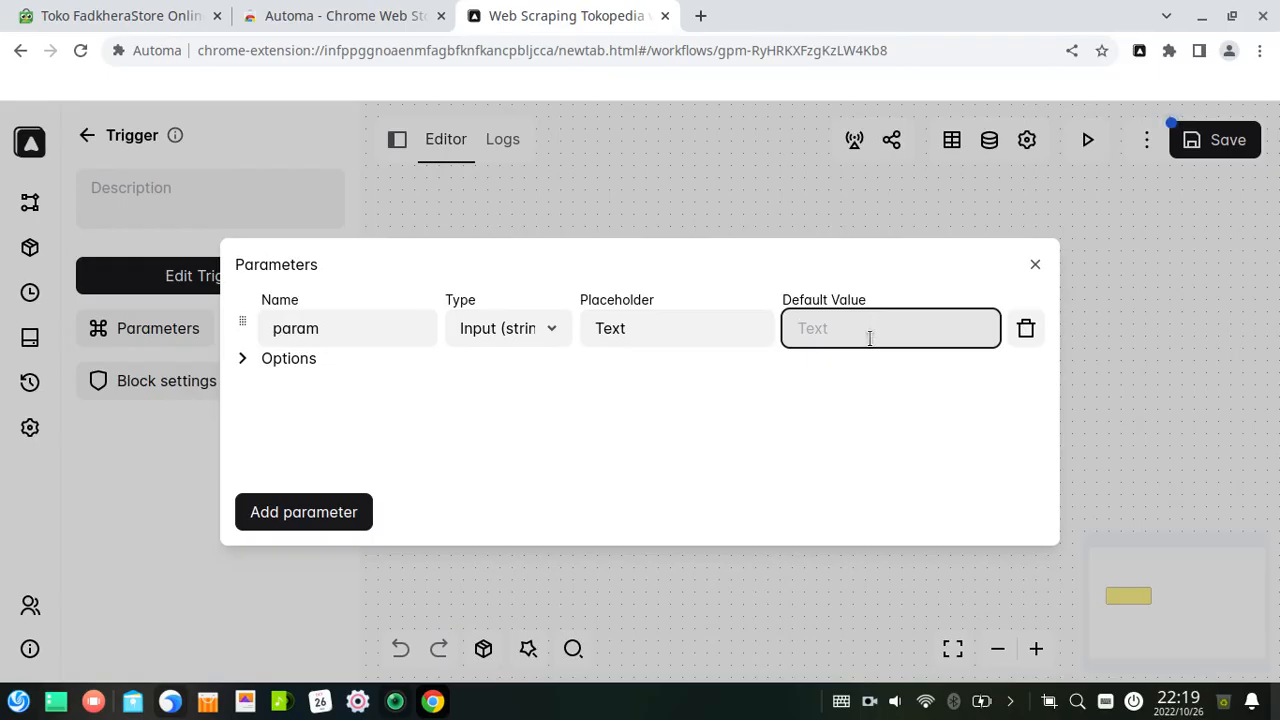
left_click(137, 12)
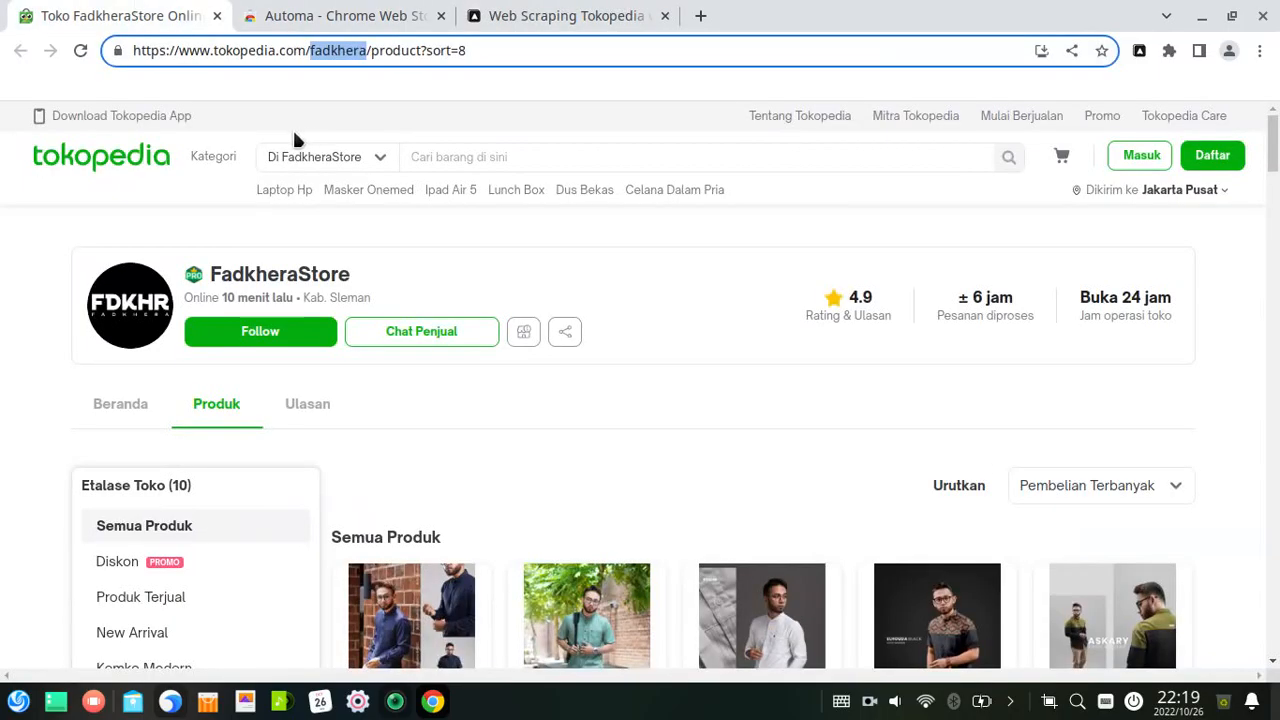
left_click(583, 12)
type("fad")
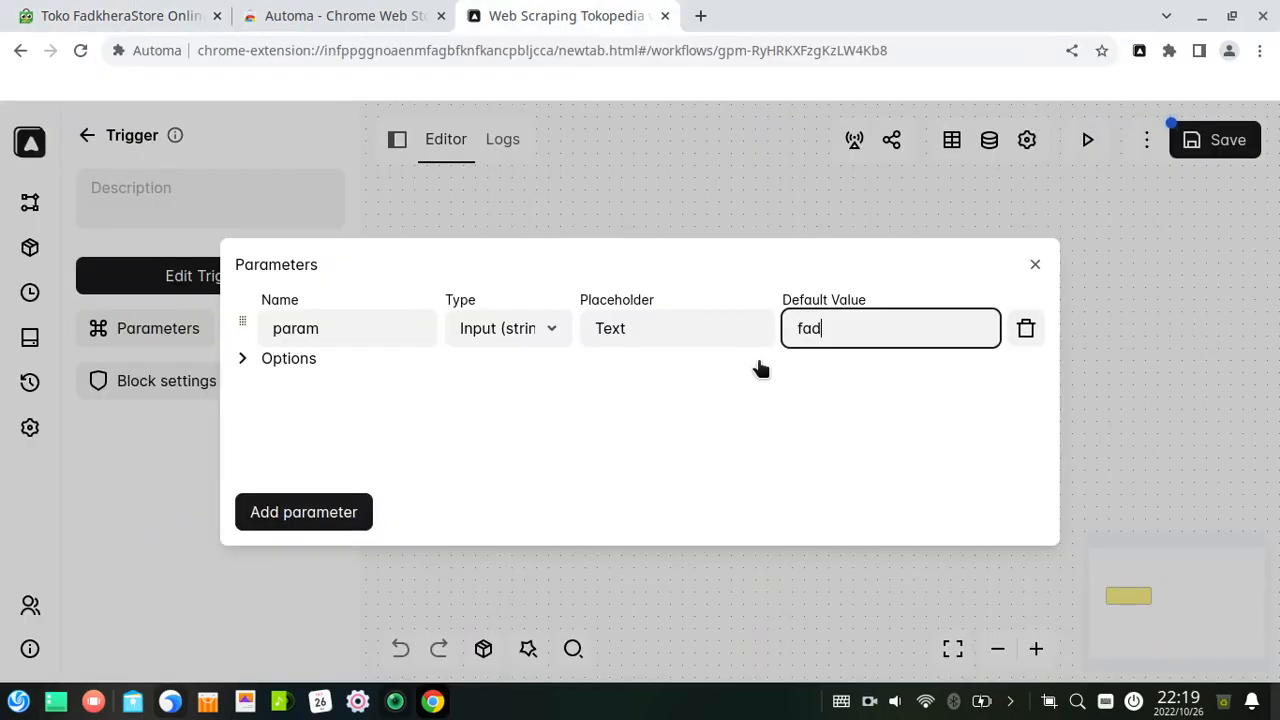
type("khera")
- Describe the parameter in its options as "Silahkan masukkan nama toko yang ada di URL Tokopedia. Contoh "fadkhera"."
left_click(250, 364)
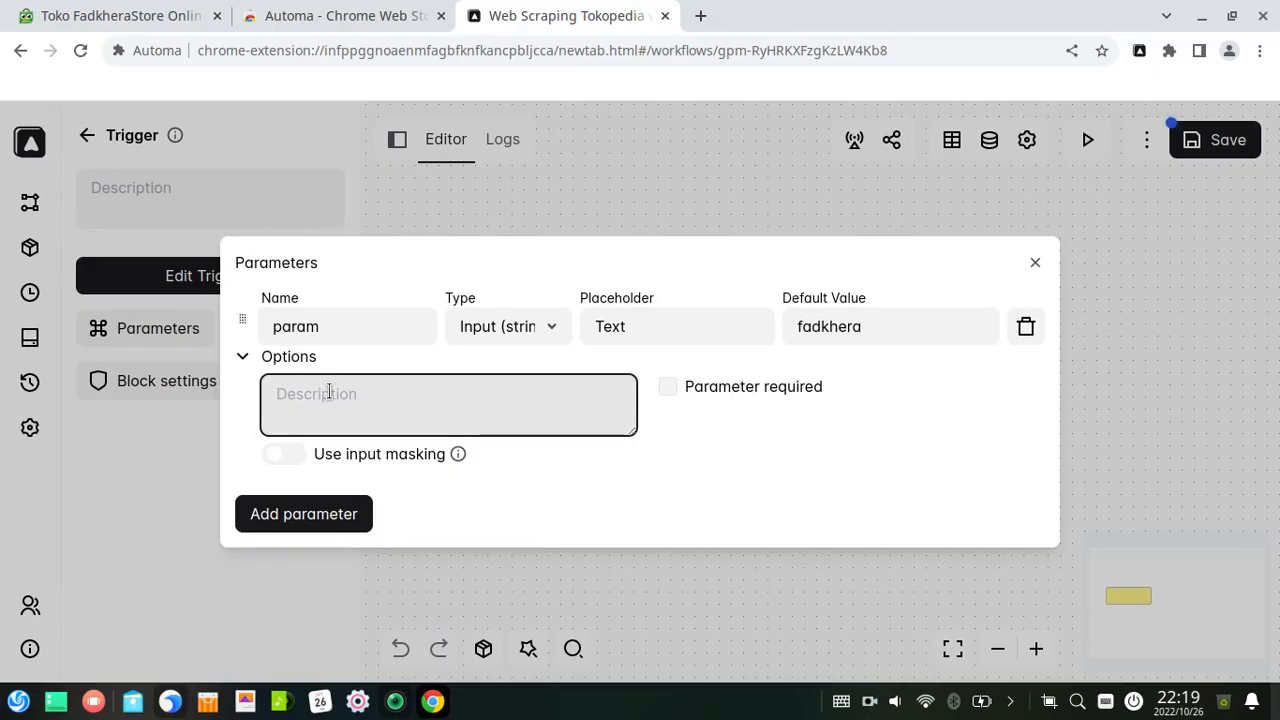
type("Silahkan masukkan nama")
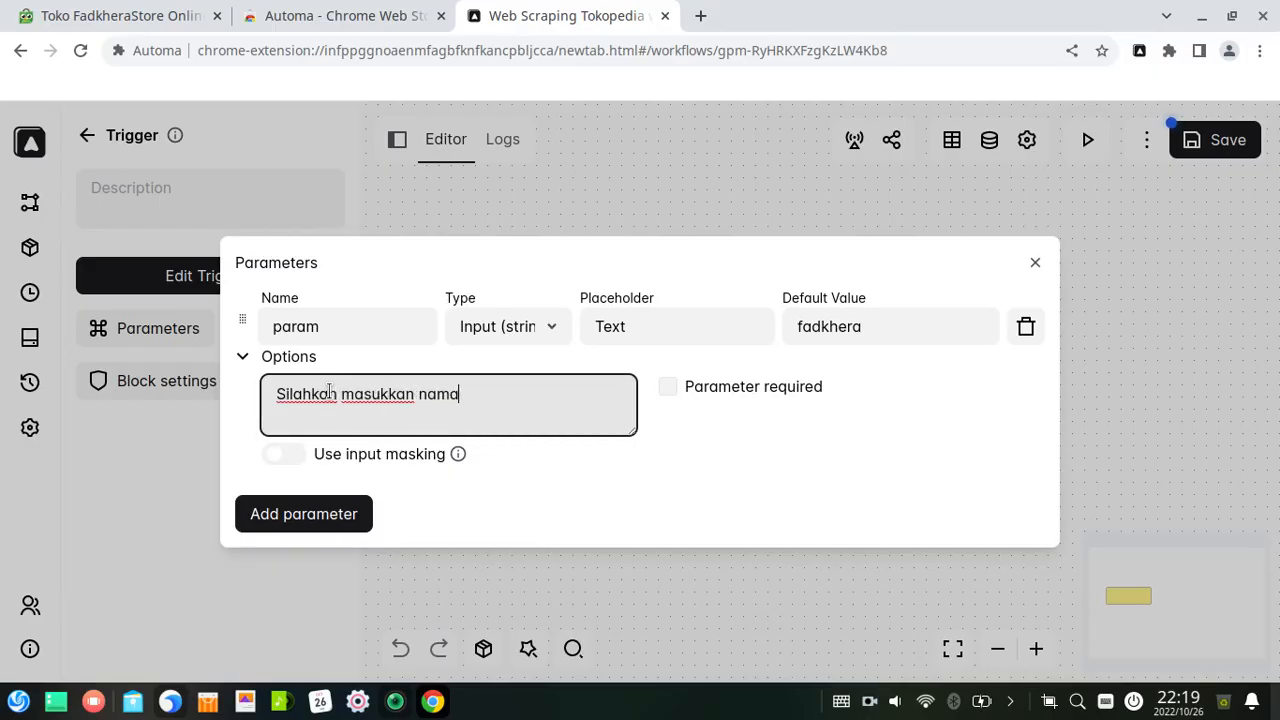
key("BackSpace")
key("BackSpace")
type("ma toko yang ada di URL Tokoped")
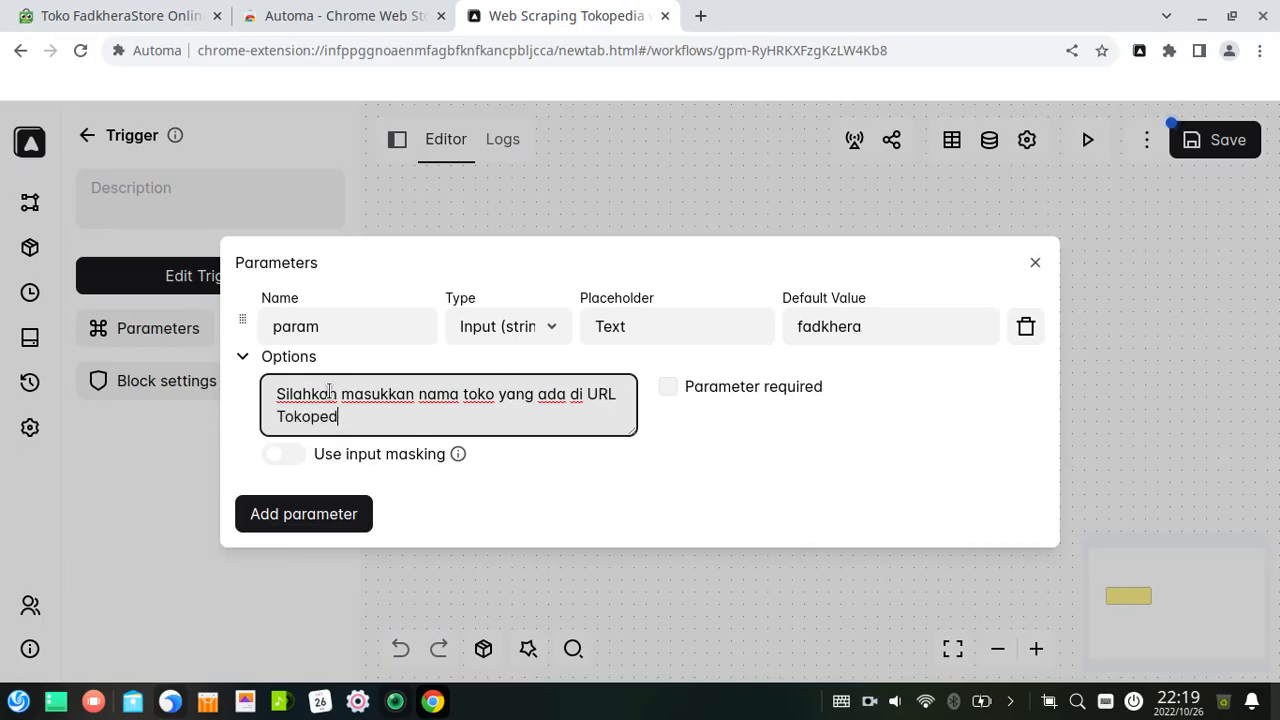
type("ia. Contoh \"fa")
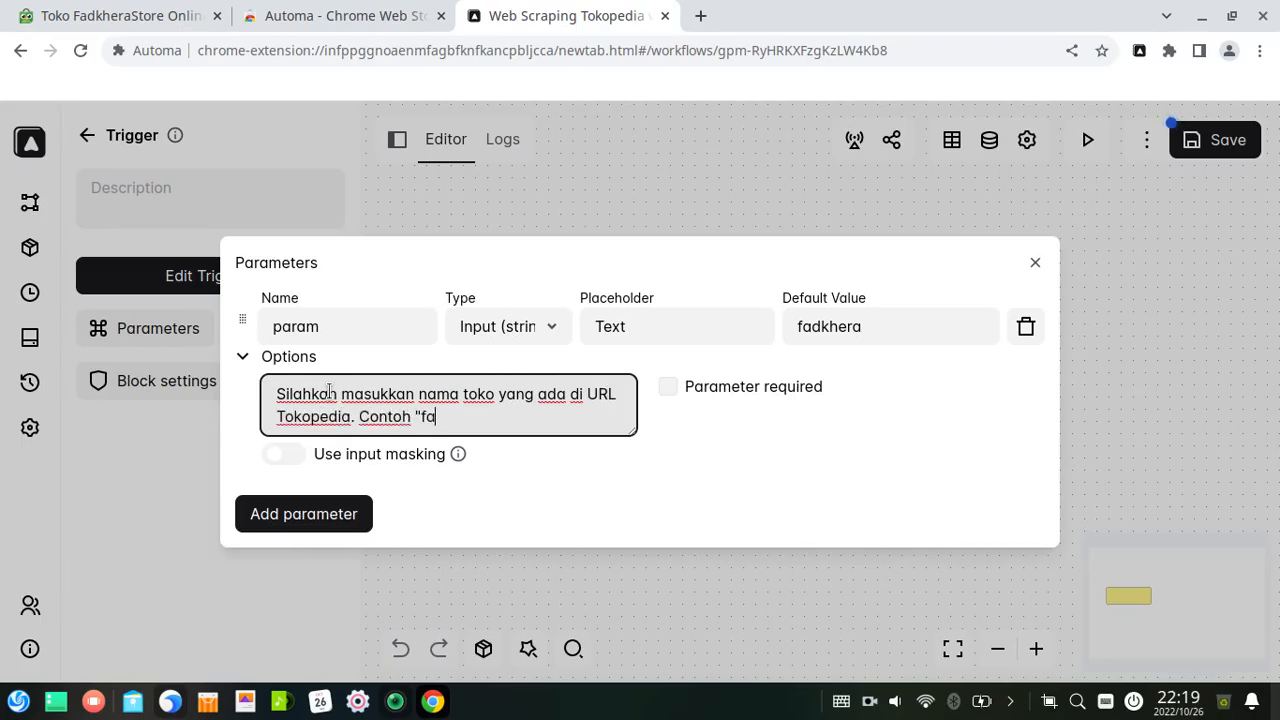
type("dkhera\".")
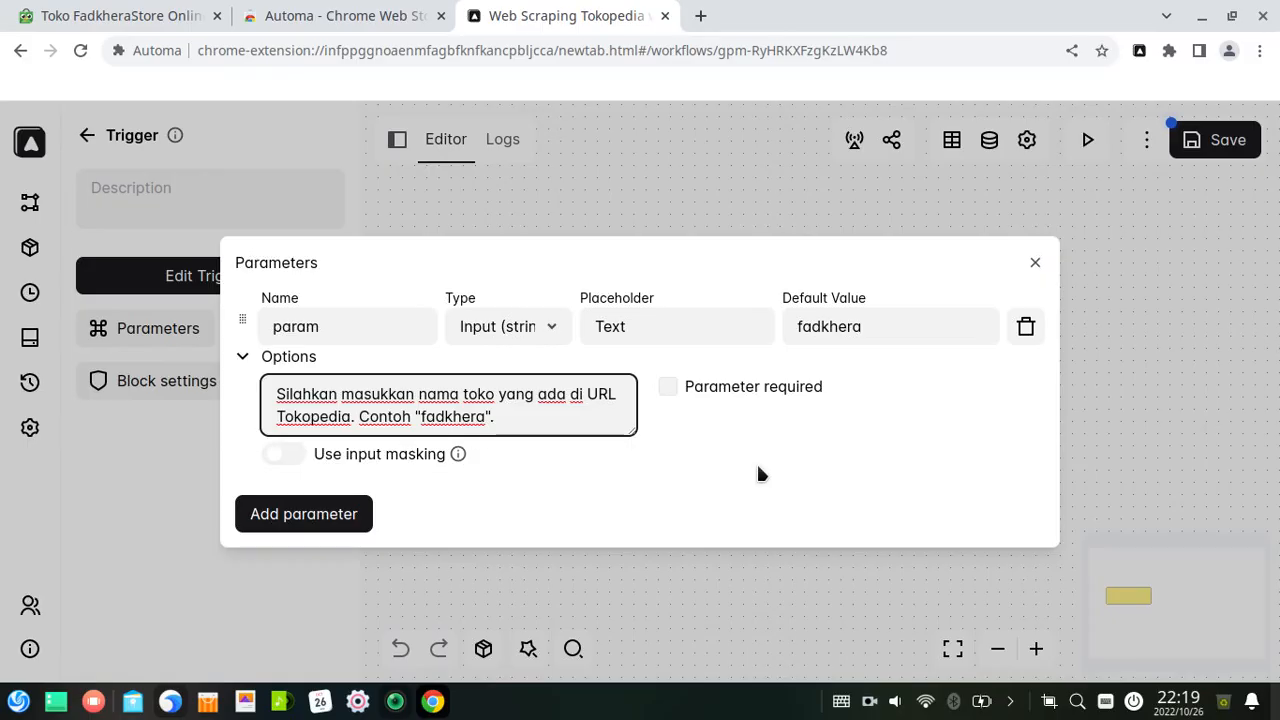
- Mark the trigger parameter as required and save the workflow
left_click(668, 387)
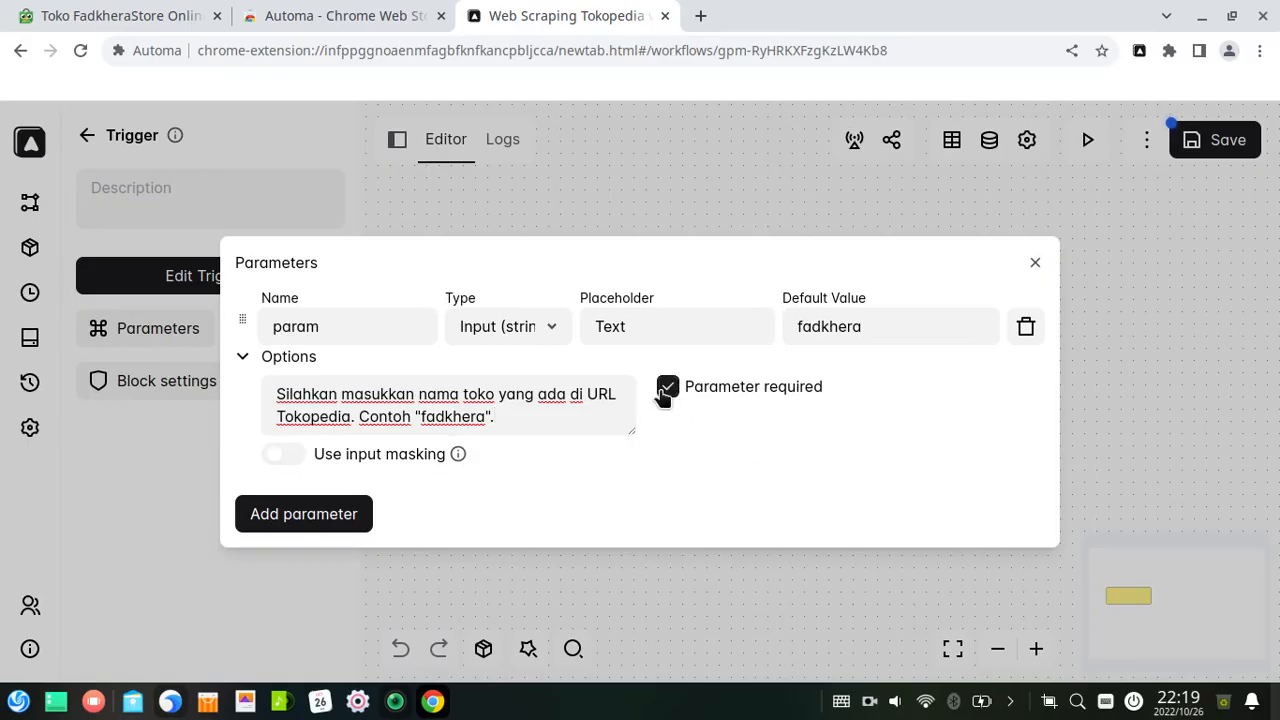
left_click(1036, 266)
left_click(1228, 142)
left_click(966, 490)
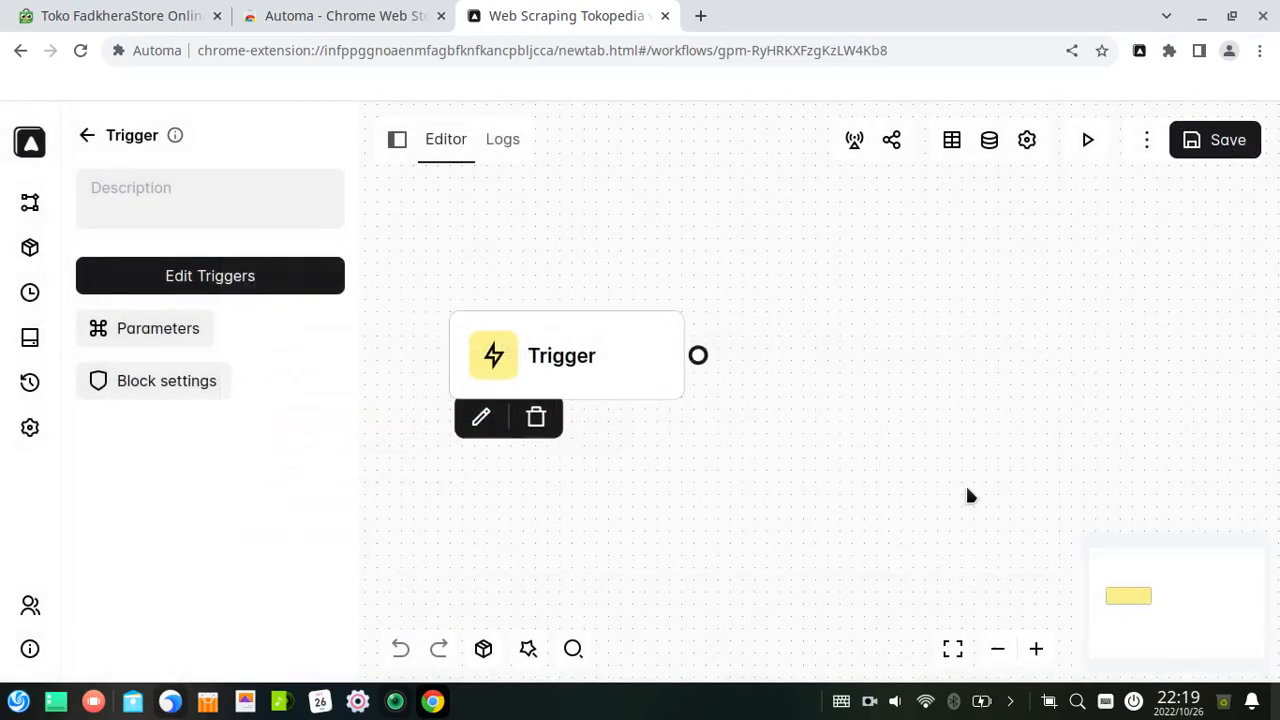
- Run the workflow to check its parameter input window, and cancel the run
left_click(1086, 143)
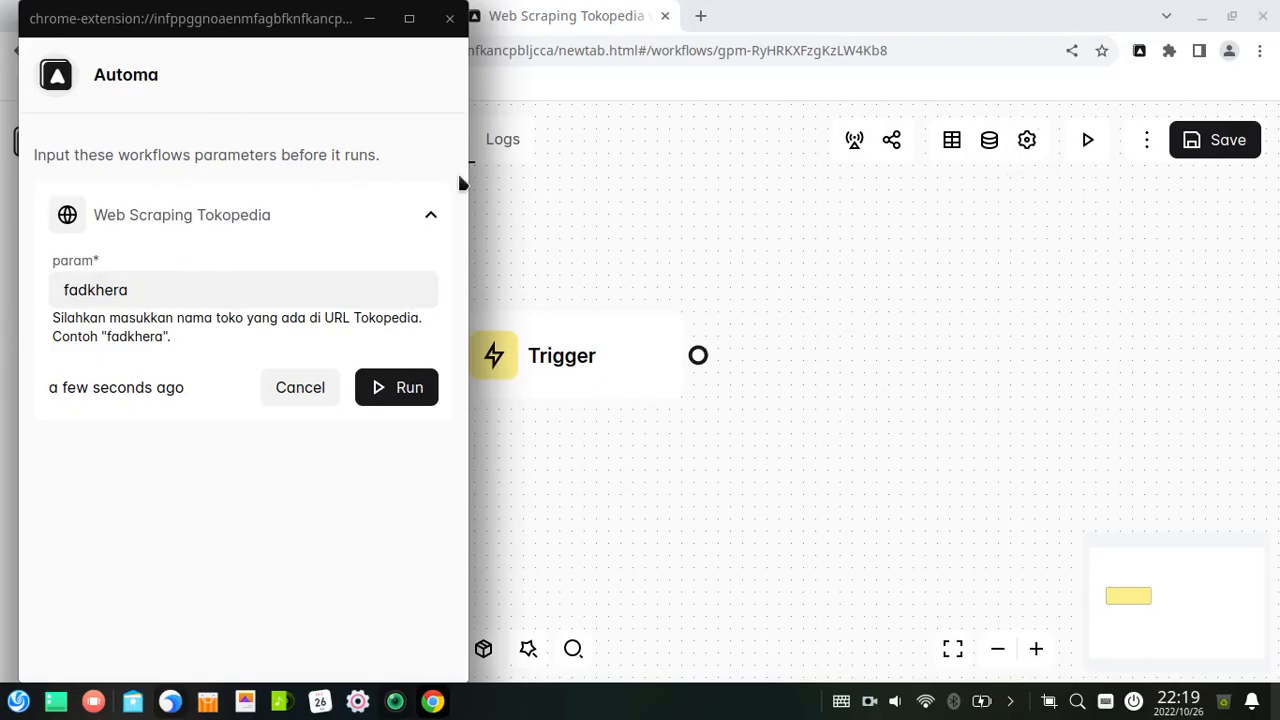
double_click(116, 291)
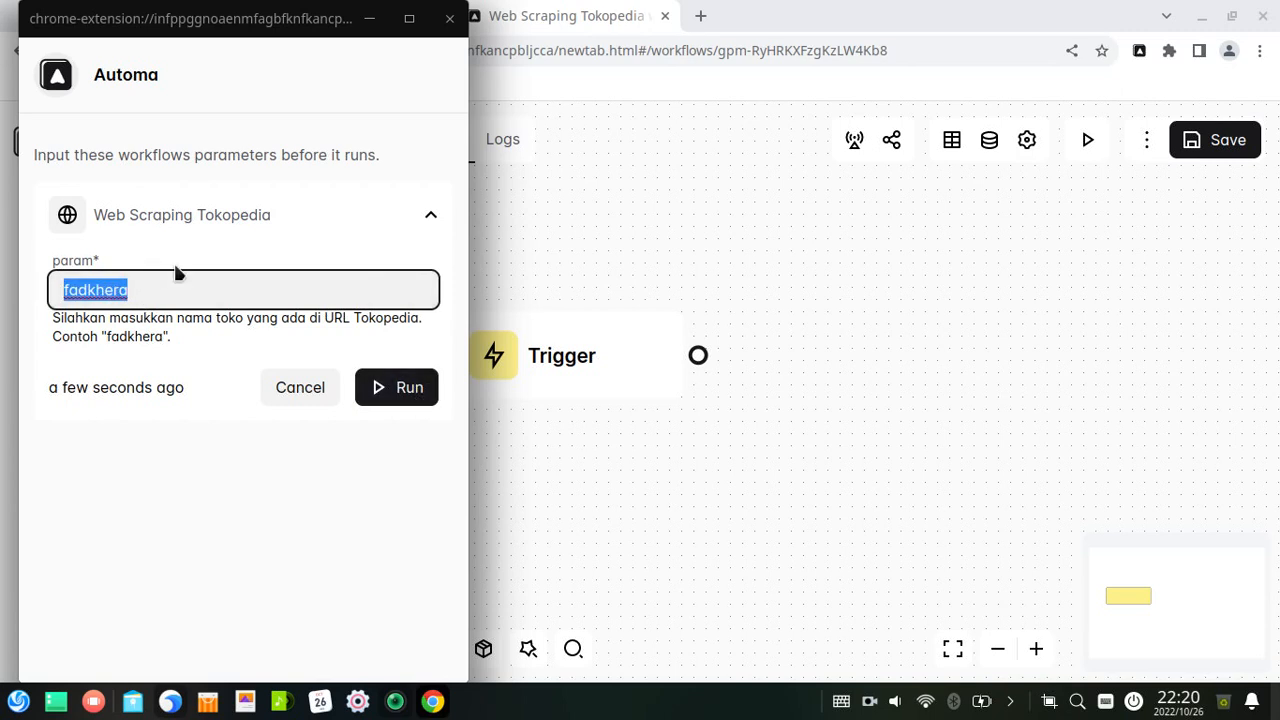
left_click_drag(247, 19, 326, 148)
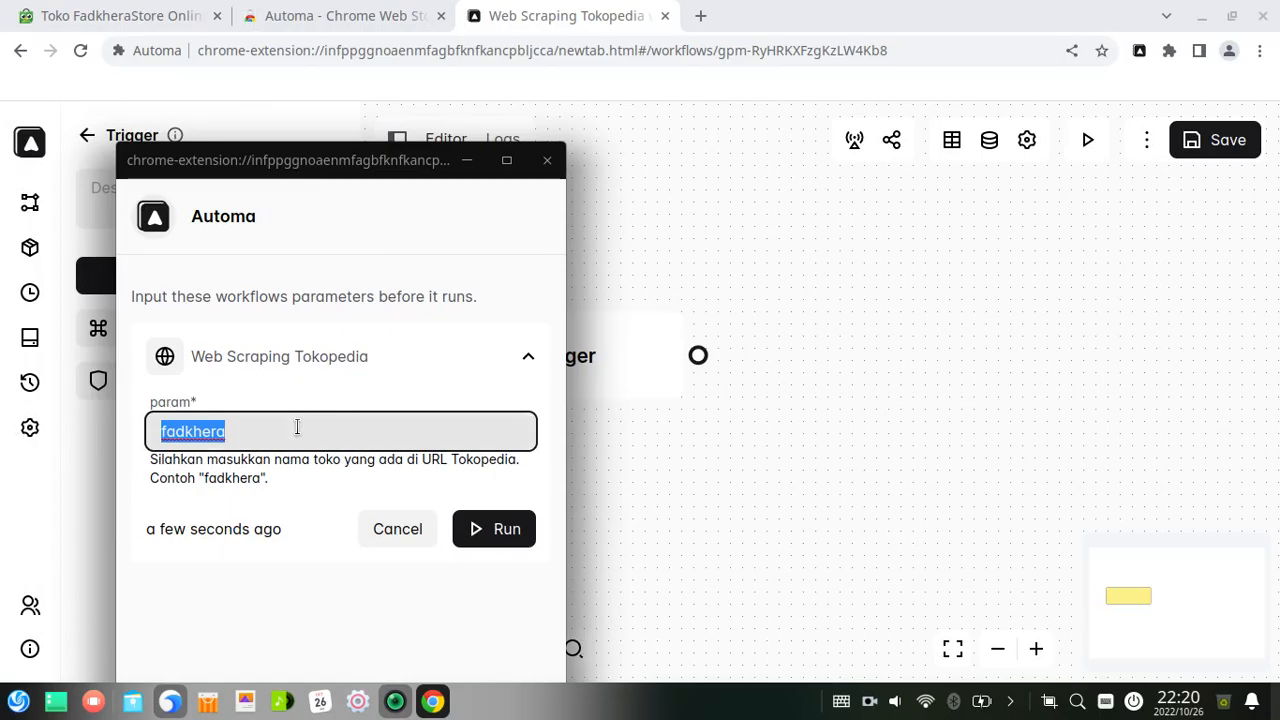
left_click(405, 533)
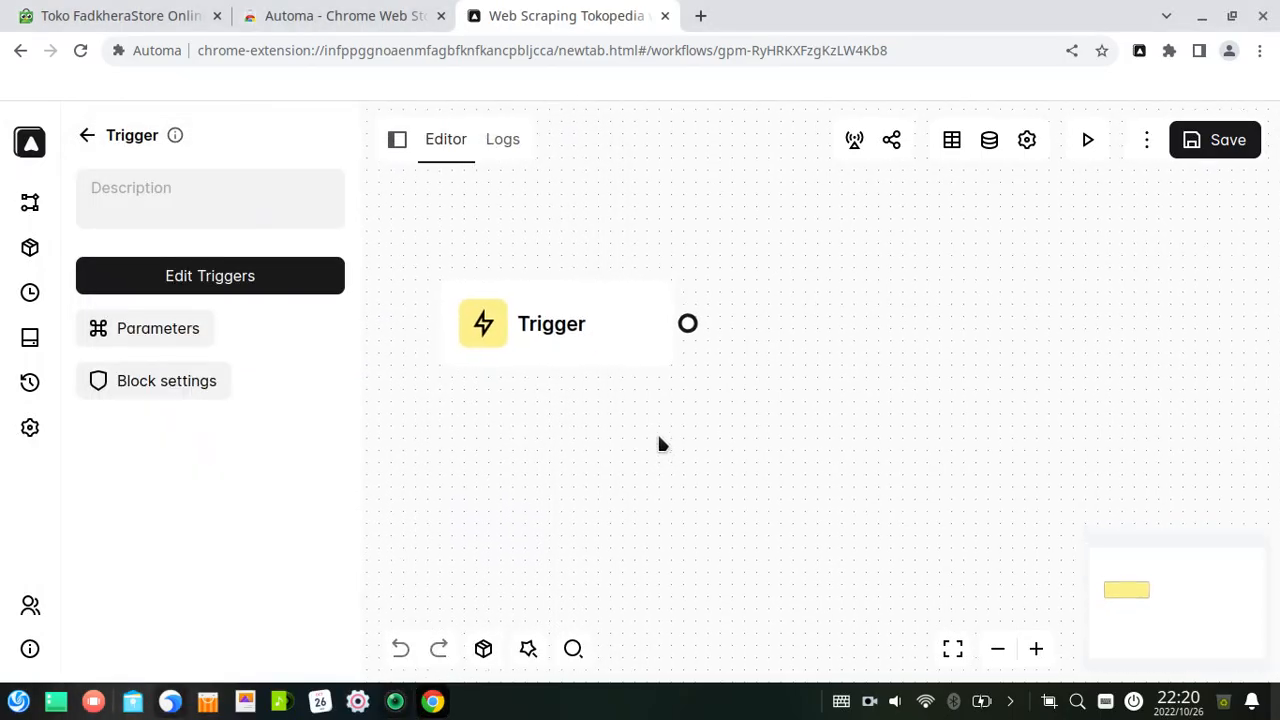
- Add an Insert Data block beside the Trigger block and connect the Trigger's output to it
mouse_move(526, 323)
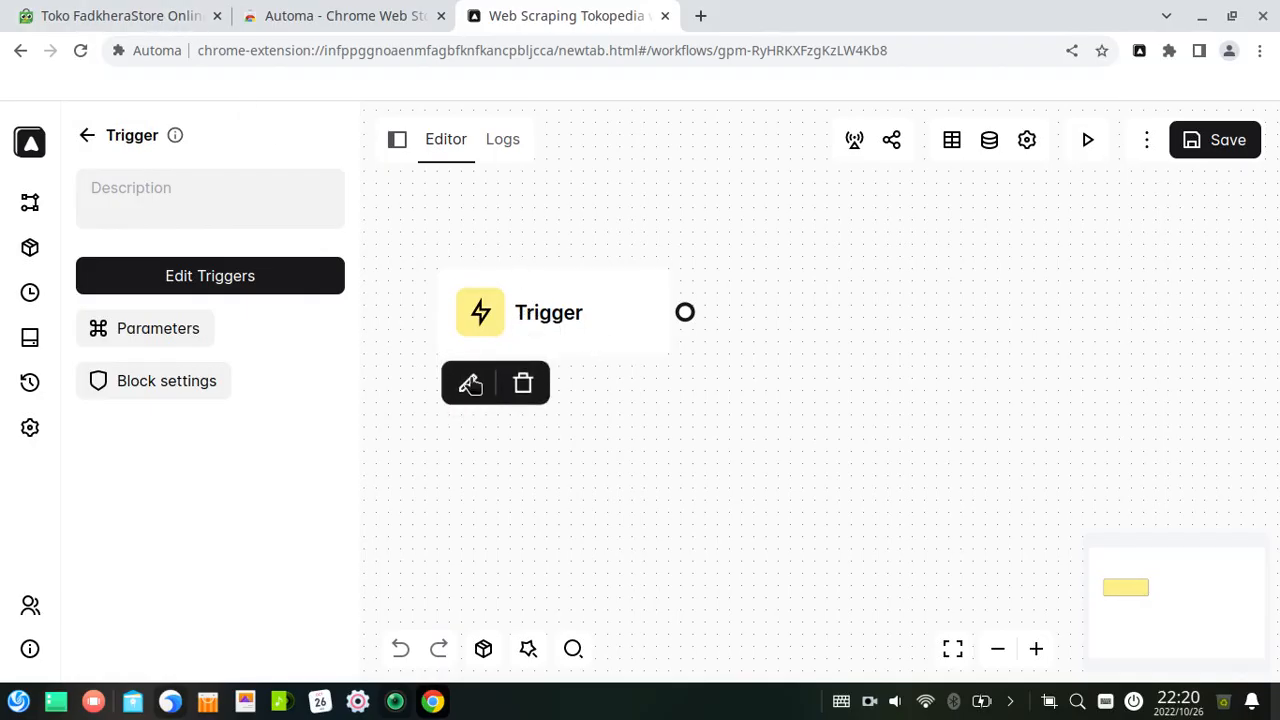
left_click(134, 15)
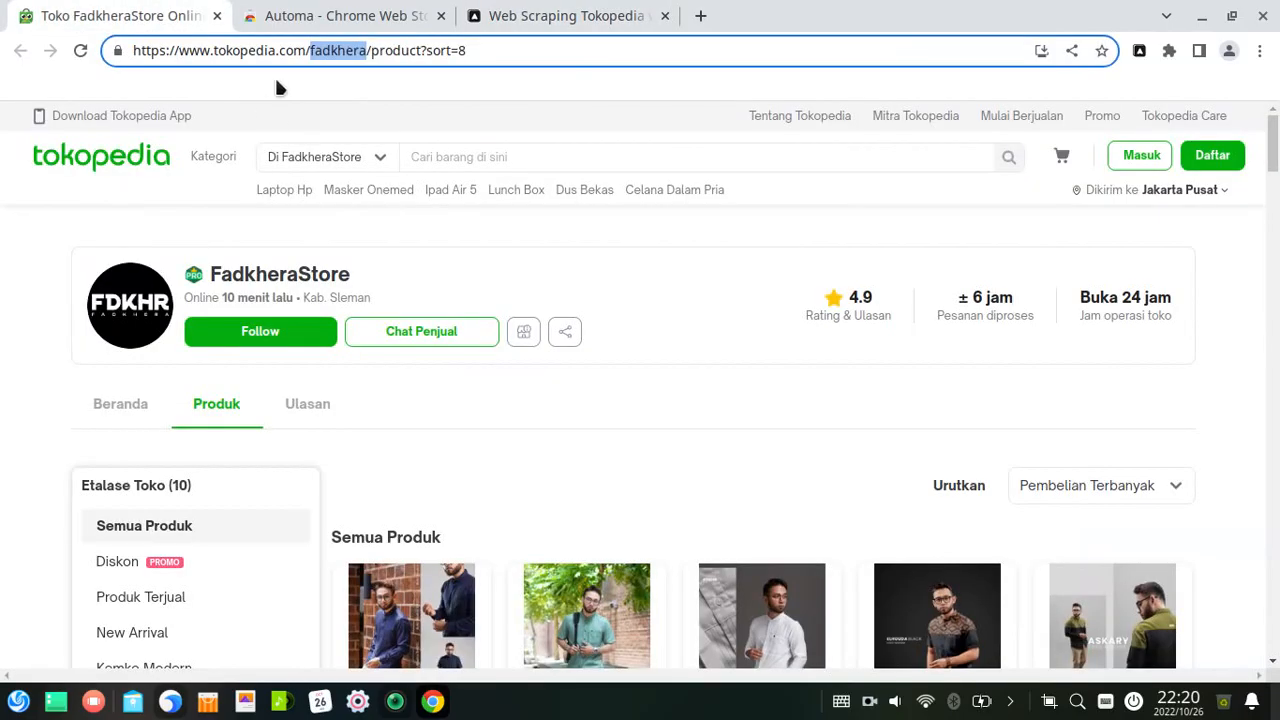
left_click(520, 15)
left_click(87, 135)
left_click(180, 198)
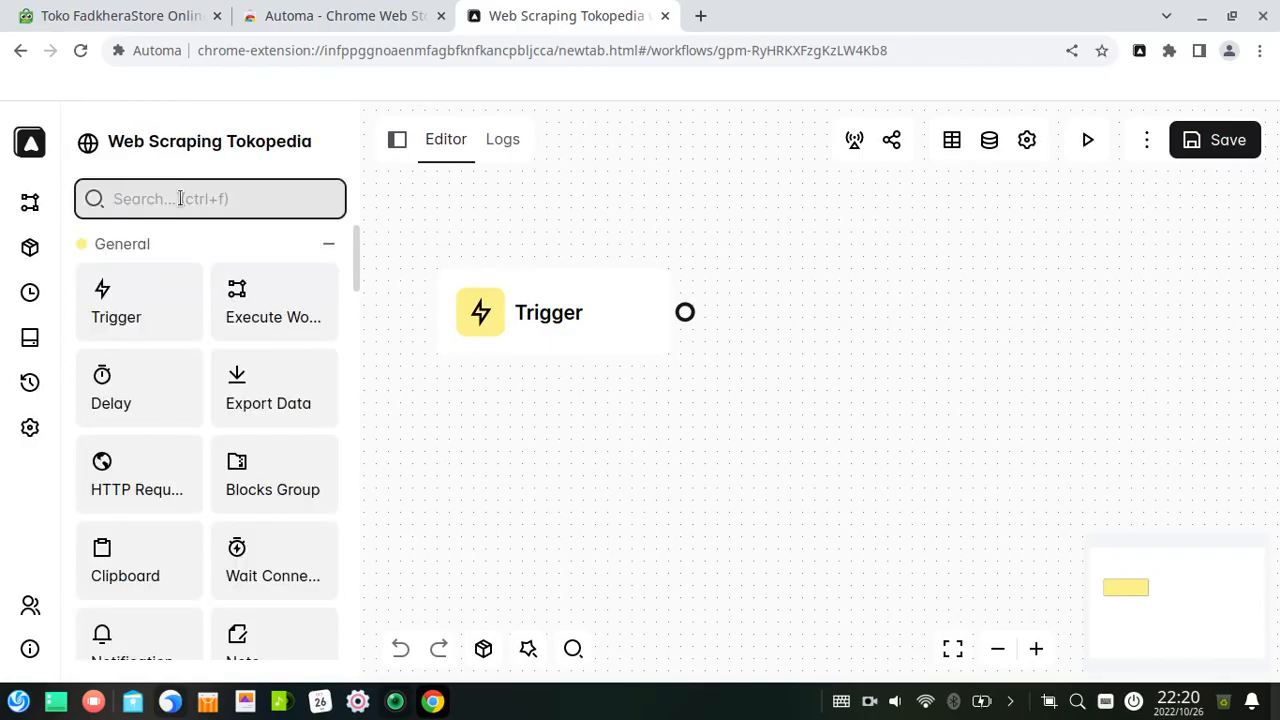
type("insert")
left_click_drag(154, 297, 834, 334)
mouse_move(537, 323)
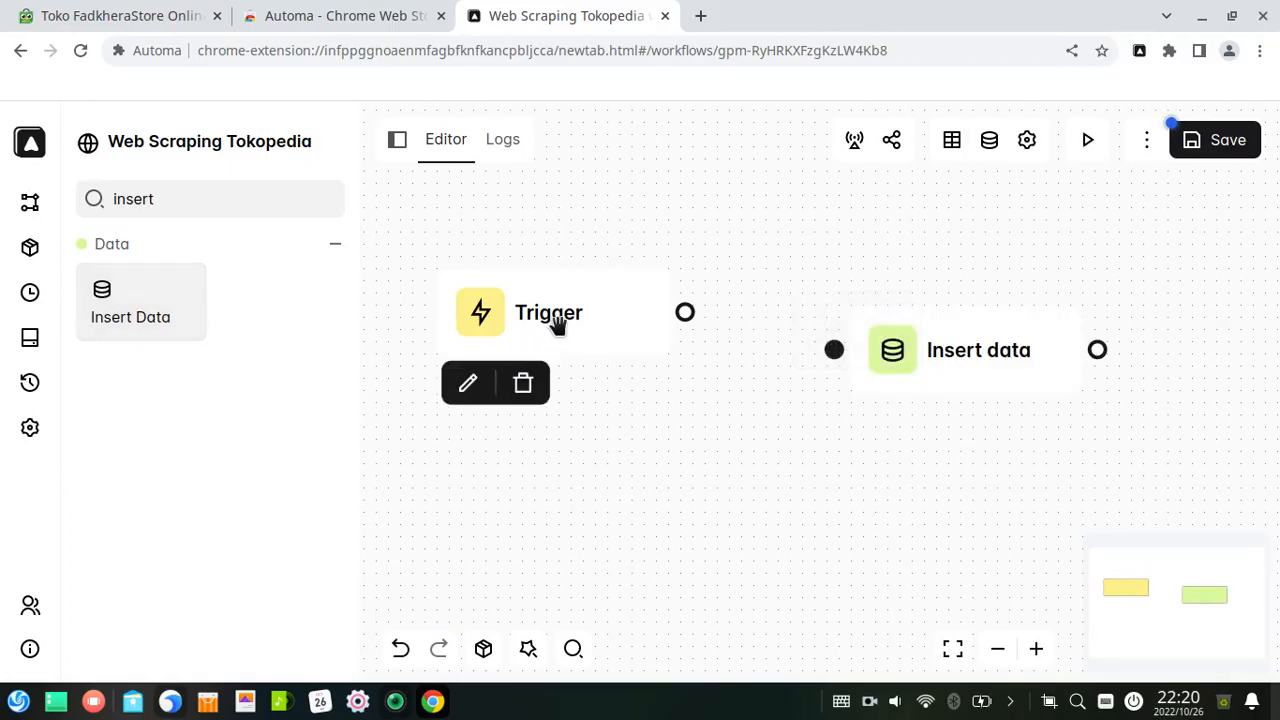
left_click_drag(718, 451, 573, 459)
left_click_drag(534, 323, 681, 360)
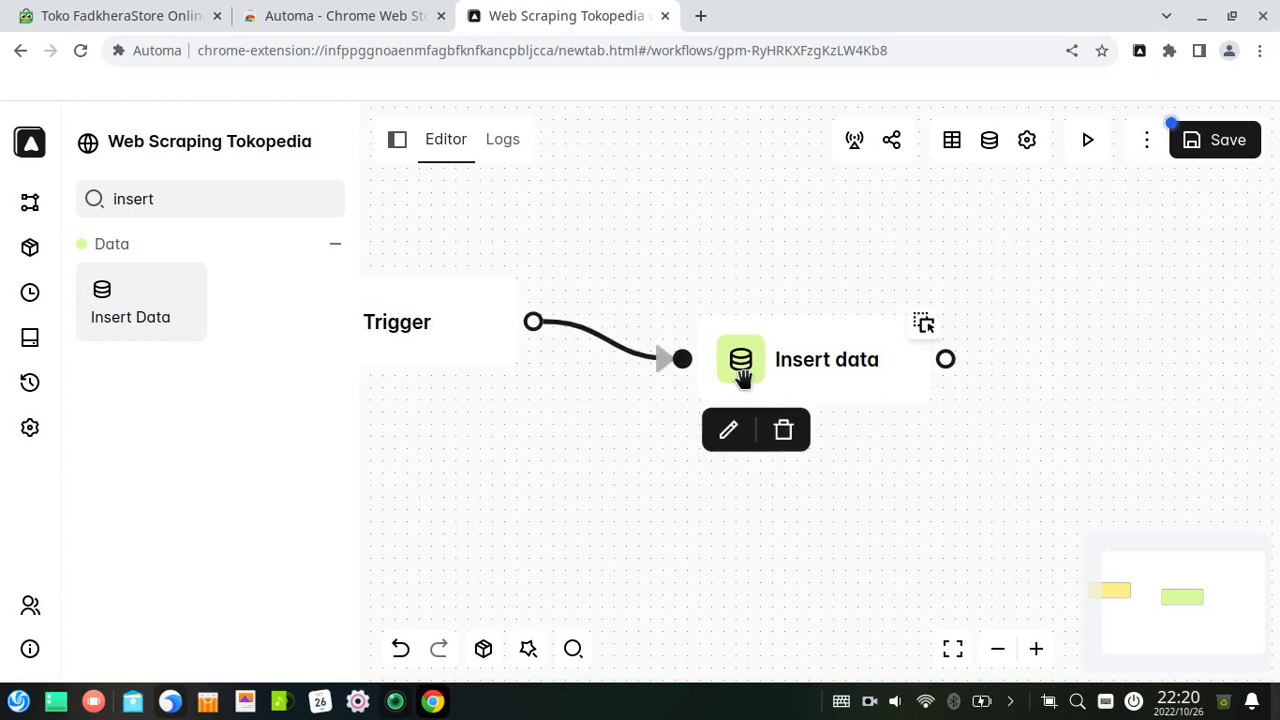
- Edit the Insert Data block and add a Variable entry named "url"
left_click(728, 433)
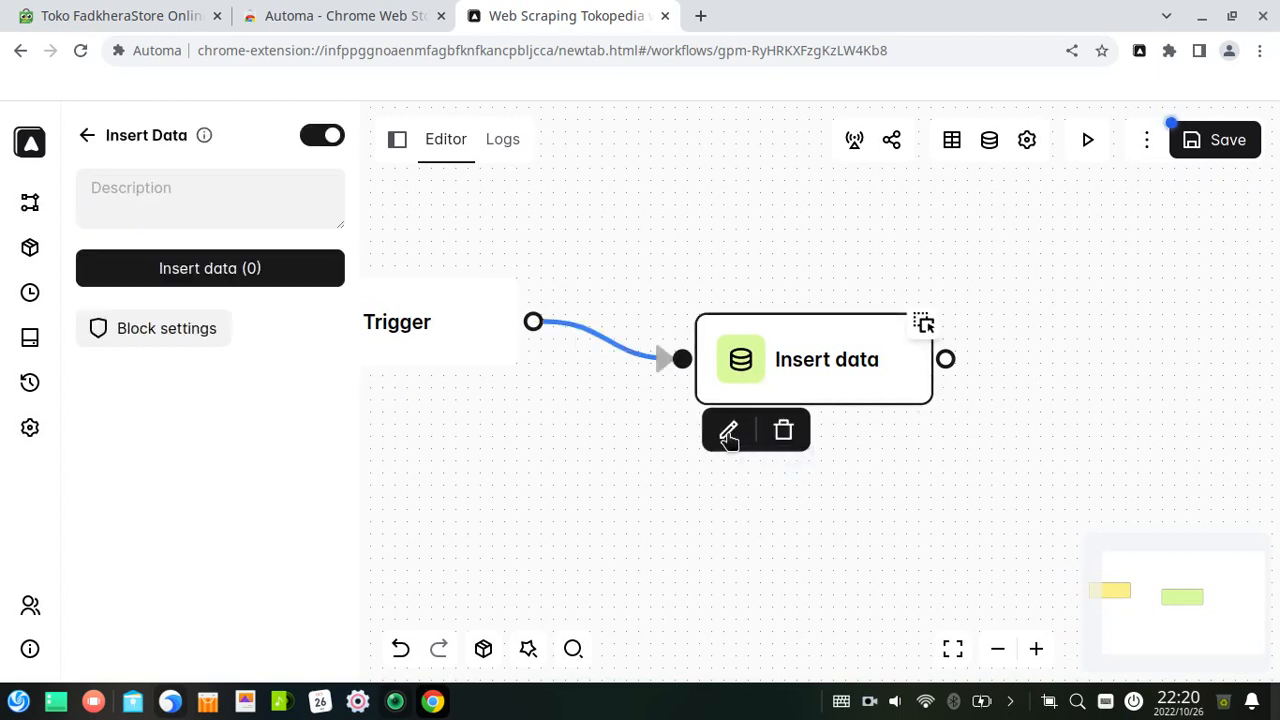
left_click(238, 268)
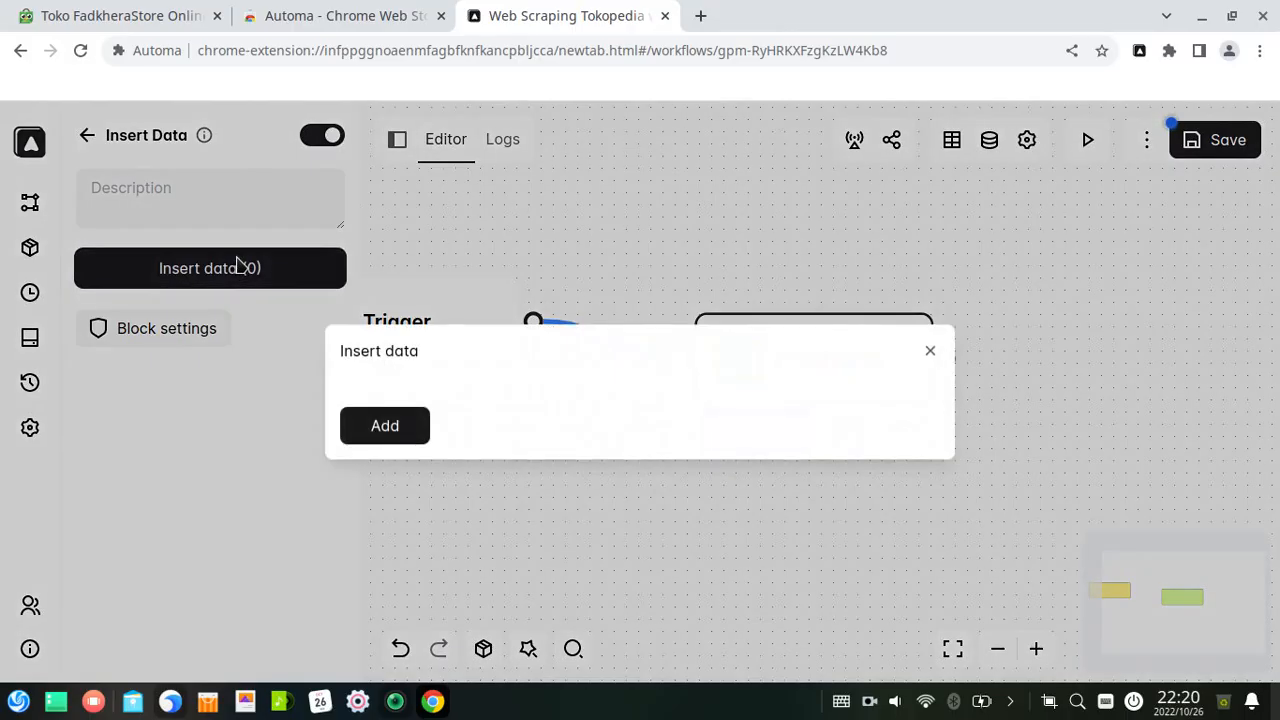
left_click(386, 428)
left_click(403, 322)
left_click(418, 372)
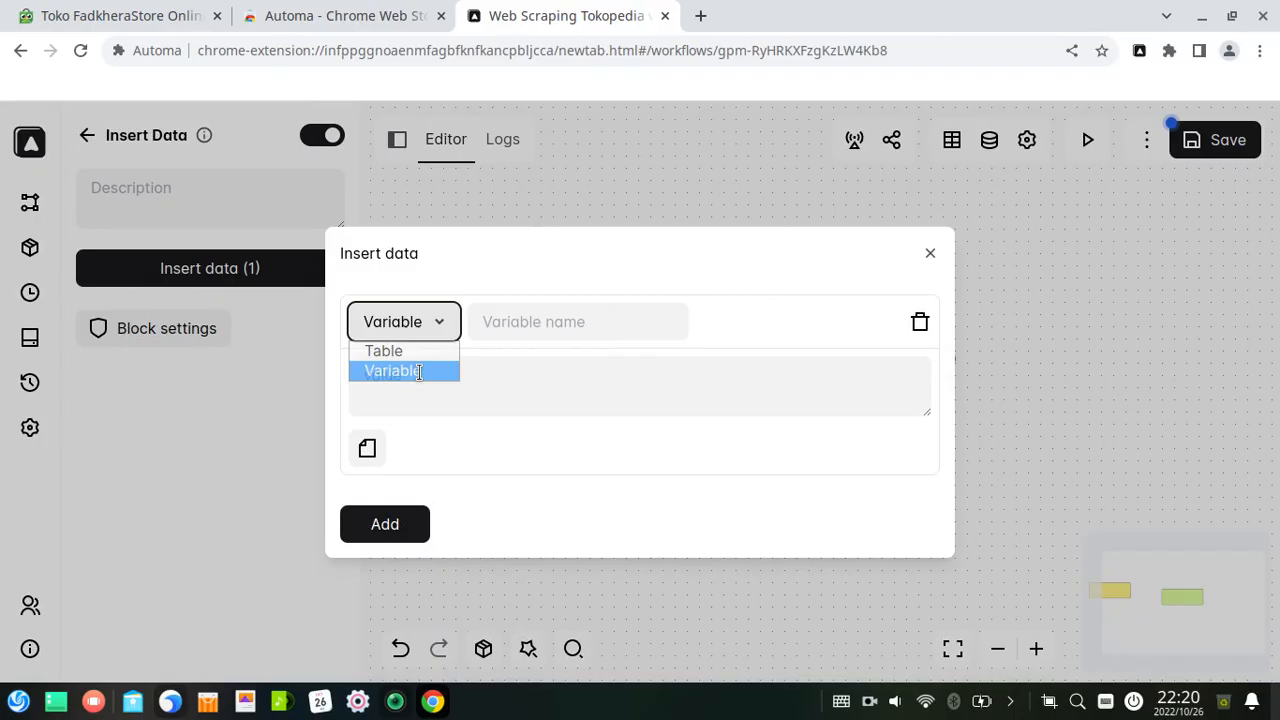
left_click(520, 316)
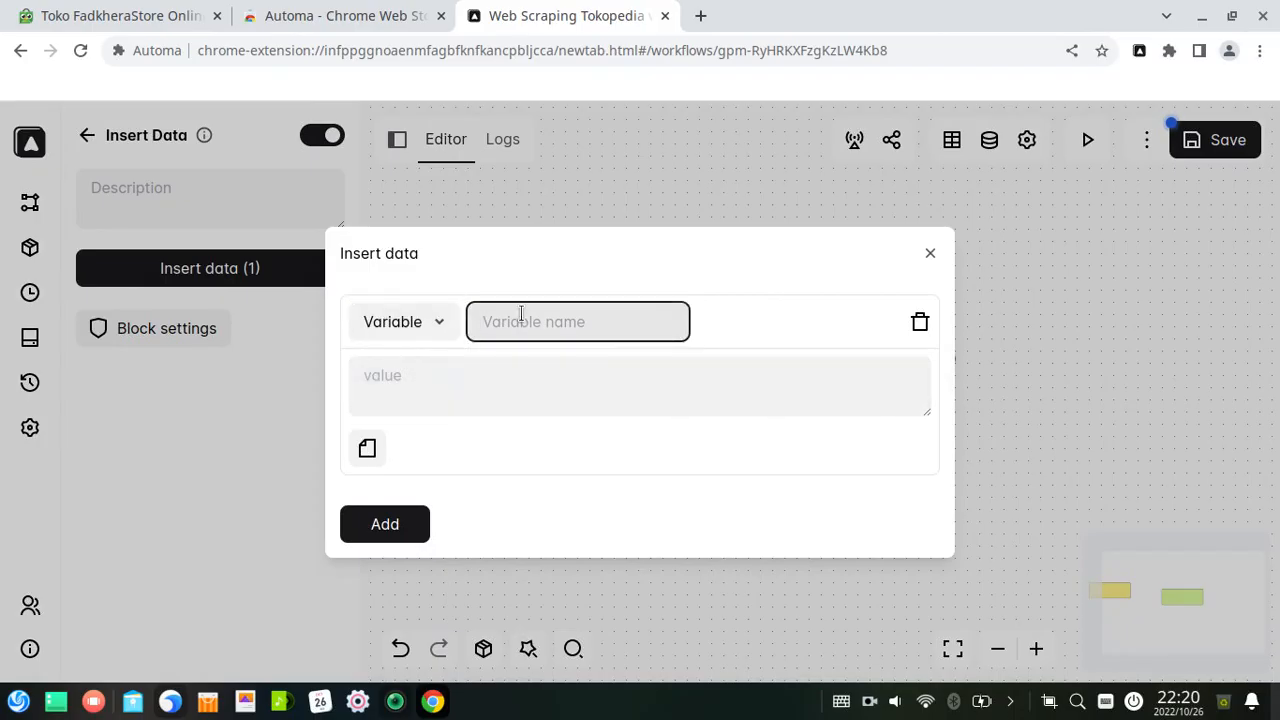
type("url")
- Examine the FadkheraStore product page's address, its sort parameter and the available product sorting options on Tokopedia
left_click(137, 10)
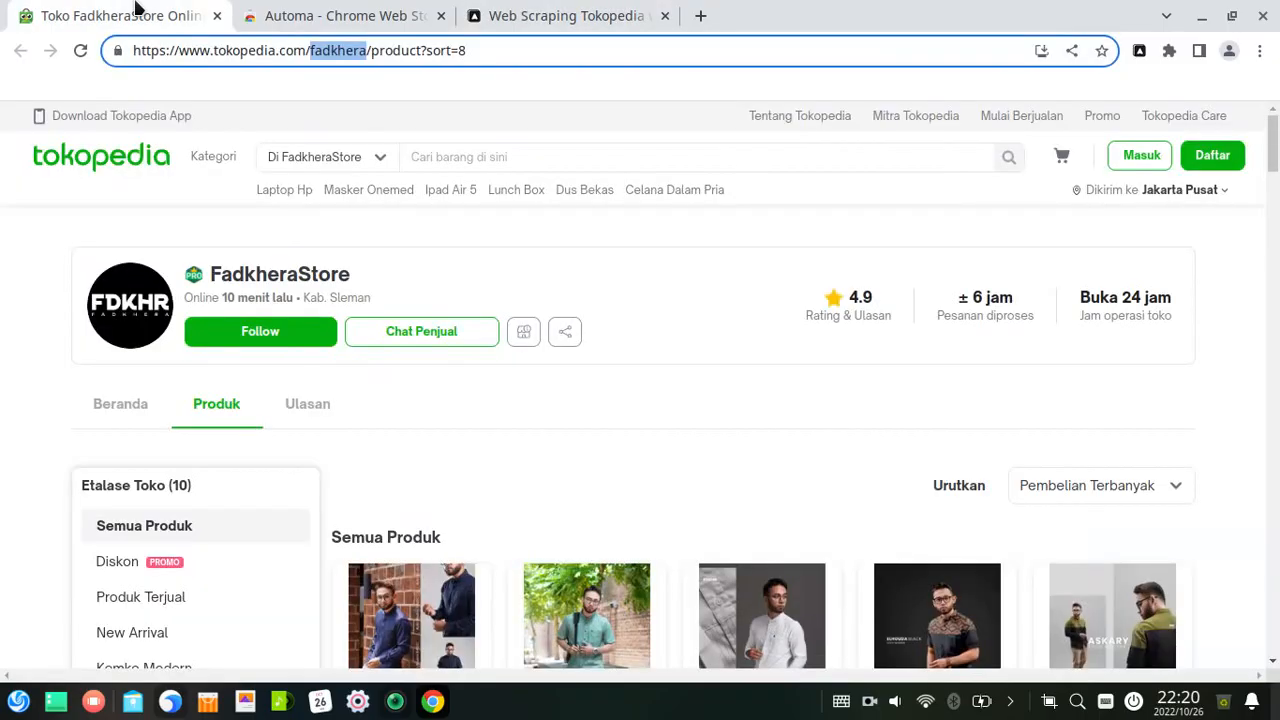
left_click(572, 45)
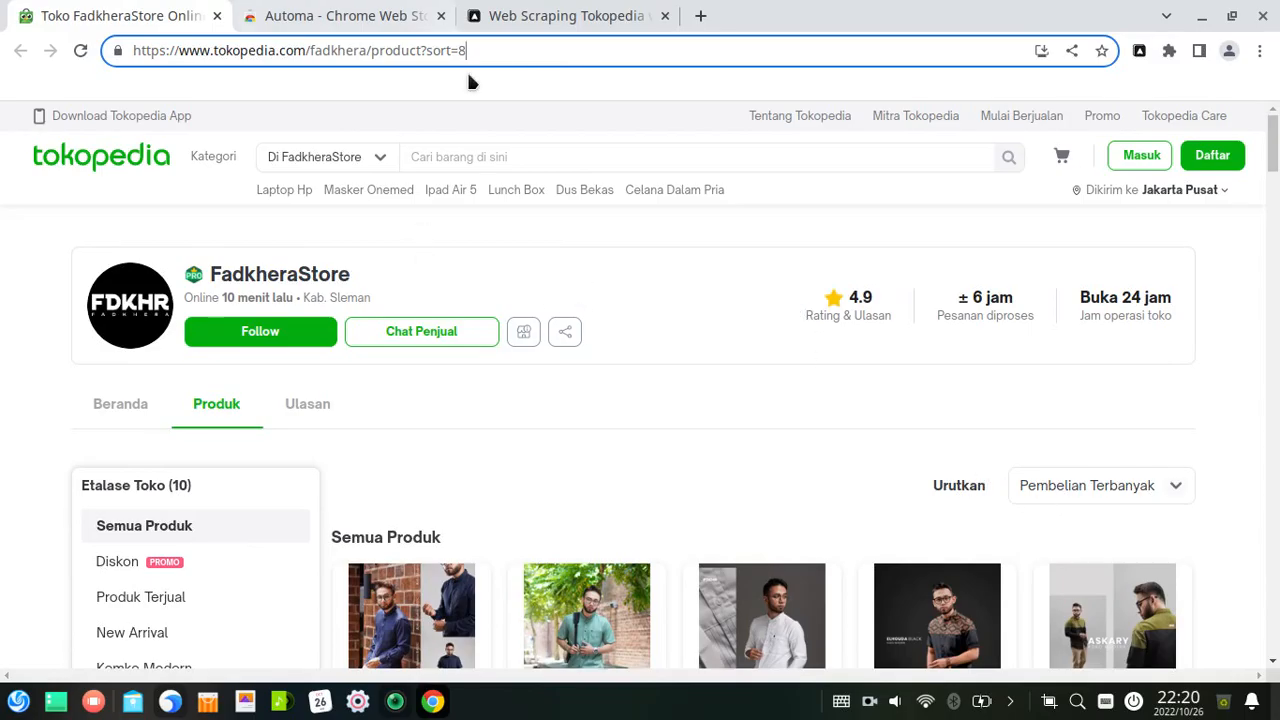
left_click_drag(508, 50, 85, 57)
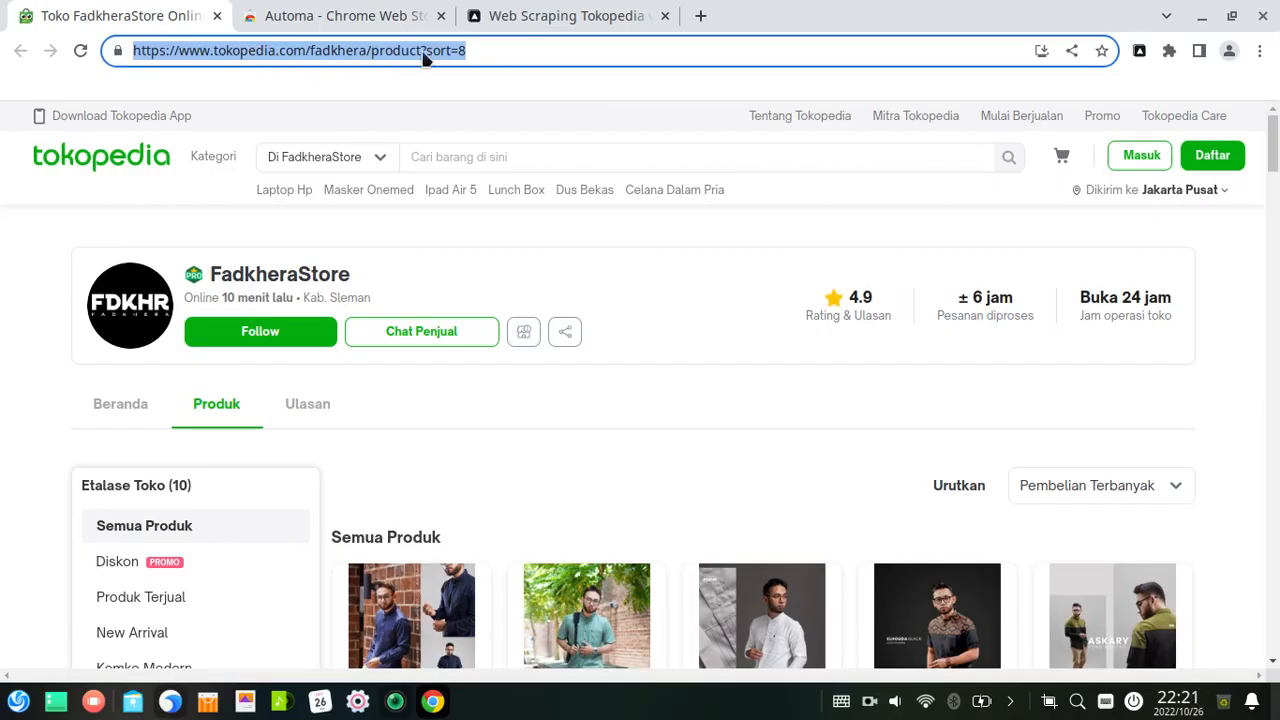
left_click(708, 400)
left_click(1043, 486)
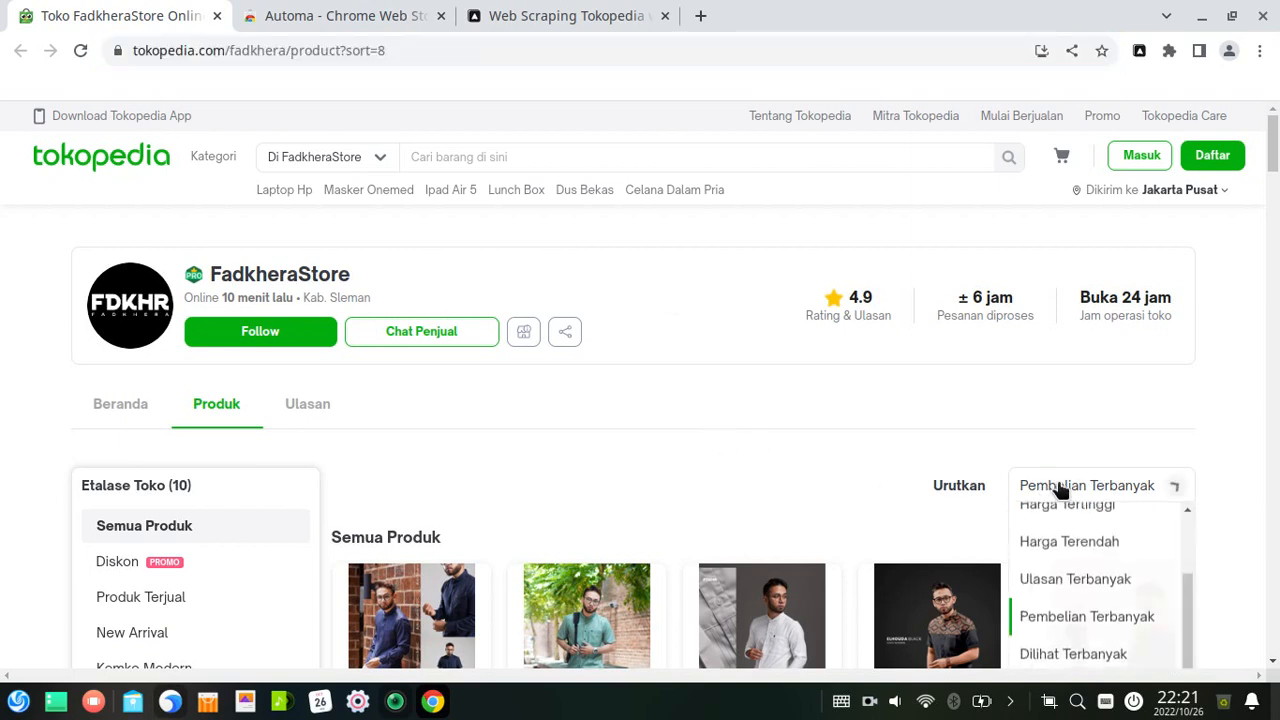
scroll(1093, 588, "up", 2)
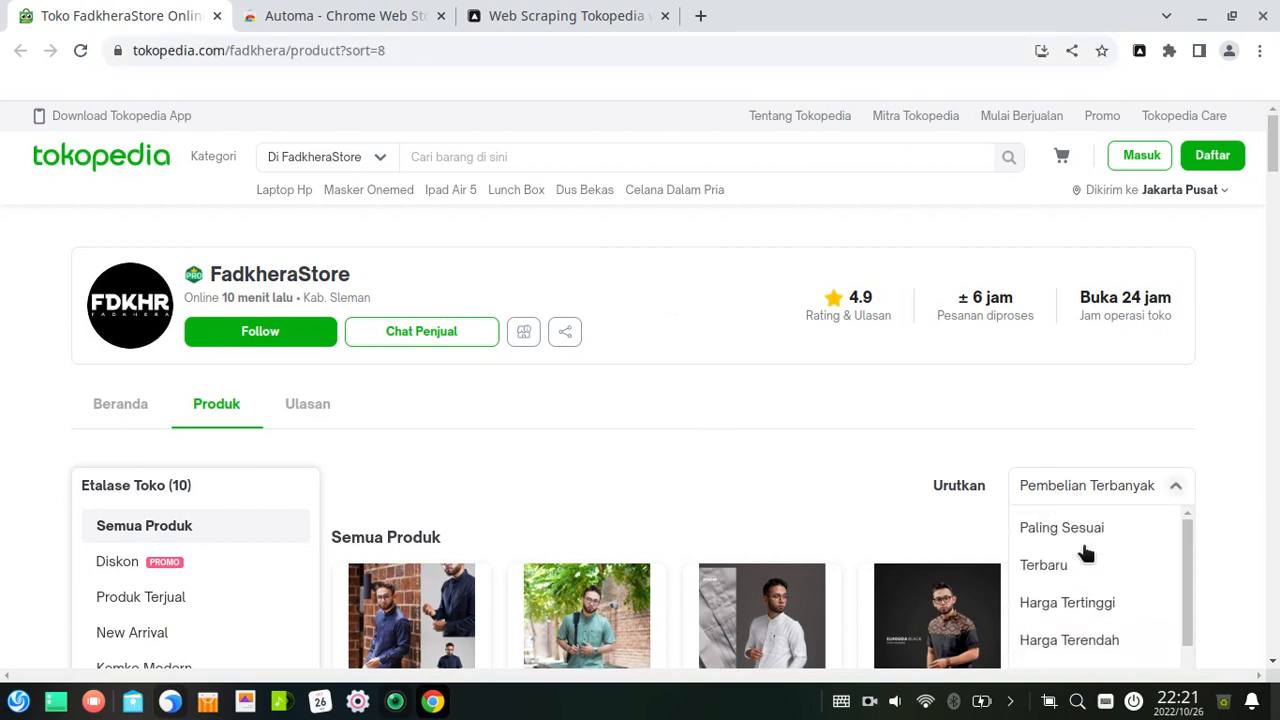
scroll(1066, 567, "down", 3)
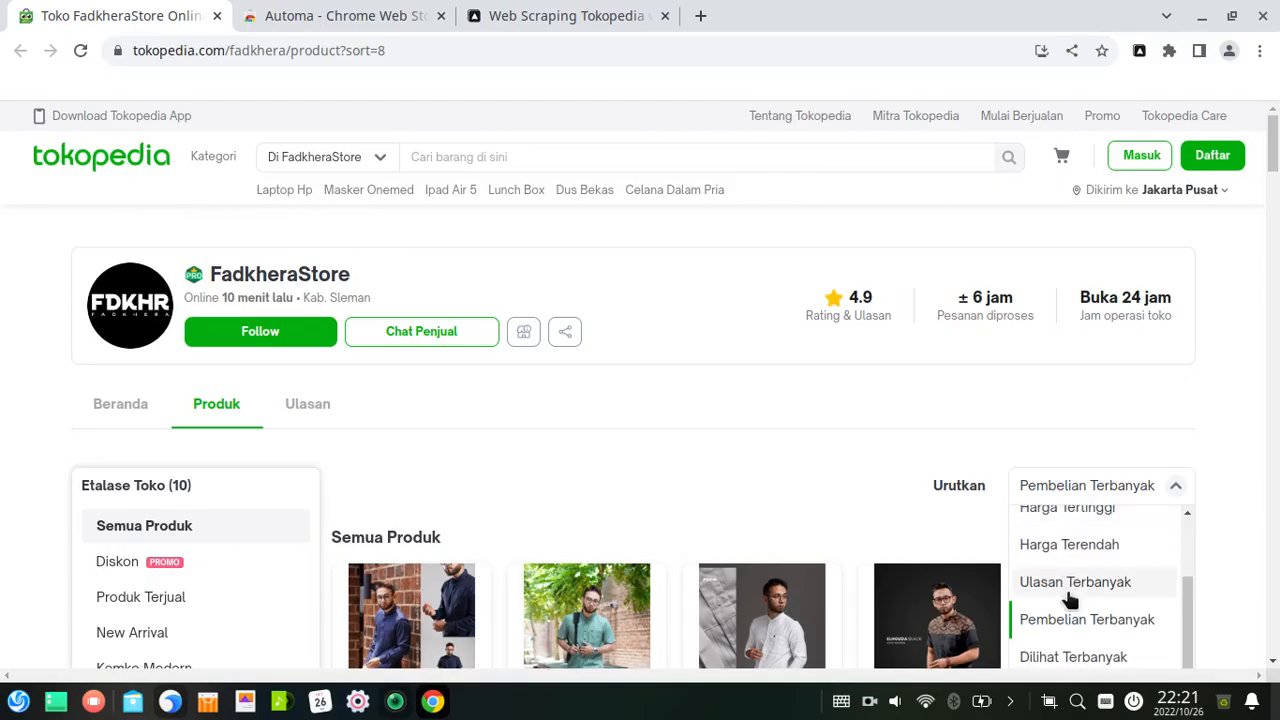
left_click(378, 50)
double_click(461, 50)
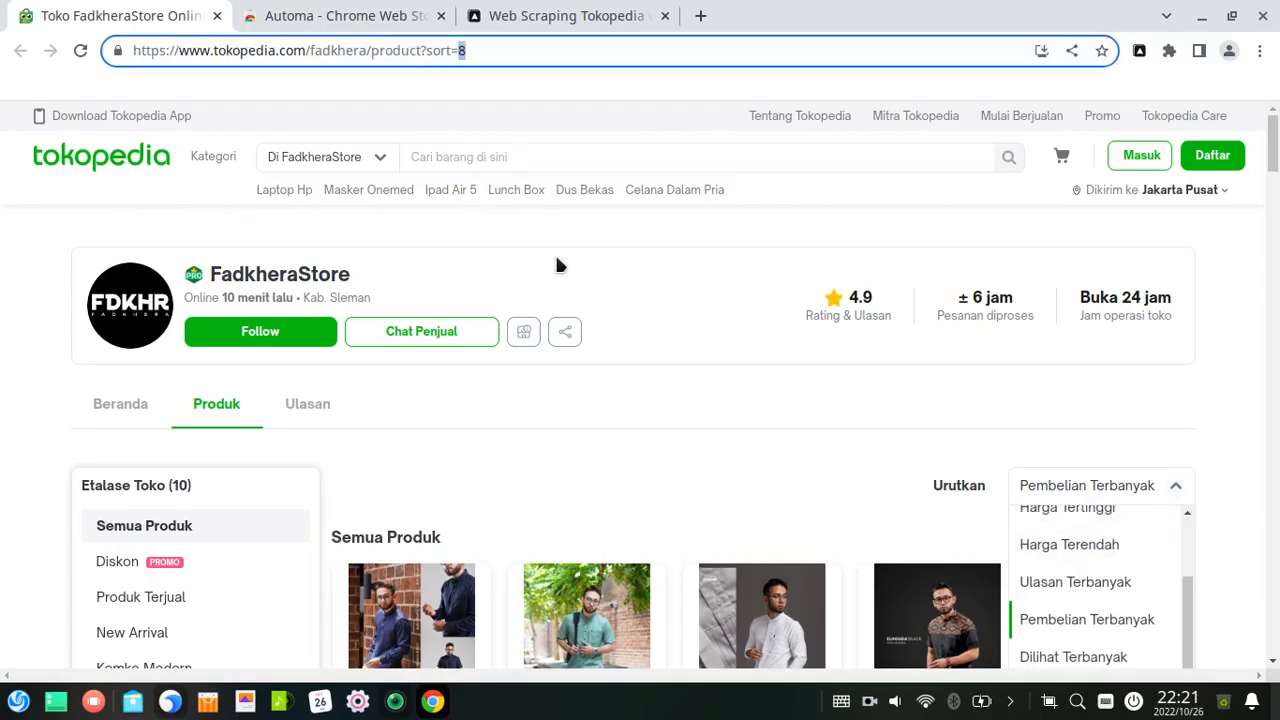
key("Return")
- Copy the FadkheraStore product page address and paste it as the value of the url variable in the workflow's Insert data dialog
left_click(418, 54)
key("ctrl+a")
key("ctrl+c")
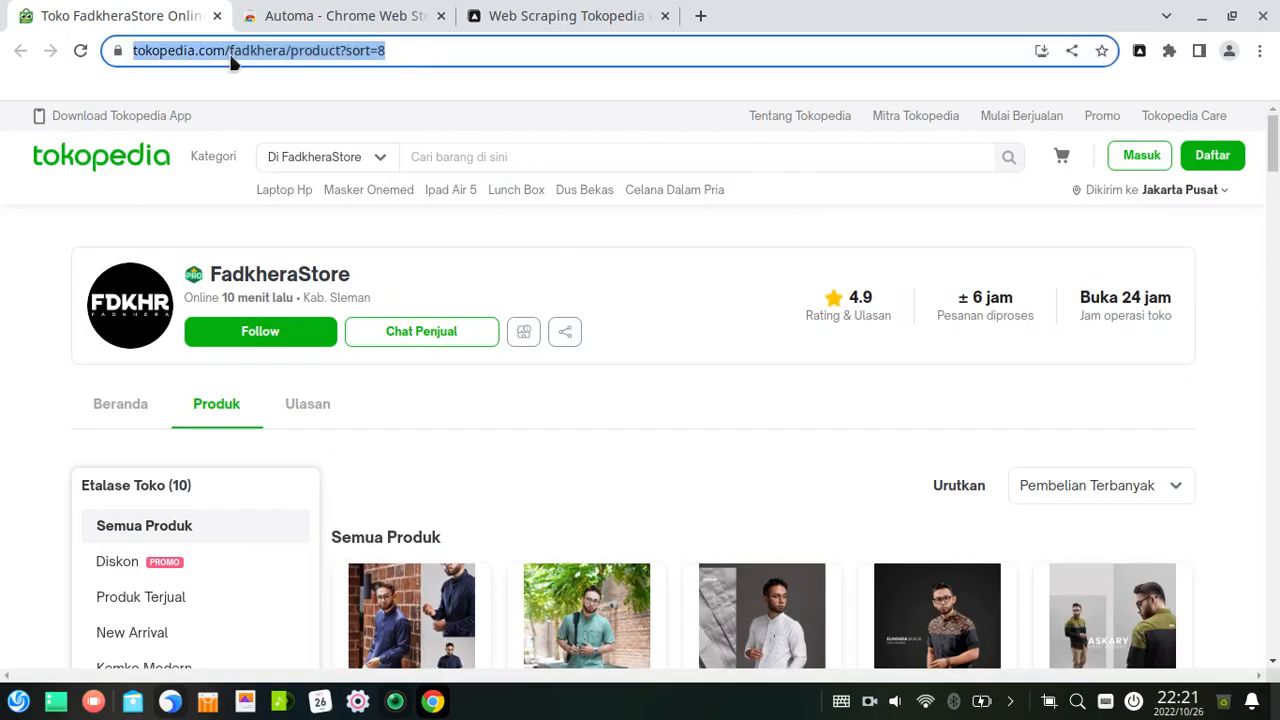
left_click(570, 15)
left_click(404, 385)
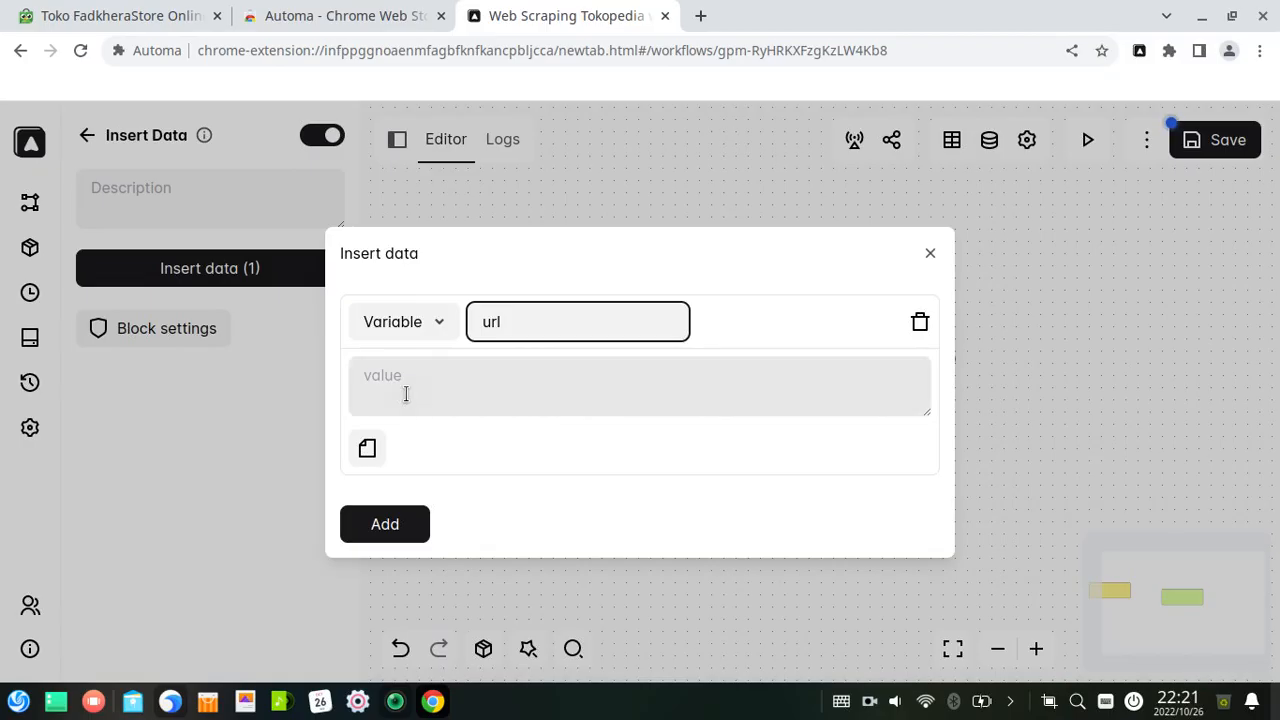
key("ctrl+v")
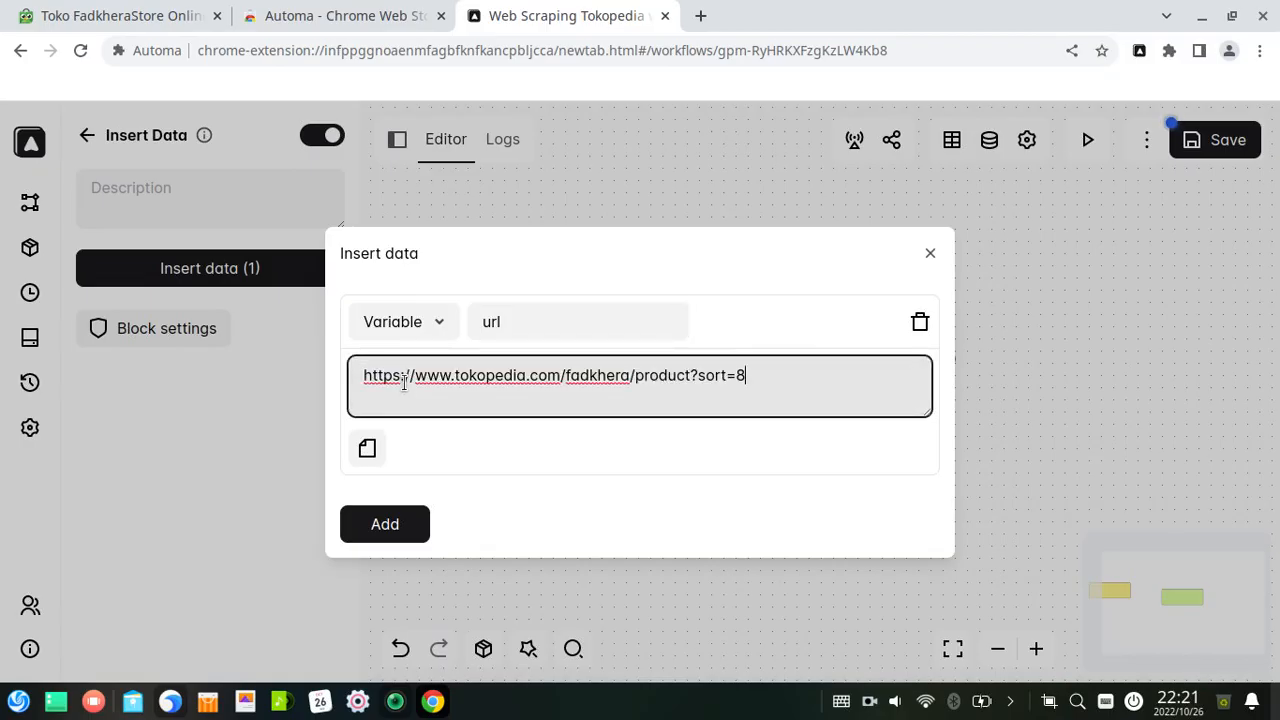
- Try to replace "fadkhera" in the url value with a {{variables@param}} reference, using the suggested names
double_click(591, 375)
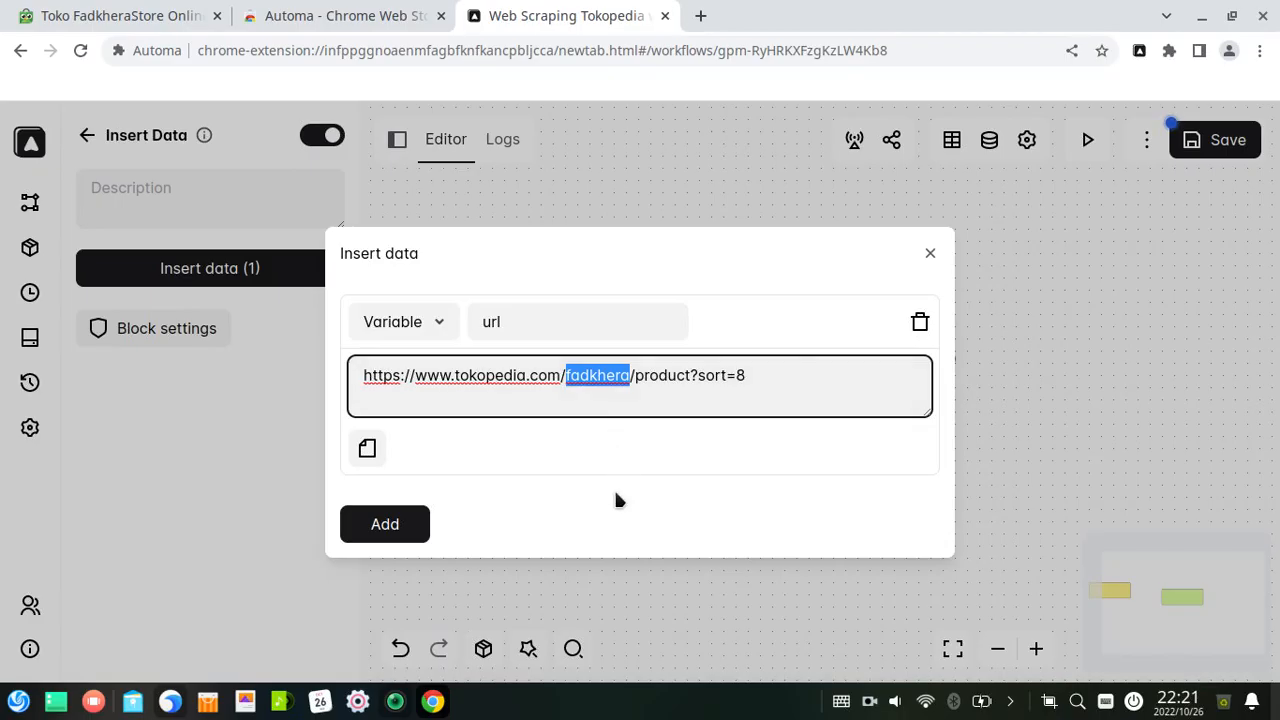
type("{{")
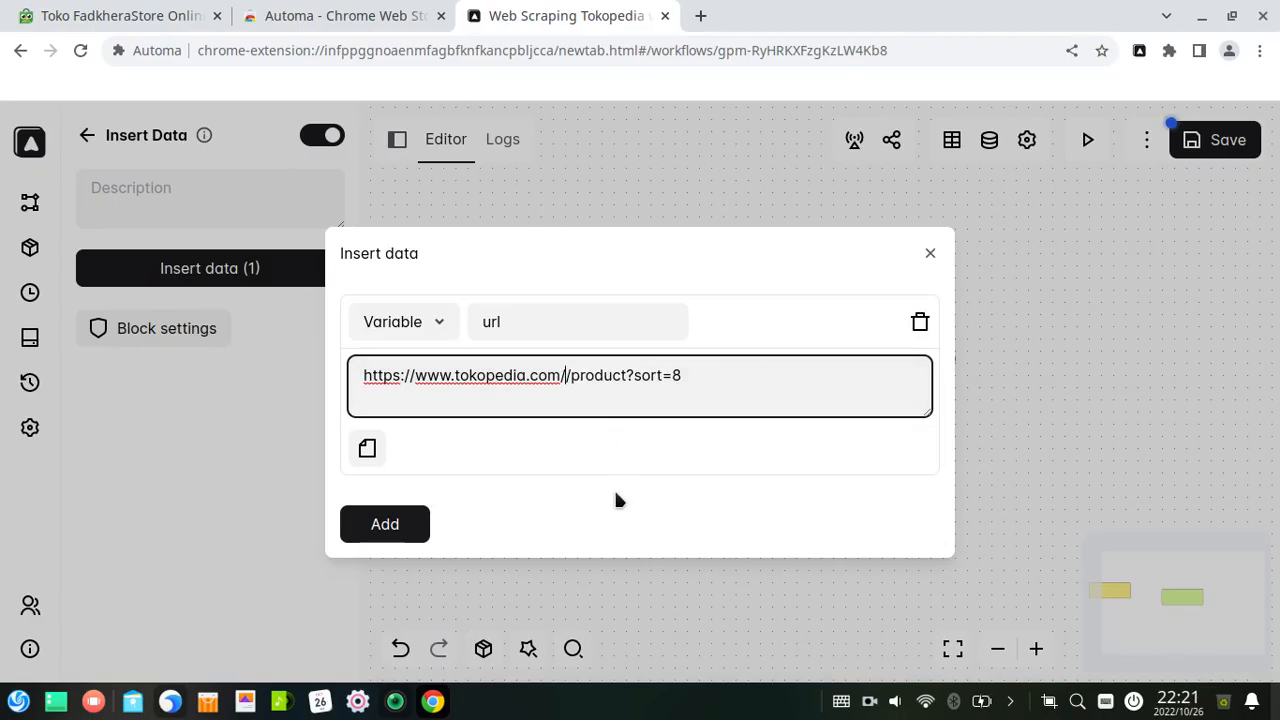
key("Left")
key("Left")
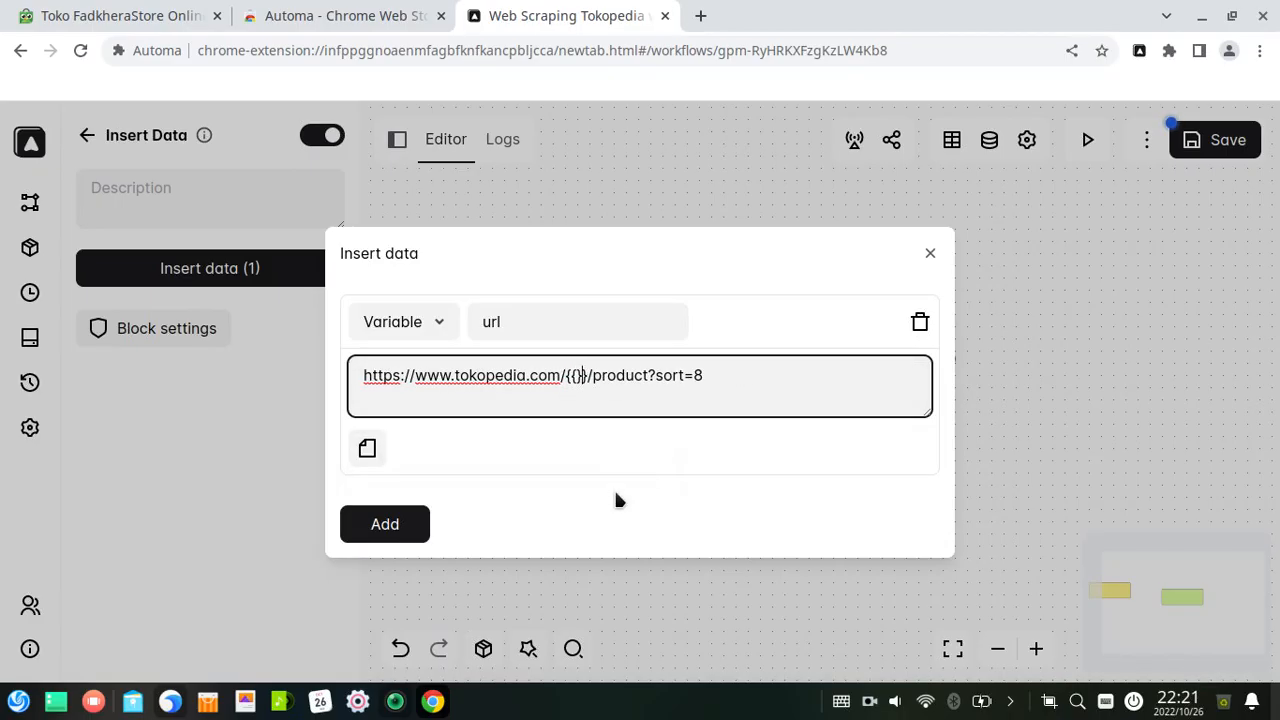
type("va")
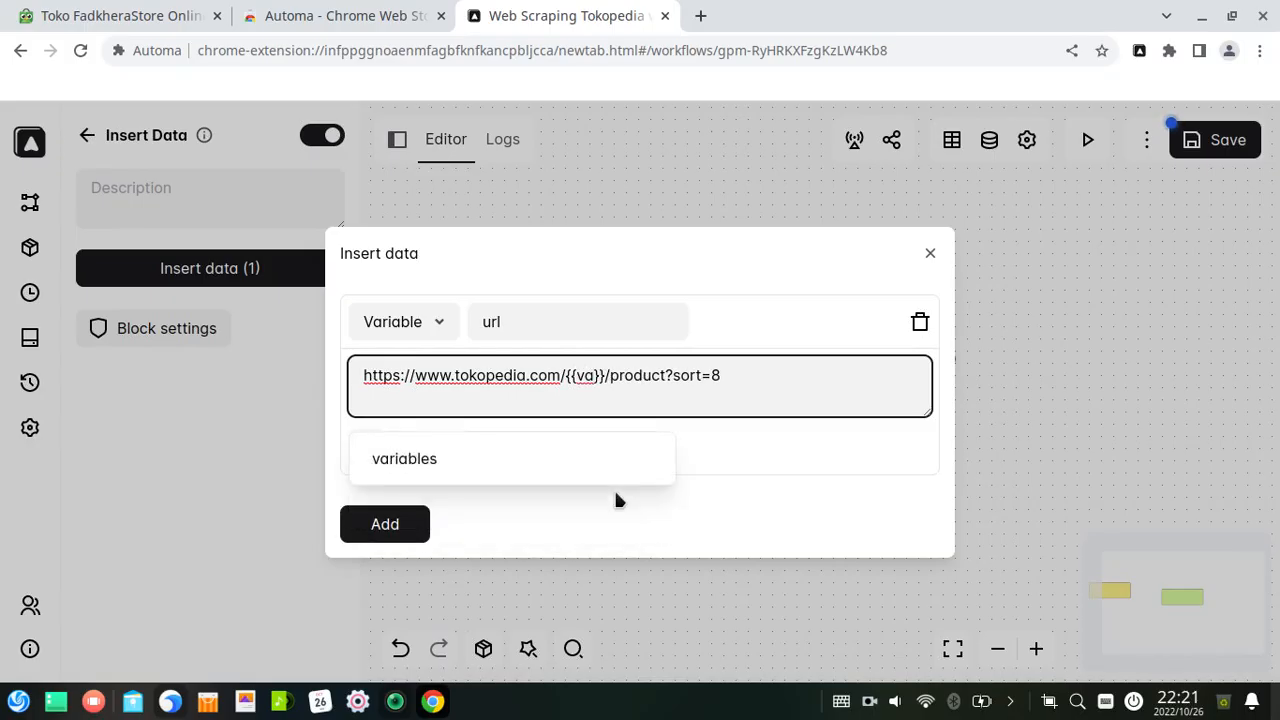
left_click(436, 460)
left_click(642, 375)
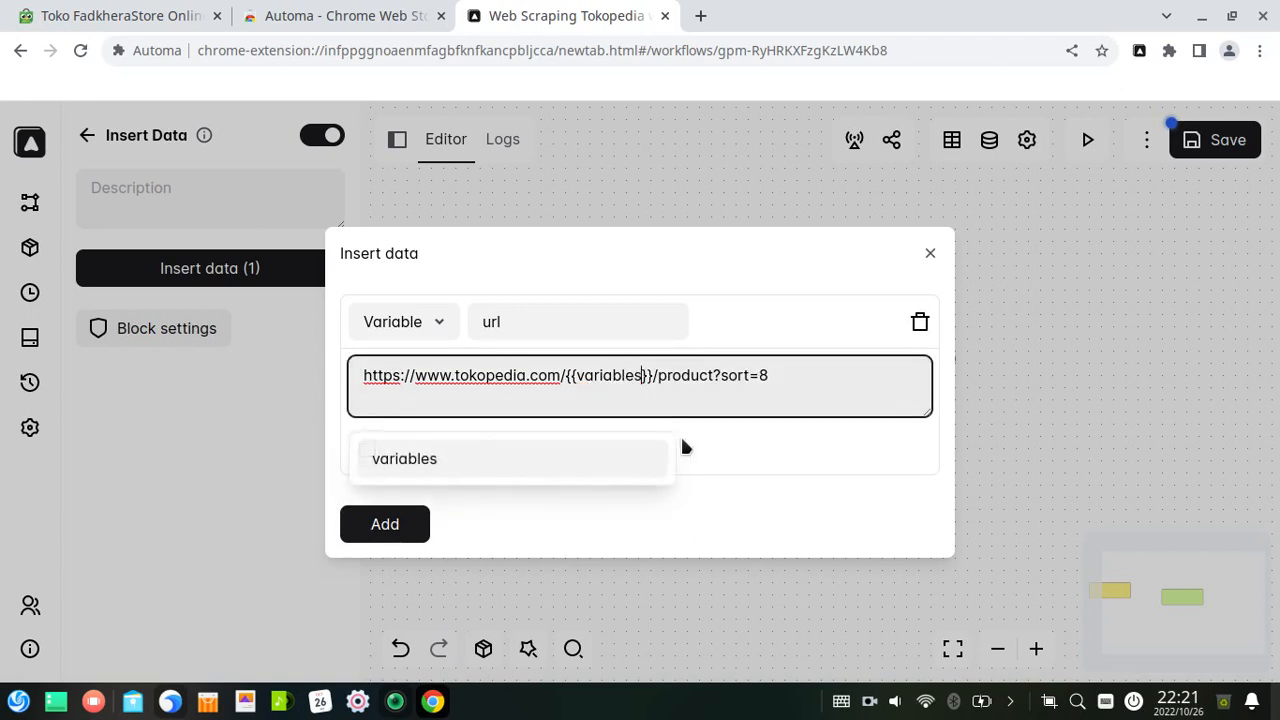
type("@")
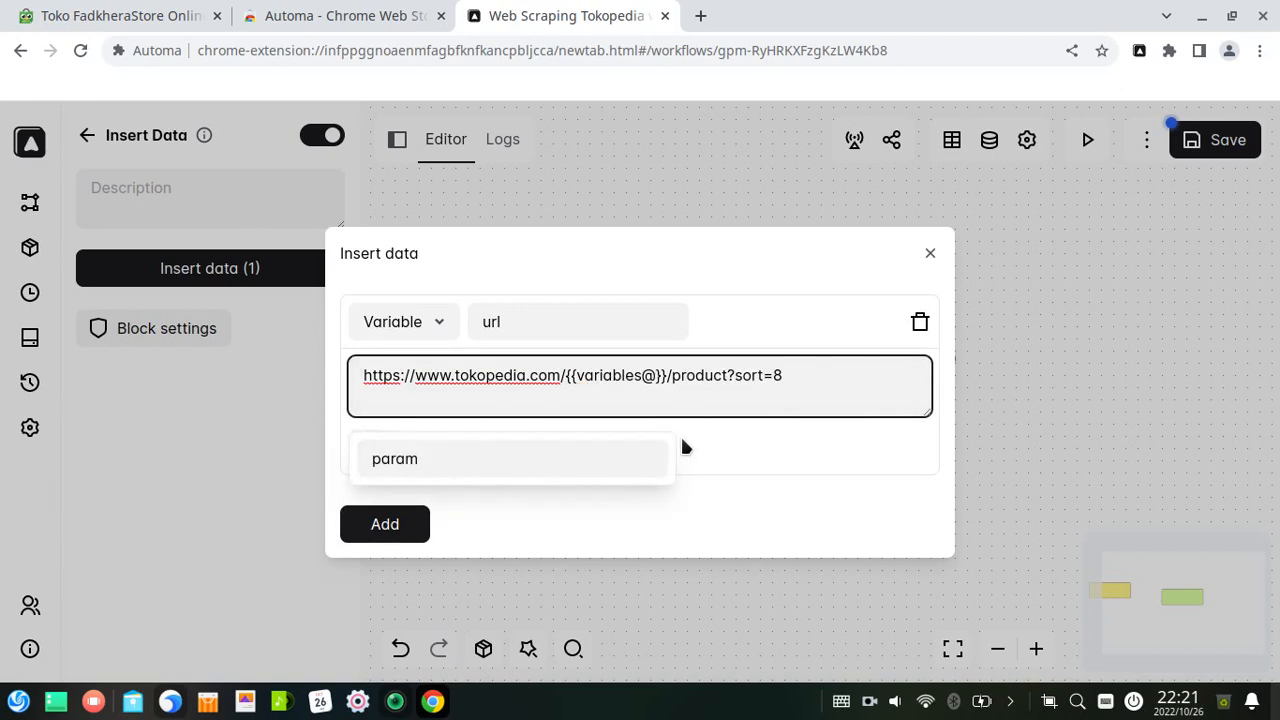
left_click(521, 458)
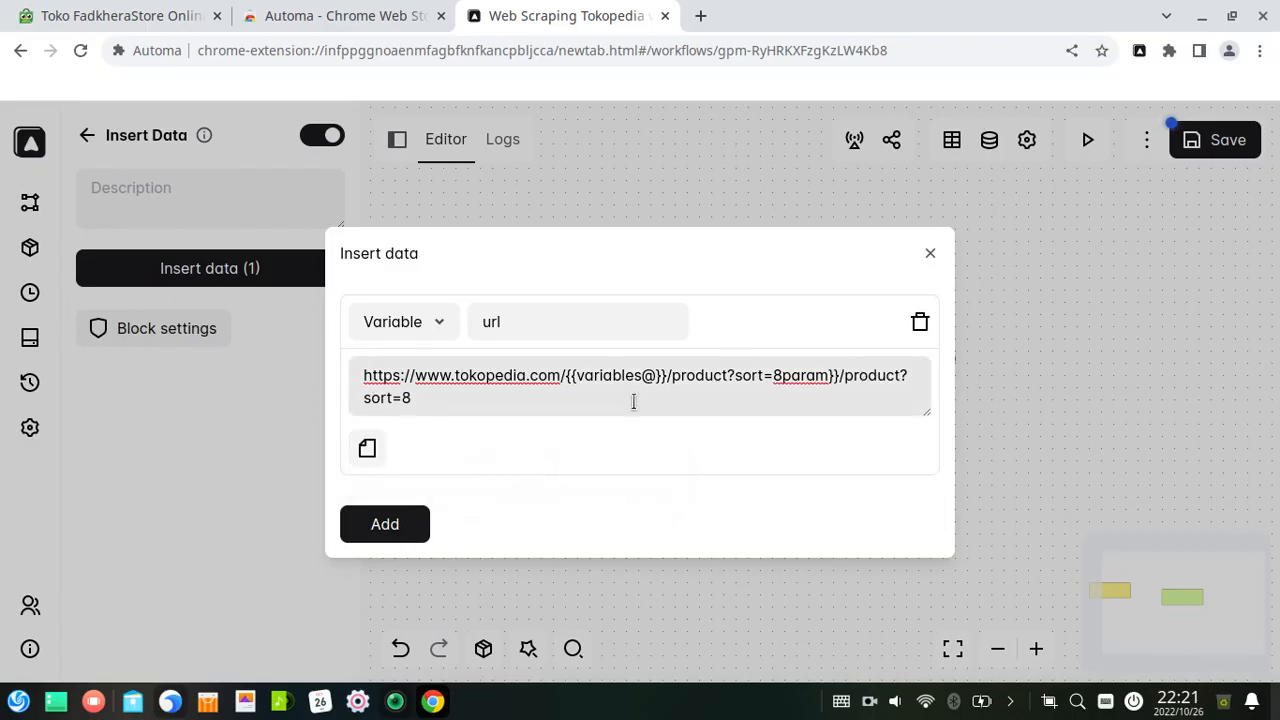
left_click(686, 399)
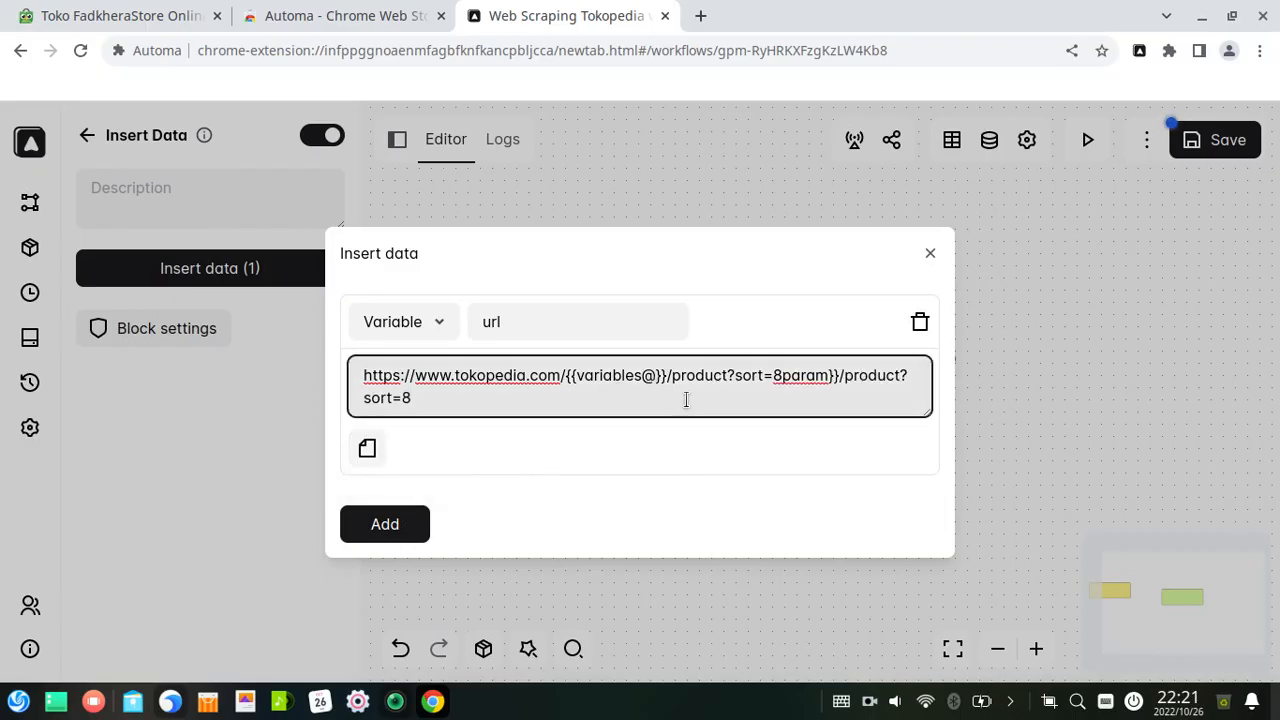
key("ctrl+a")
key("BackSpace")
key("ctrl+v")
double_click(583, 375)
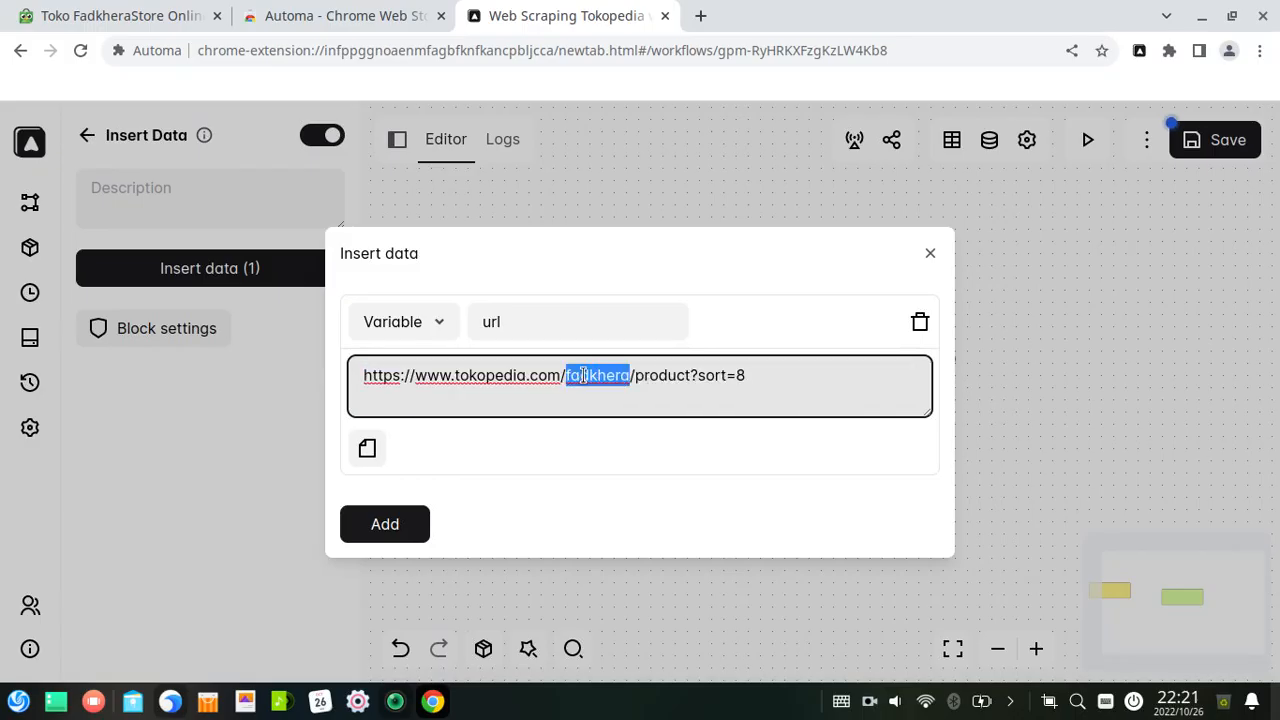
type("{{}}")
type("variables")
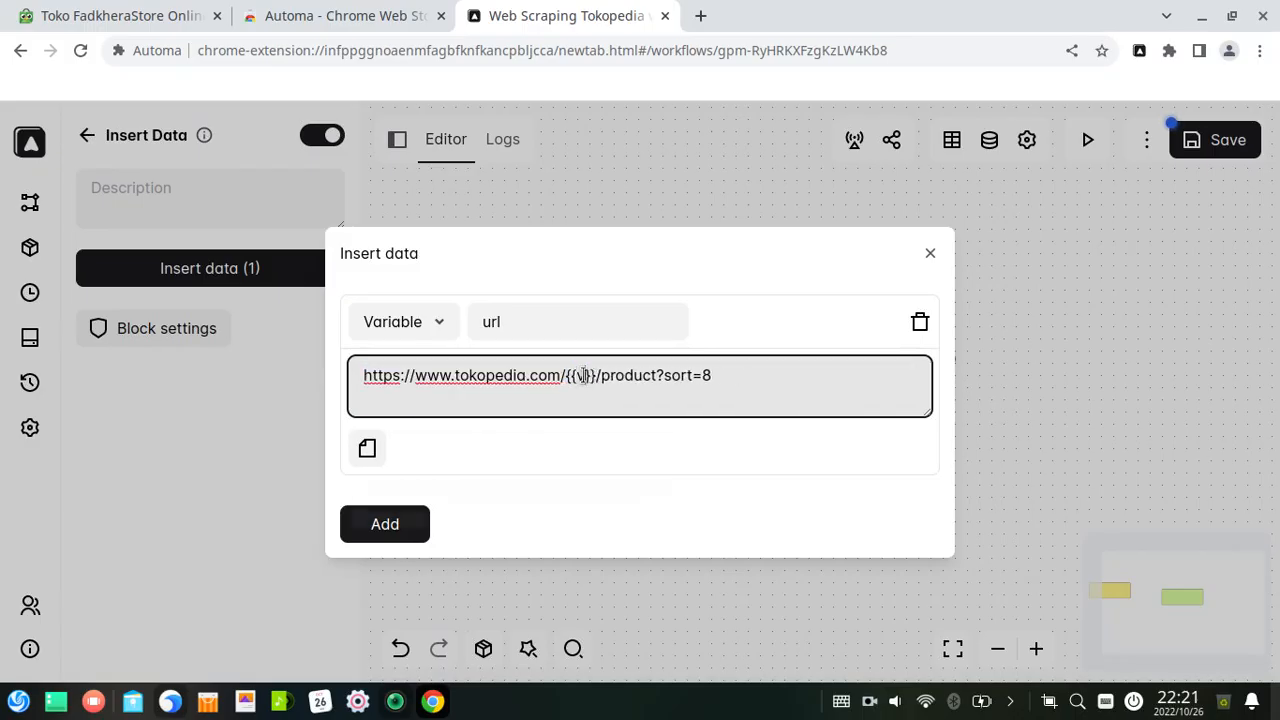
type("@param")
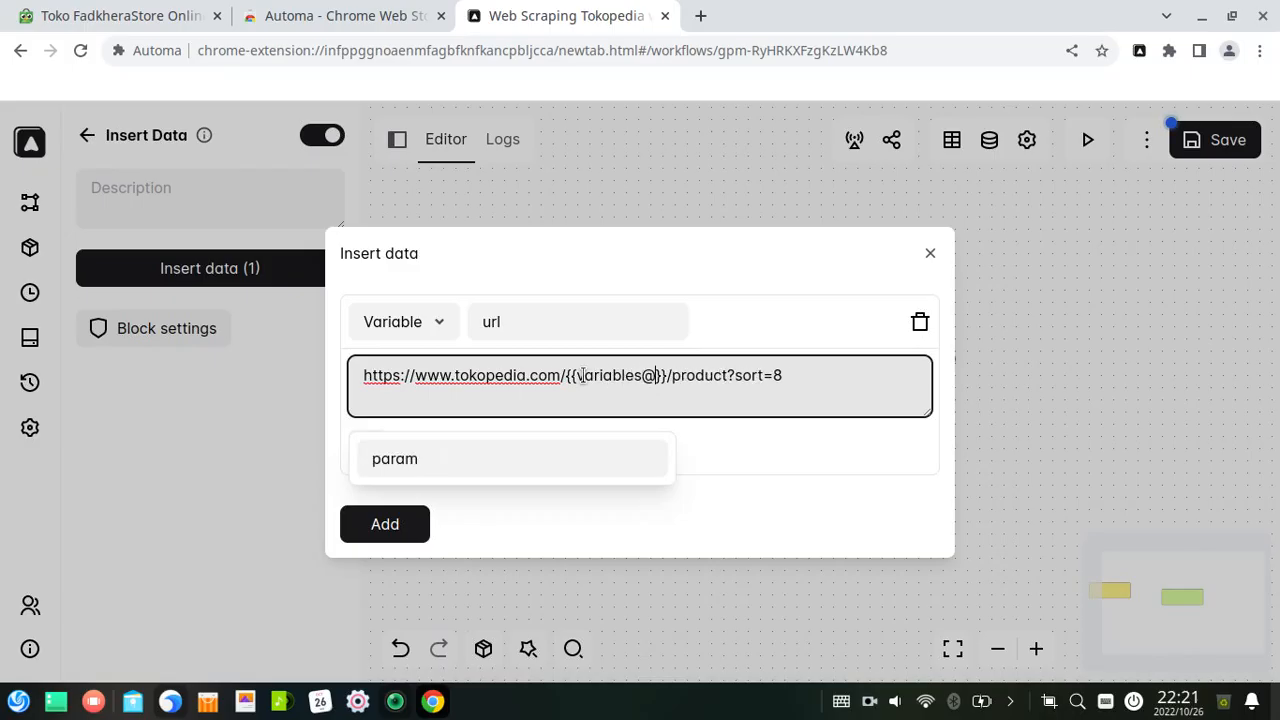
left_click(772, 480)
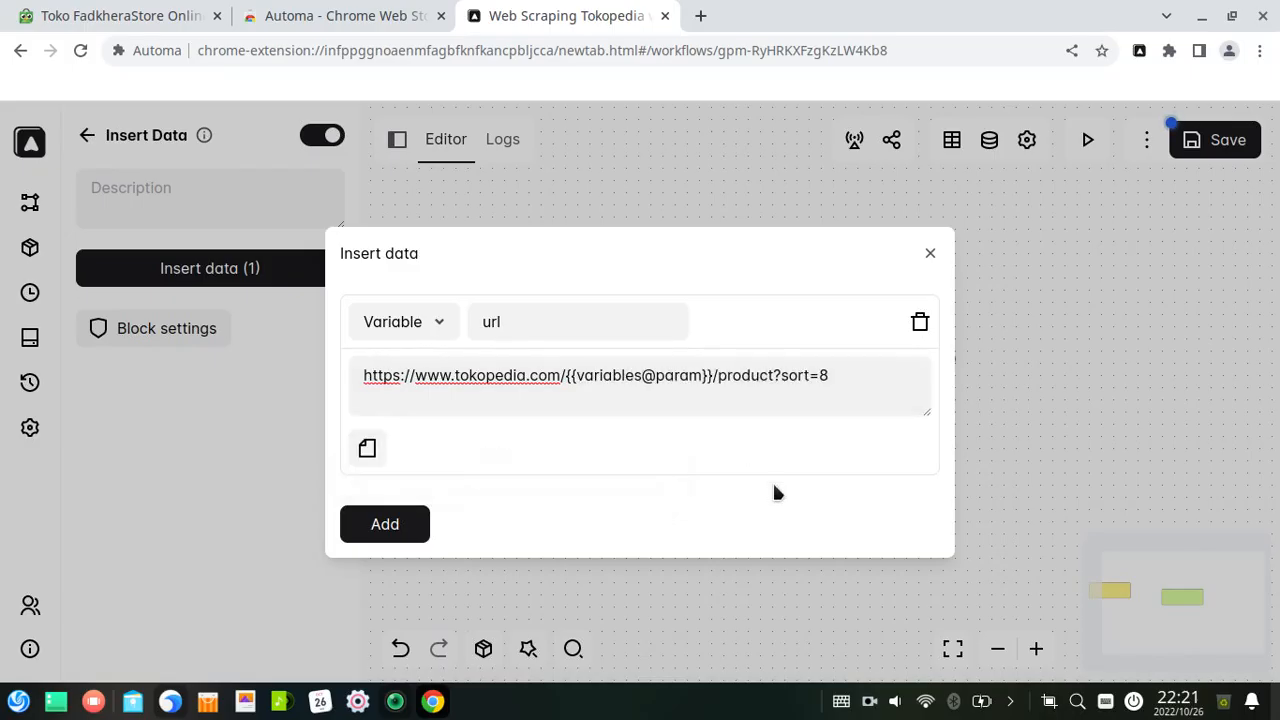
left_click(927, 257)
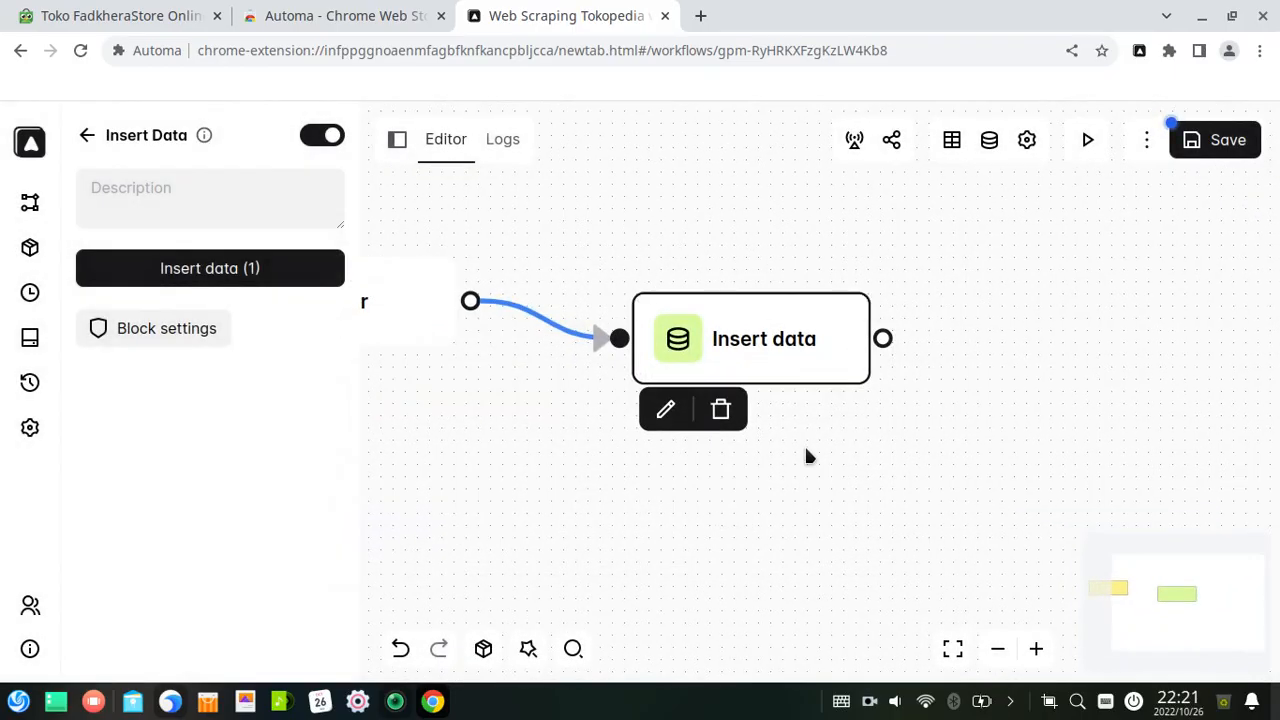
- Add a New Tab block beside the Insert data block and connect the Insert data output to it
left_click_drag(843, 457, 689, 414)
left_click(89, 136)
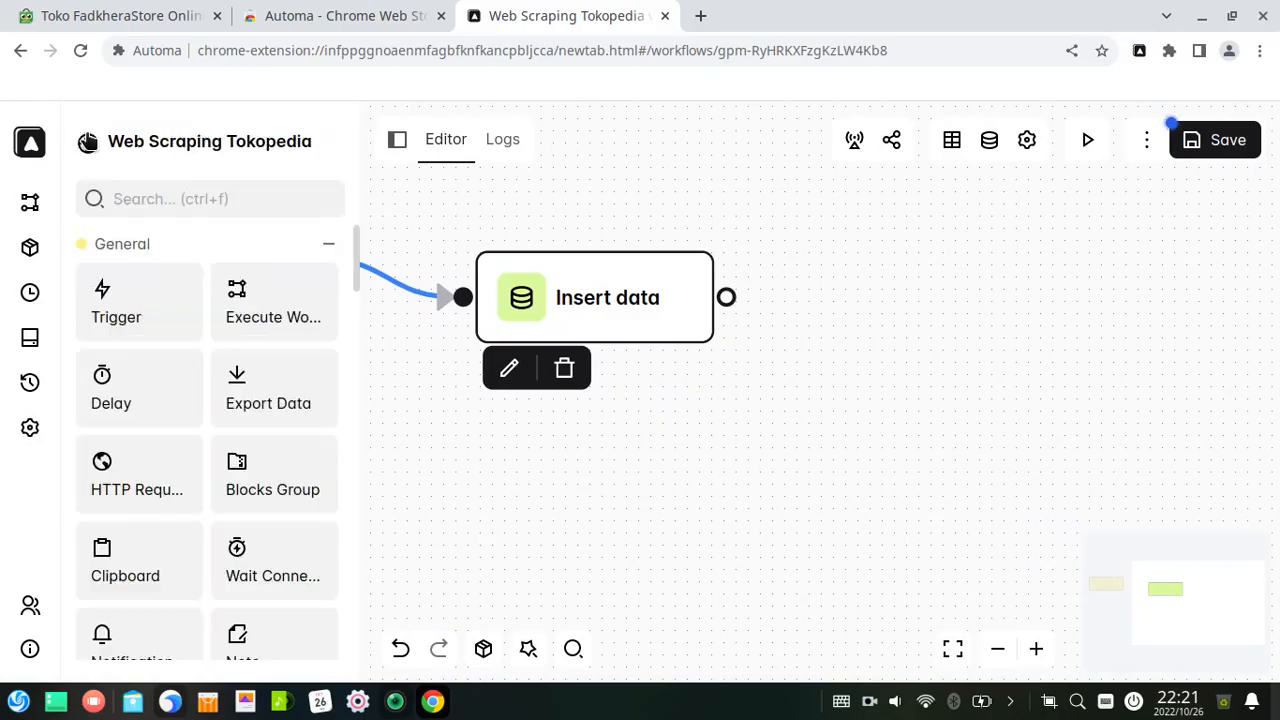
left_click(159, 195)
type("new t")
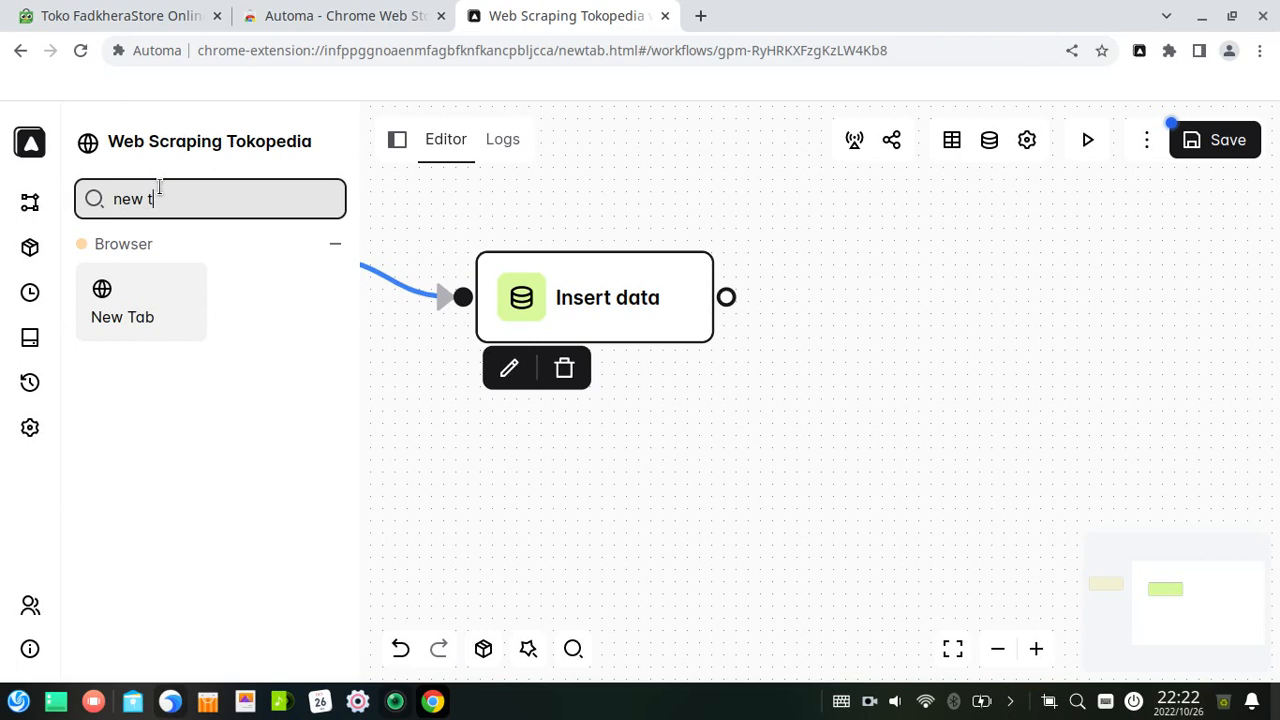
left_click_drag(103, 291, 859, 330)
left_click_drag(726, 297, 866, 357)
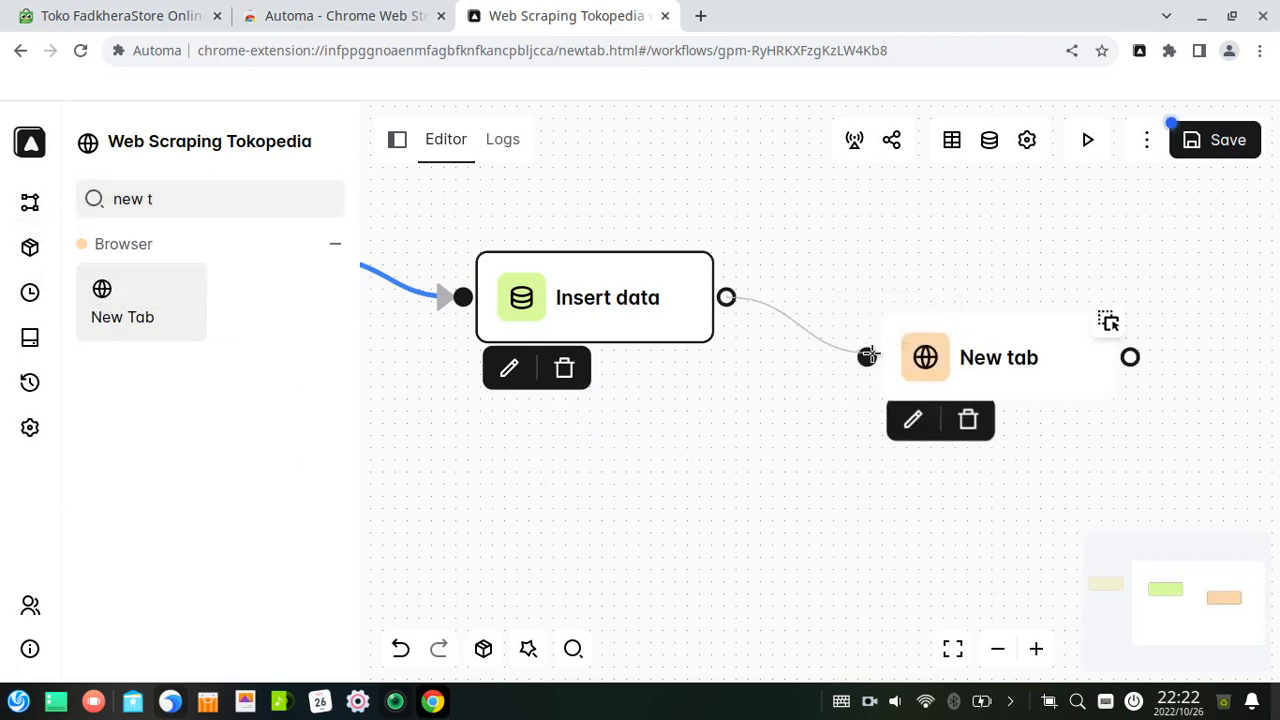
- Edit the New tab block and set its New Tab URL to {{variables@url}}
left_click(960, 360)
left_click(912, 428)
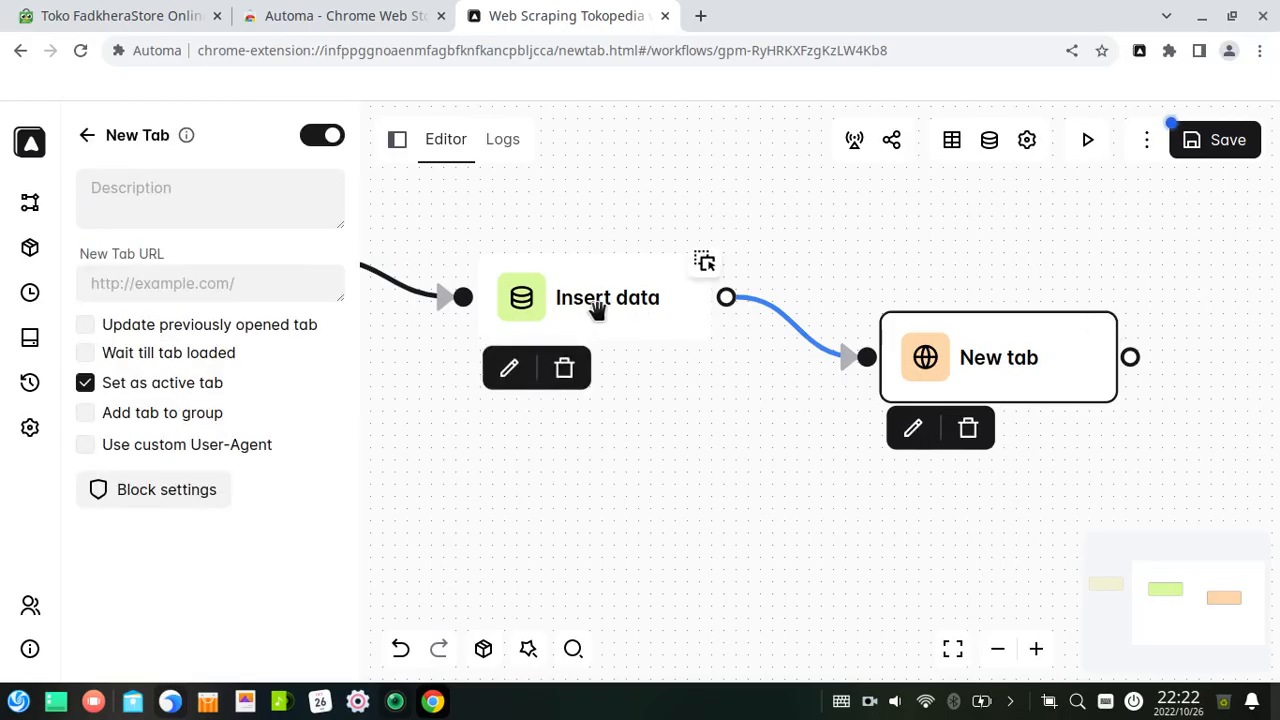
left_click(184, 283)
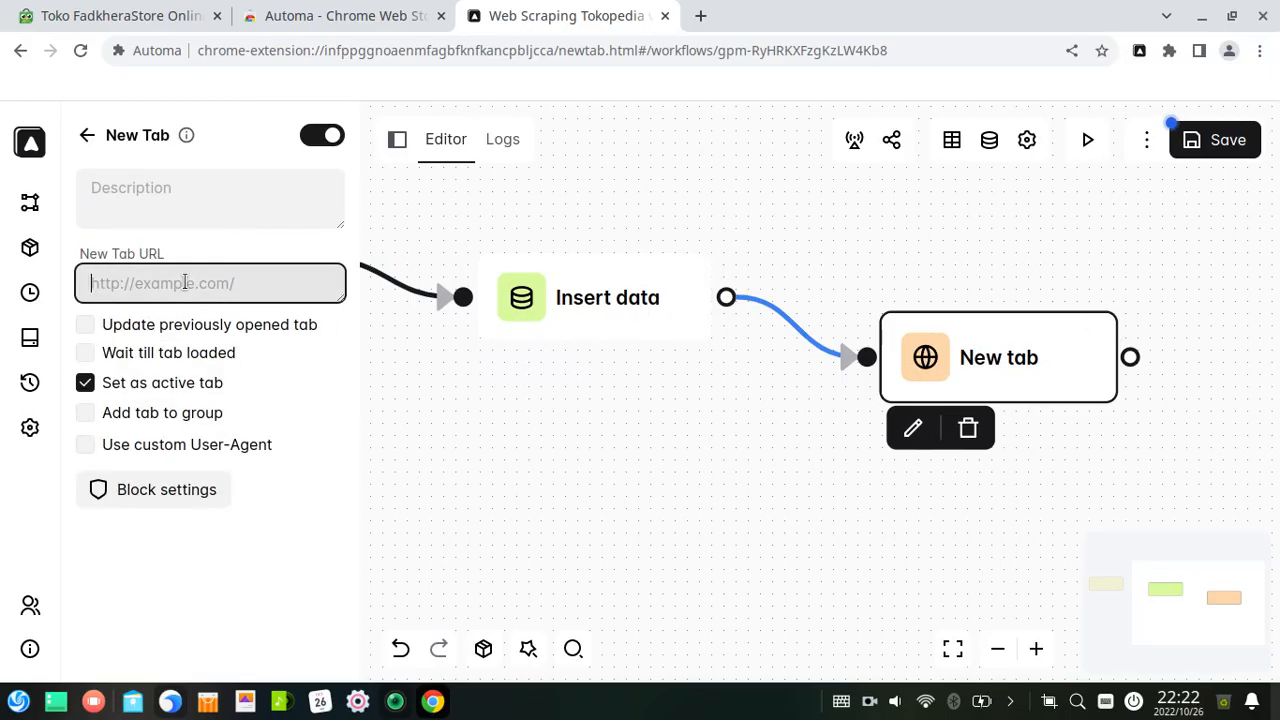
type("{{}}")
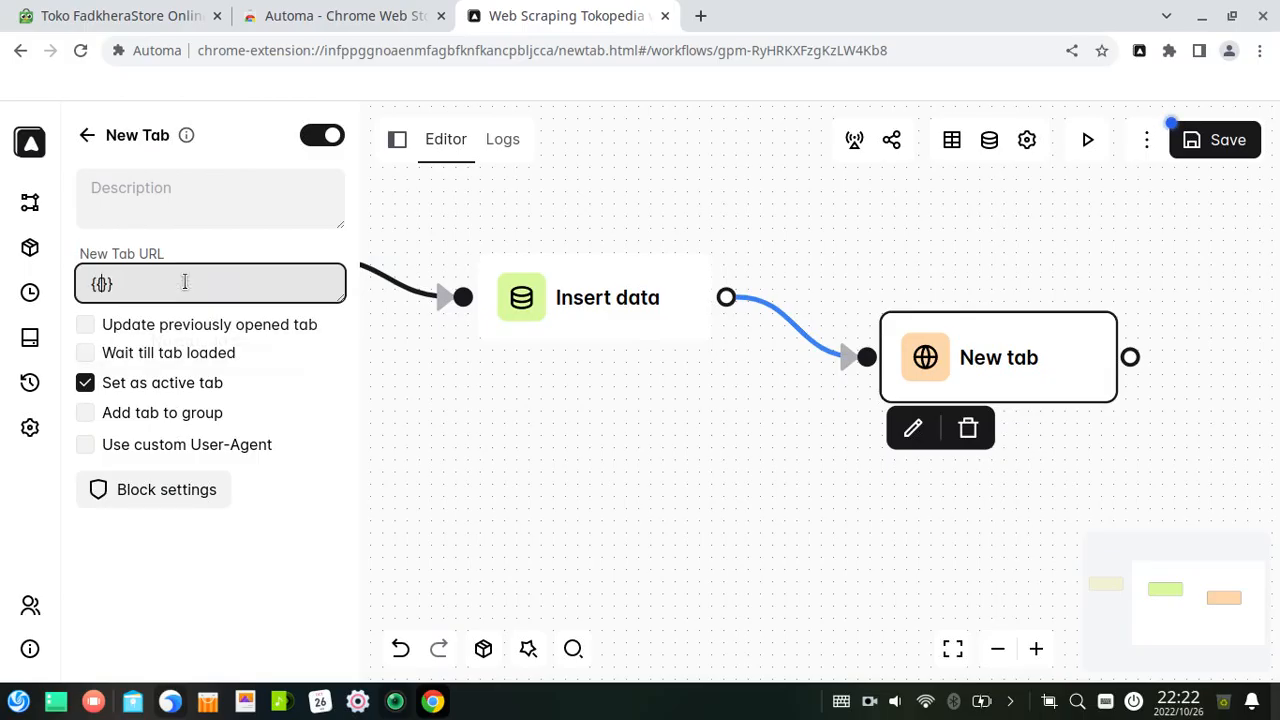
type("variables@url")
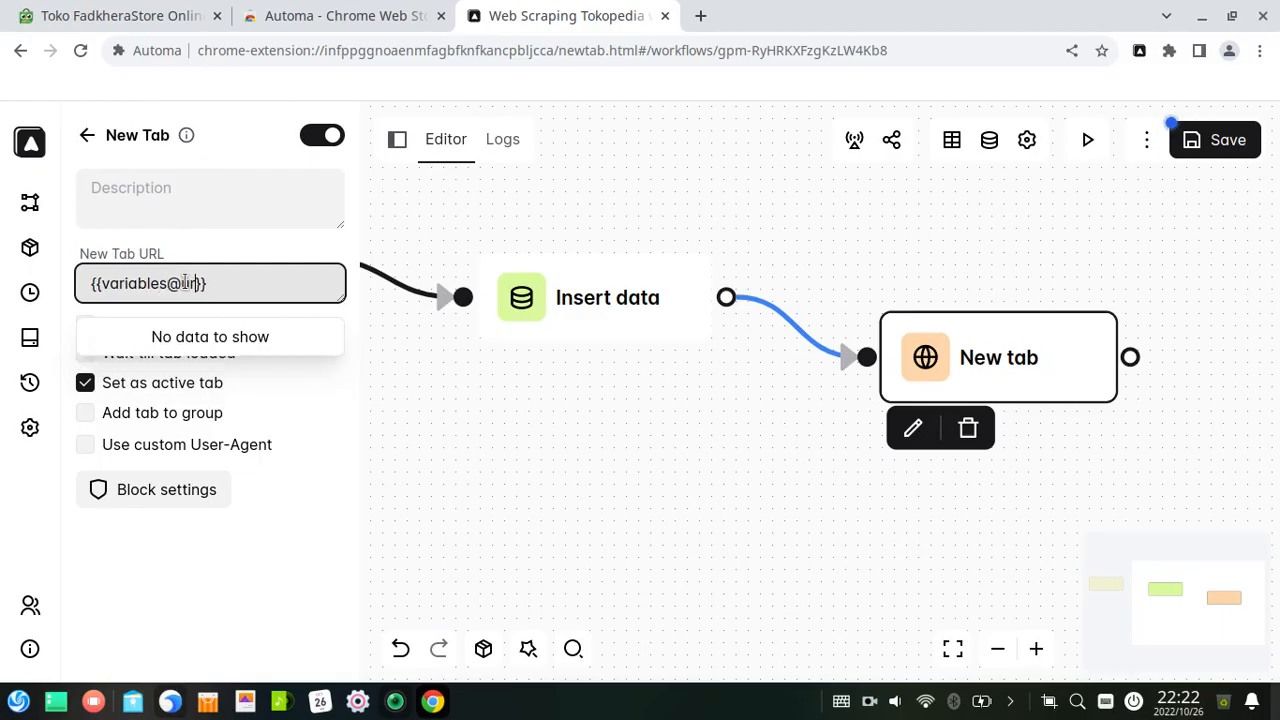
left_click(480, 435)
- Save the workflow, run it with param "fadkhera", check the opened tab's address, and close that tab
left_click(1195, 137)
left_click(1089, 142)
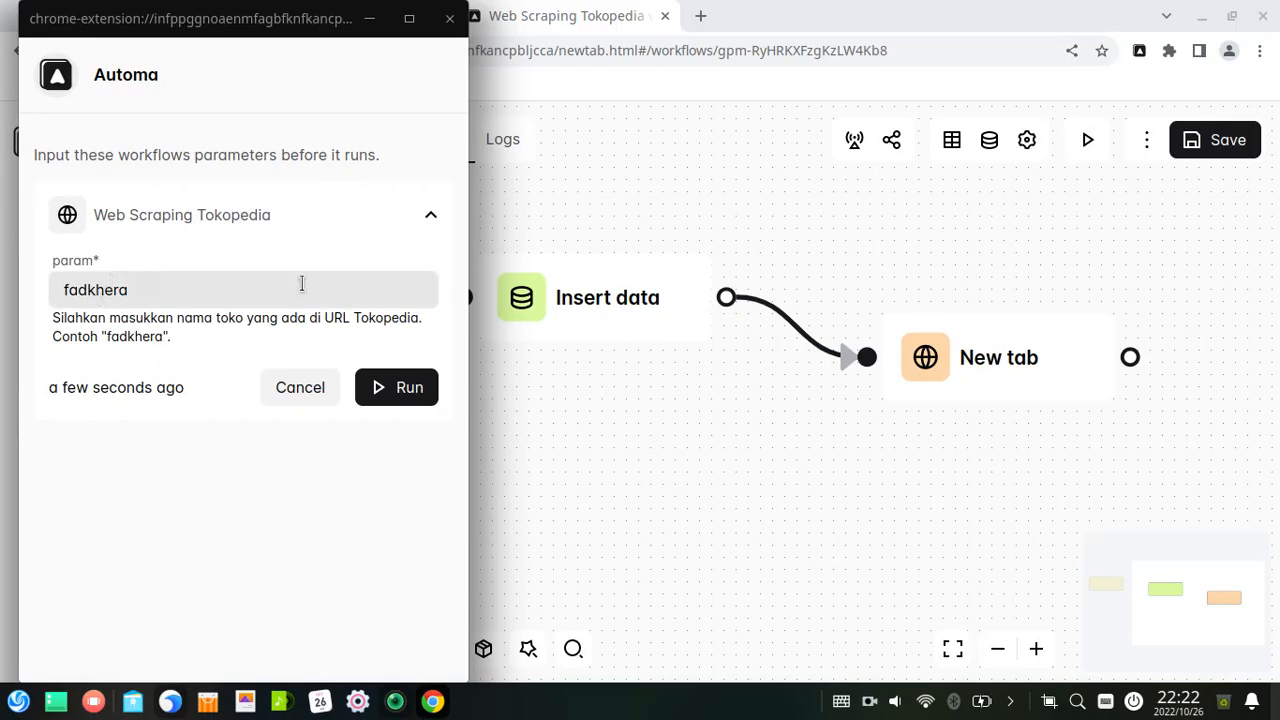
left_click(403, 390)
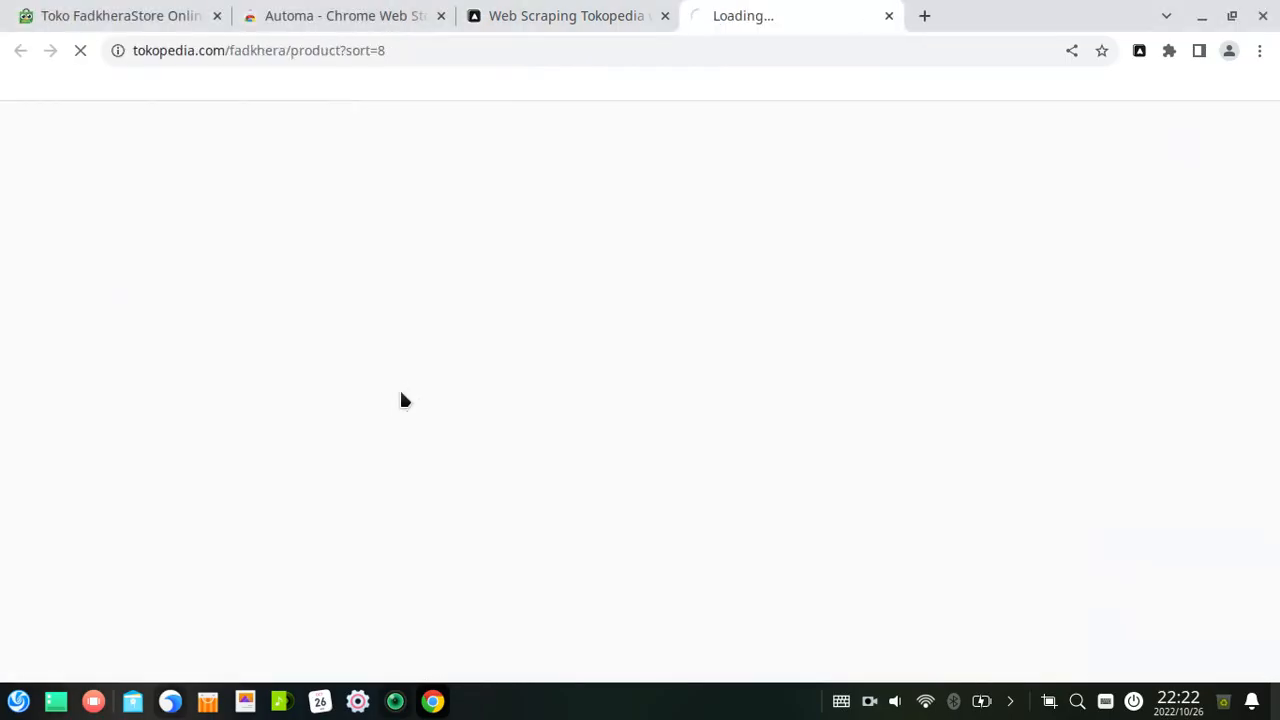
double_click(254, 51)
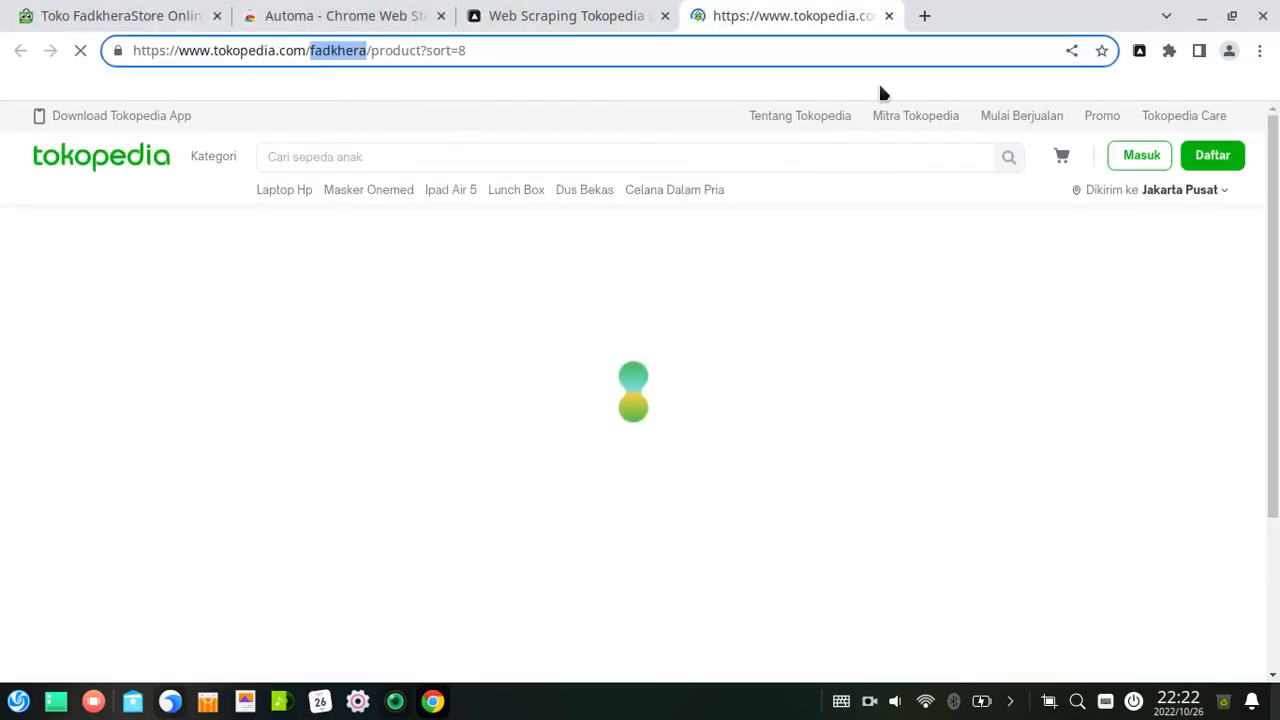
left_click(889, 15)
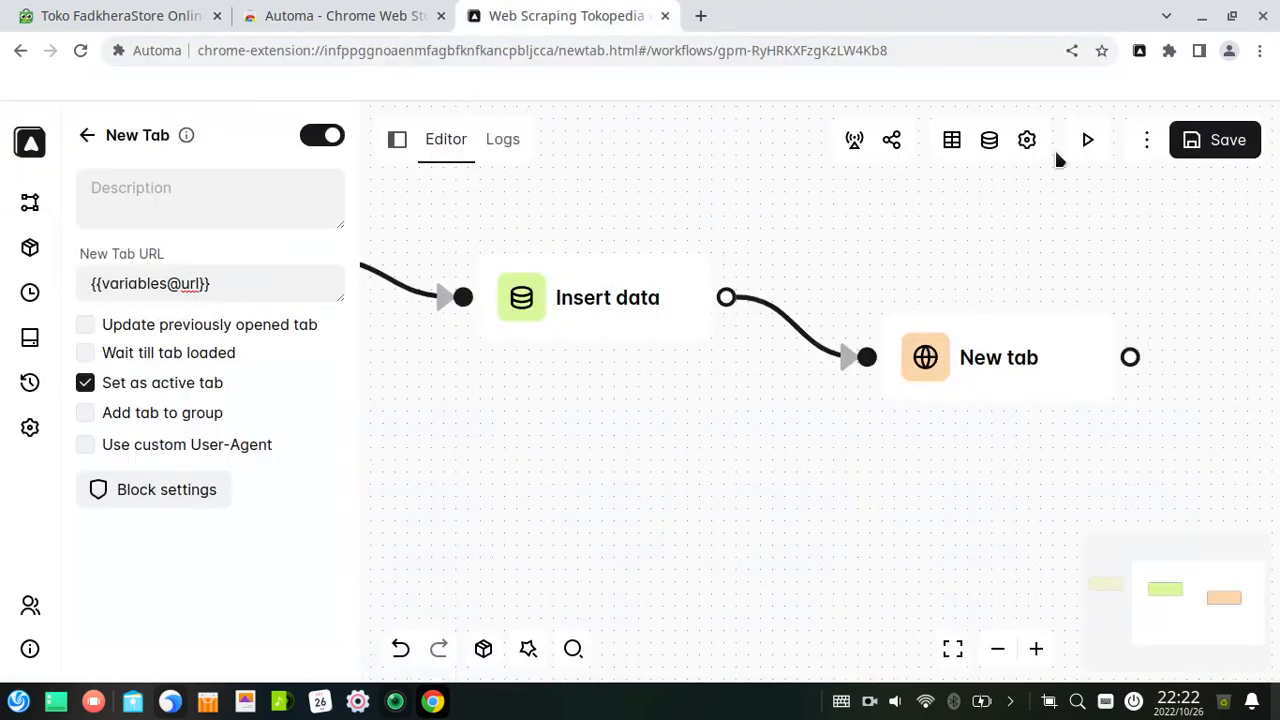
- Run the workflow with param "brodo", check the store product page it opens, and close that tab
left_click(1086, 141)
left_click(178, 291)
double_click(178, 291)
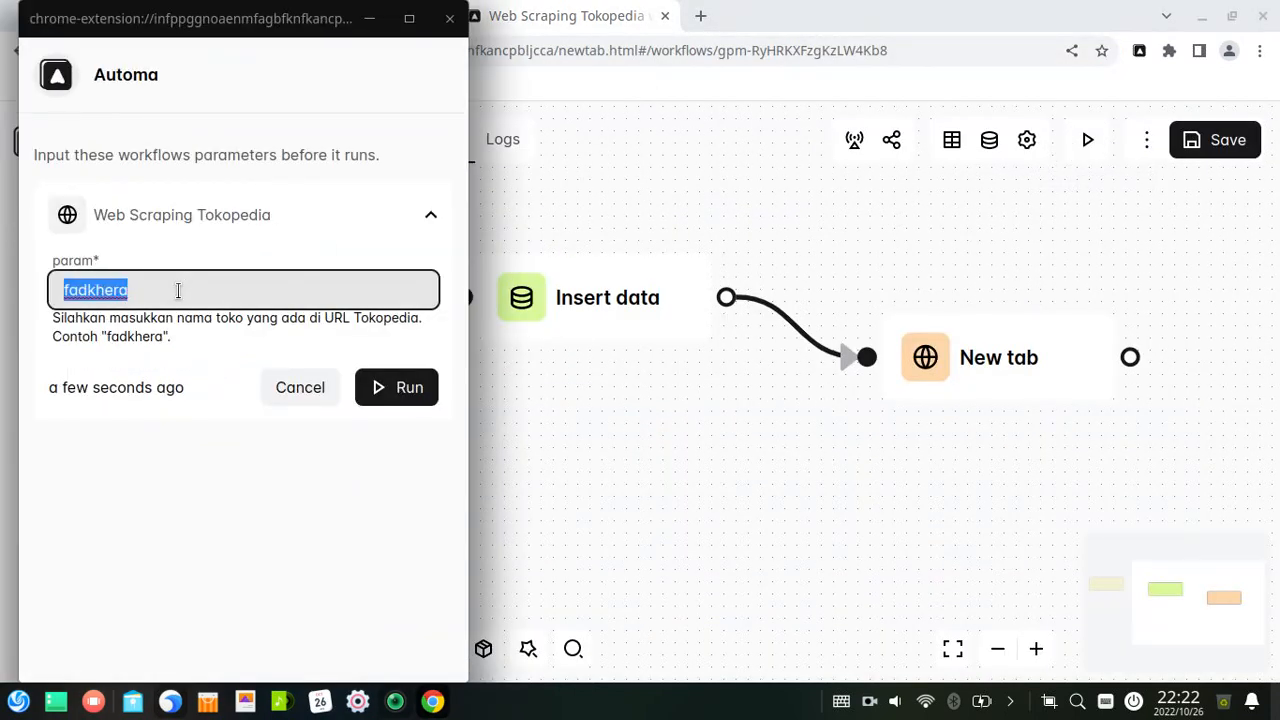
type("brod")
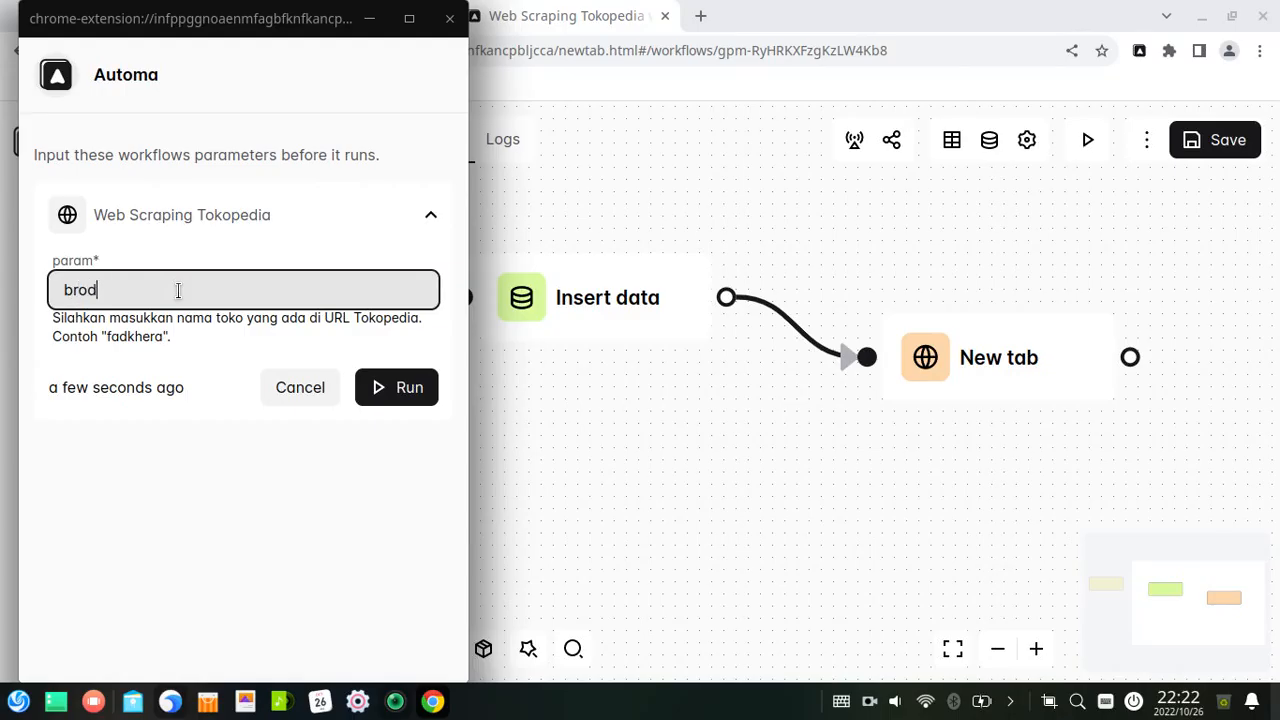
type("o")
left_click(421, 390)
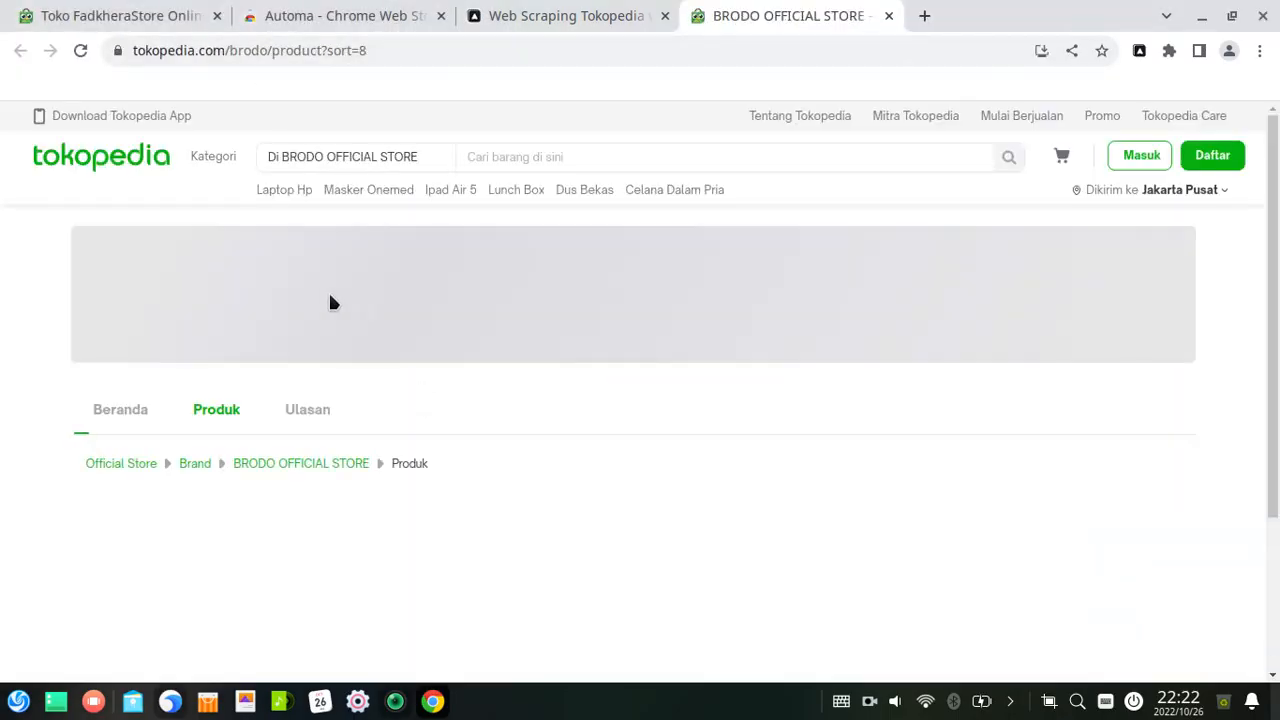
scroll(620, 430, "up", 3)
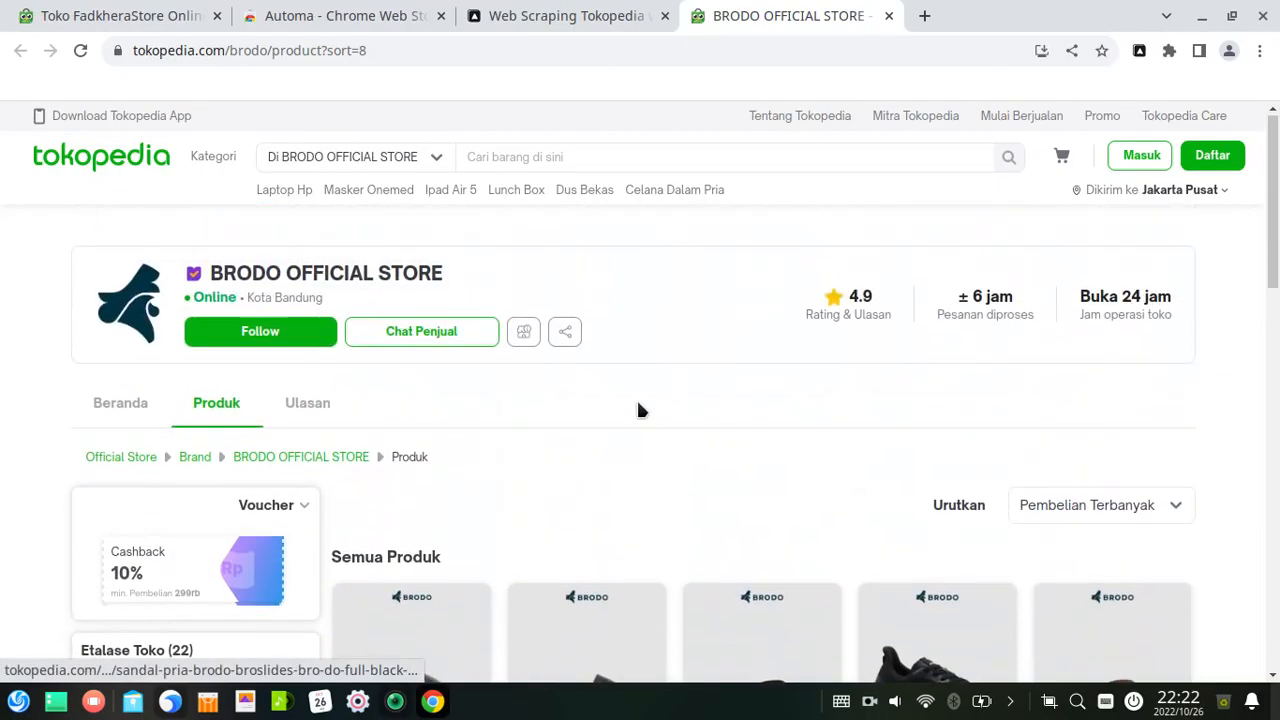
left_click(888, 15)
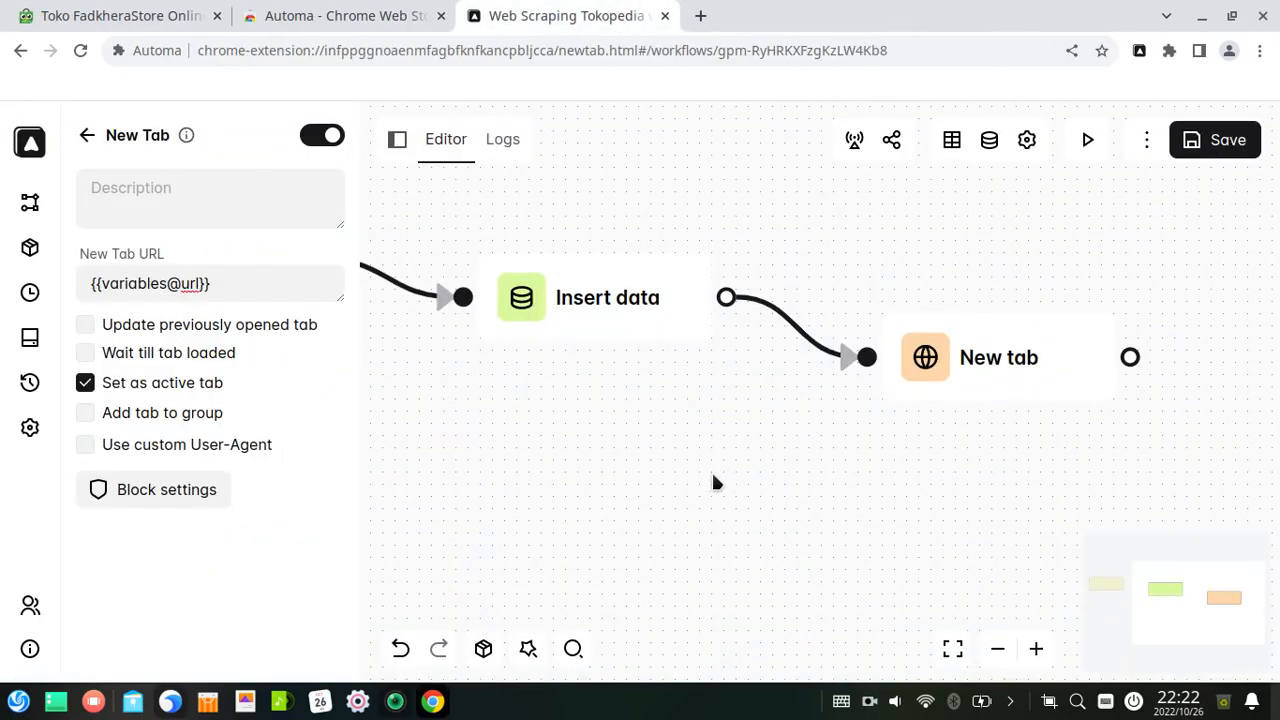
- Auto-align the Trigger, Insert data and New tab blocks in the workflow
left_click(528, 648)
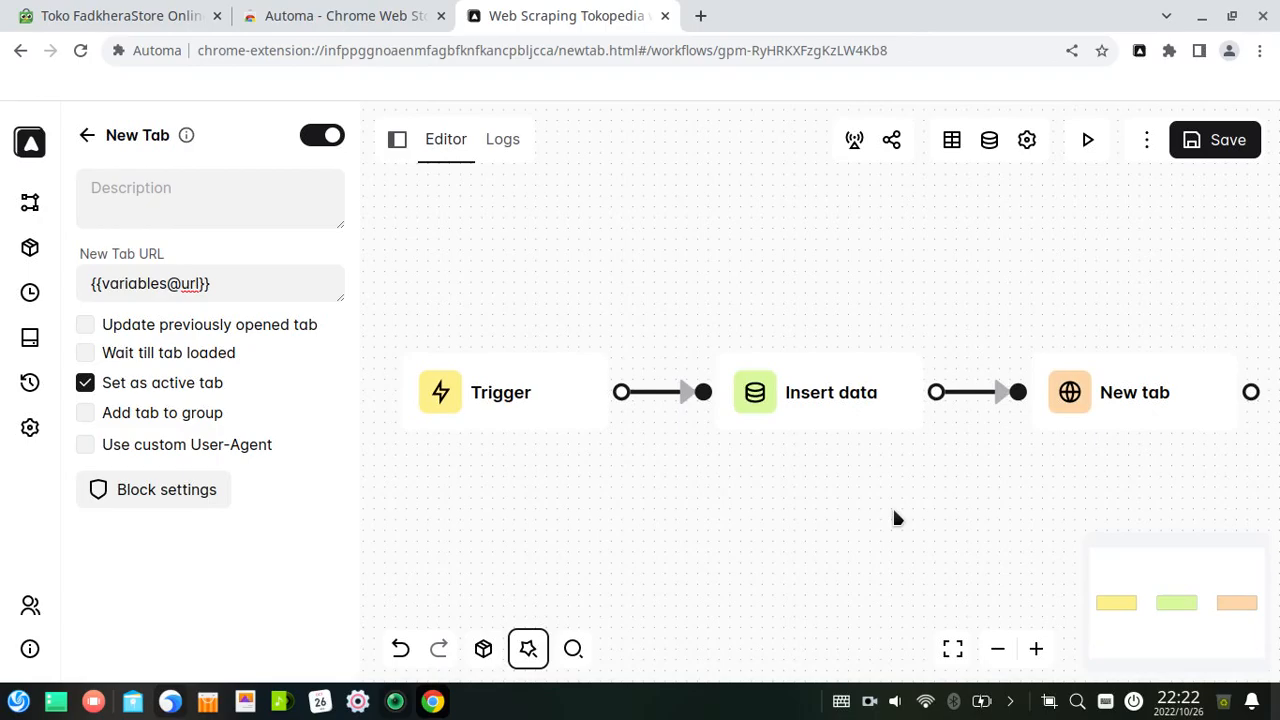
left_click_drag(1169, 476, 814, 458)
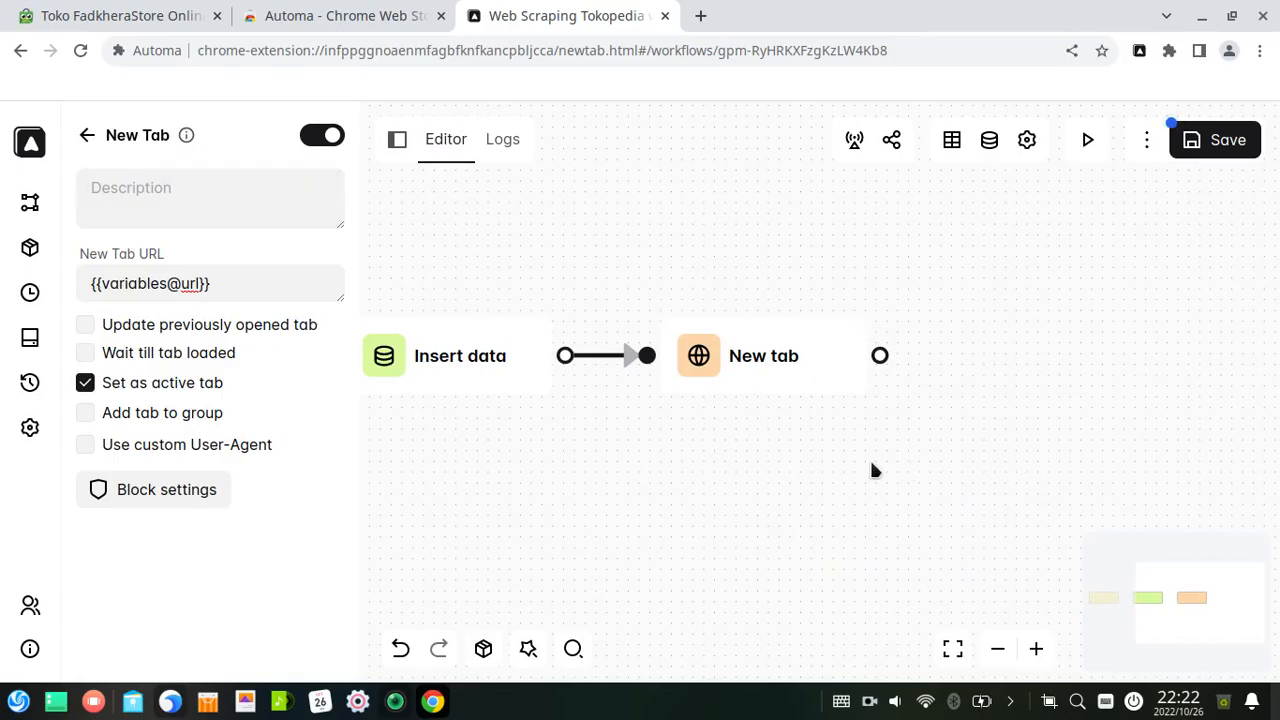
- On the FadkheraStore product page, use Automa's element picker in list mode to select the product cards and copy their CSS selector
left_click(140, 10)
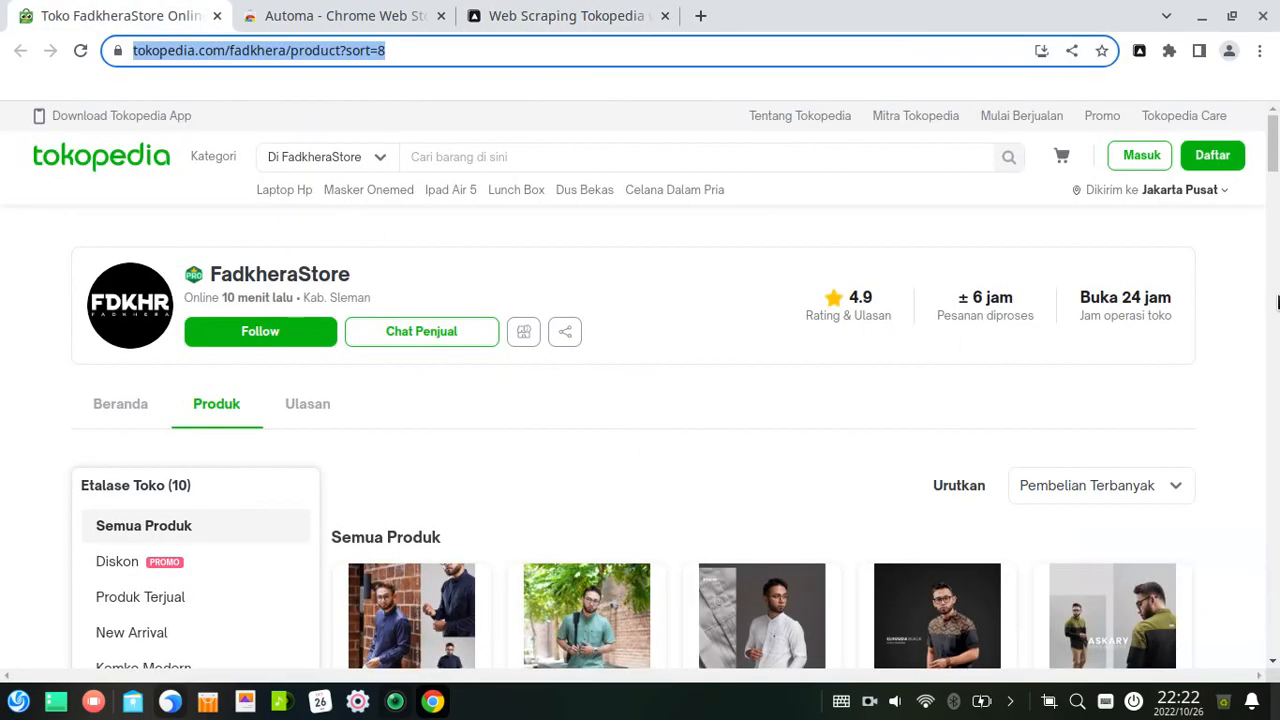
left_click_drag(1276, 160, 1276, 185)
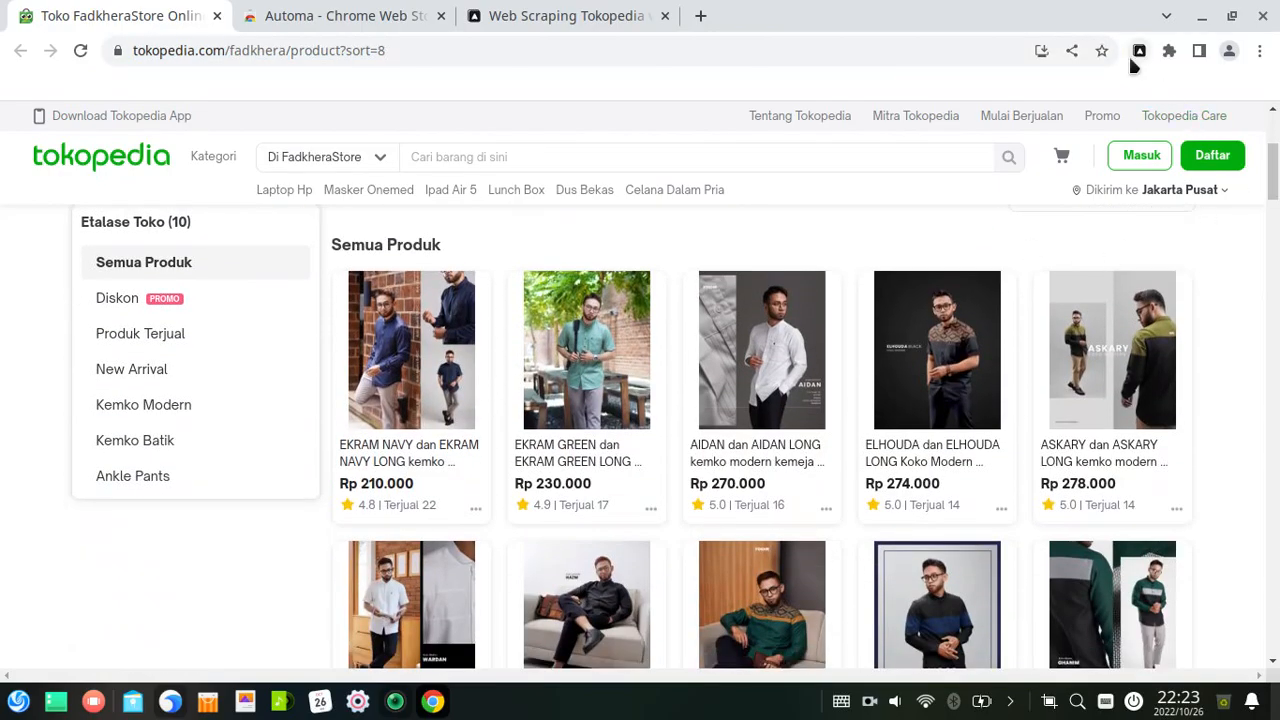
left_click(1139, 52)
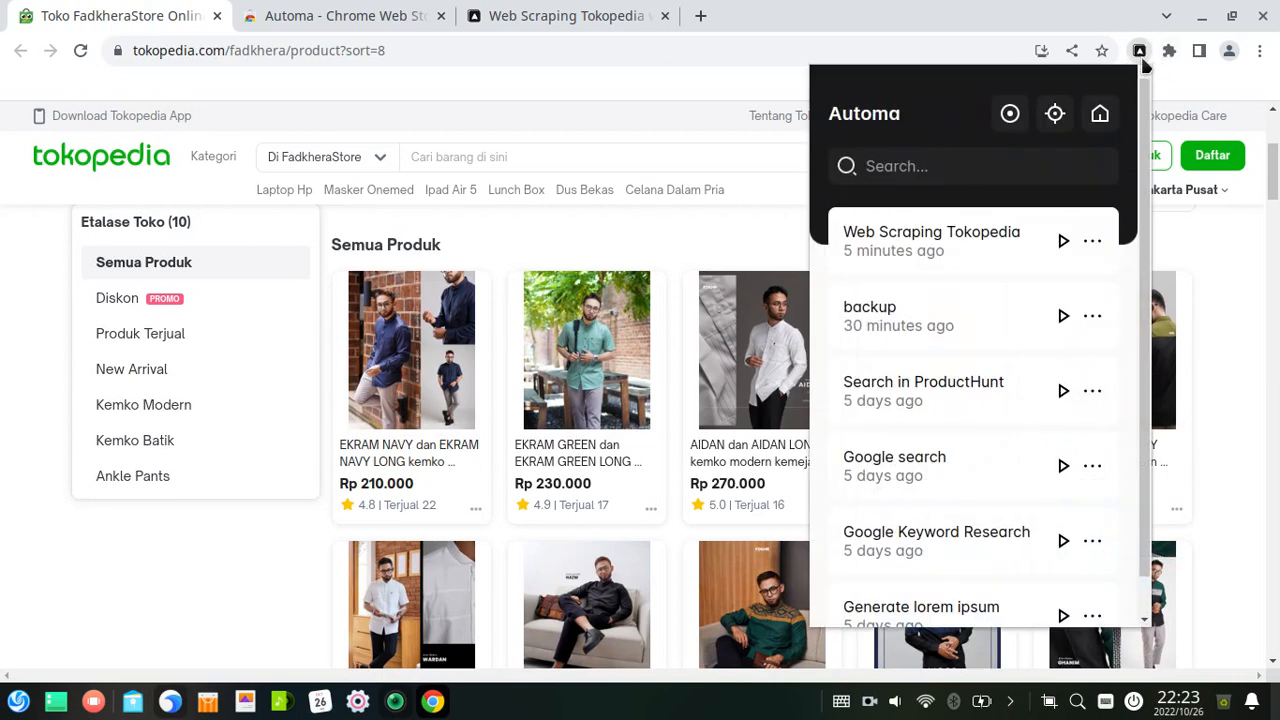
left_click(1055, 118)
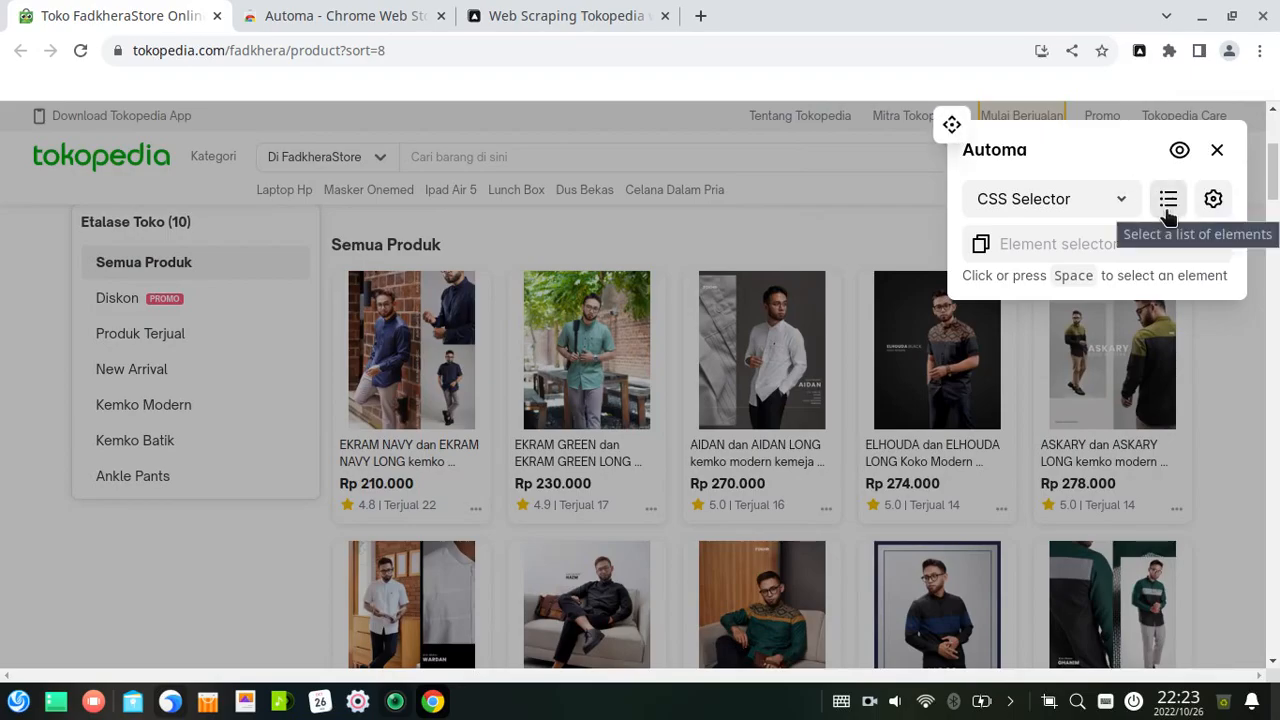
left_click(1168, 199)
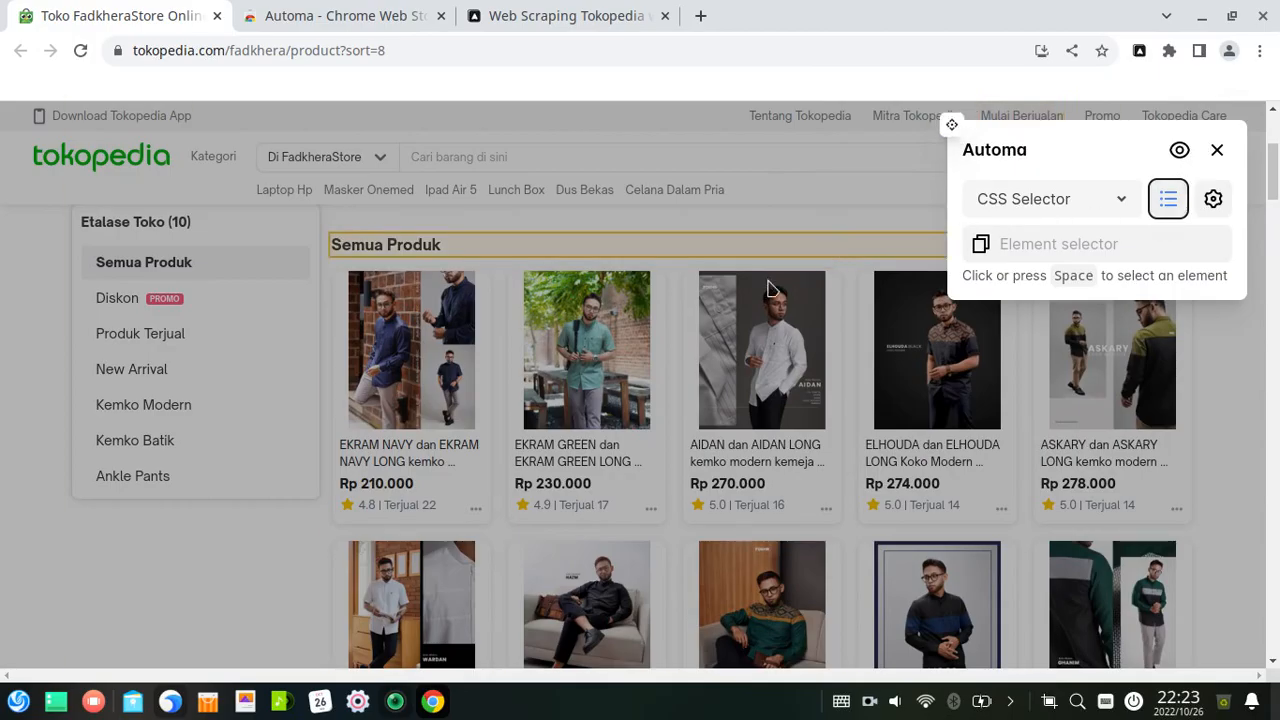
left_click(668, 282)
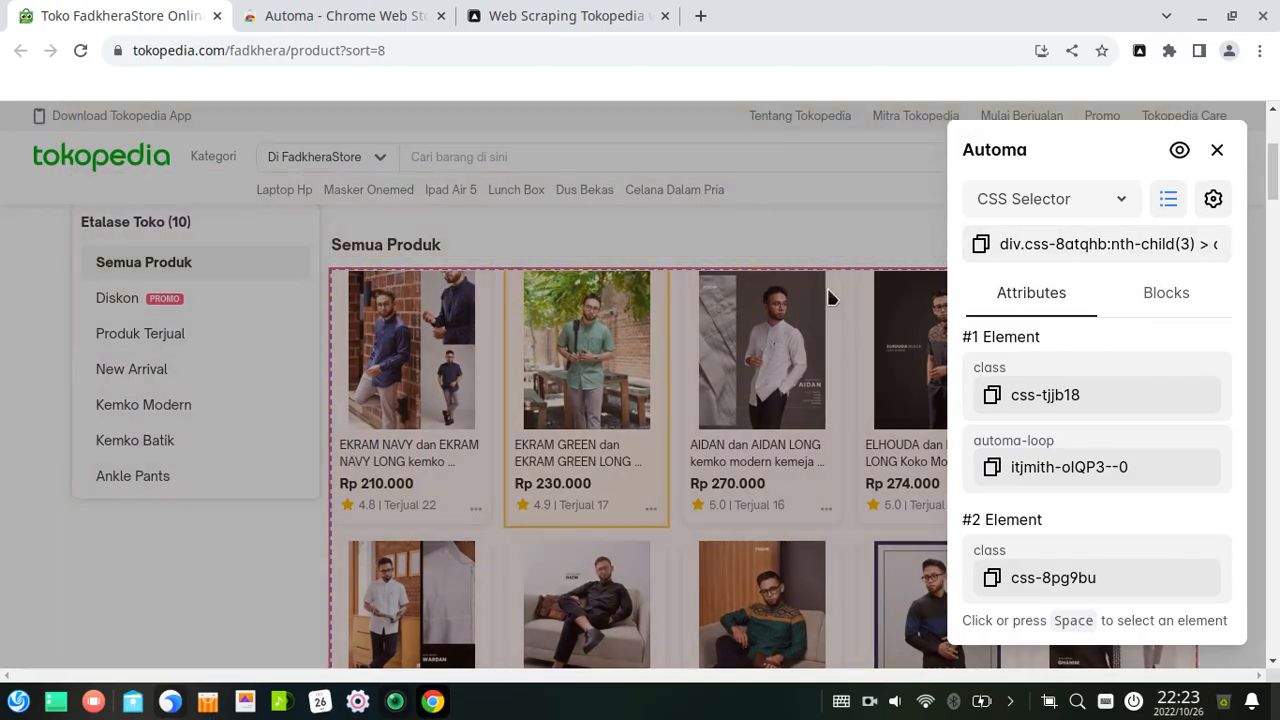
left_click(977, 250)
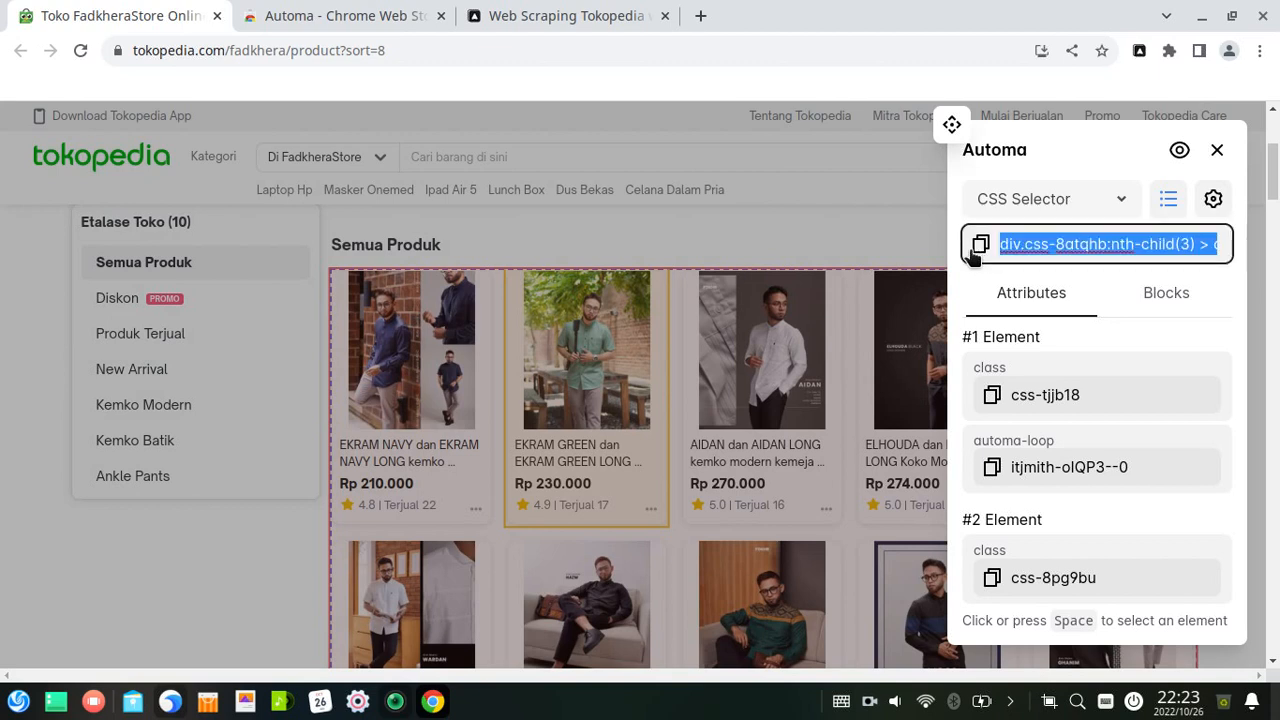
- Back in the workflow, add a Loop Elements block, connect the New tab output to it, and line it up beside New tab
left_click(600, 14)
left_click_drag(865, 435, 731, 446)
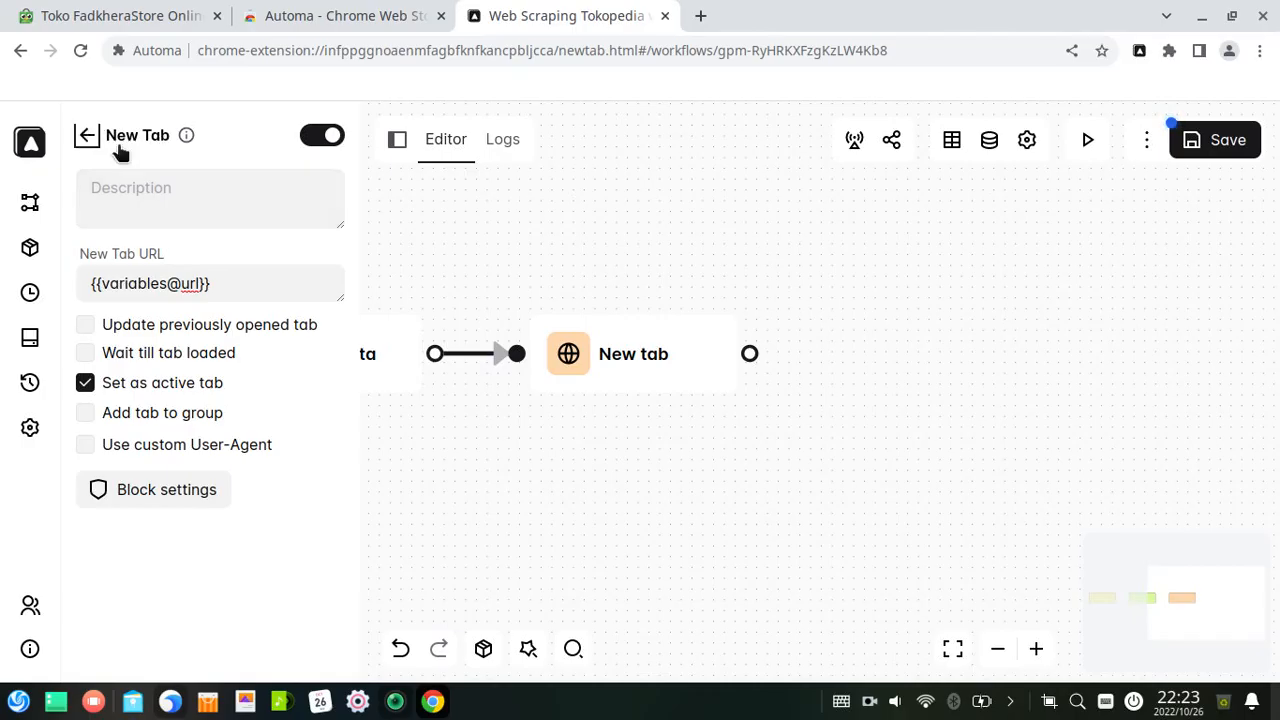
left_click(88, 138)
left_click(212, 206)
type("loop")
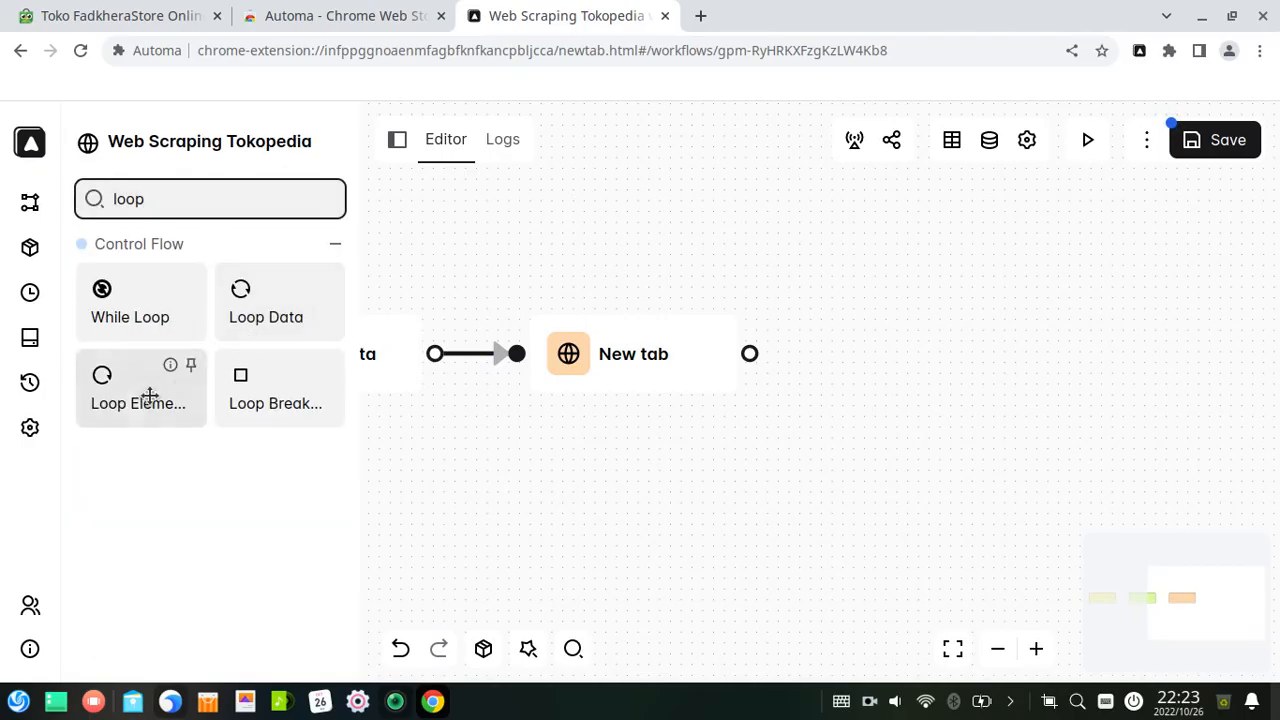
left_click_drag(130, 396, 894, 385)
left_click_drag(874, 485, 700, 455)
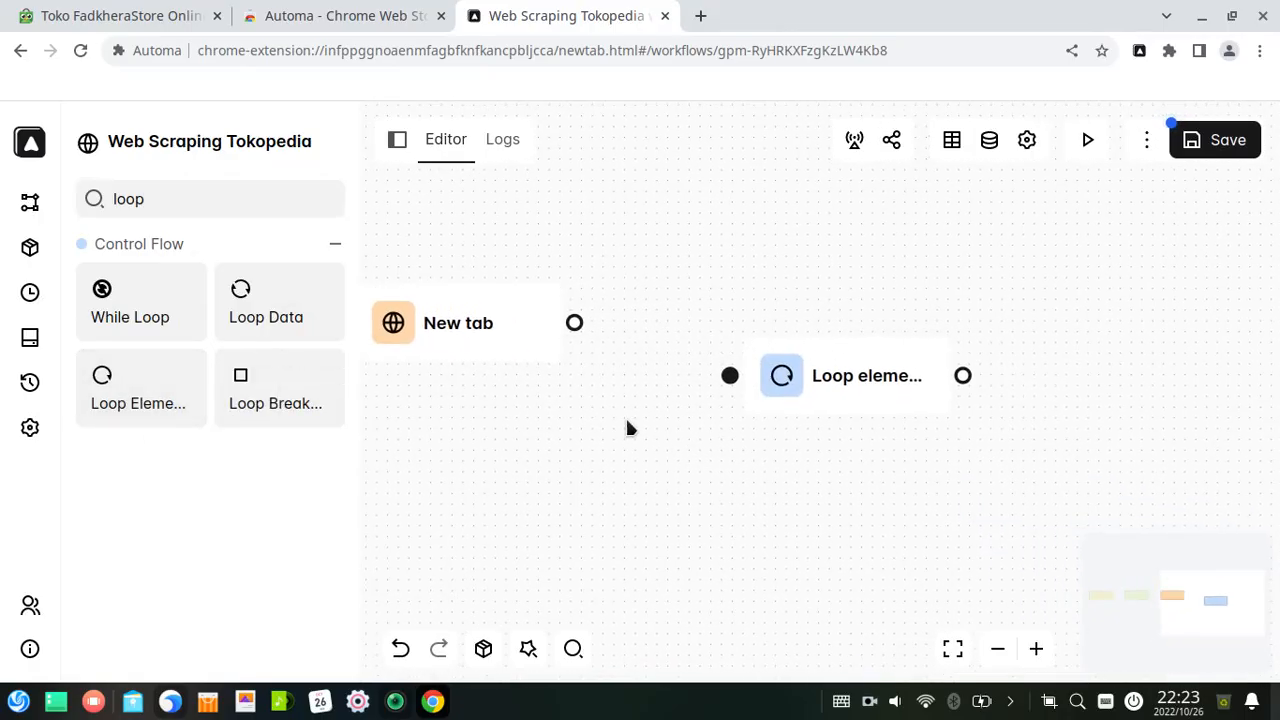
left_click_drag(574, 323, 728, 375)
left_click_drag(833, 378, 777, 331)
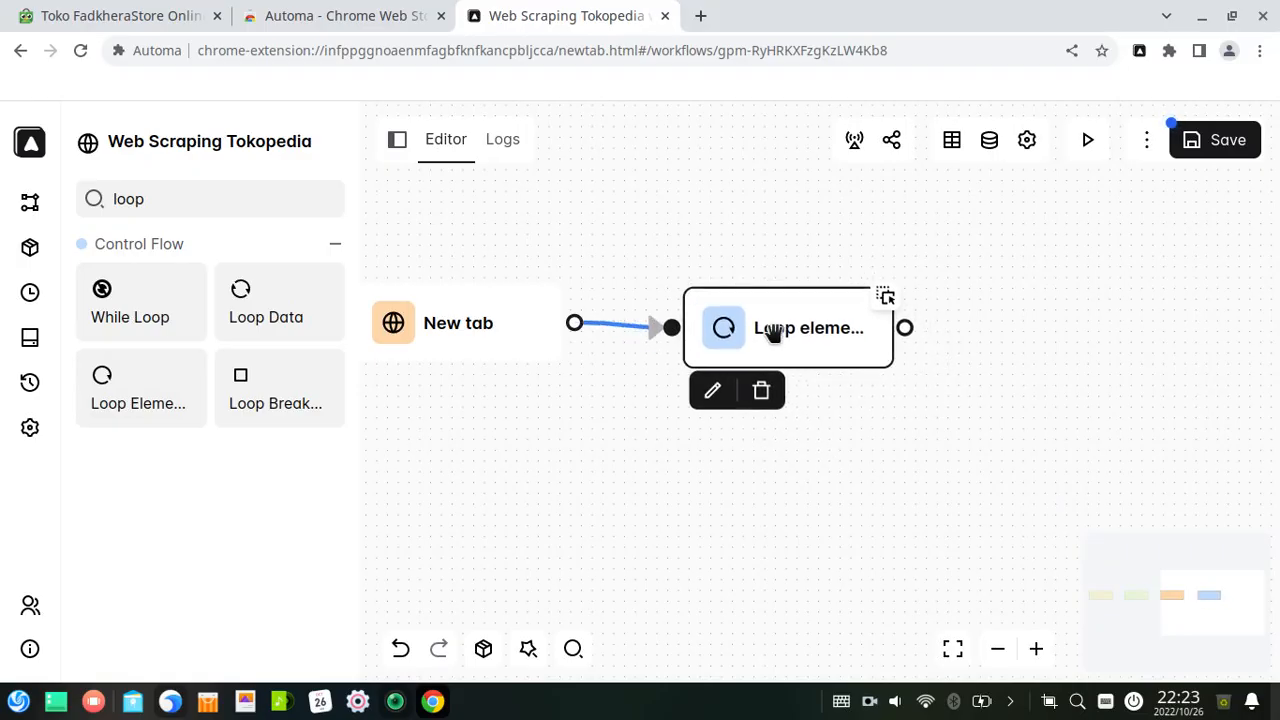
- Edit the Loop Elements block, setting its Loop id to daftar and pasting the copied selector div.css-8atqhb:nth-child(3) > div
left_click(712, 392)
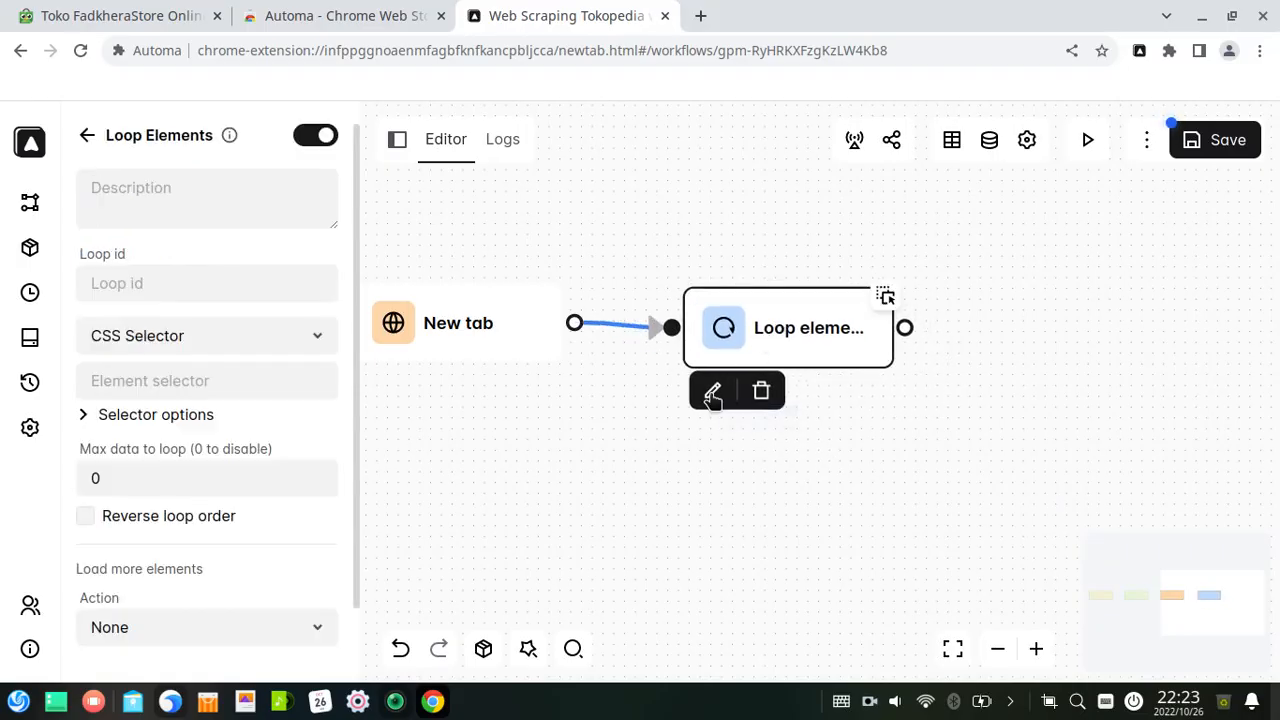
double_click(185, 294)
key("BackSpace")
type("daft")
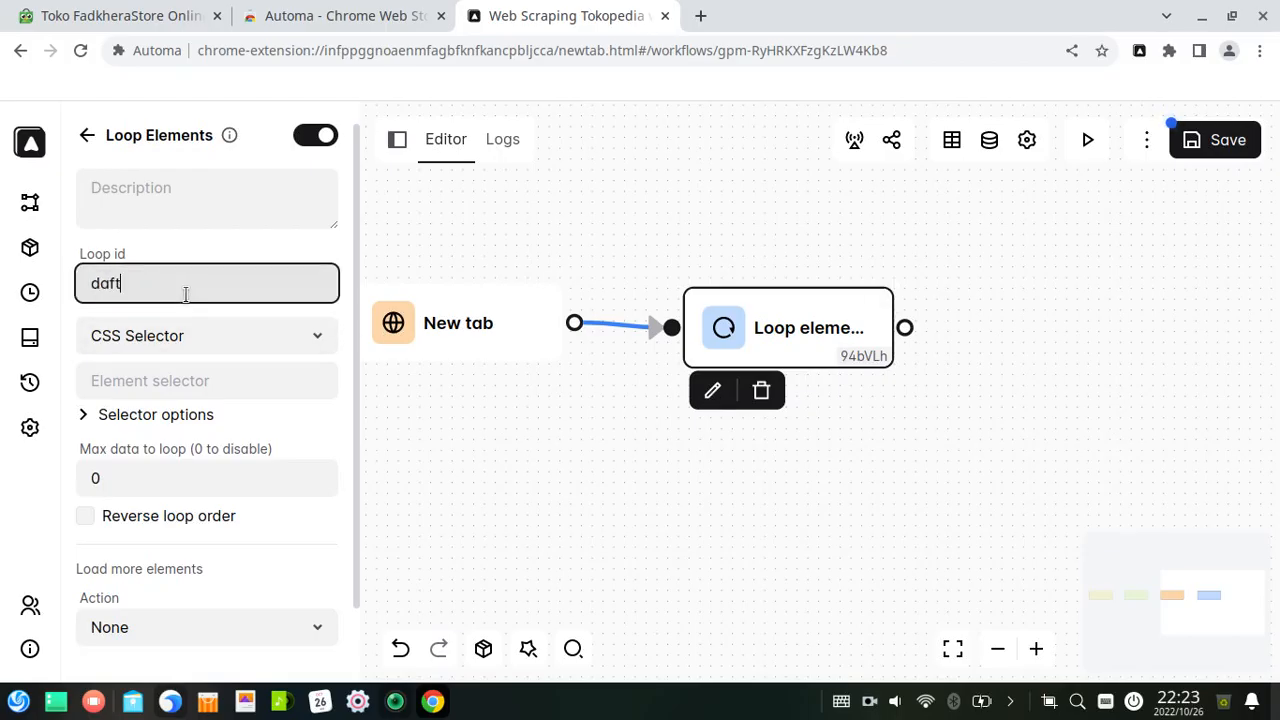
left_click(198, 386)
right_click(198, 384)
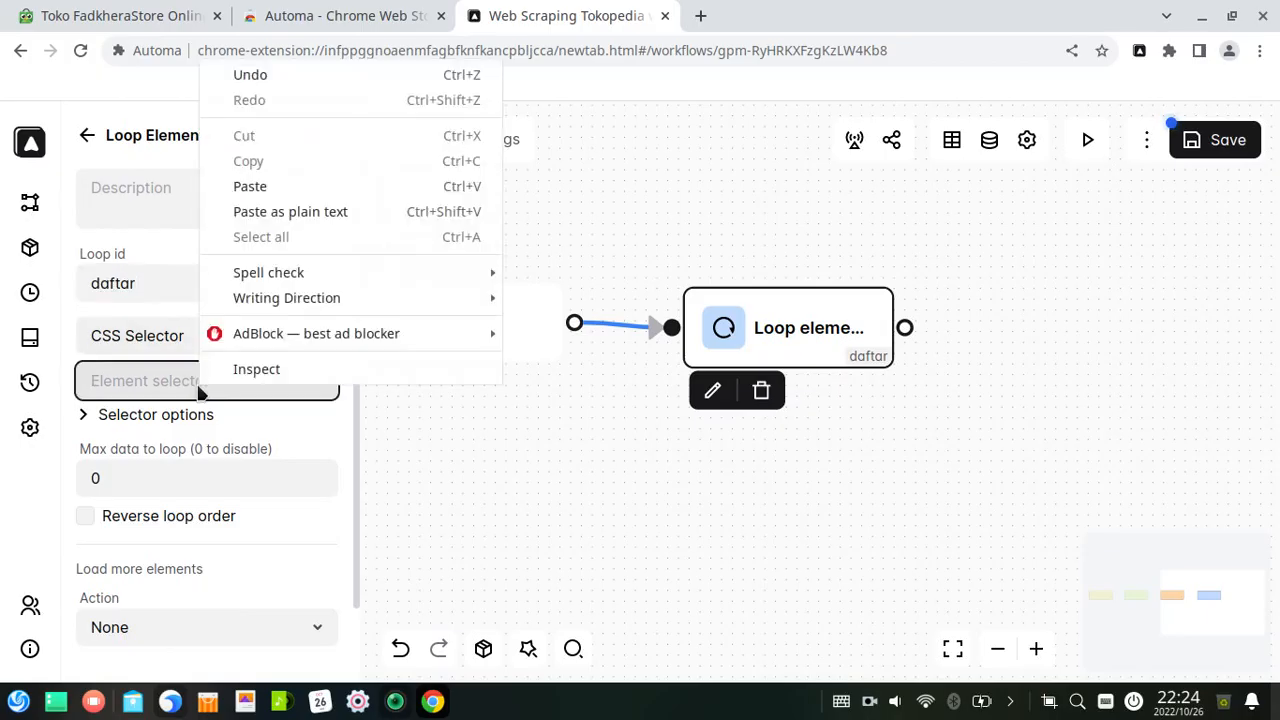
left_click(270, 190)
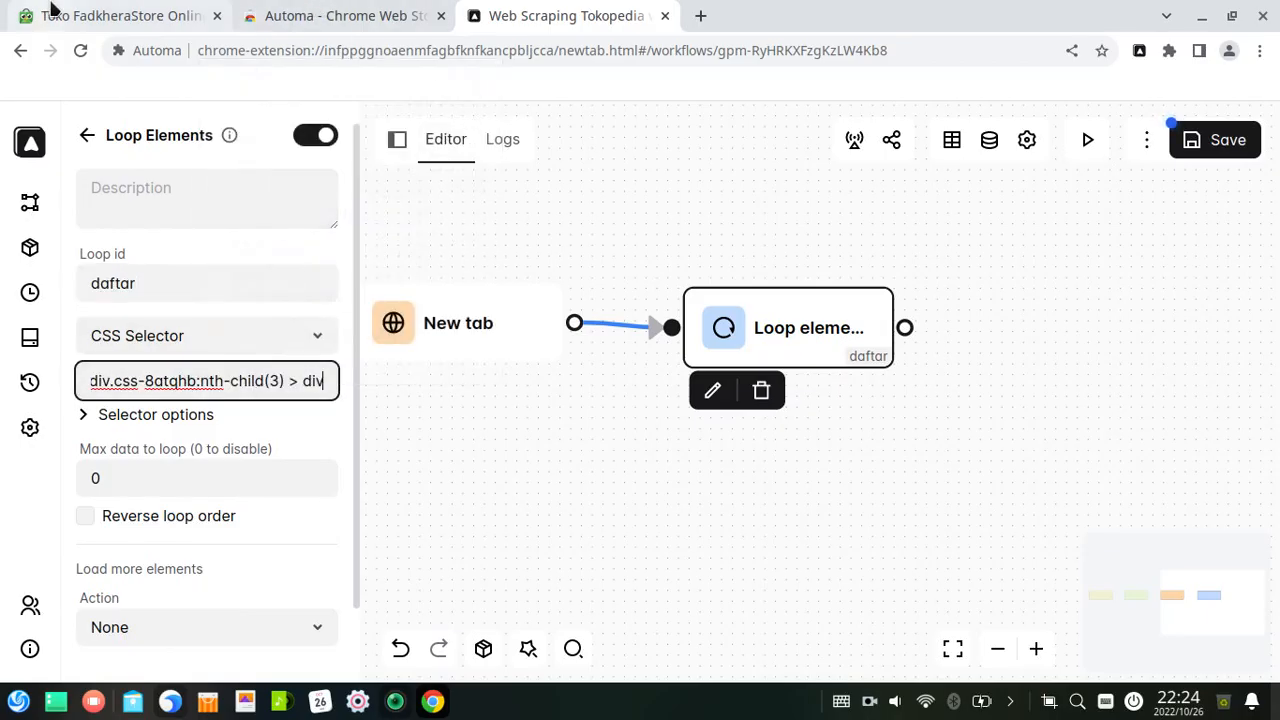
left_click(150, 10)
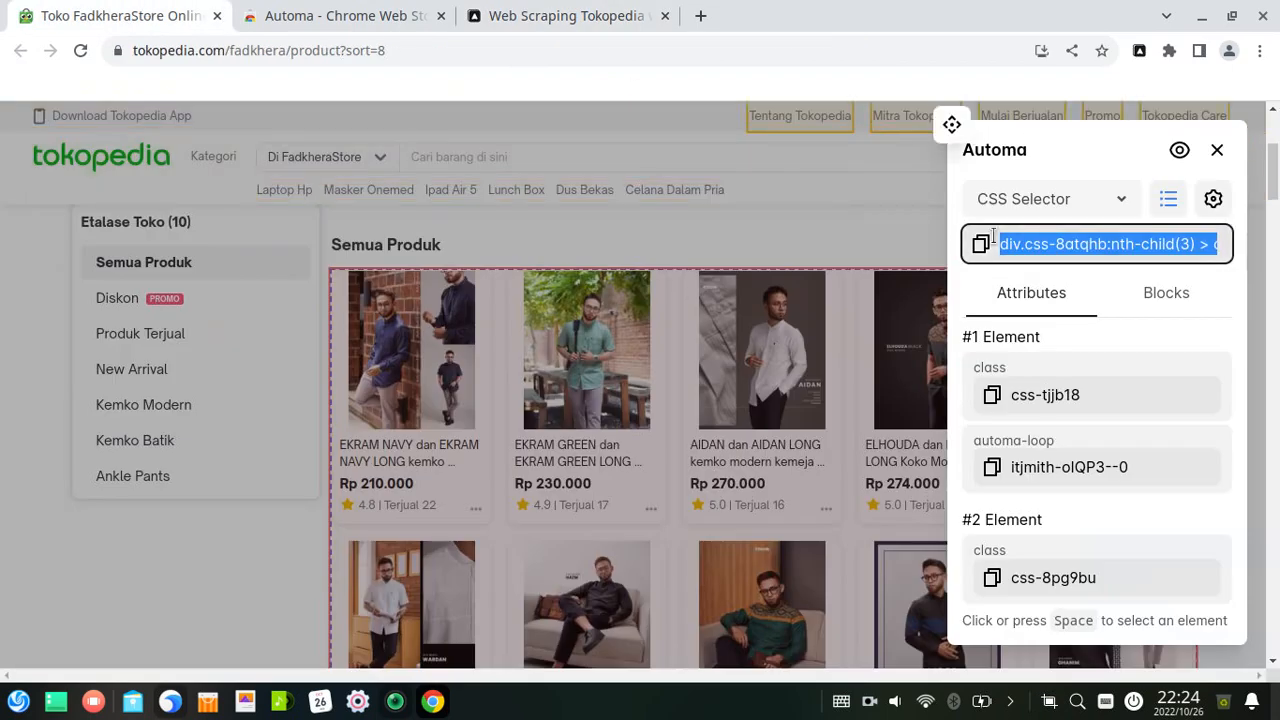
left_click(575, 12)
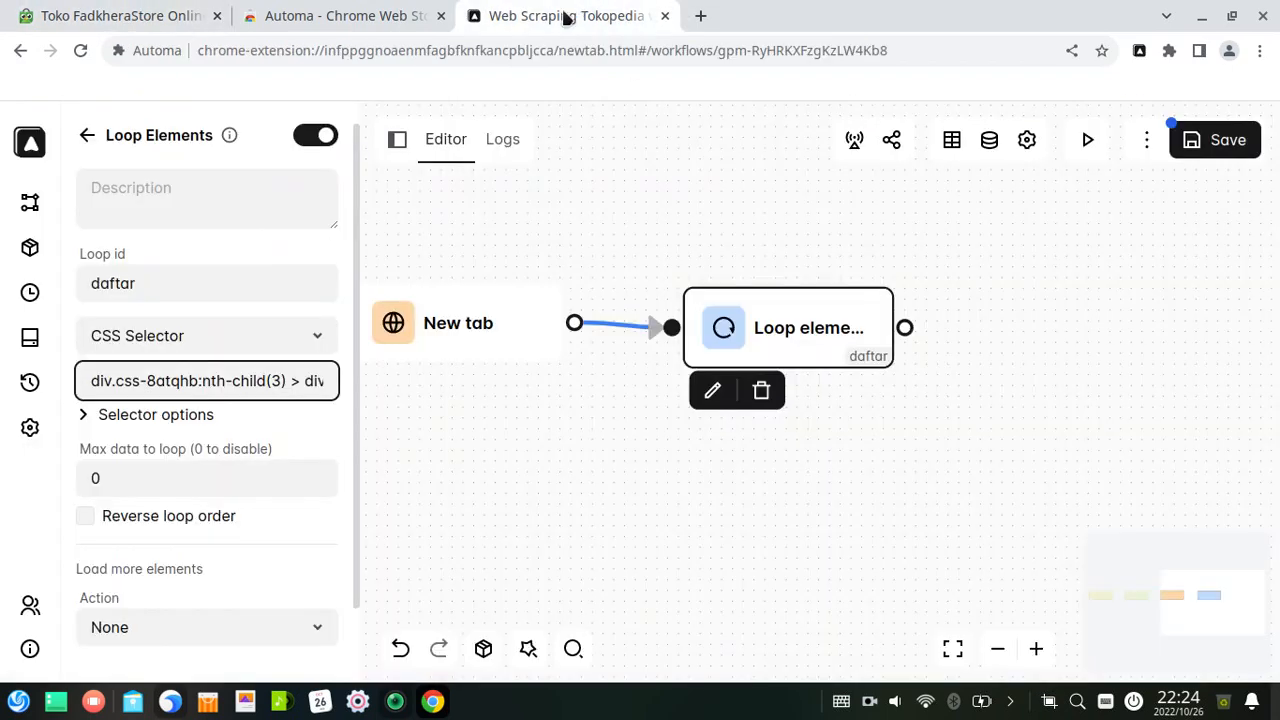
- Enable Wait for selector with a 25000 ms timeout and review the load-more actions, keeping None
left_click(129, 418)
left_click(85, 442)
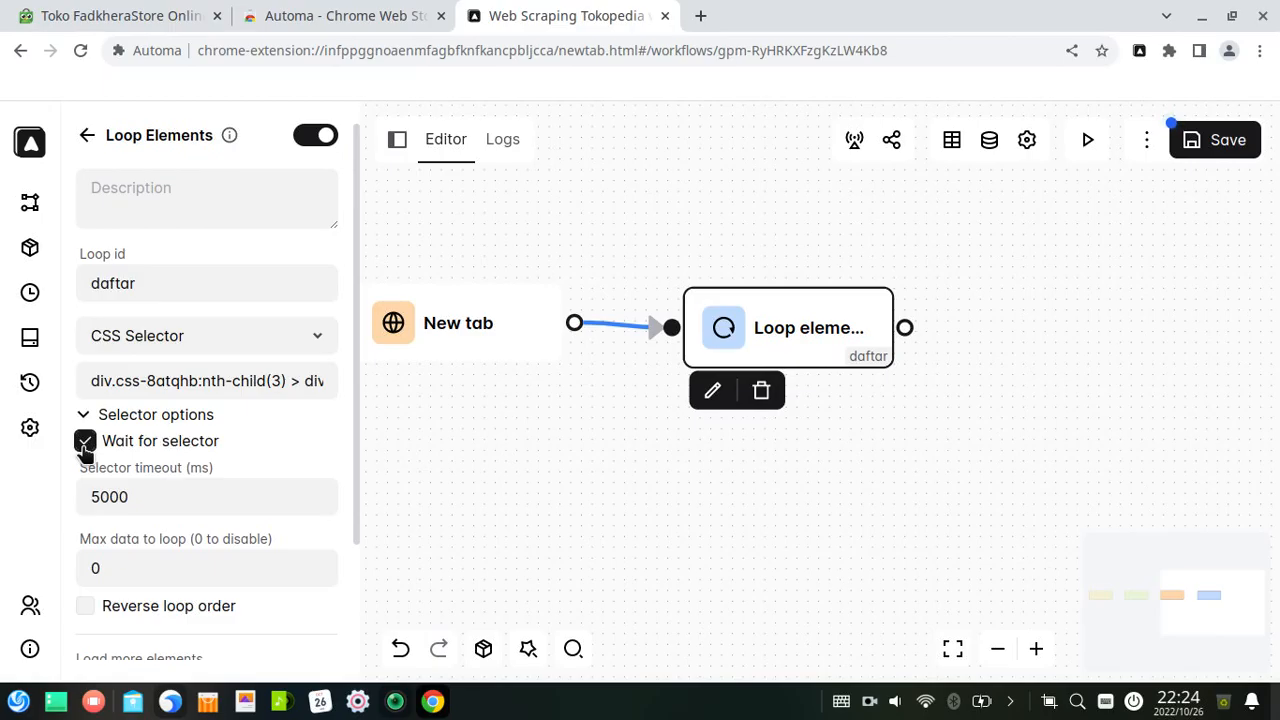
left_click_drag(357, 440, 357, 537)
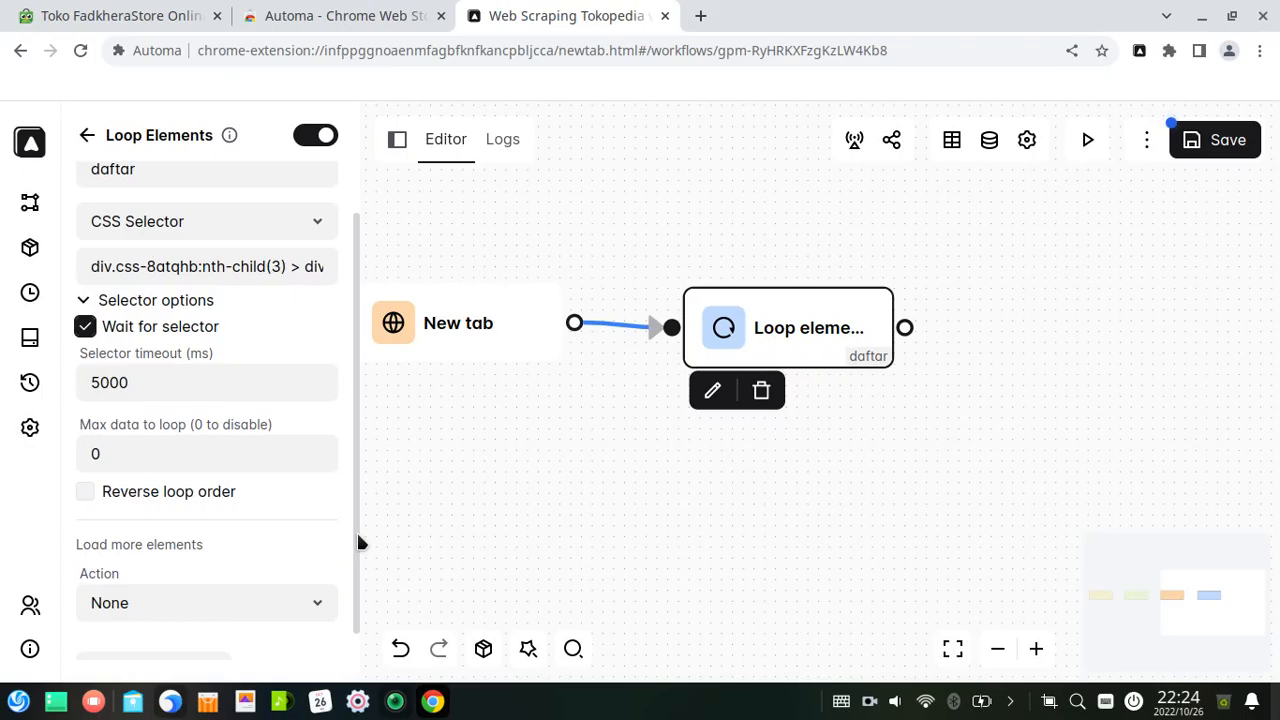
left_click(90, 385)
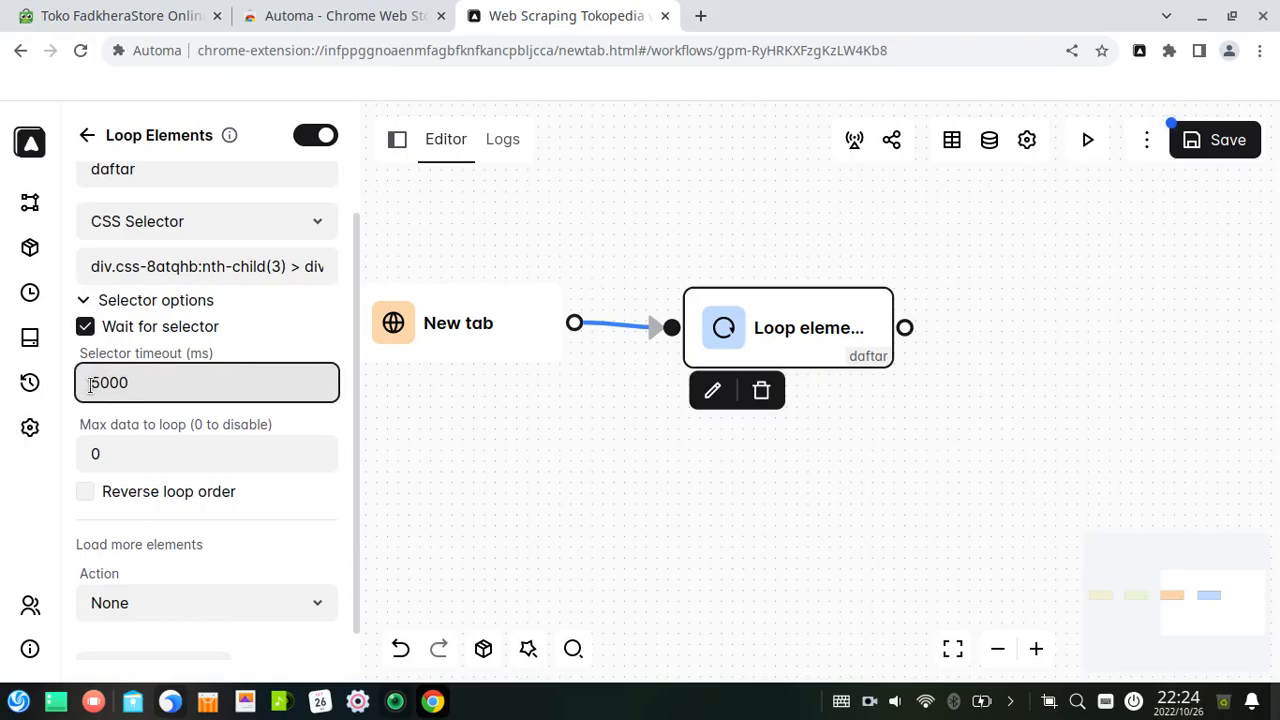
type("2")
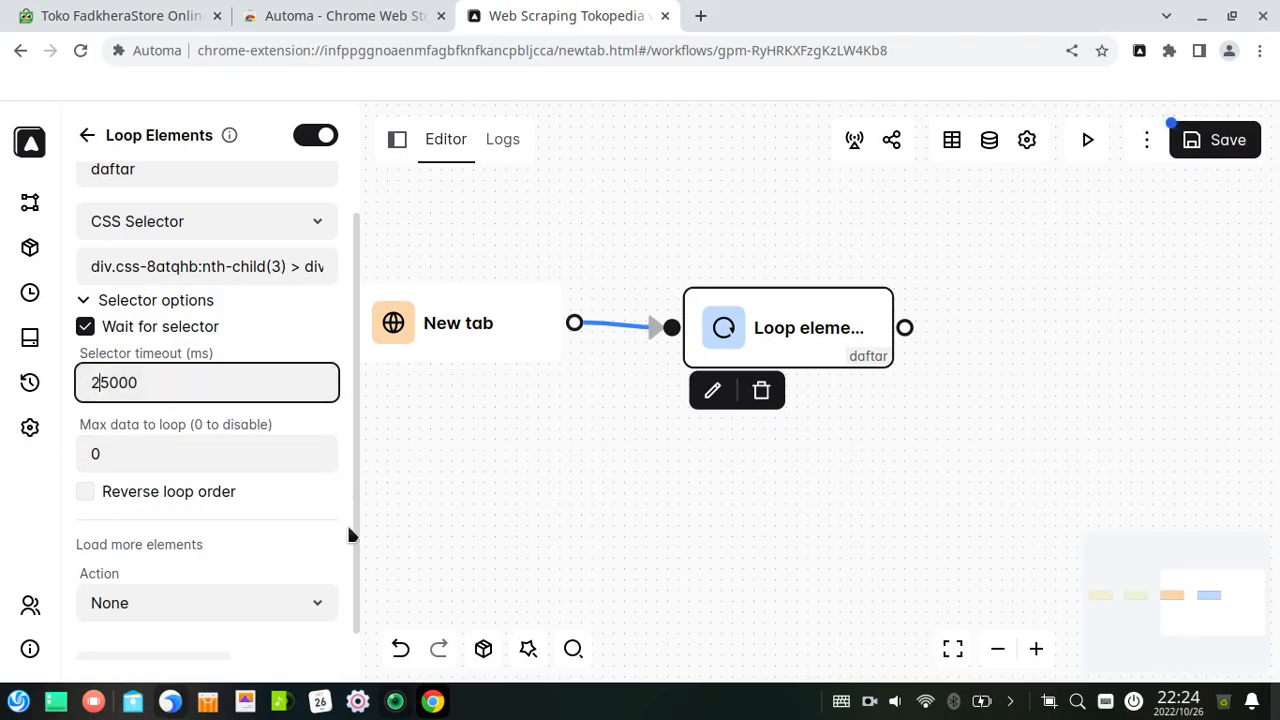
scroll(352, 519, "down", 1)
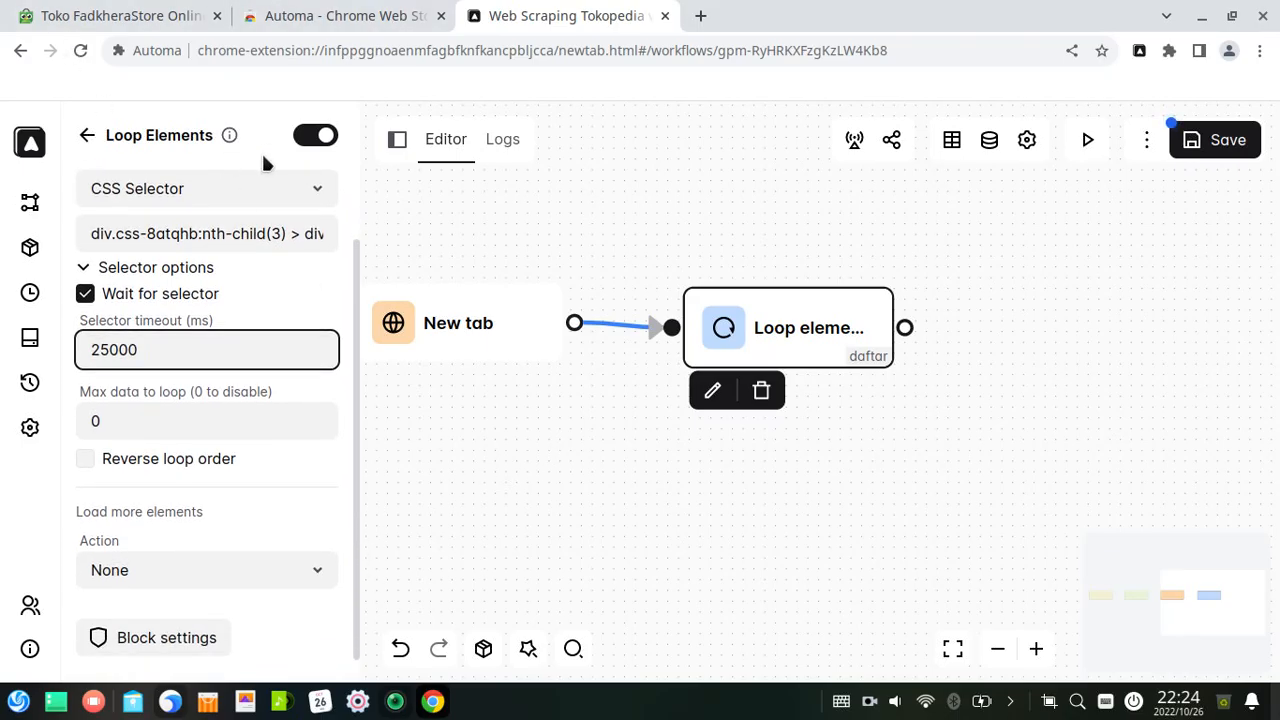
left_click(249, 578)
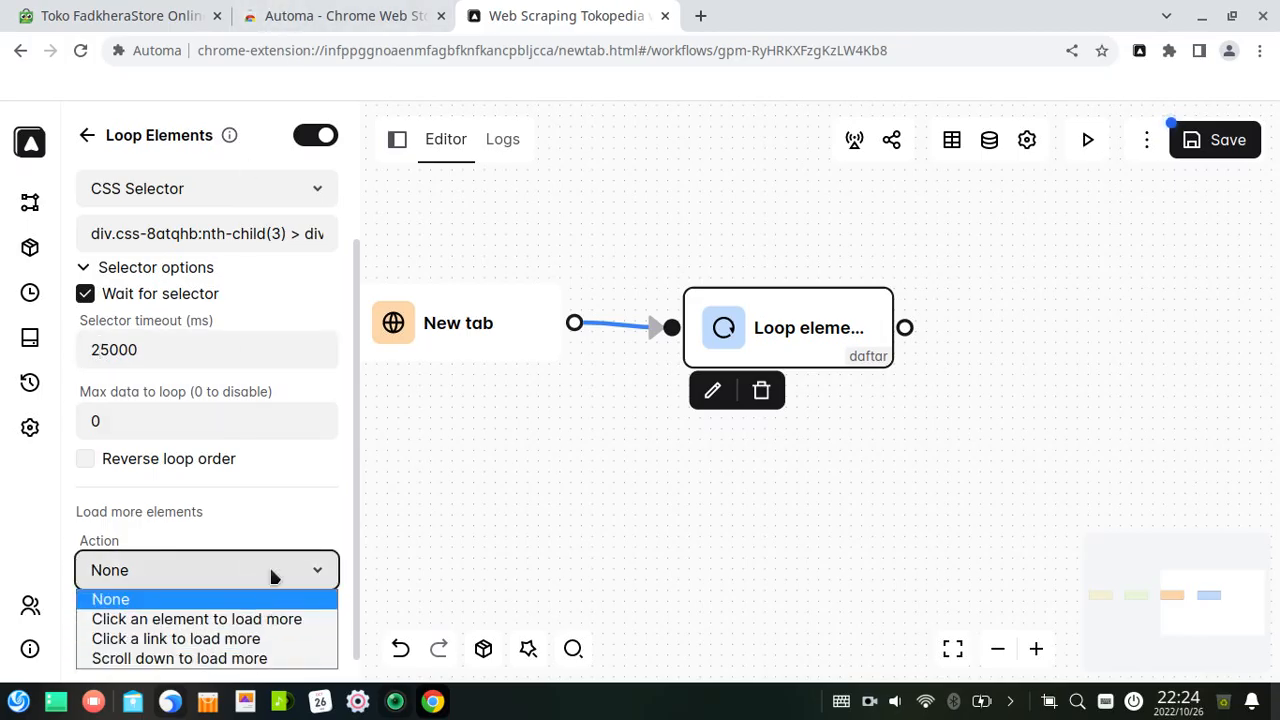
left_click(269, 564)
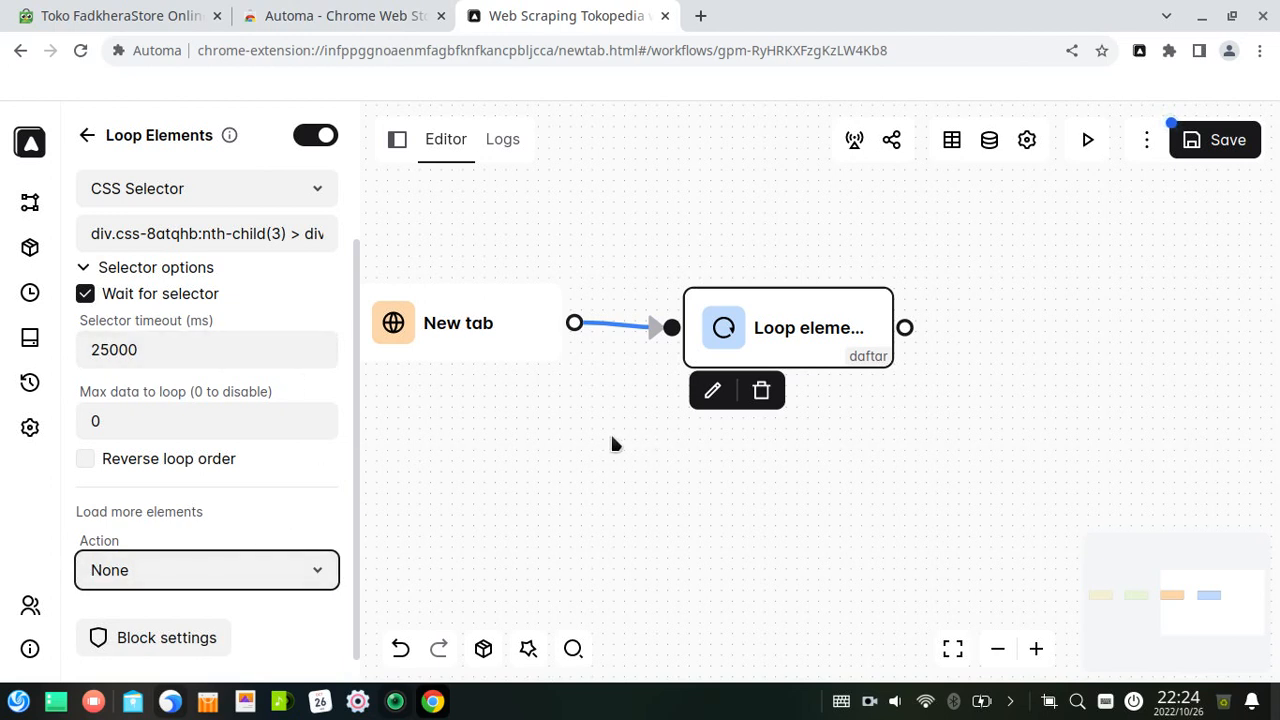
left_click_drag(628, 517, 510, 492)
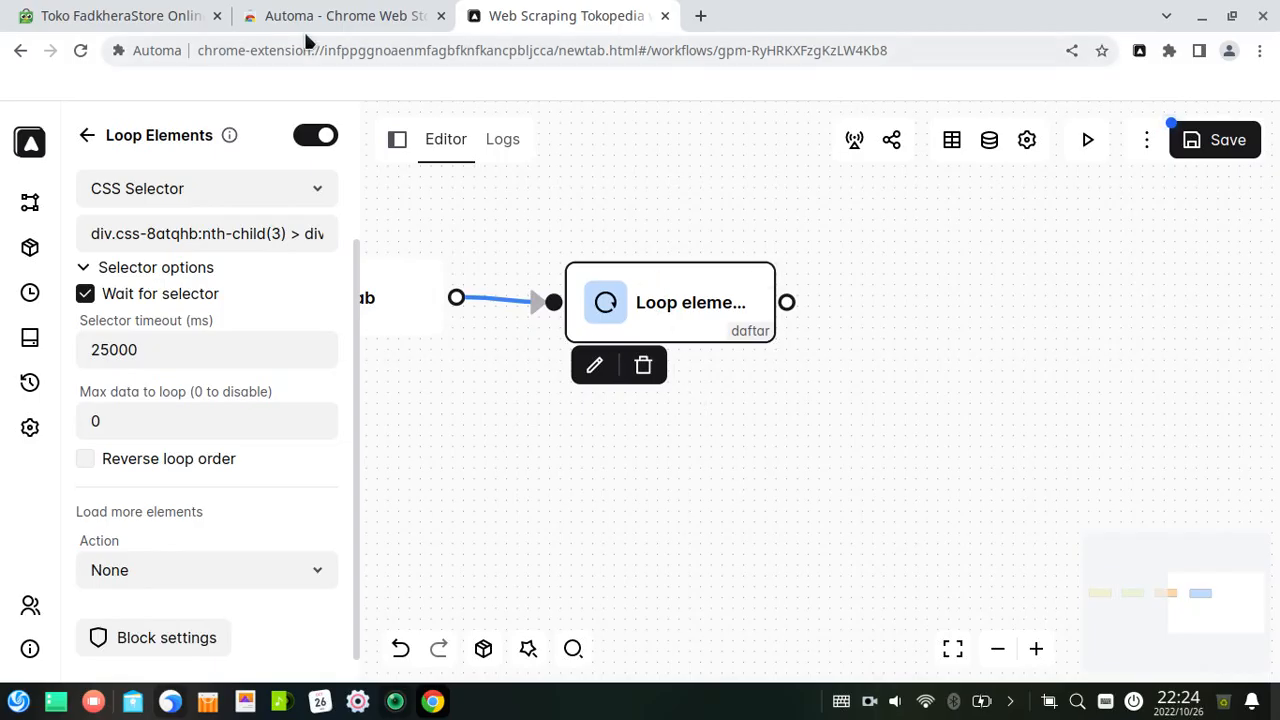
left_click(92, 13)
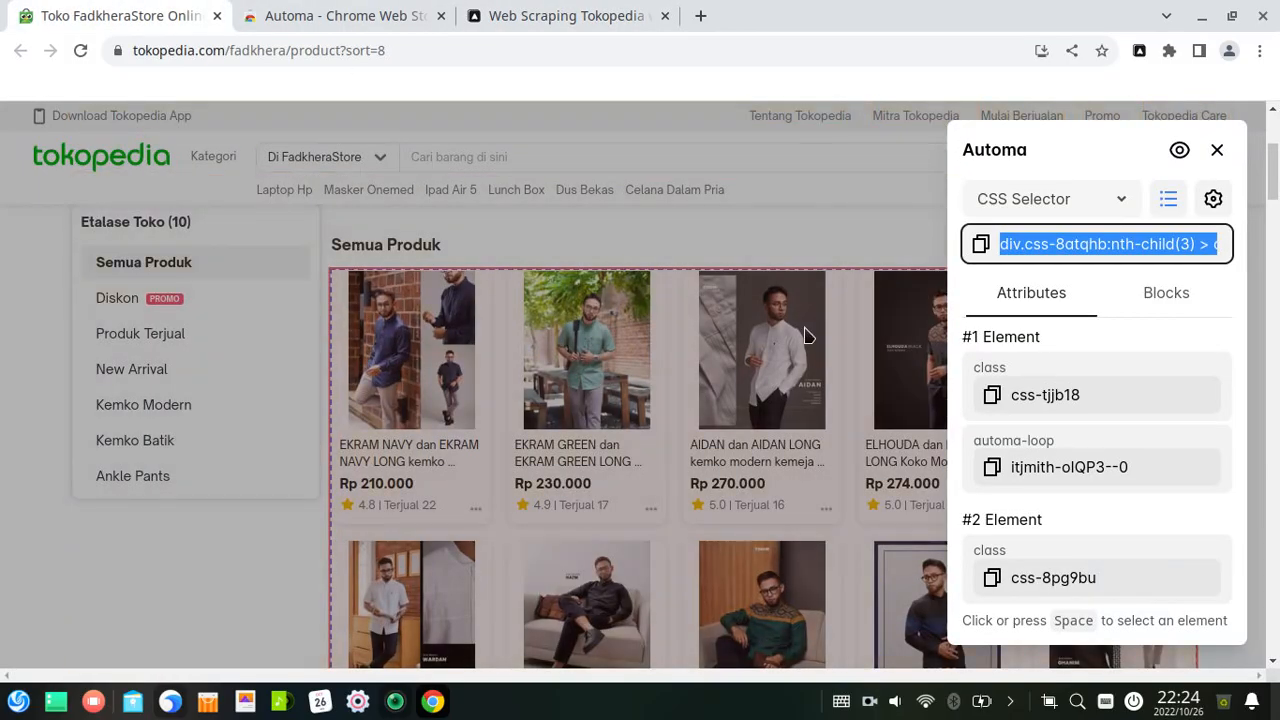
left_click(345, 12)
left_click(515, 12)
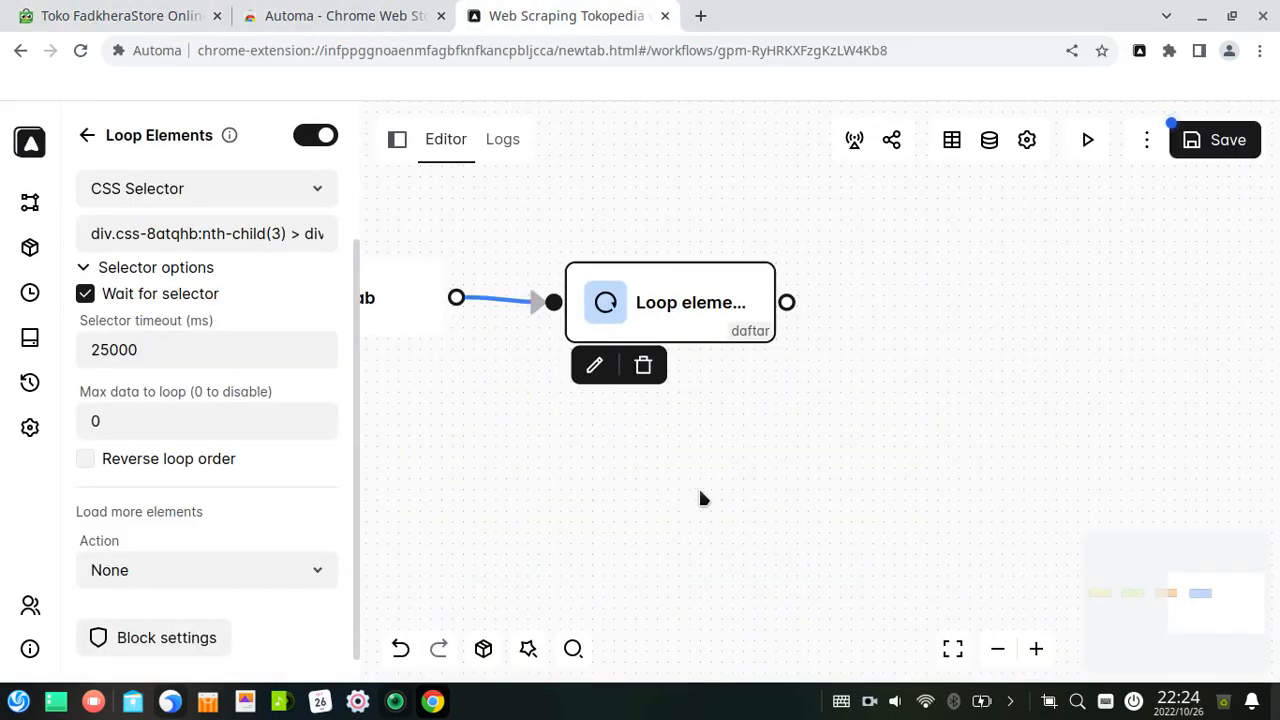
left_click_drag(938, 460, 747, 435)
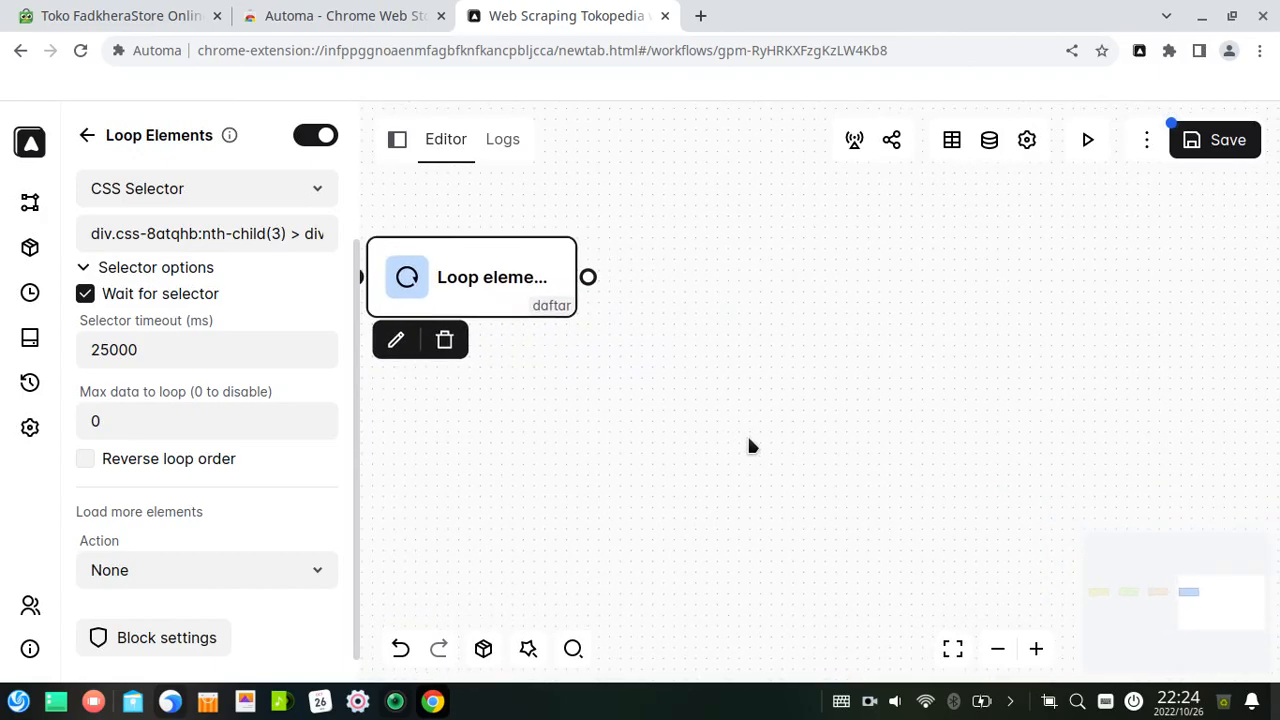
- Add a Blocks Group to the workflow, connect the Loop Elements output to it, and line it up beside that block
left_click(84, 136)
left_click(206, 200)
type("blo")
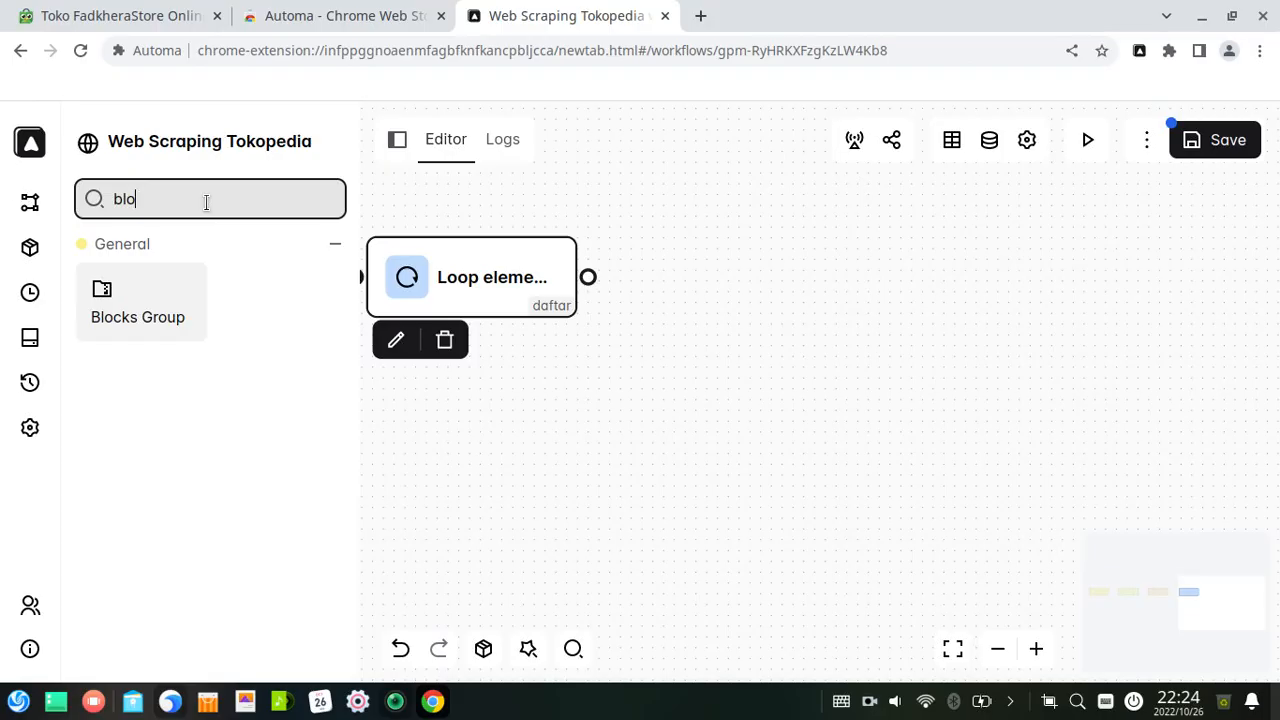
left_click_drag(137, 313, 772, 306)
left_click_drag(588, 277, 775, 361)
left_click_drag(869, 320, 814, 255)
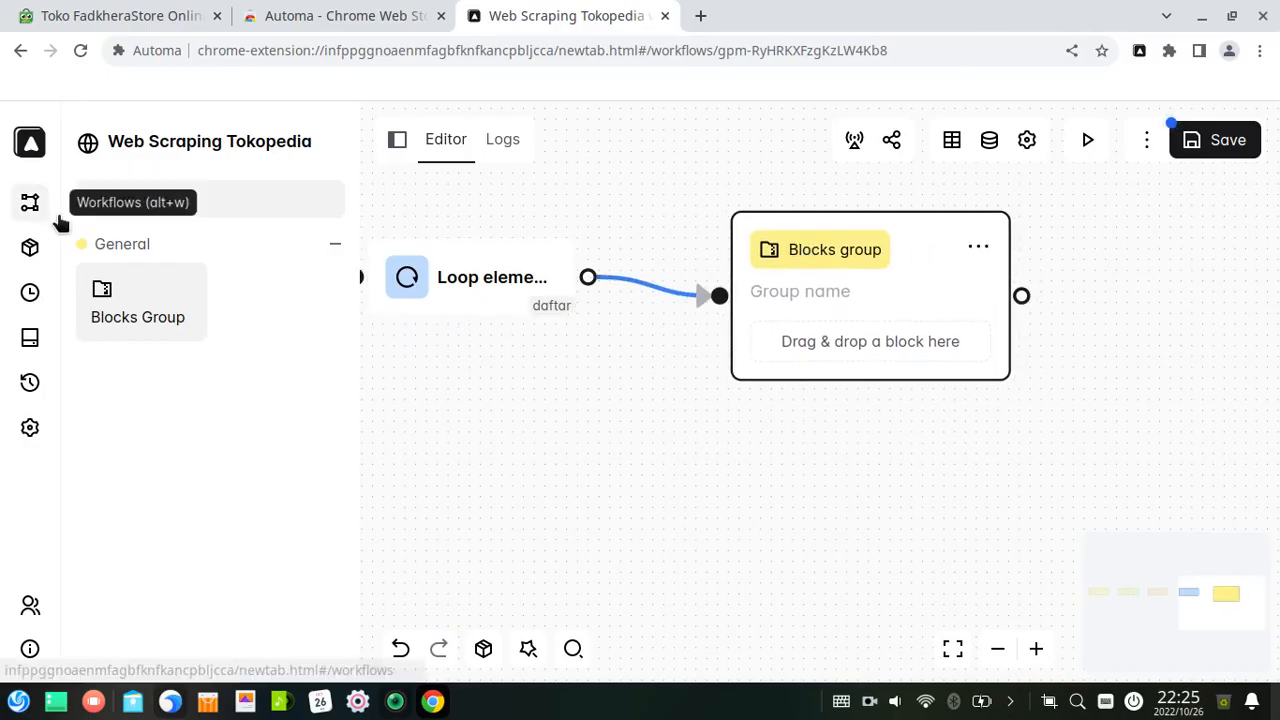
- Put three Get Text blocks inside the Blocks Group
double_click(166, 198)
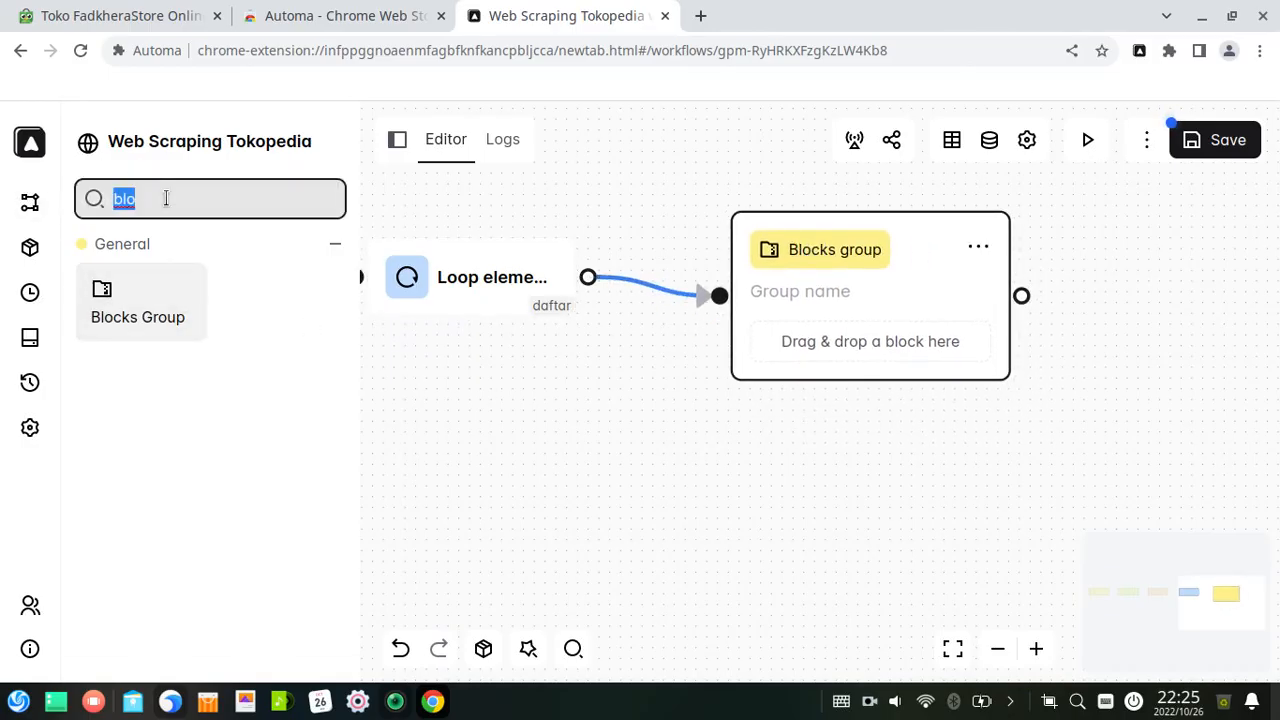
key("BackSpace")
type("get")
left_click_drag(124, 310, 805, 336)
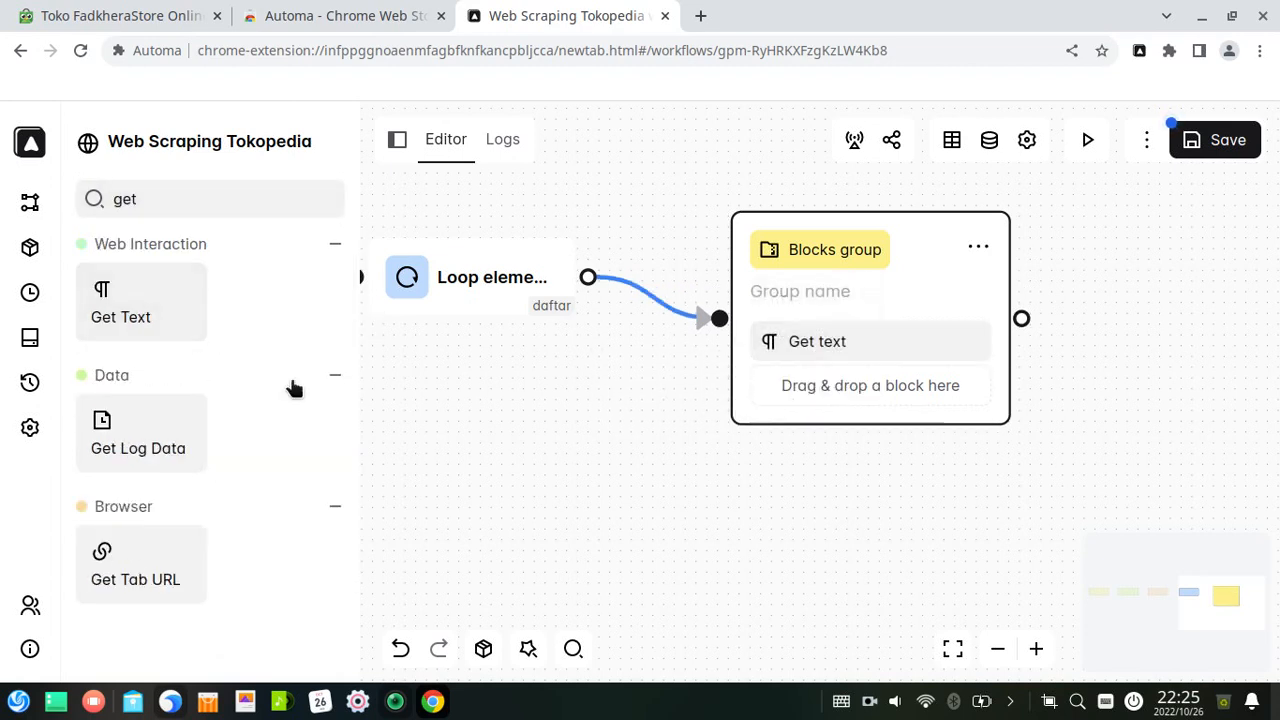
left_click_drag(158, 314, 870, 390)
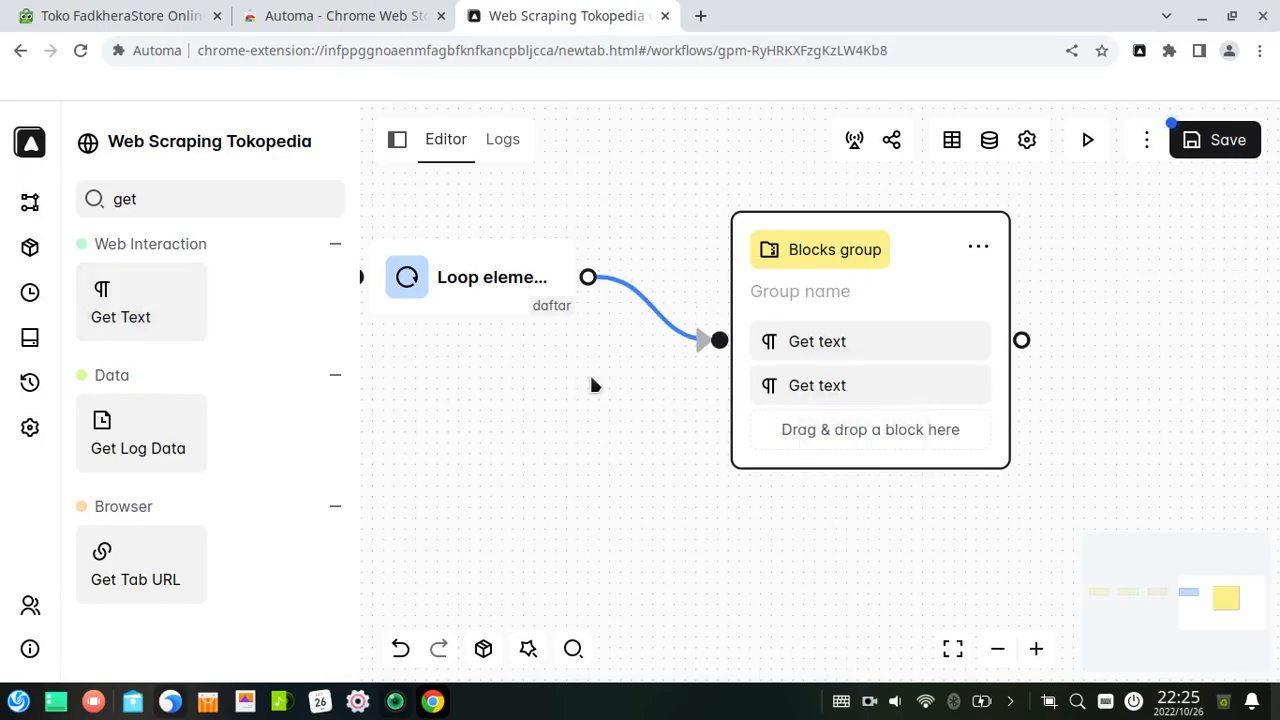
left_click_drag(131, 309, 800, 490)
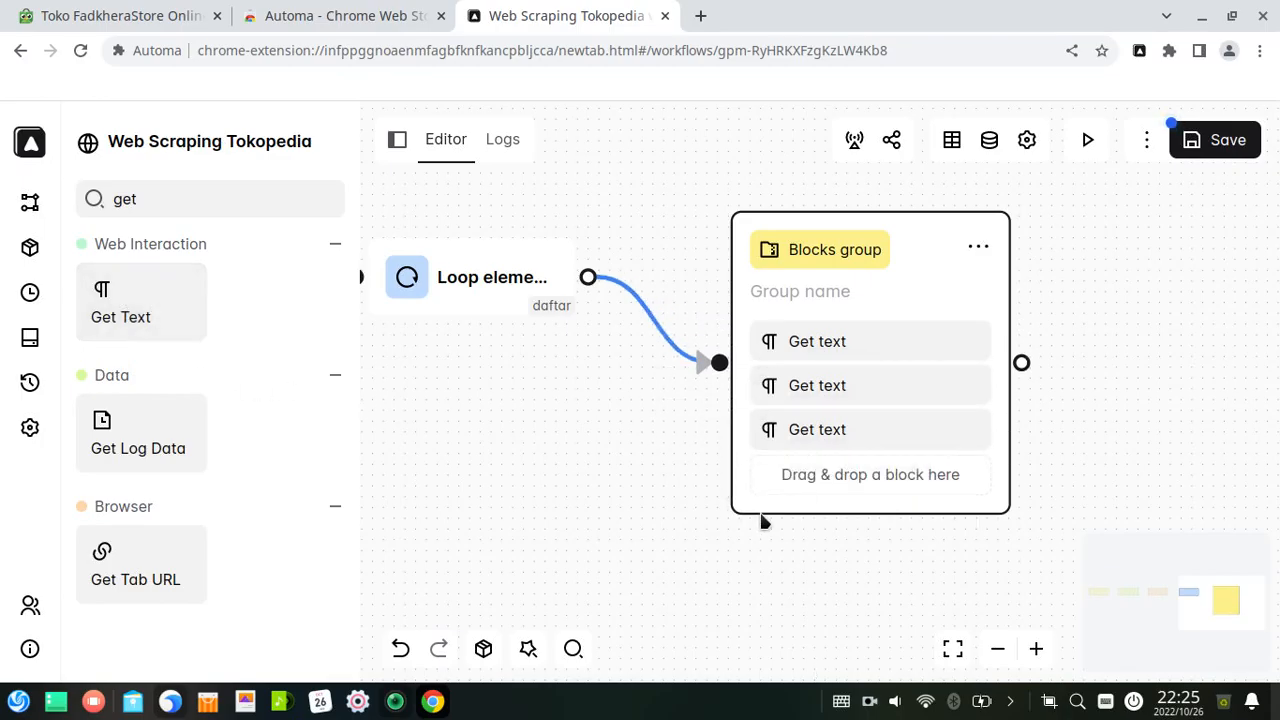
- Add the text columns nama_barang, harga and terjual to the workflow's table
left_click(951, 142)
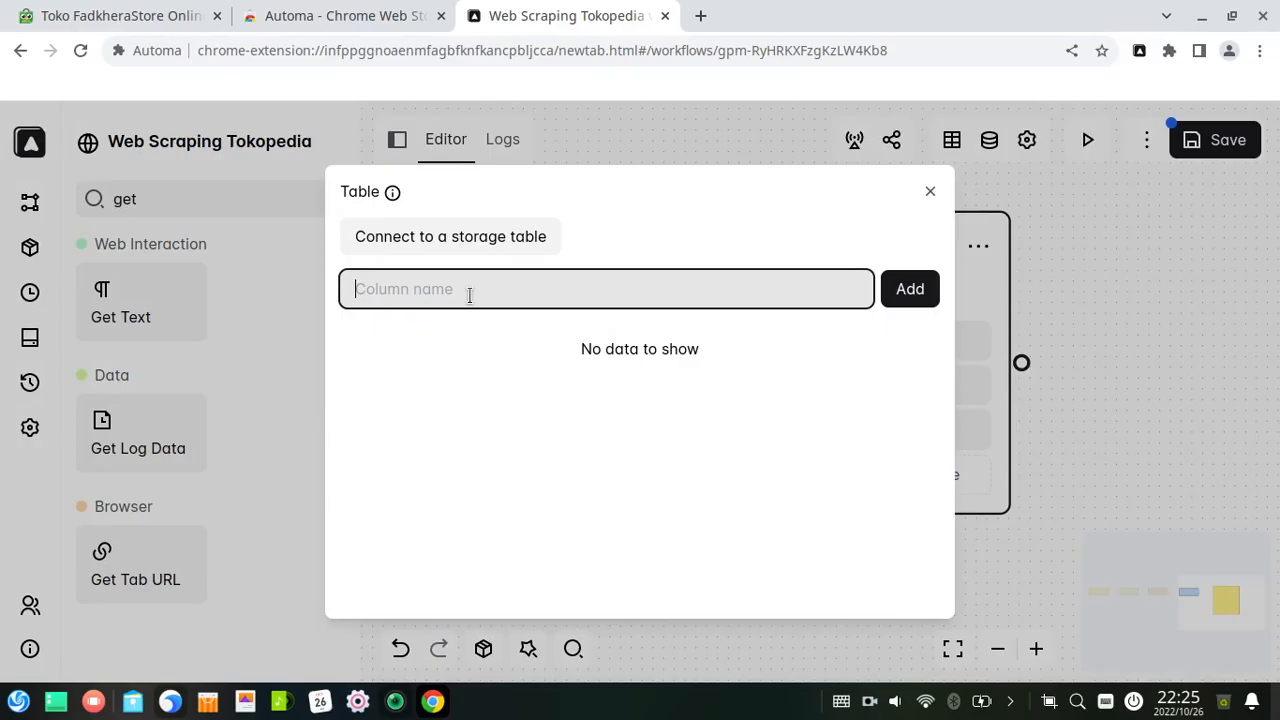
type("nama_barang")
key("Return")
type("harga")
key("Return")
type("terjual")
key("Return")
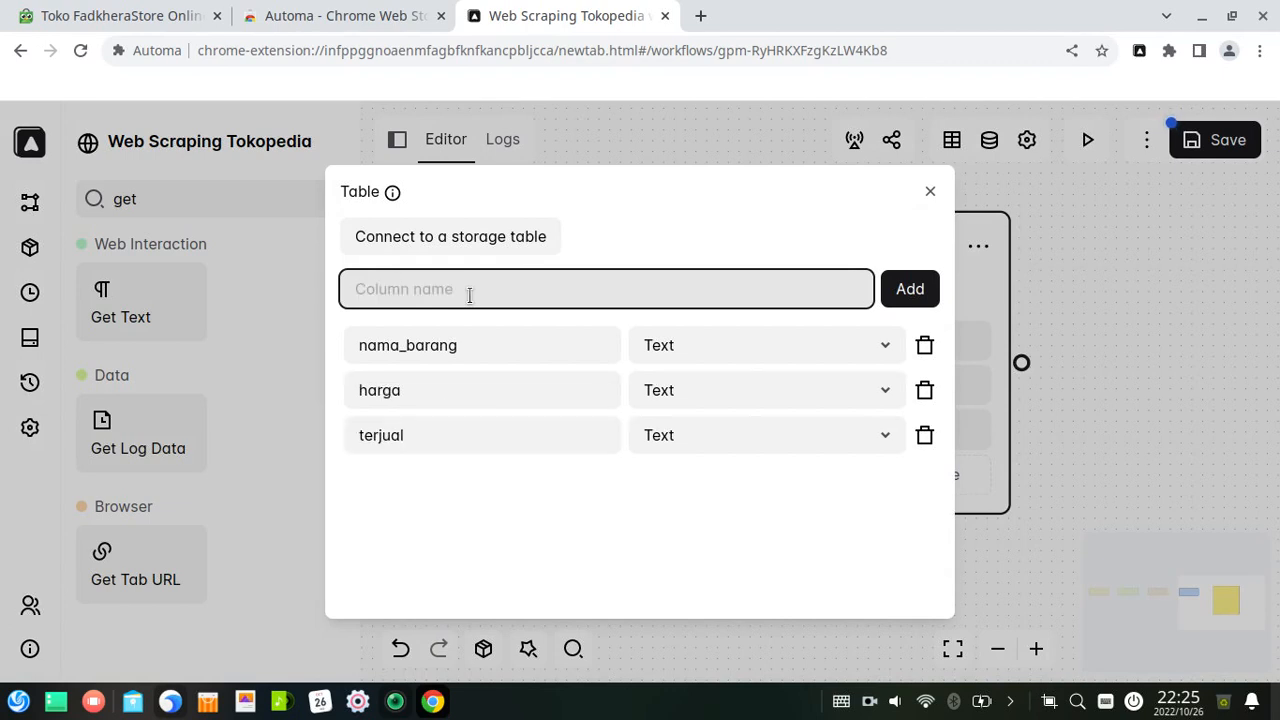
left_click(930, 195)
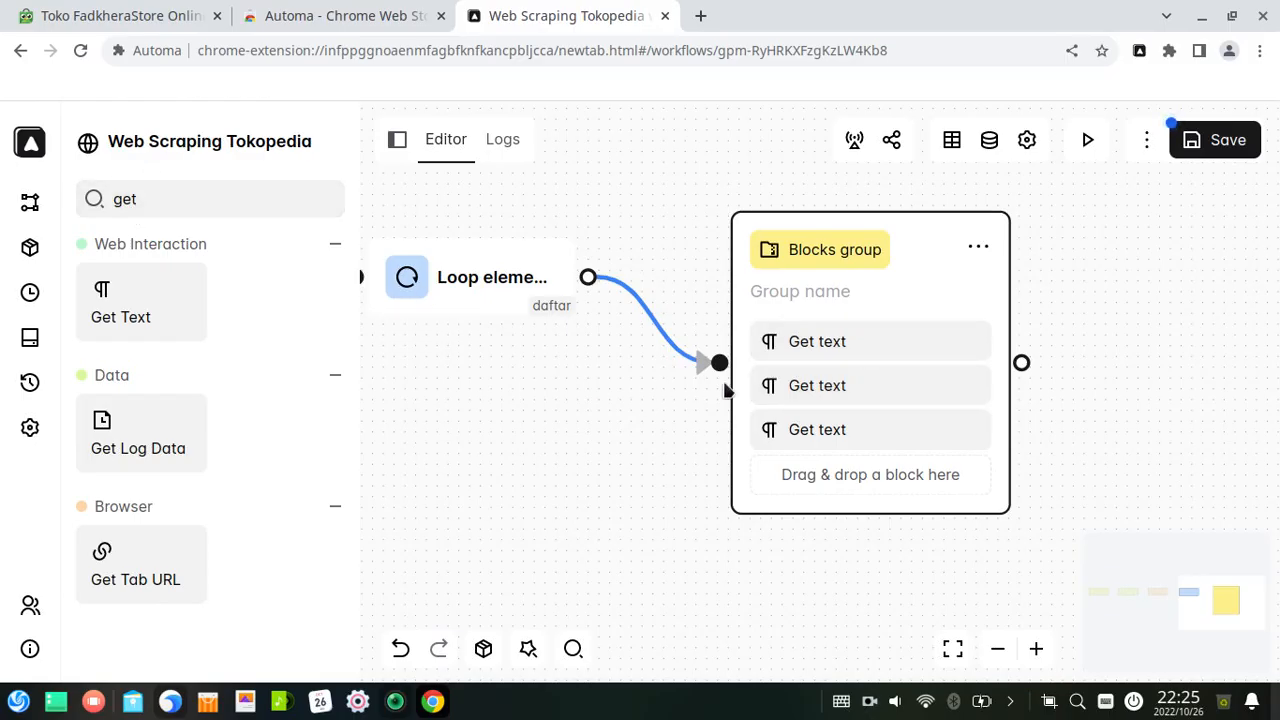
- Open the first Get Text block for editing, then pick a product name on the FadkheraStore page and copy its class selector
left_click(938, 345)
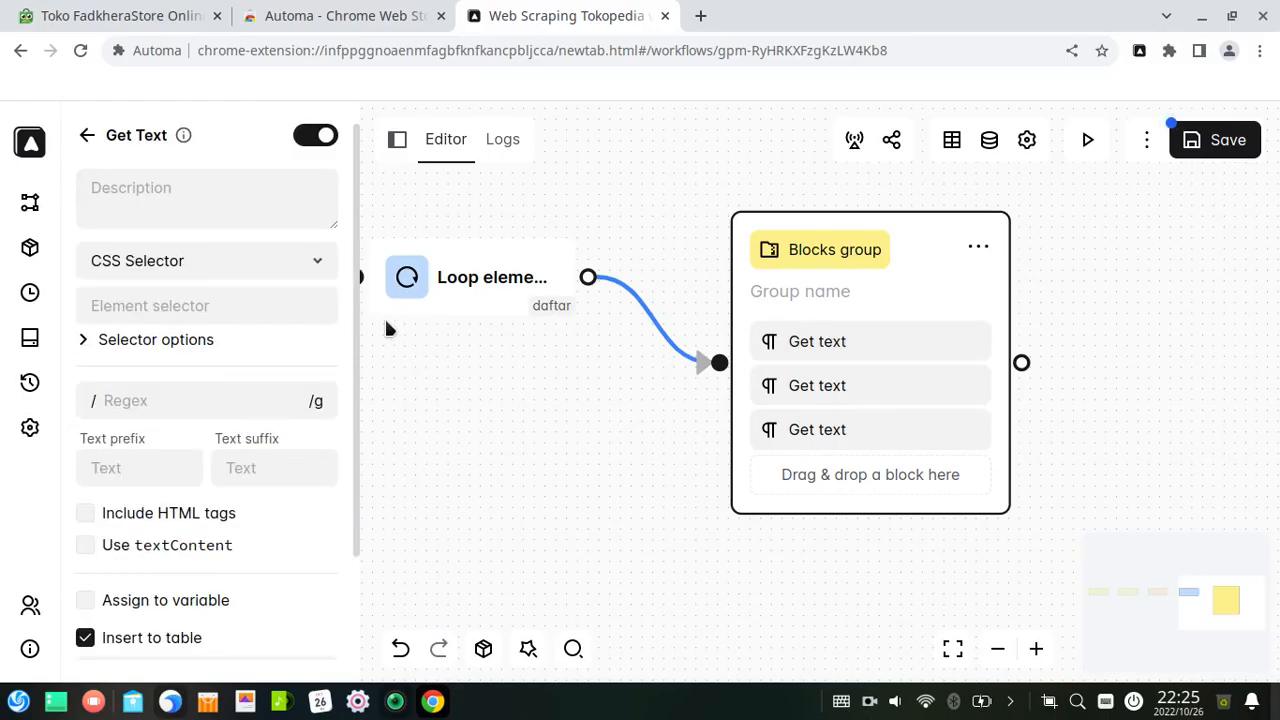
left_click(122, 16)
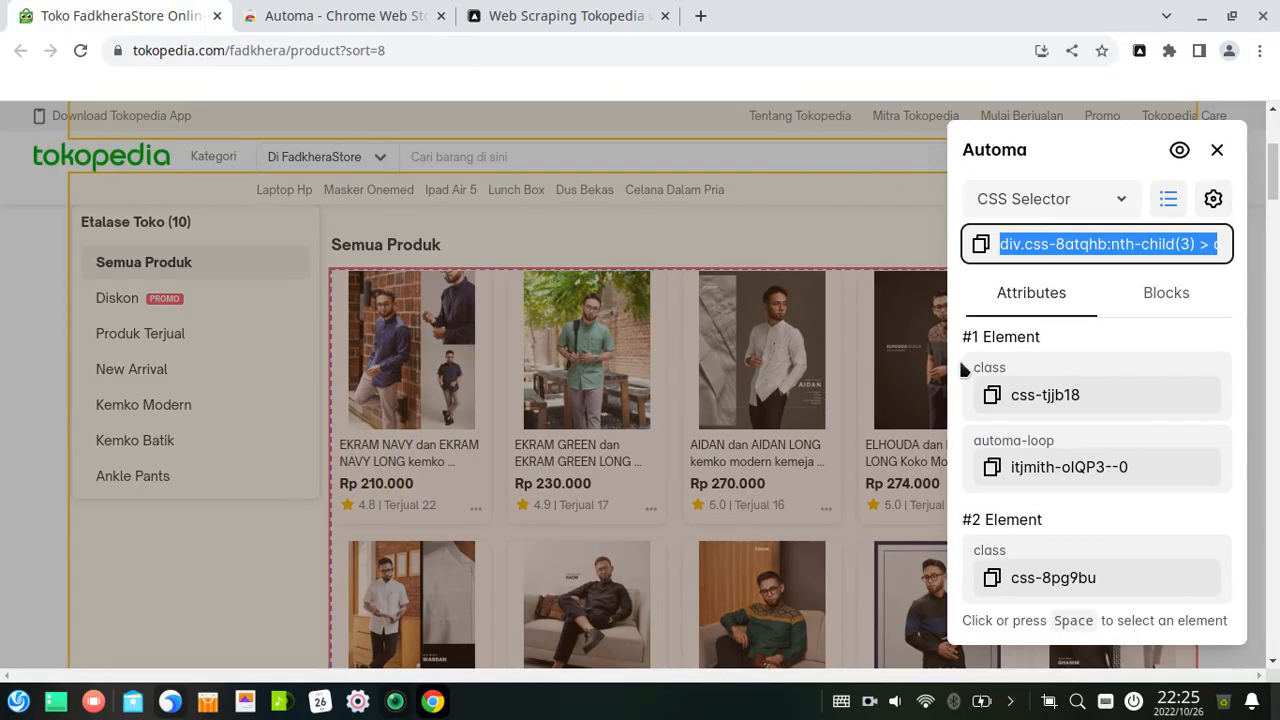
left_click(537, 457)
left_click(178, 401)
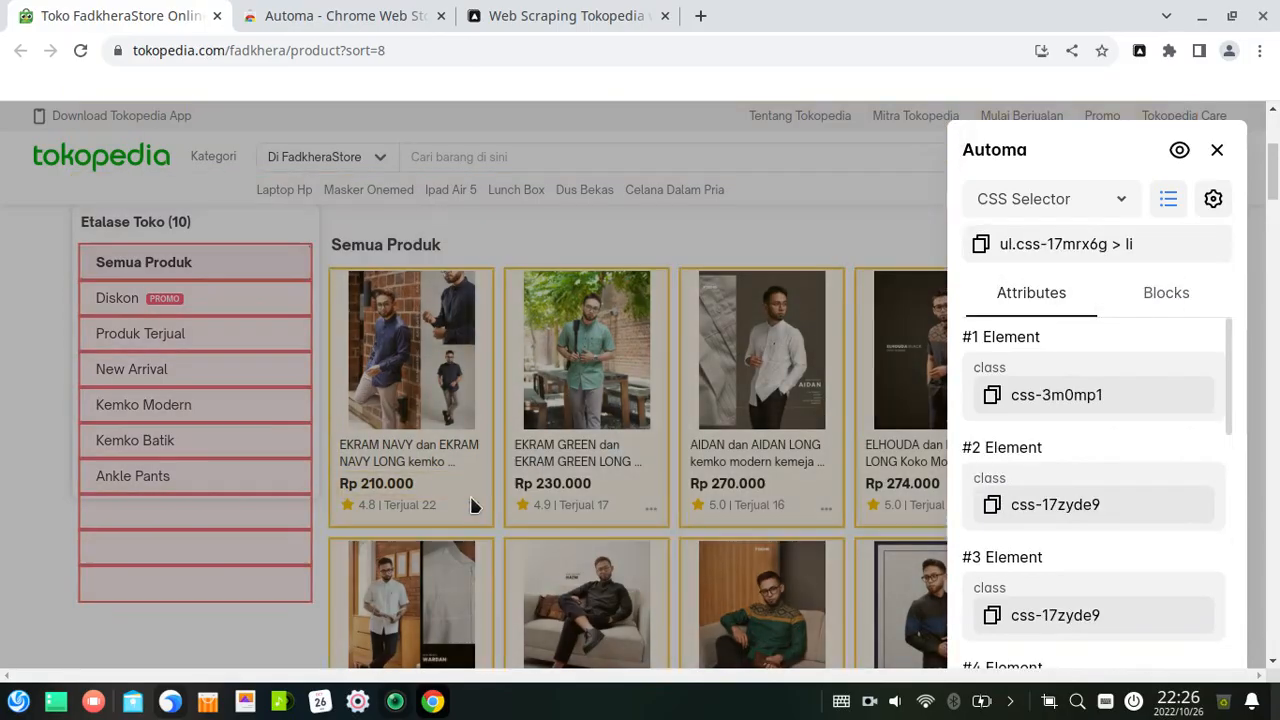
left_click(415, 458)
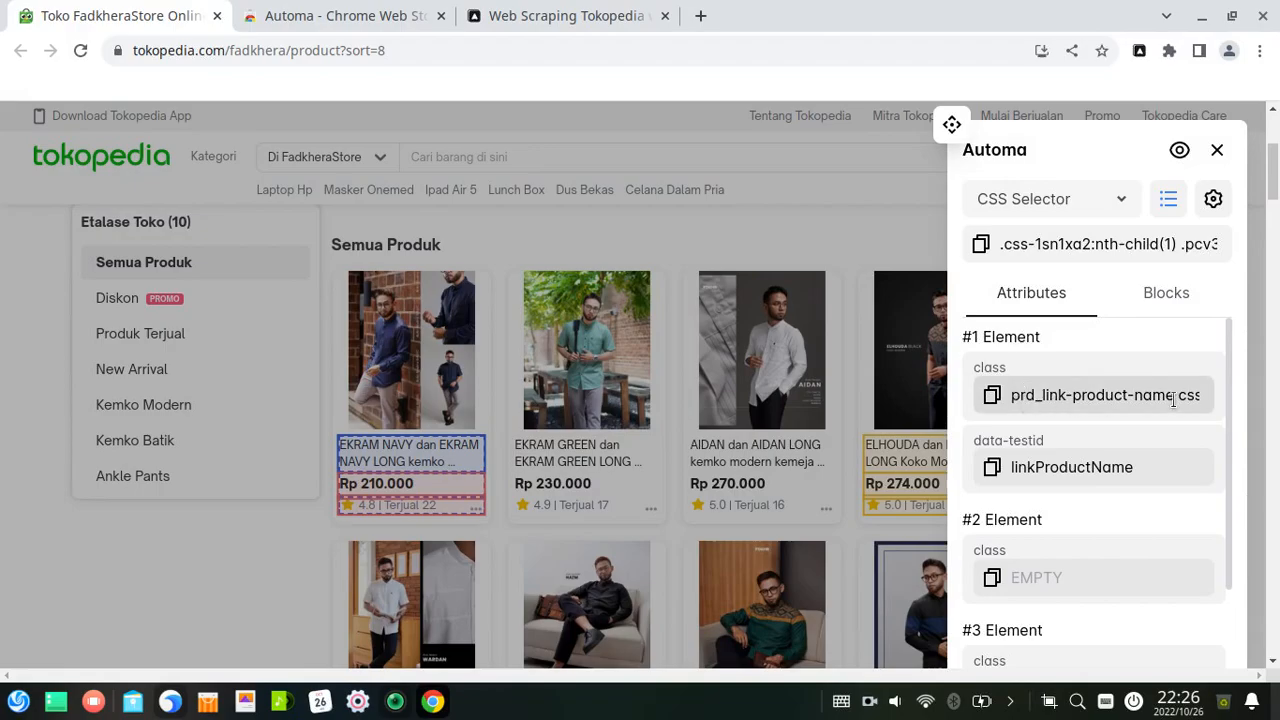
left_click(991, 398)
- Back in the workflow, paste the selector div[class="prd_link-product-name css-svipq6"] as the first Get Text block's element selector
left_click(540, 12)
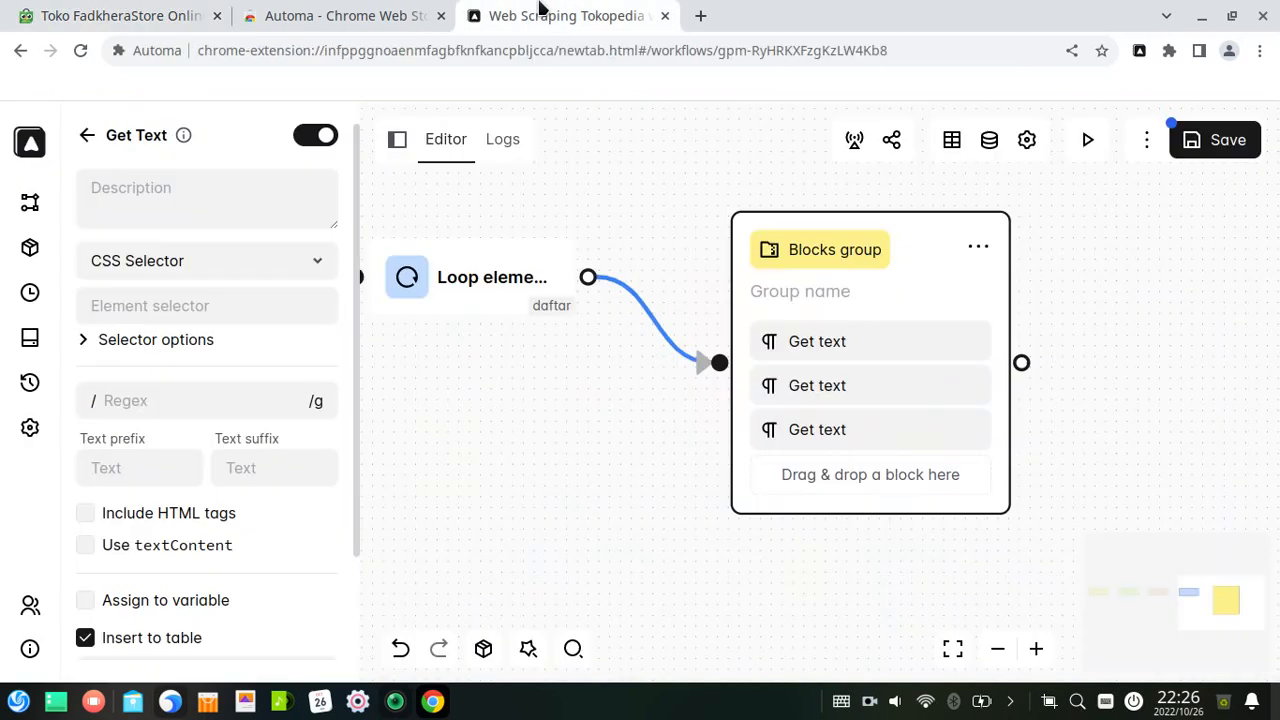
left_click(155, 304)
right_click(153, 306)
left_click(206, 433)
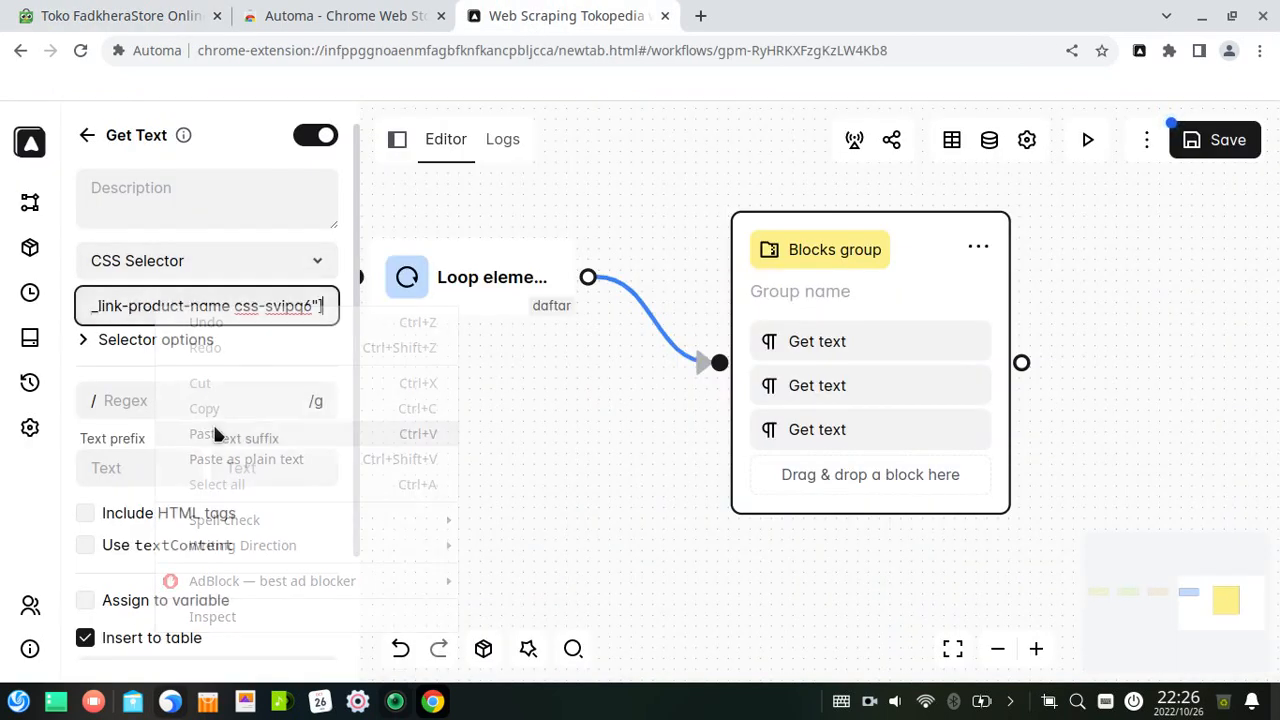
- Enable Multiple and Wait for selector for the product-name Get Text block and insert its text into the nama_barang column
left_click(160, 340)
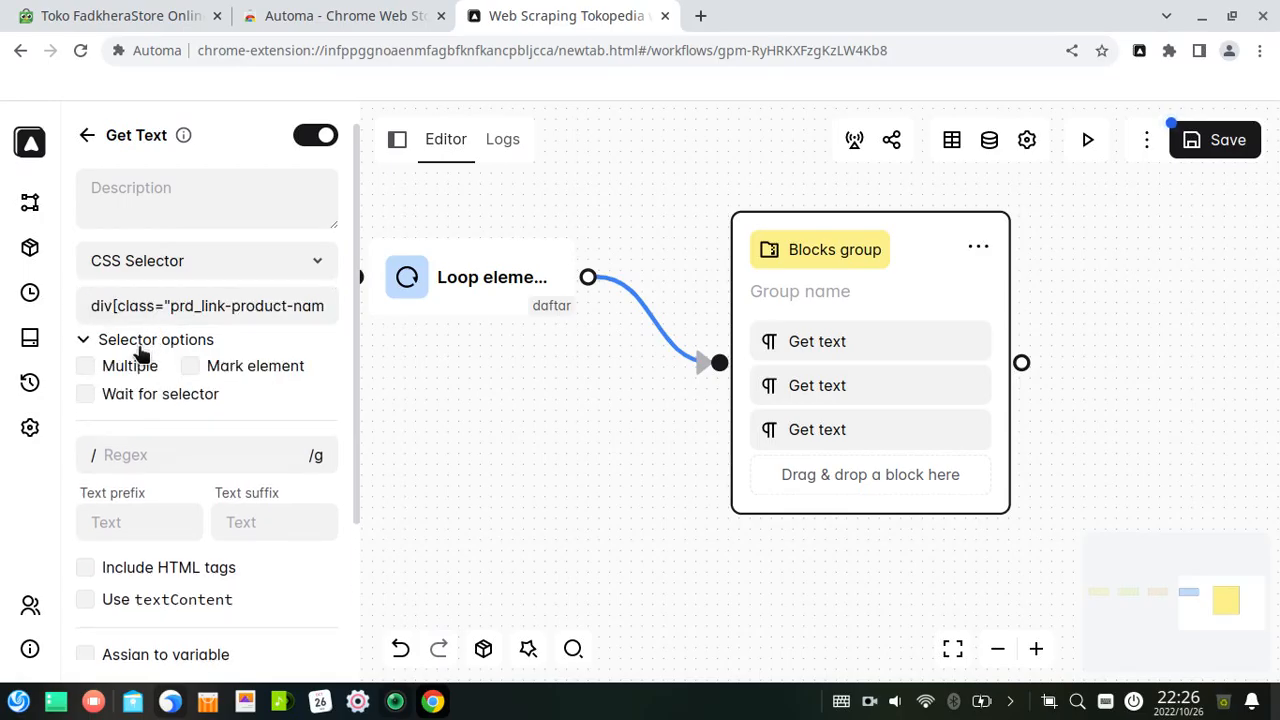
left_click(133, 370)
left_click(141, 396)
left_click_drag(353, 402, 358, 573)
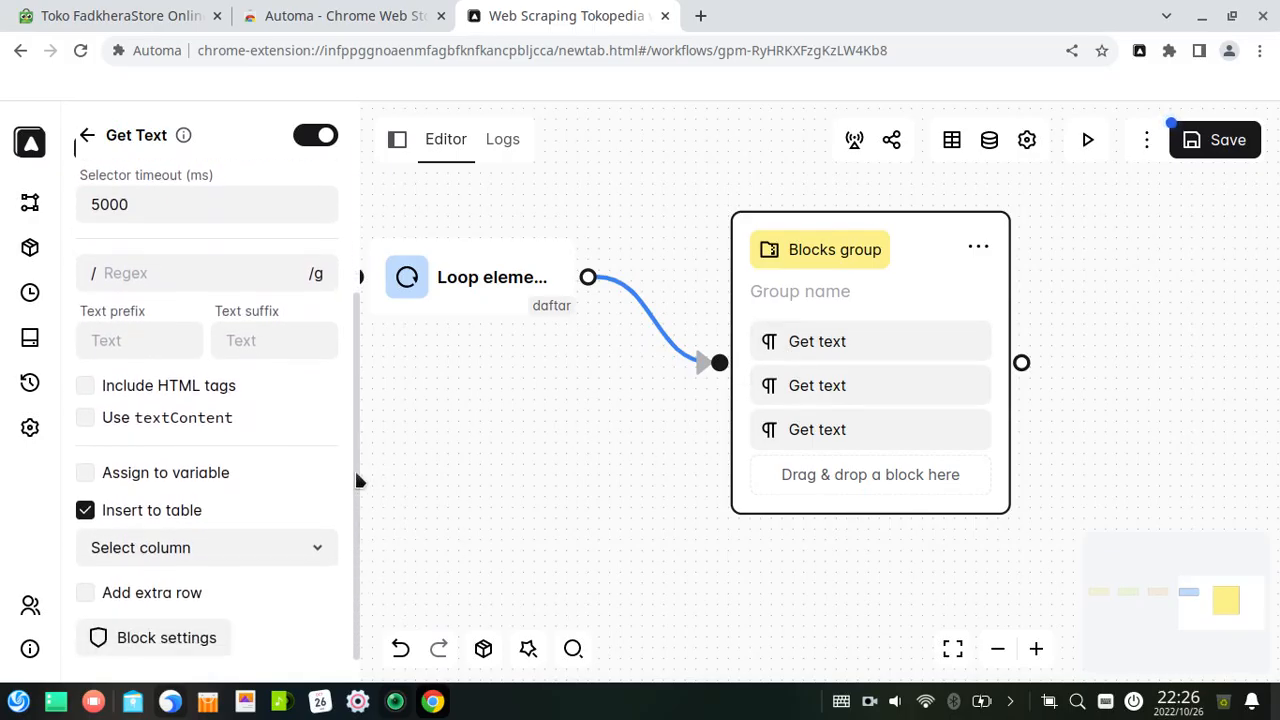
left_click(300, 553)
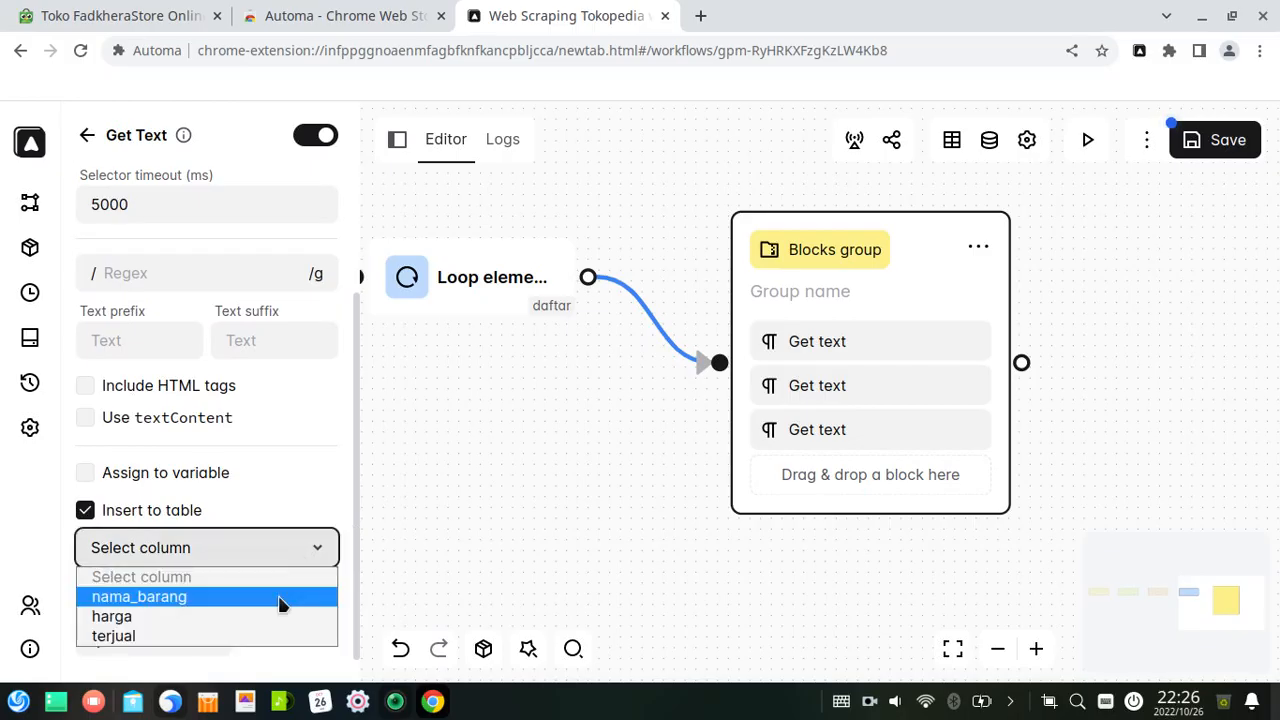
left_click(280, 598)
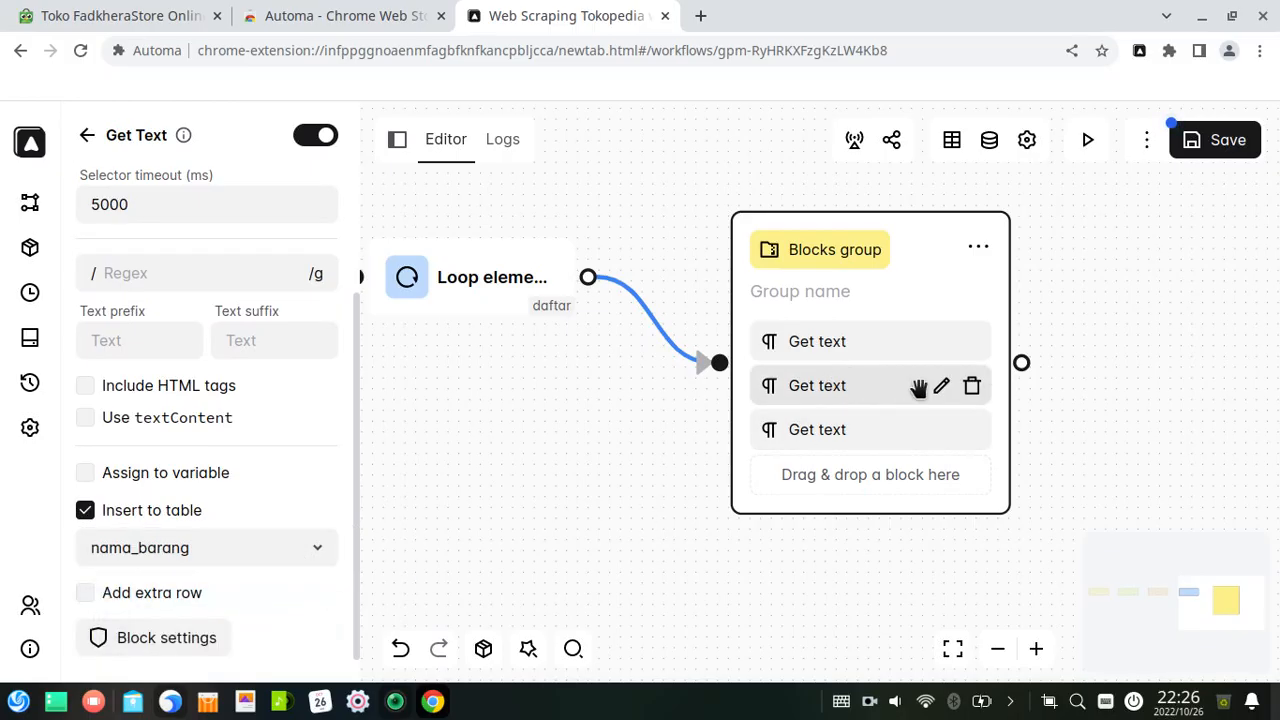
- Open the second Get Text block for editing, then pick a product price on the store page and copy its class selector
left_click(941, 386)
left_click_drag(356, 327, 360, 225)
left_click(185, 12)
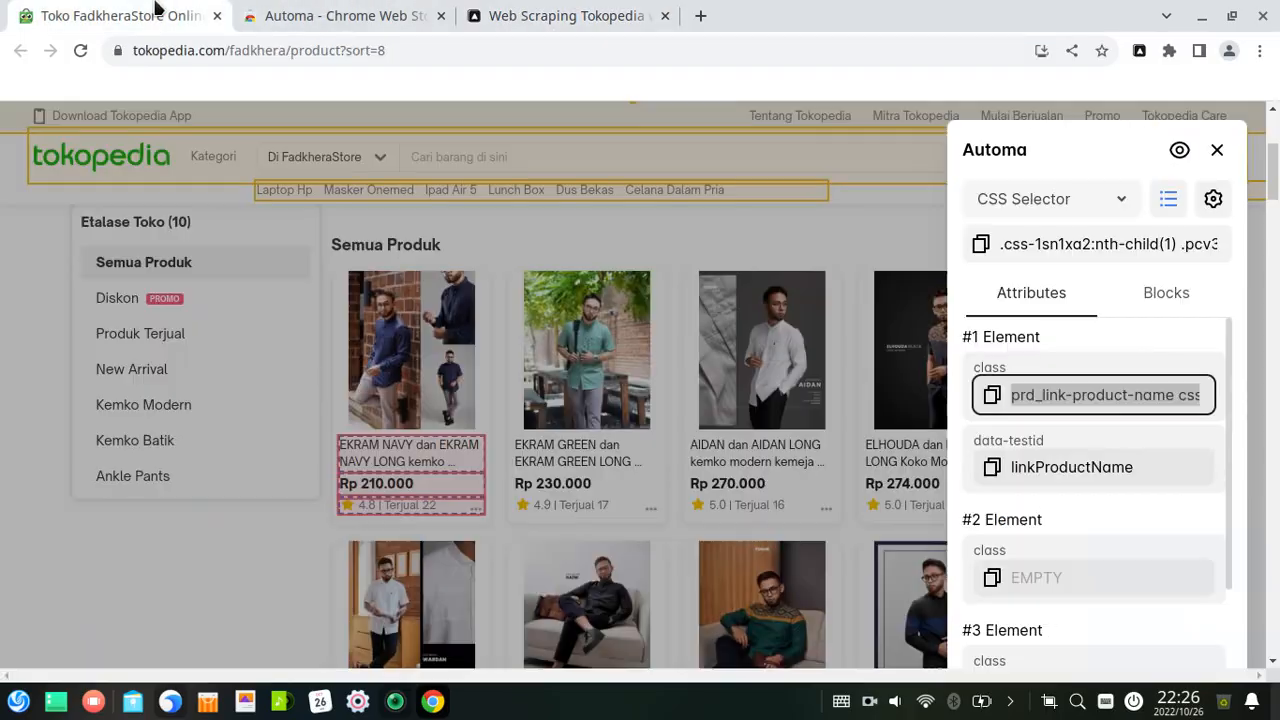
left_click(391, 485)
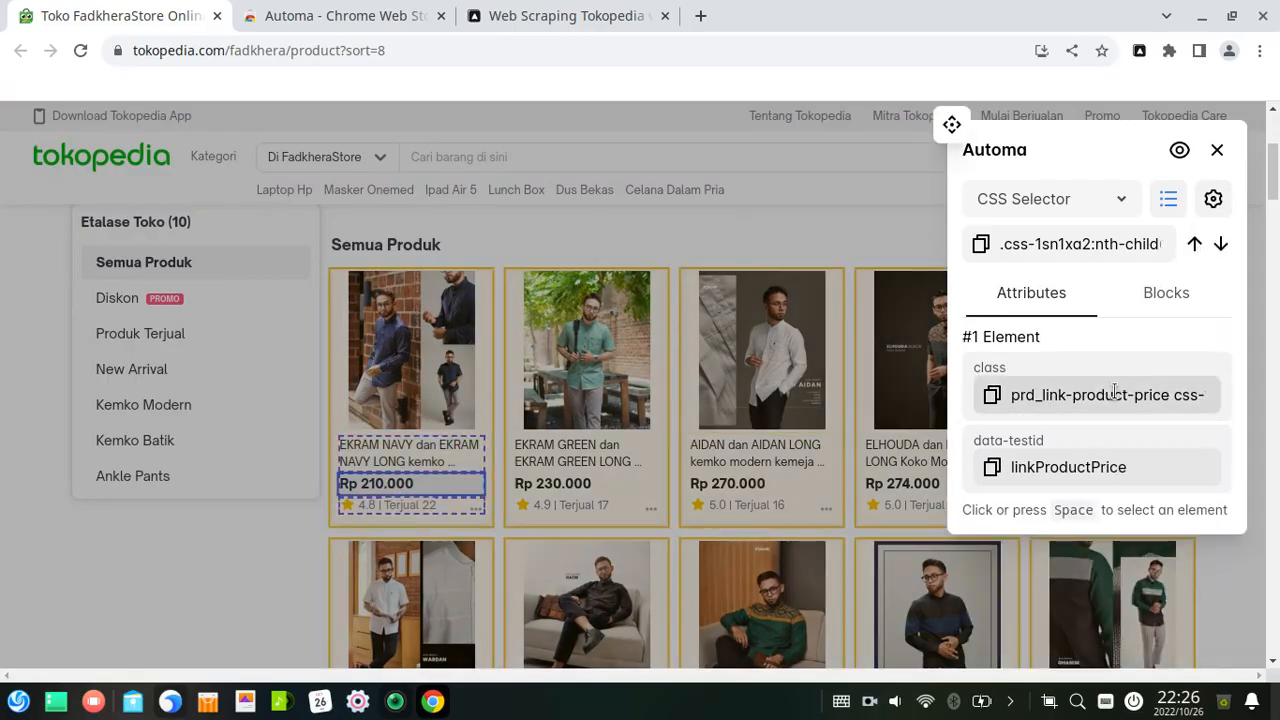
left_click(988, 398)
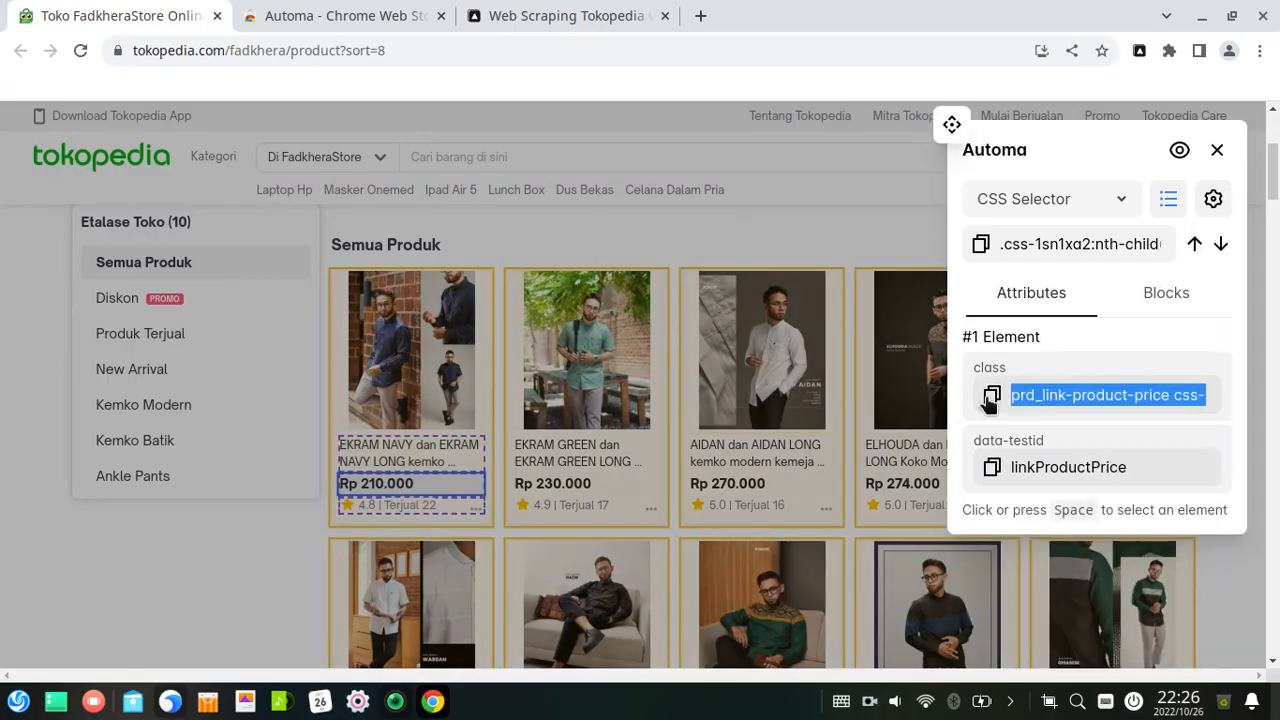
- Paste div[class="prd_link-product-price css-1ksb19c"] into the second Get Text block and enable Multiple and Wait for selector with a 25000 ms timeout
left_click(551, 10)
left_click(266, 296)
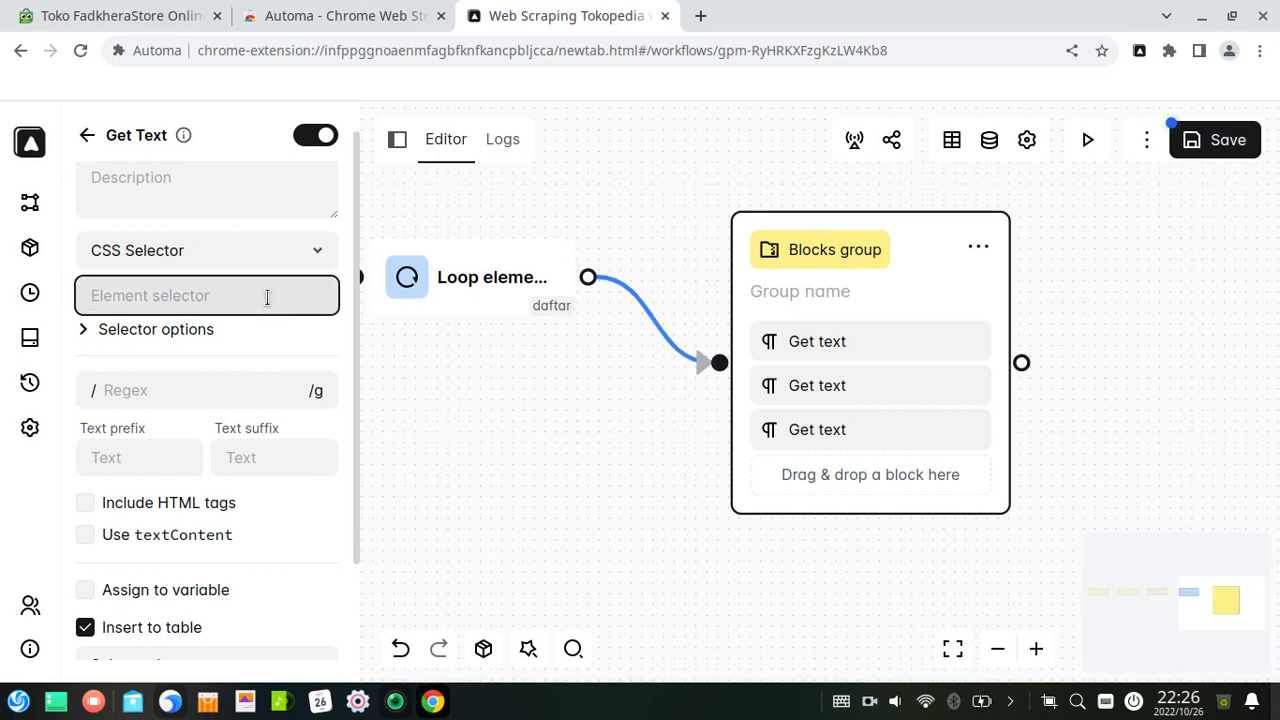
type("div[class=\"prd_link-product-price css-1ksb19c\"]")
left_click(182, 330)
left_click(128, 356)
left_click(134, 383)
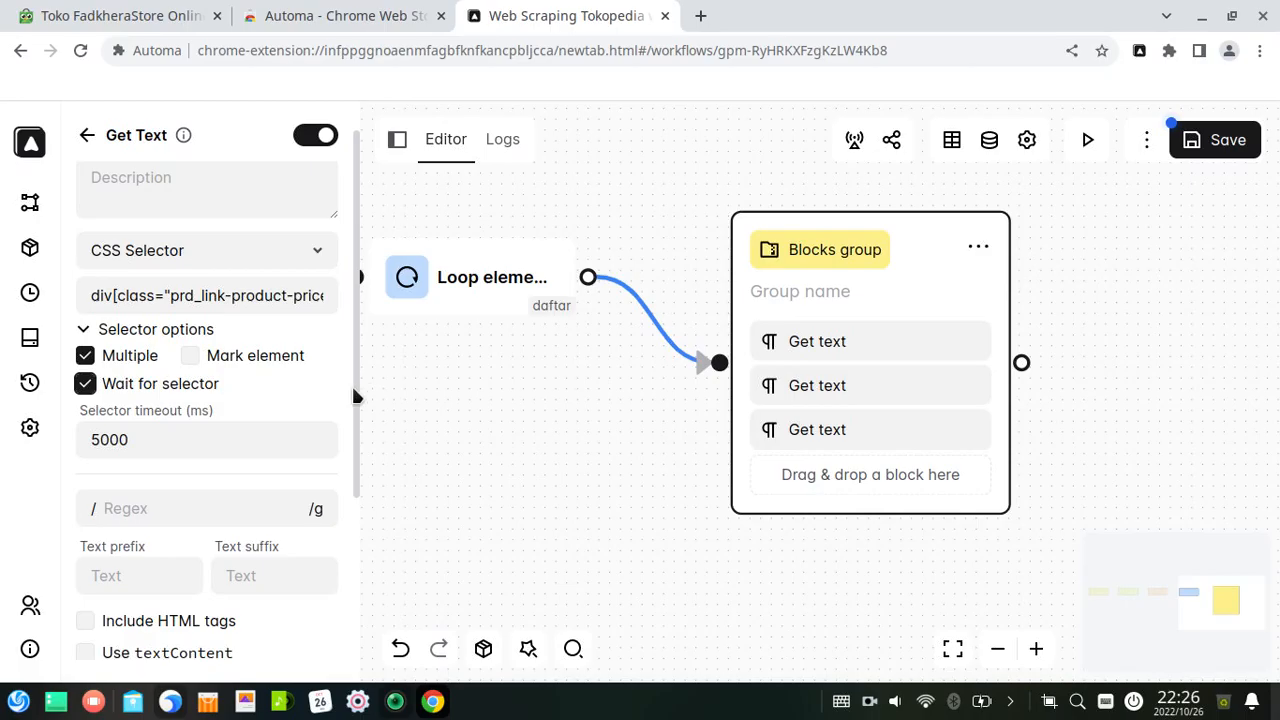
left_click(87, 439)
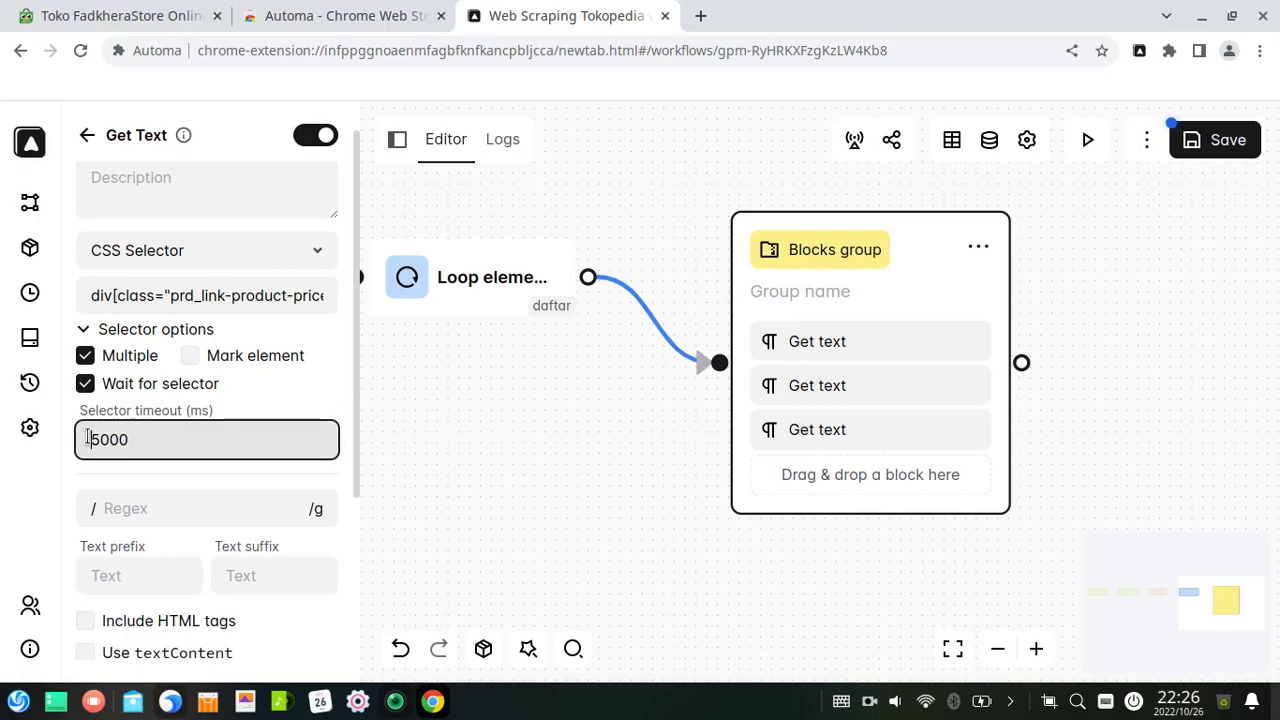
type("2")
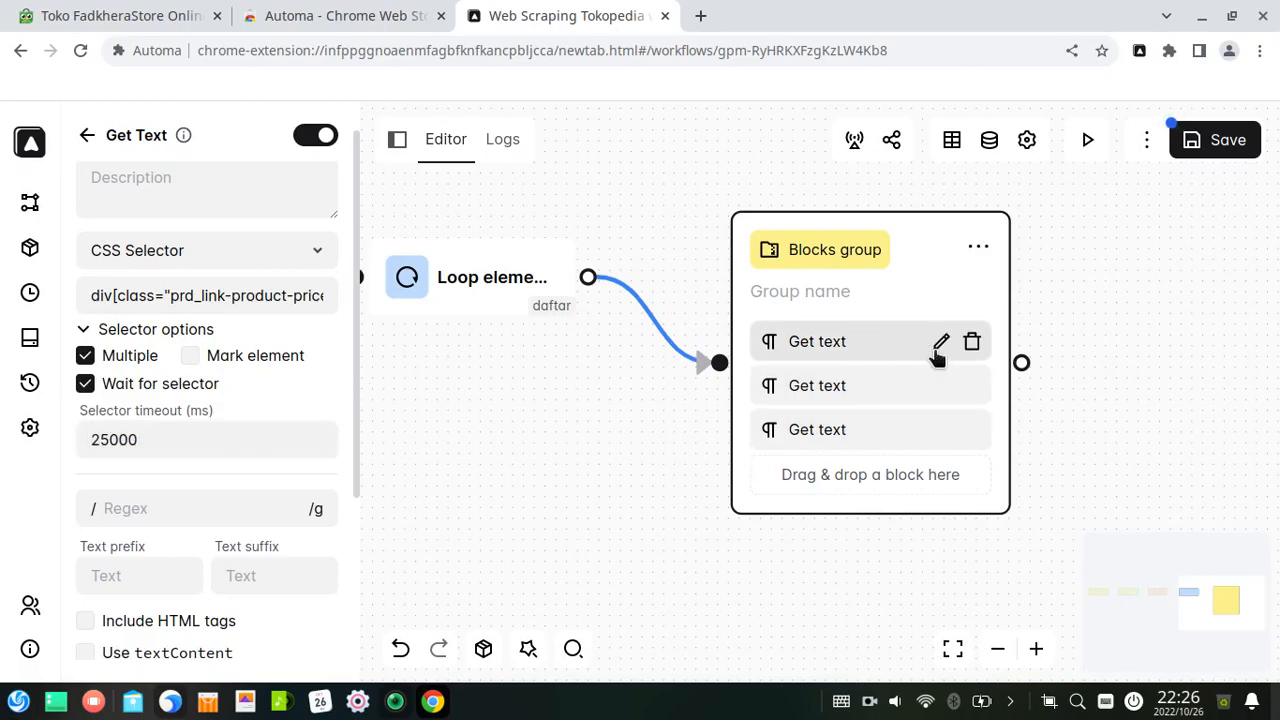
- Reopen the first Get Text block and set its selector timeout to 25000 ms
left_click(941, 343)
left_click(128, 334)
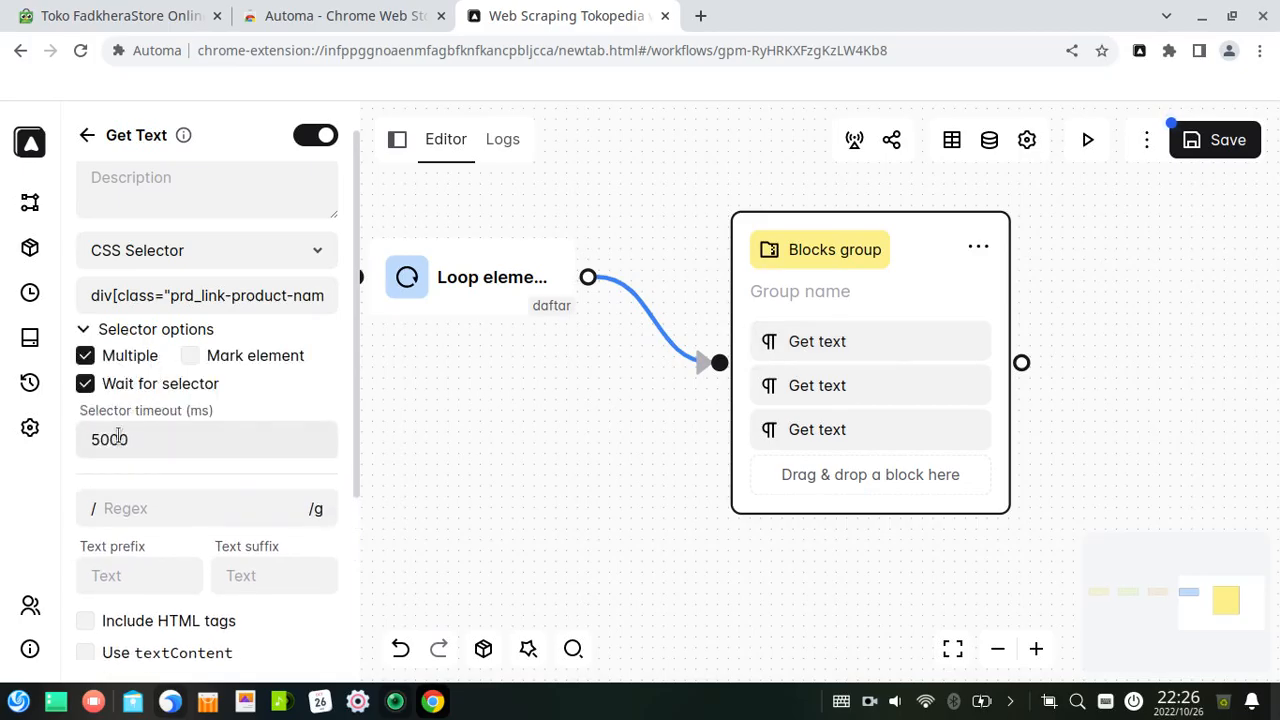
left_click(87, 439)
type("2")
- Reopen the second Get Text block and insert the price text into the harga column
left_click(820, 388)
left_click(938, 386)
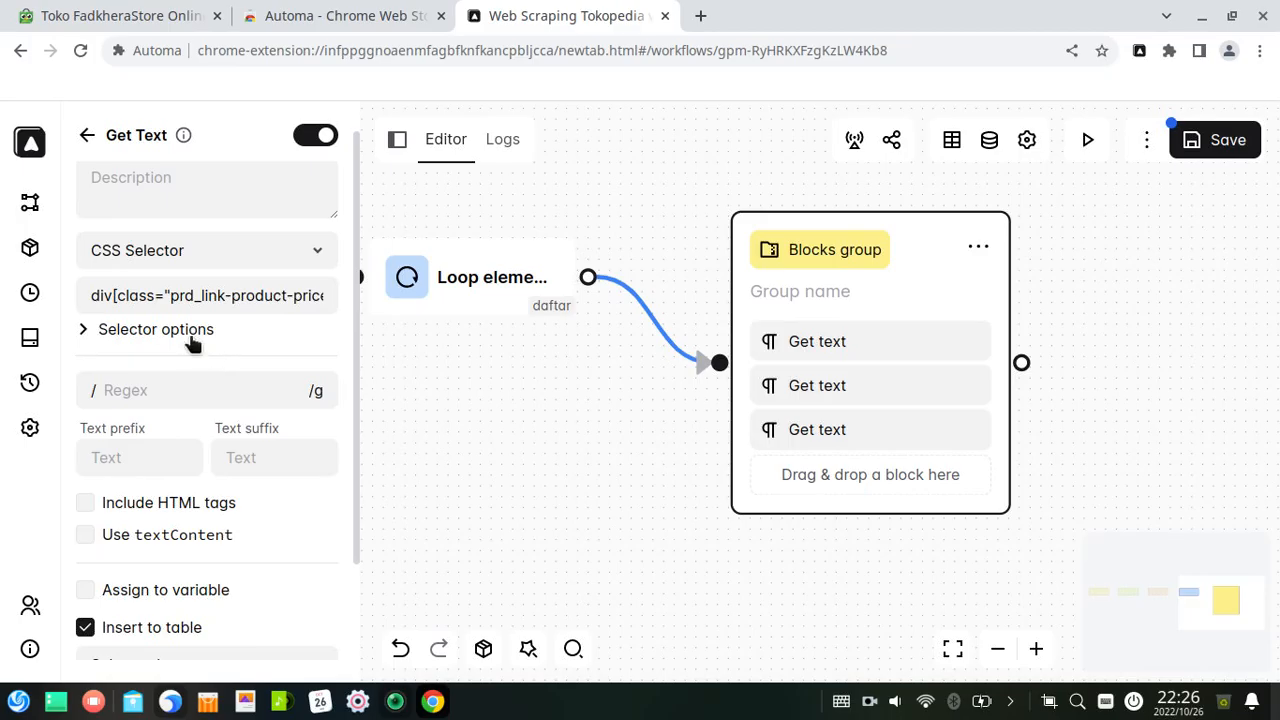
left_click(250, 340)
left_click_drag(356, 370, 357, 496)
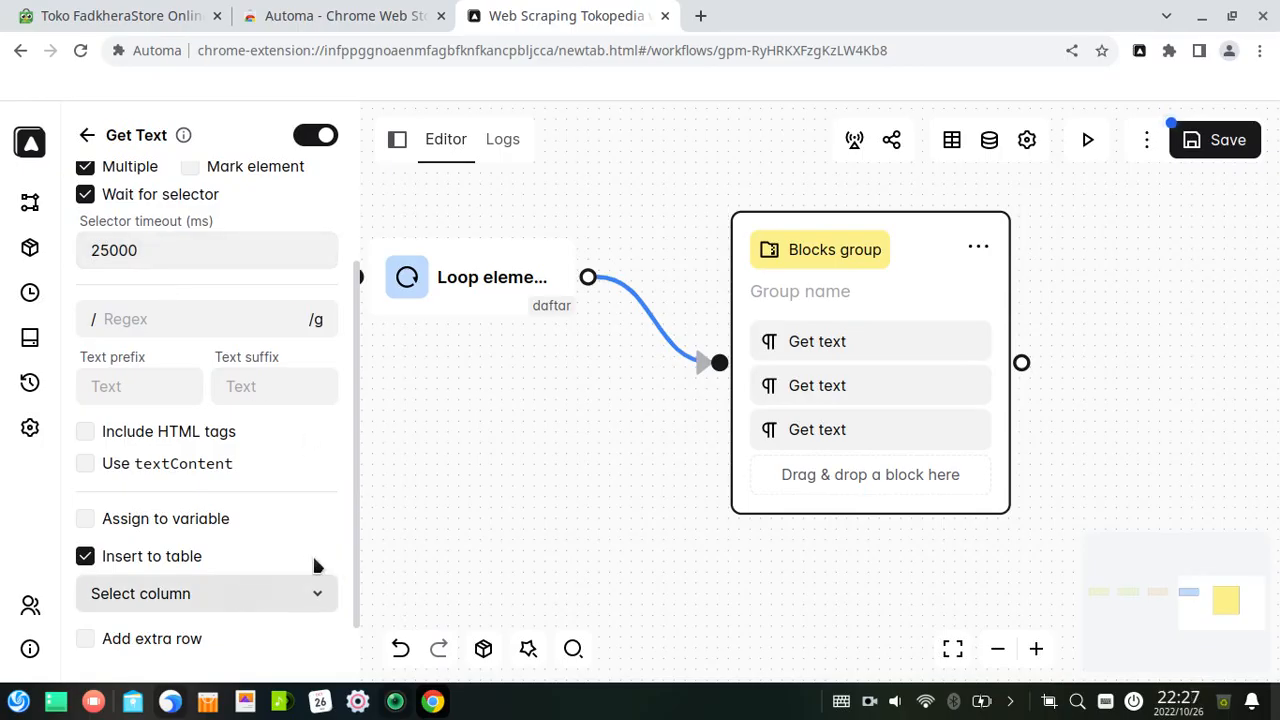
scroll(356, 500, "down", 1)
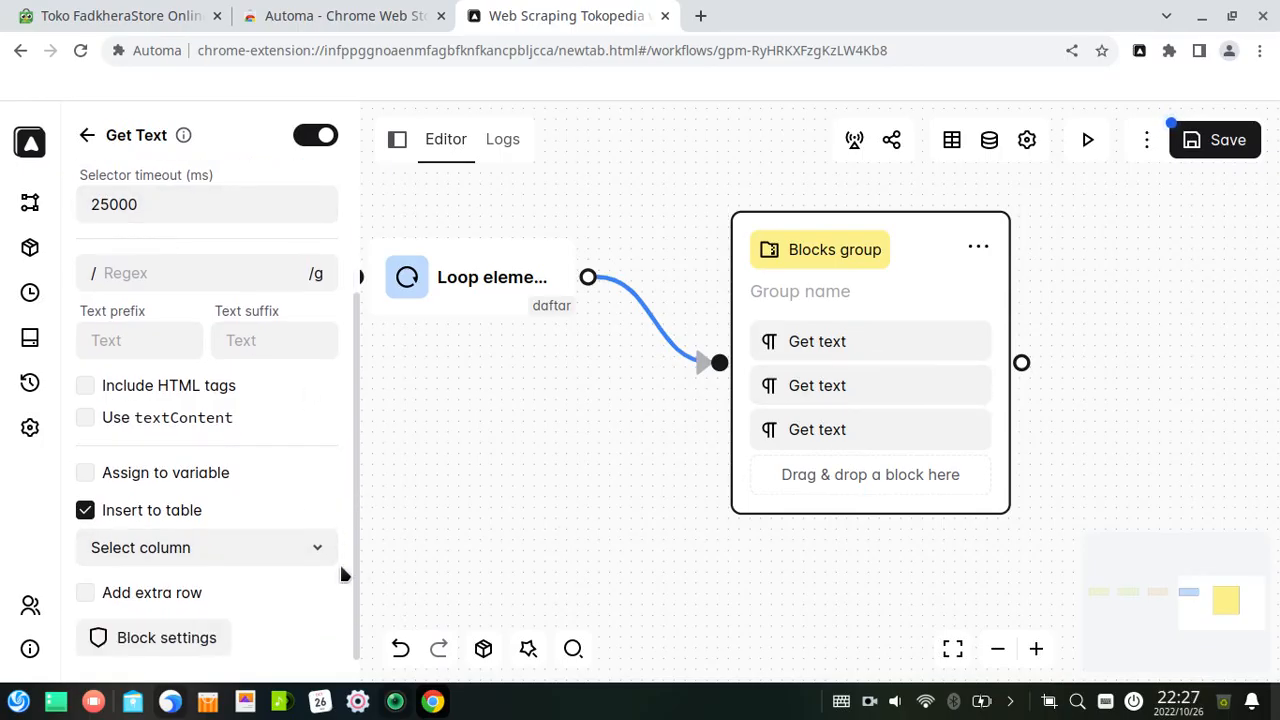
left_click(274, 547)
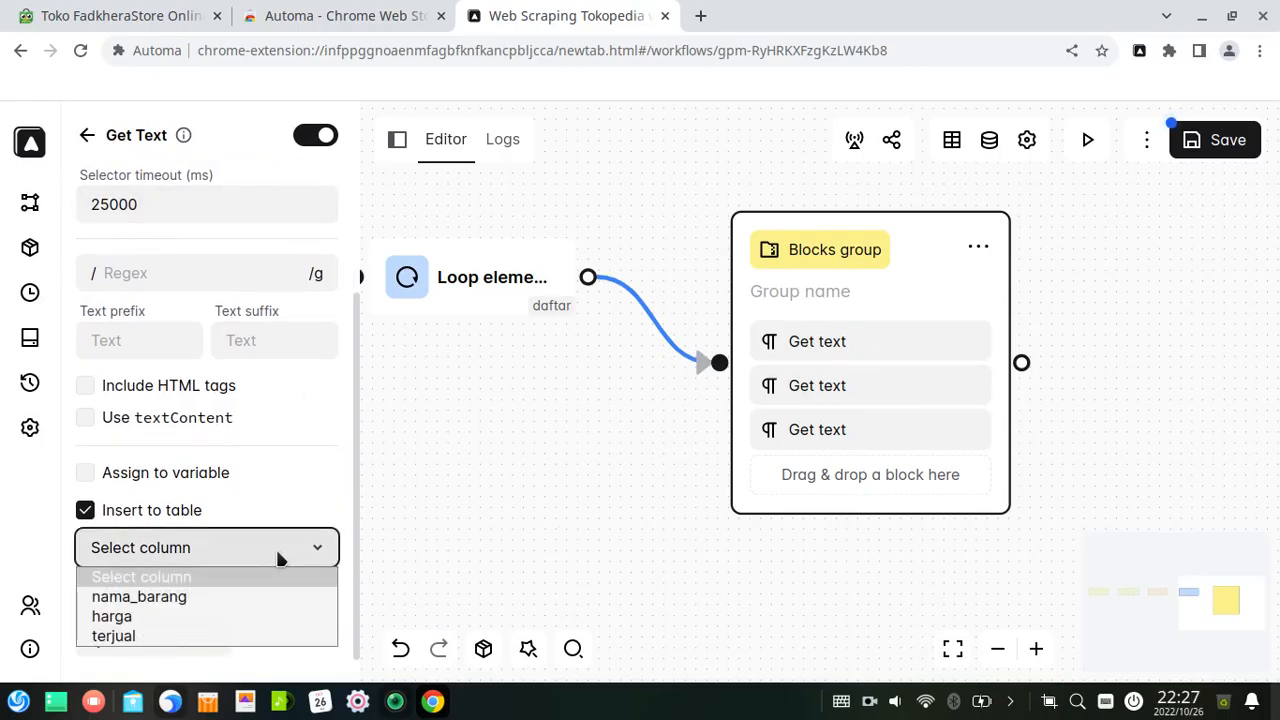
left_click(243, 616)
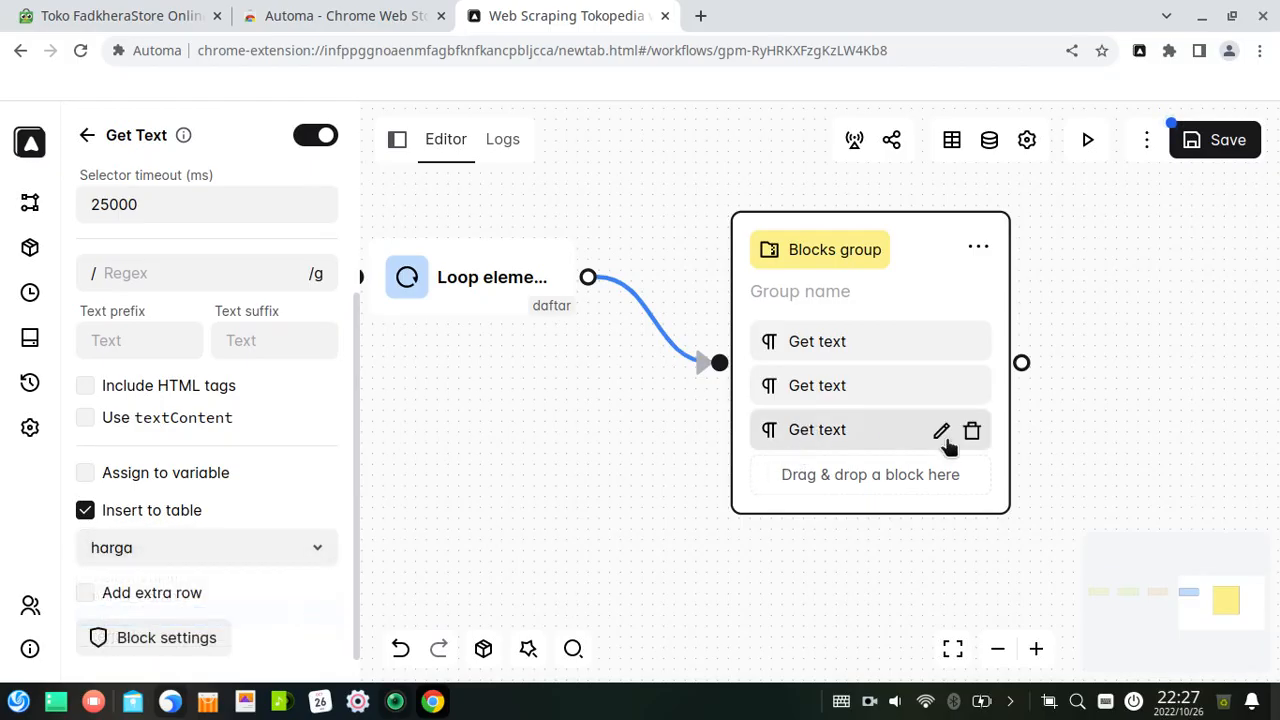
- Open the third Get Text block for editing, then pick a product's sold count on the store page and copy its class selector
left_click(941, 433)
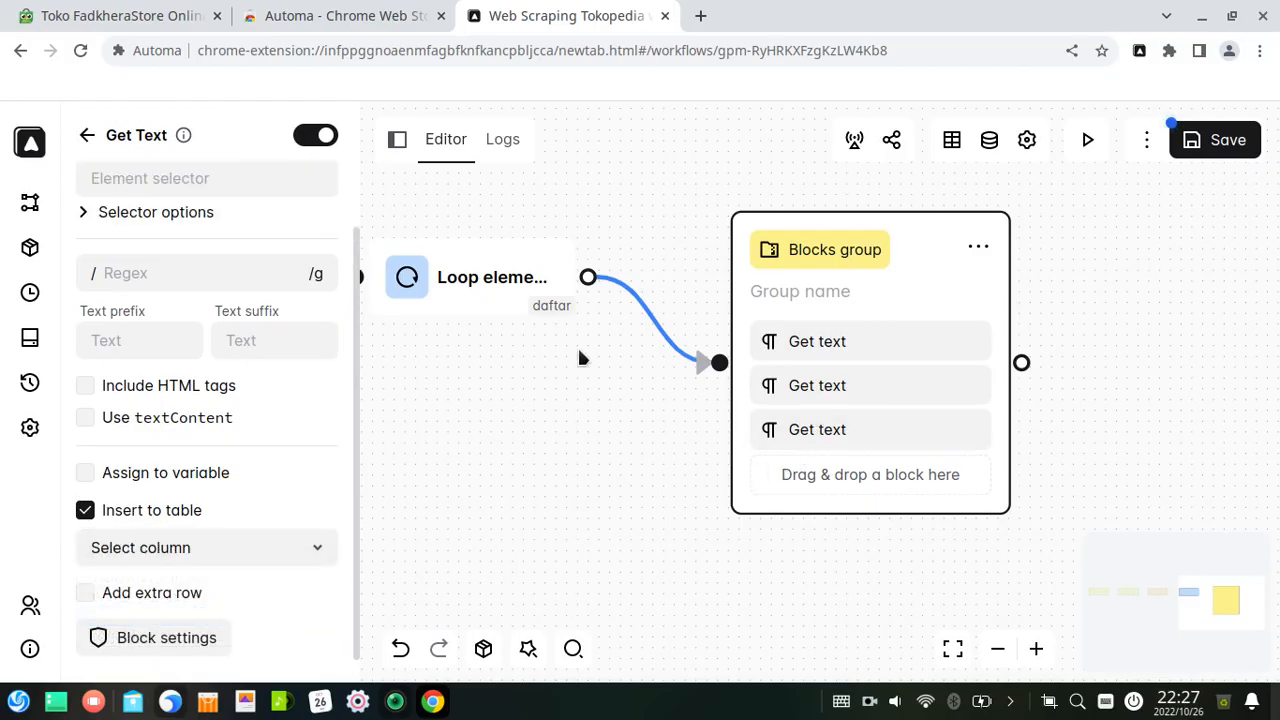
left_click(137, 14)
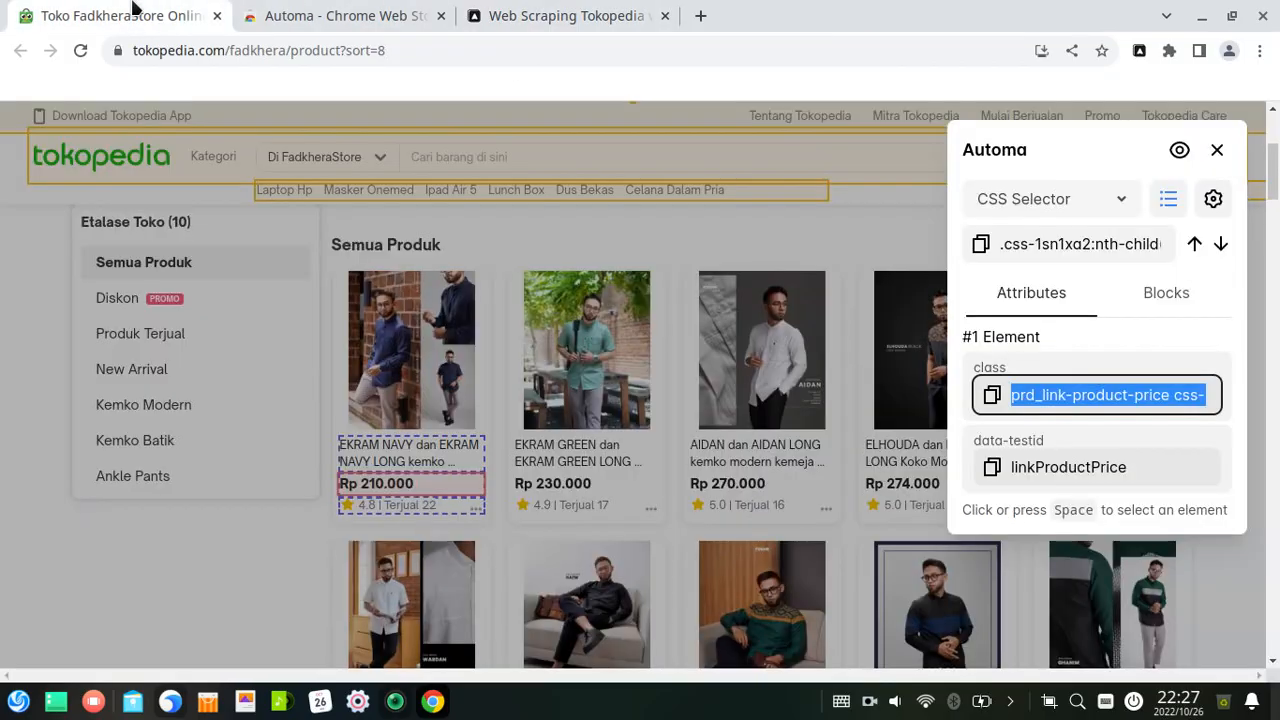
left_click(414, 505)
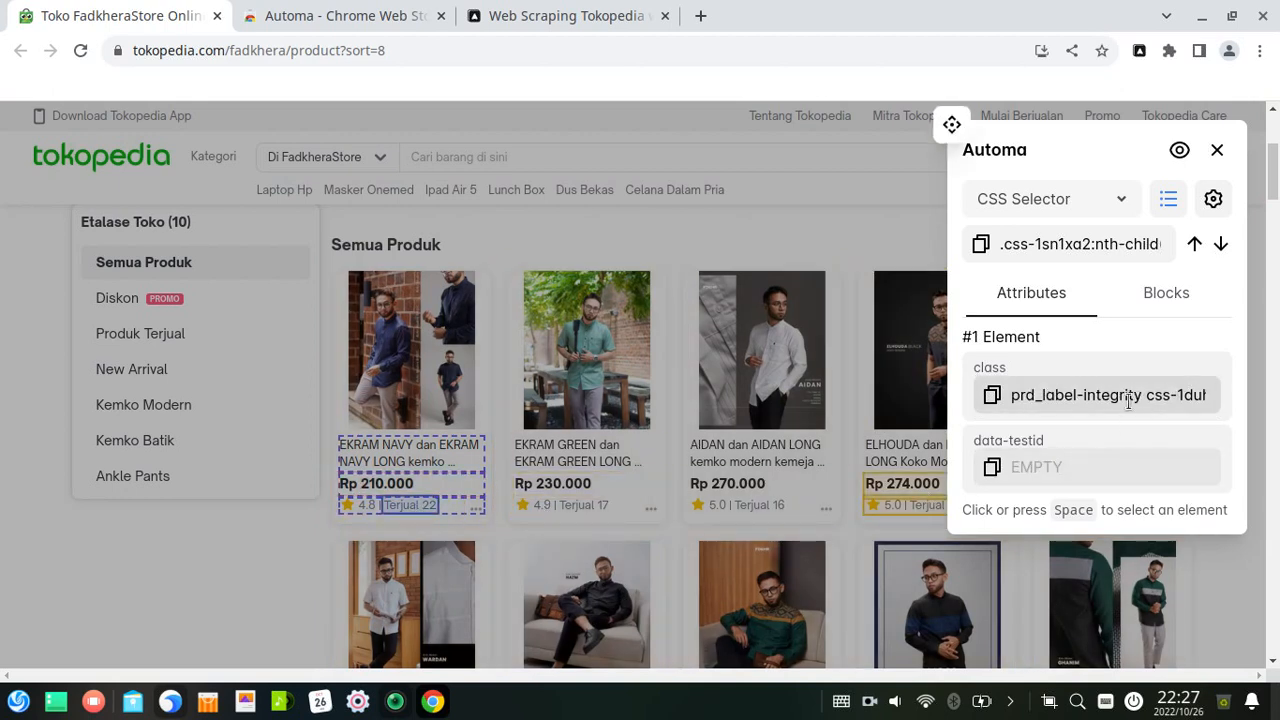
left_click(991, 400)
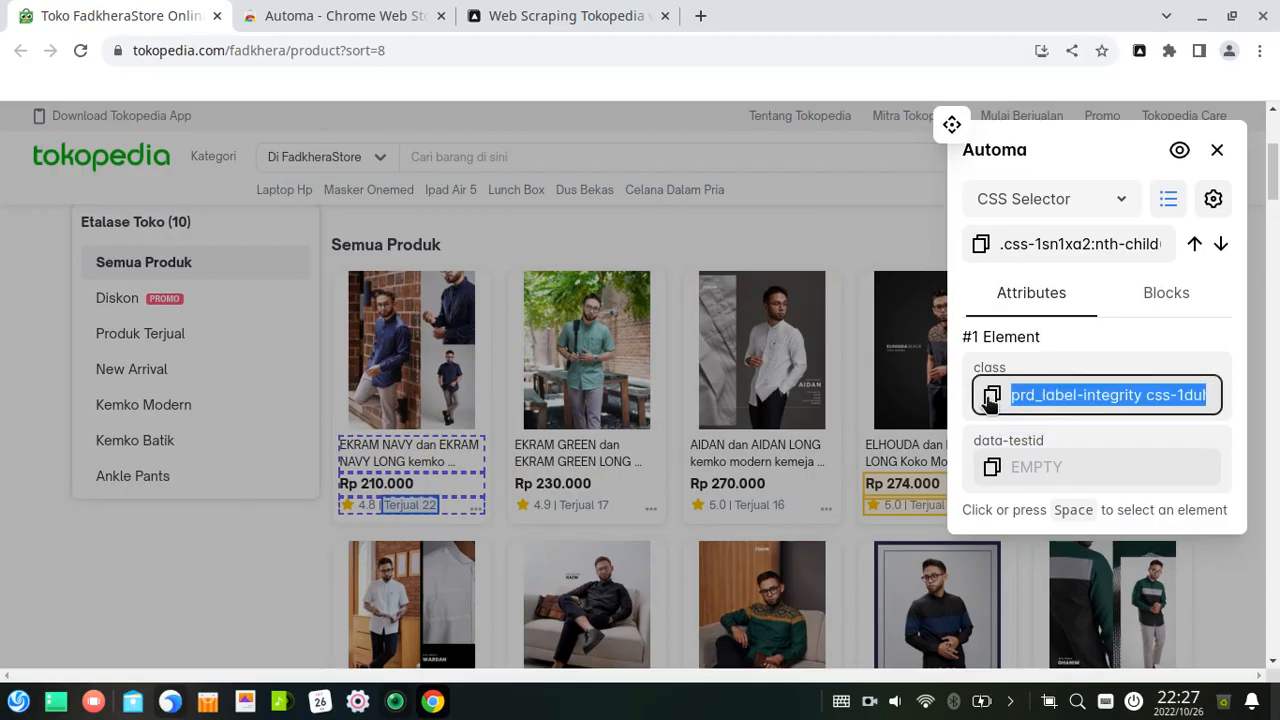
- Paste span[class="prd_label-integrity css-1duhs3e"] into the third Get Text block and enable Multiple and Wait for selector with a 25000 ms timeout
left_click(543, 18)
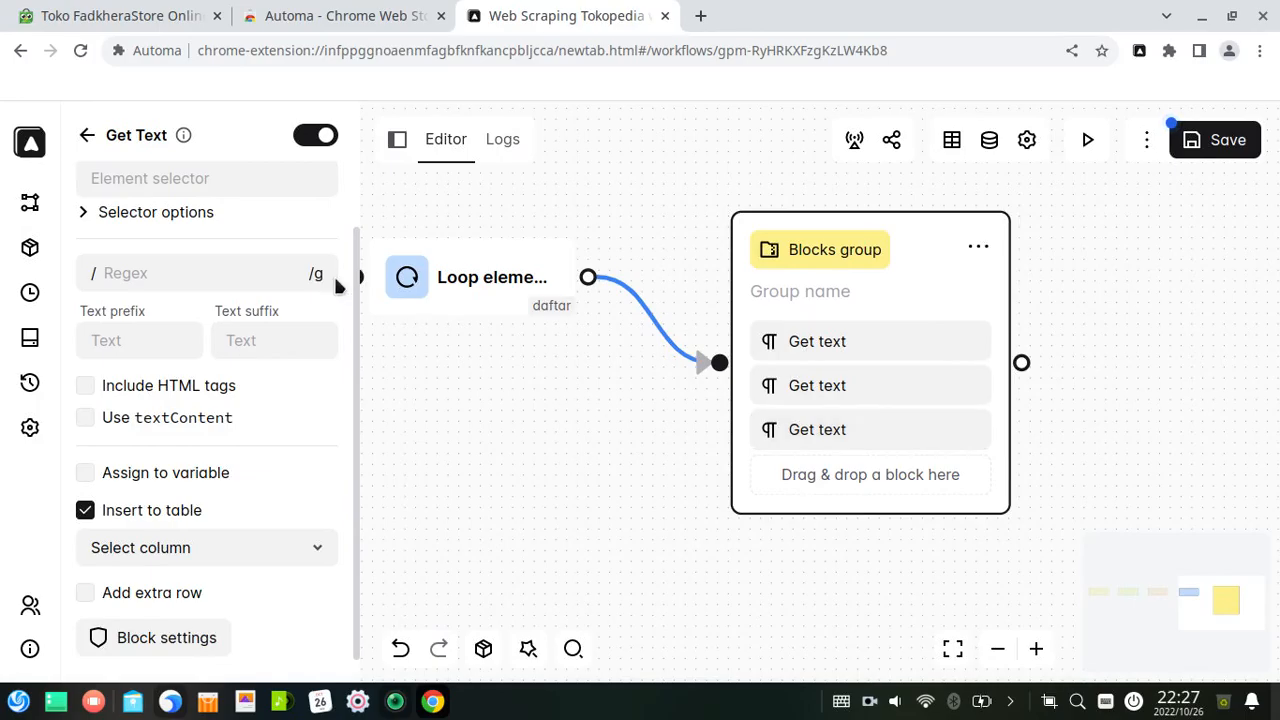
left_click(180, 178)
scroll(180, 200, "up", 1)
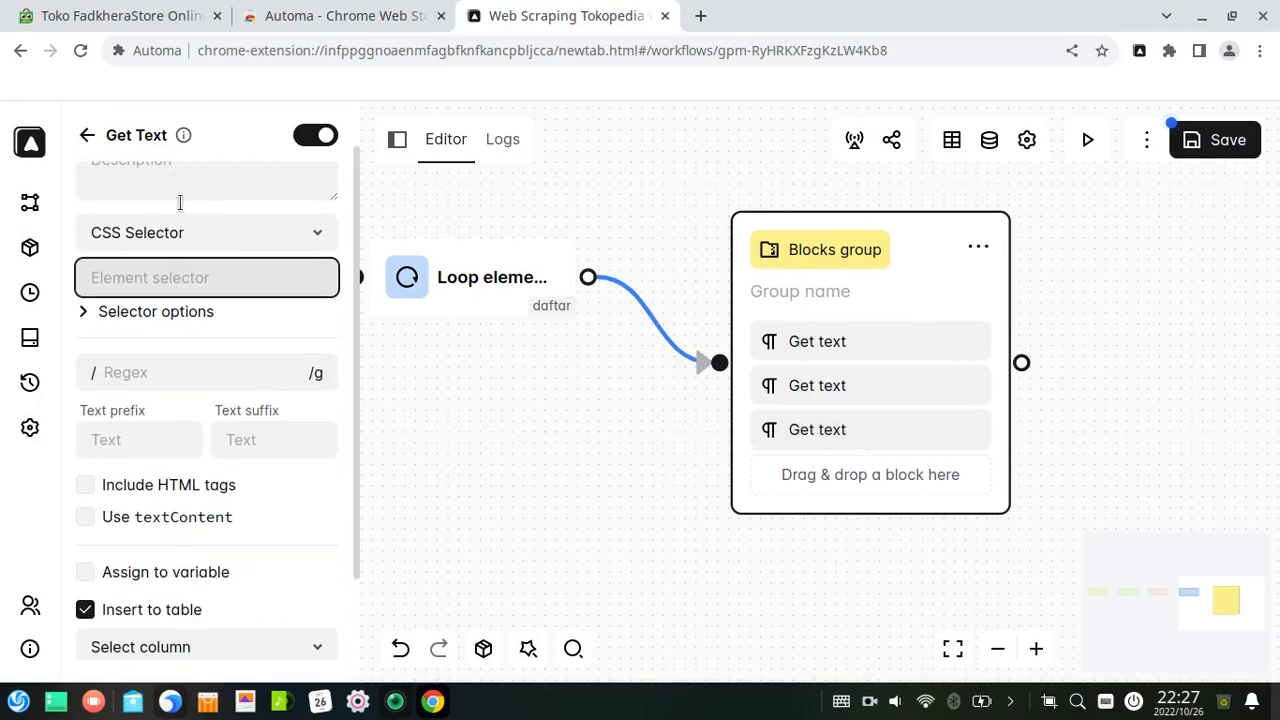
type("span[class=\"prd_label-integrity css-1duhs3e\"]")
left_click(157, 314)
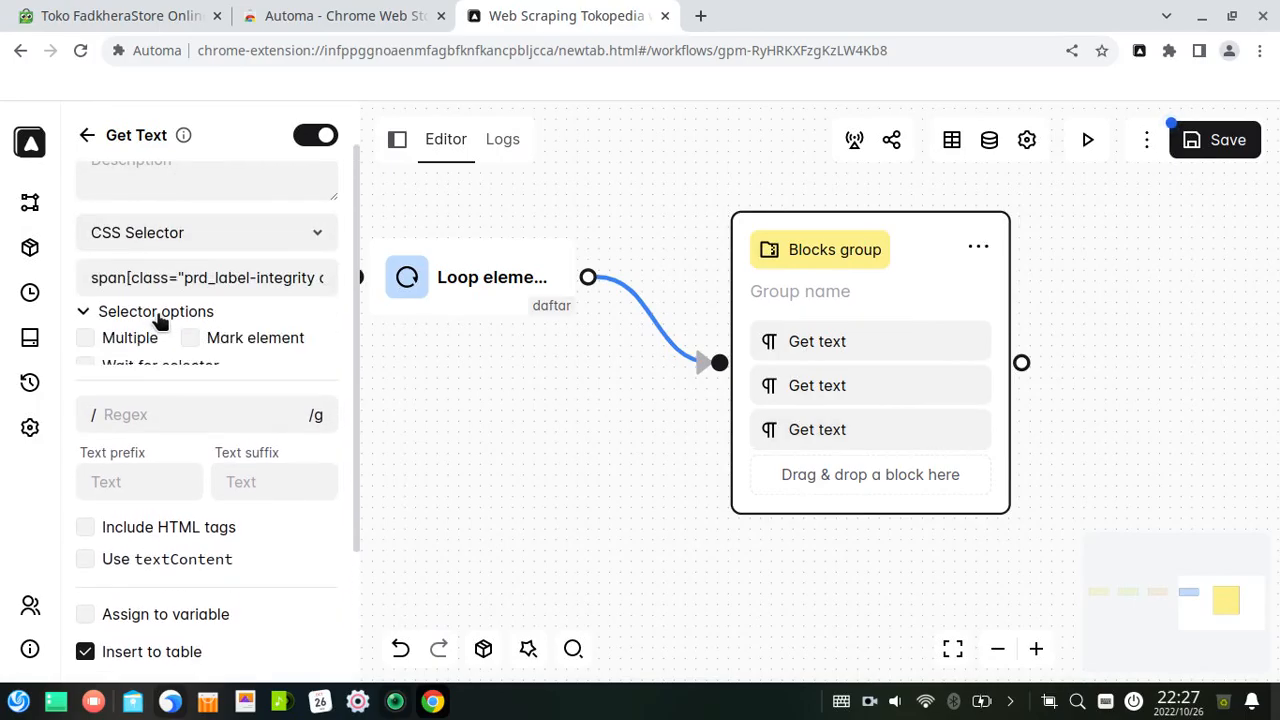
left_click(124, 346)
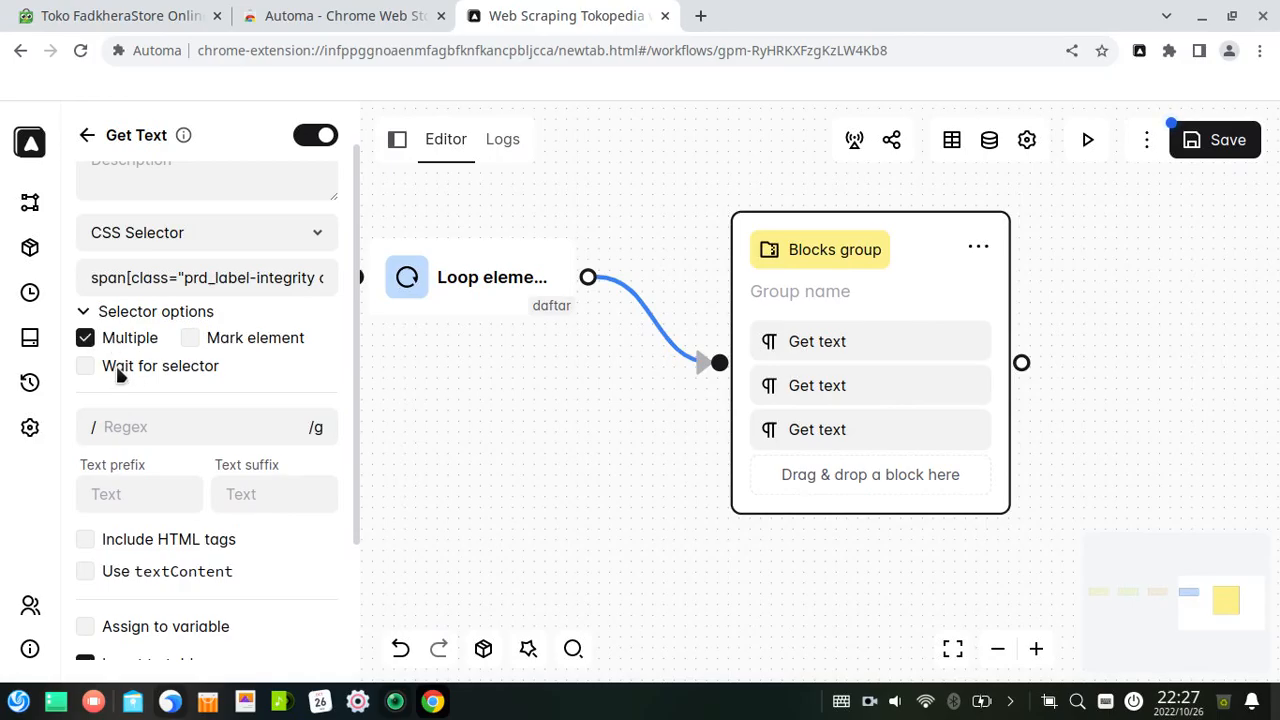
left_click(115, 365)
left_click(87, 423)
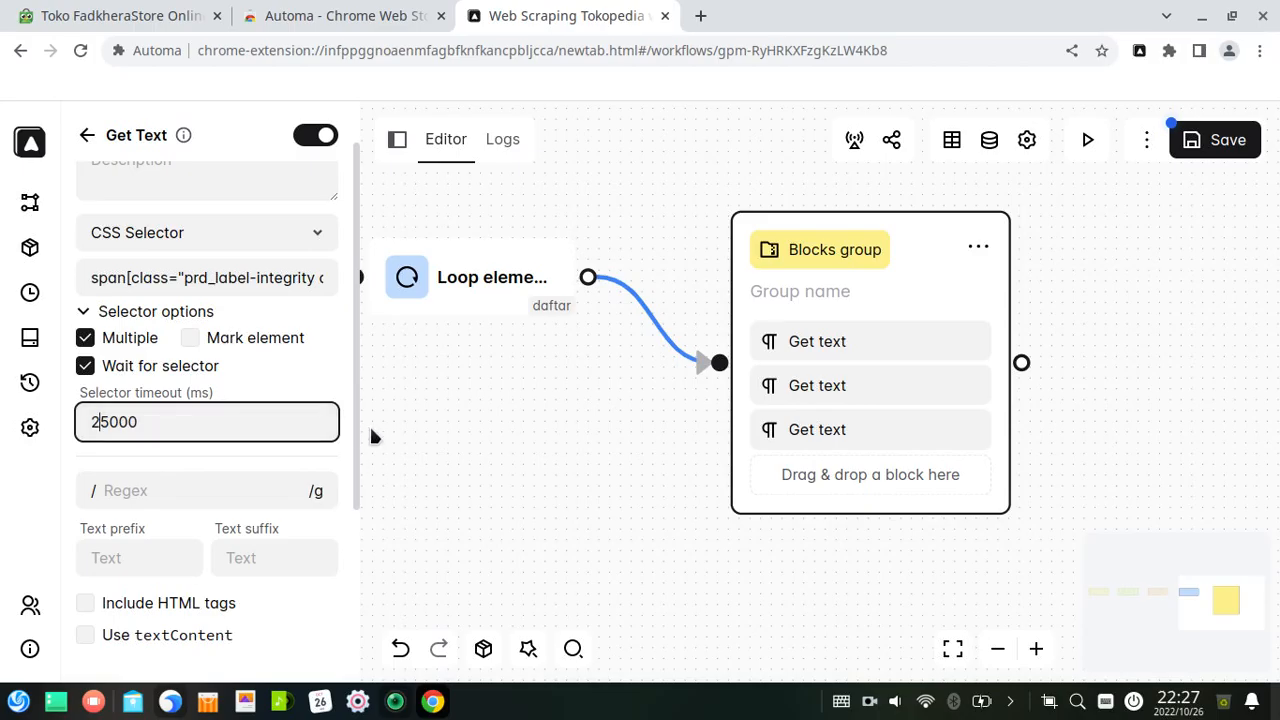
- Insert the third Get Text block's sold-count text into the terjual table column
left_click_drag(357, 437, 361, 572)
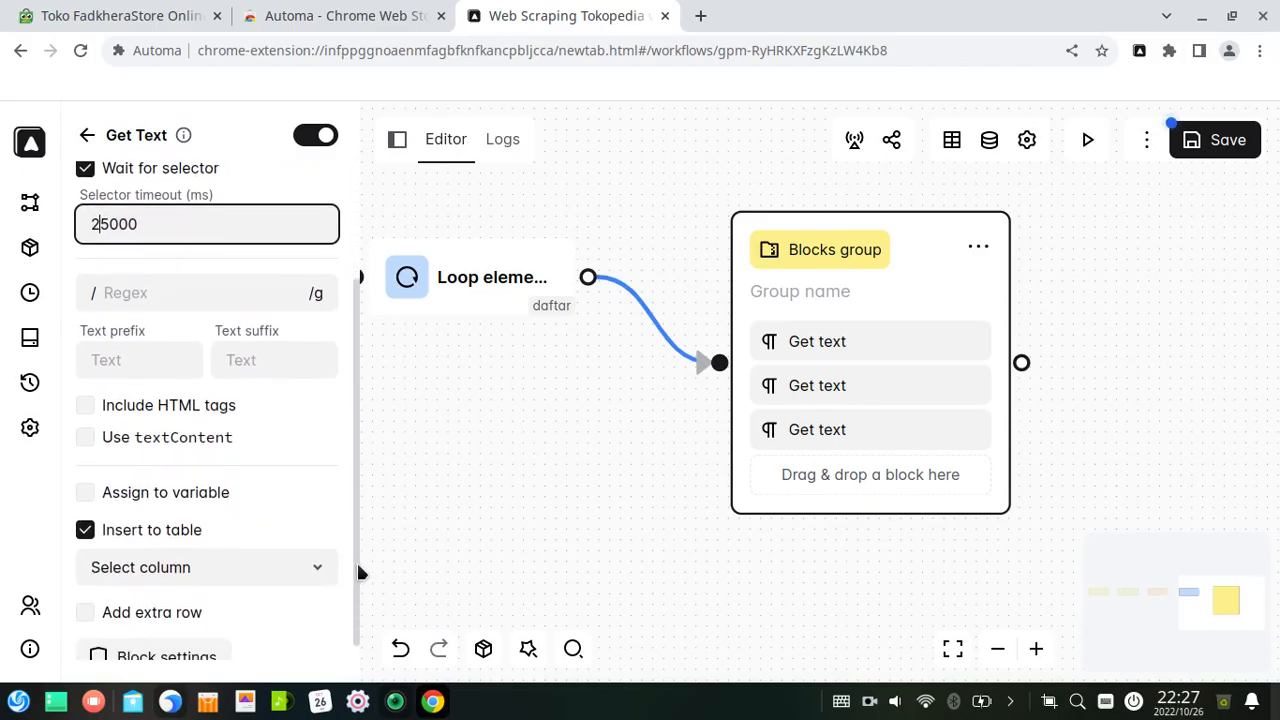
left_click(203, 562)
left_click(175, 657)
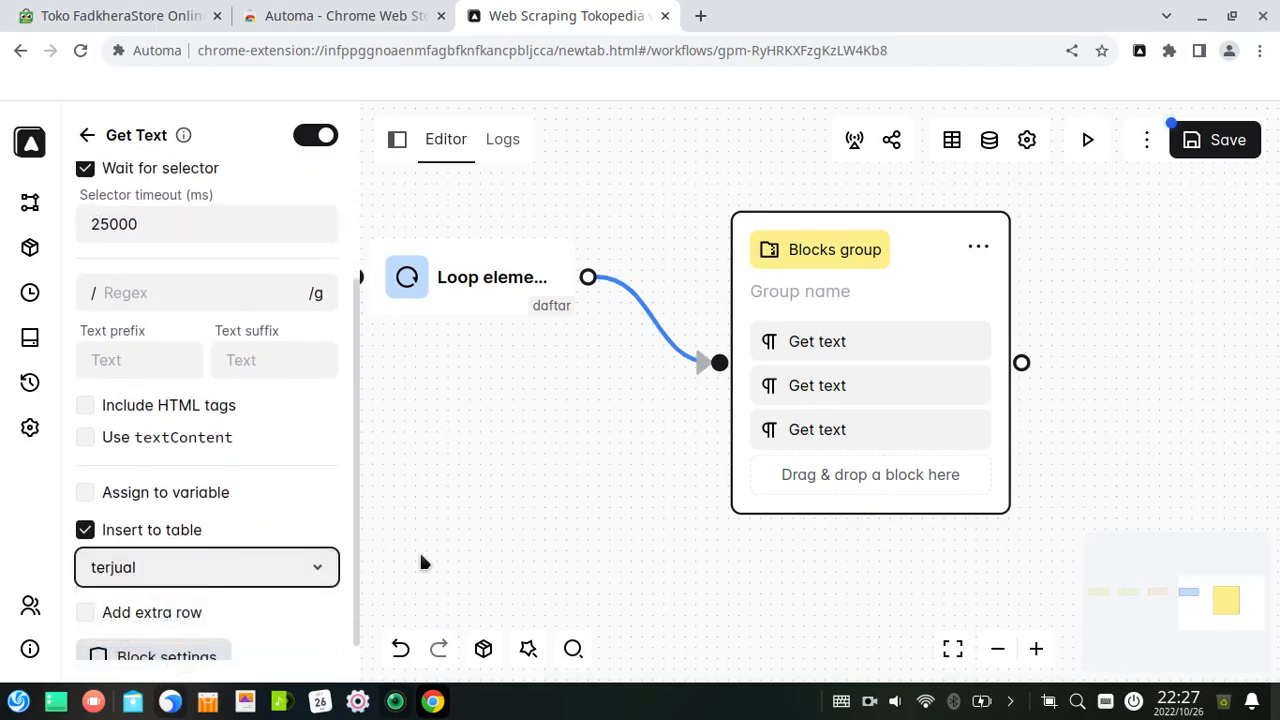
- Auto-align the workflow's blocks on the canvas
left_click_drag(517, 488, 469, 491)
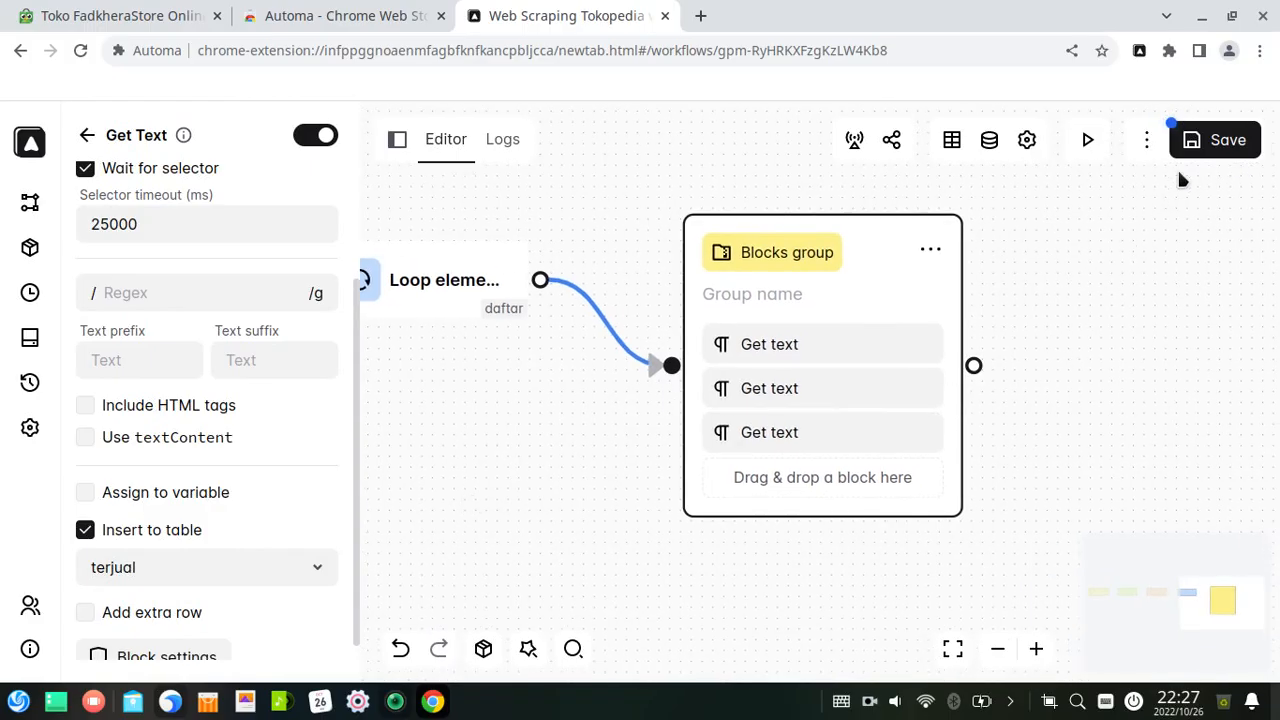
left_click(528, 650)
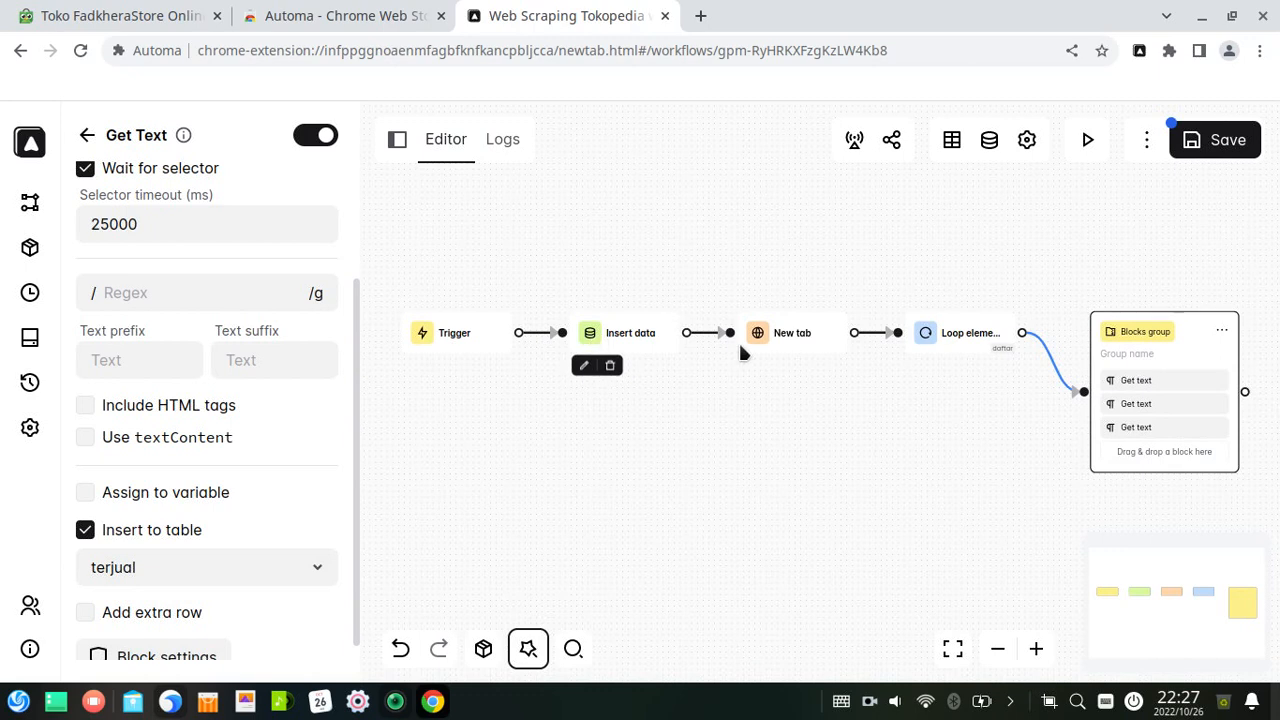
left_click_drag(943, 446, 724, 459)
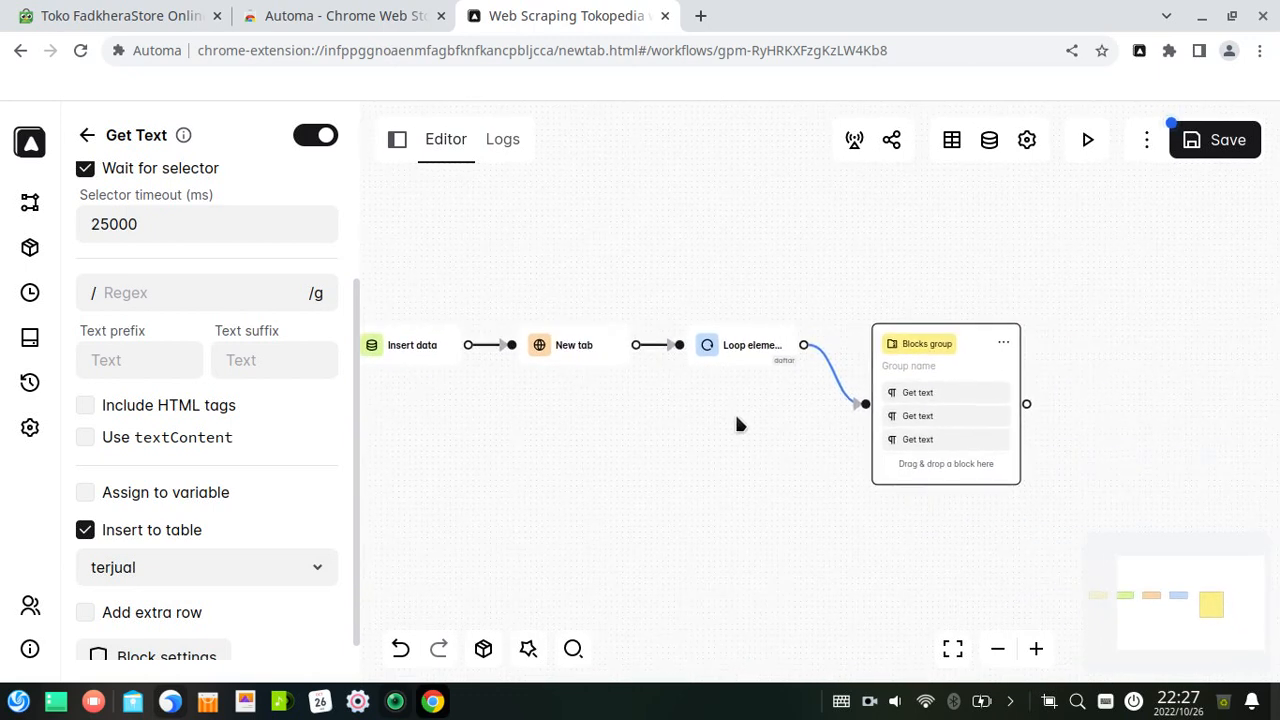
left_click_drag(1053, 520, 896, 499)
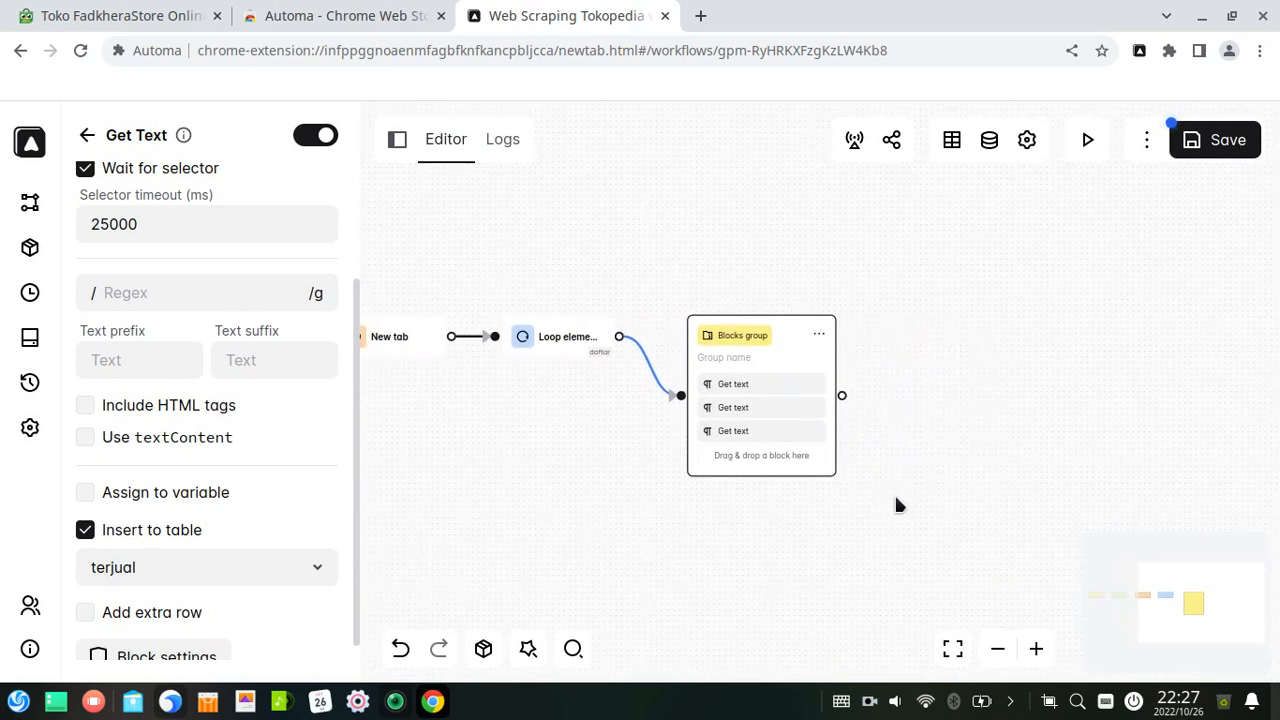
- Find the Export Data block, add it after the Blocks group, and connect the group's output to it
left_click(88, 137)
left_click(211, 200)
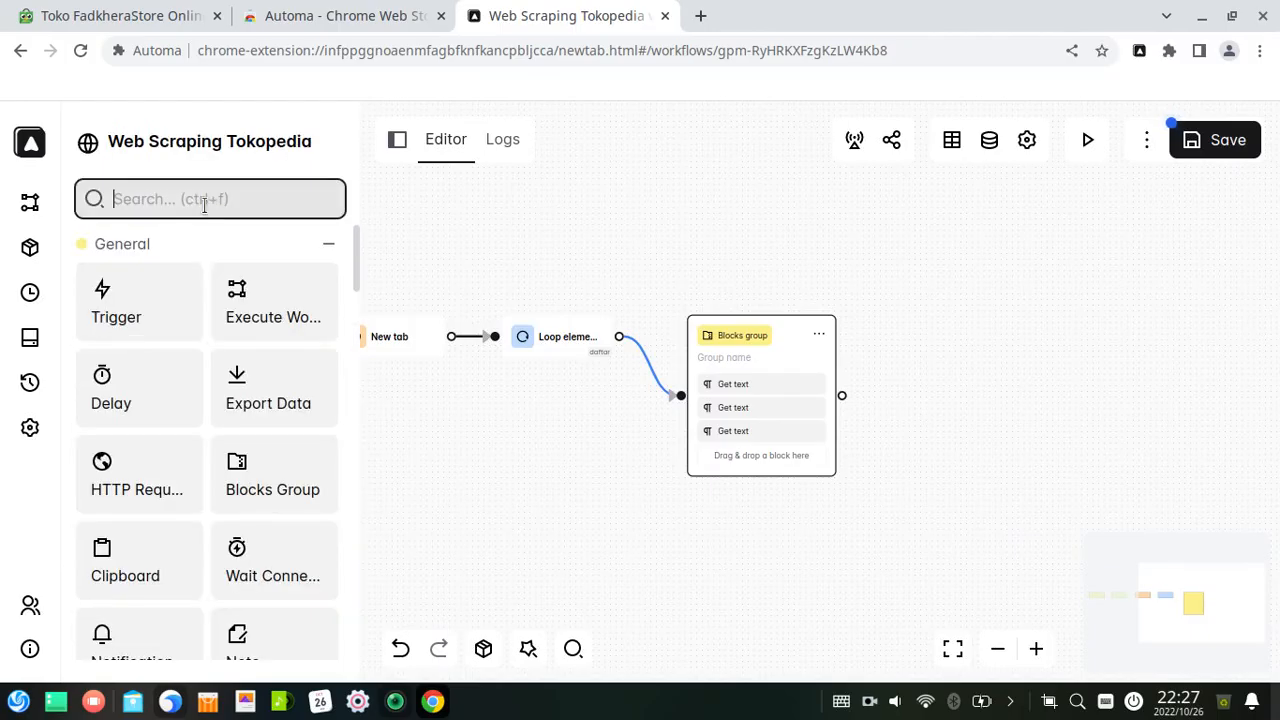
type("ex")
left_click_drag(268, 290, 960, 400)
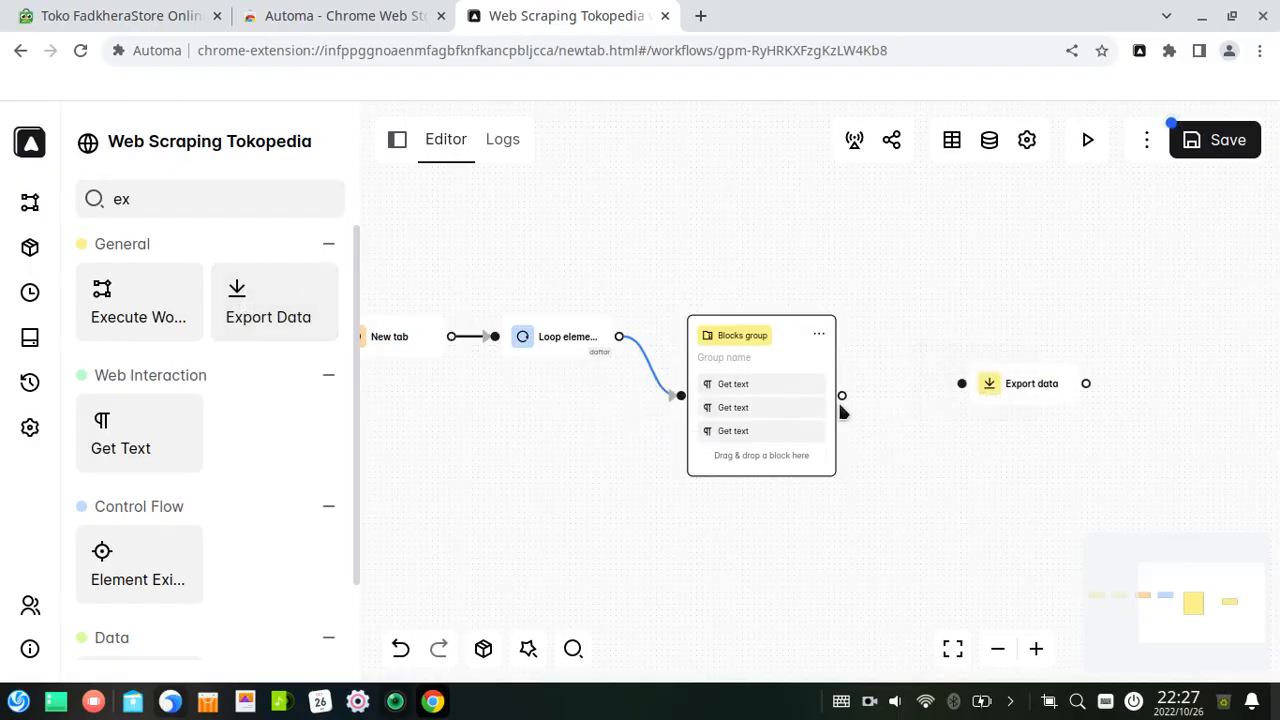
left_click_drag(842, 397, 962, 385)
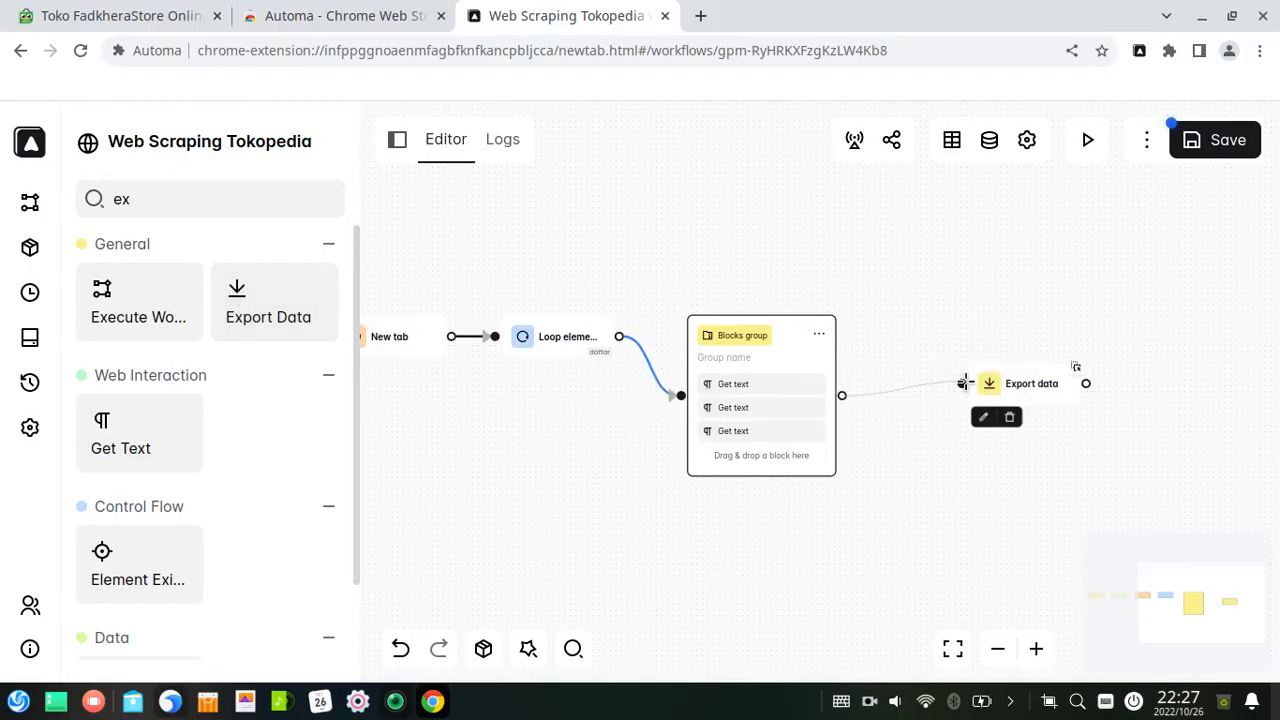
- Edit the Export Data block, keeping Table as the data to export, and set its file name to {{variables@param}}
left_click(983, 417)
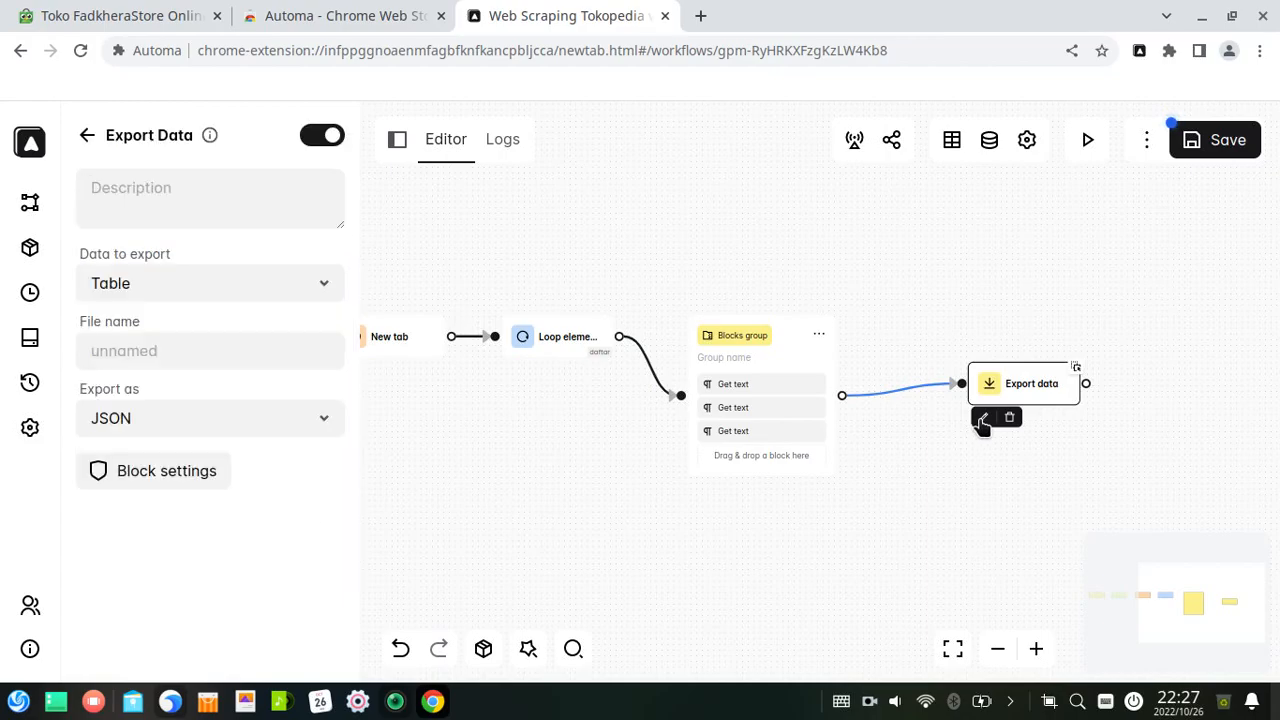
left_click(163, 285)
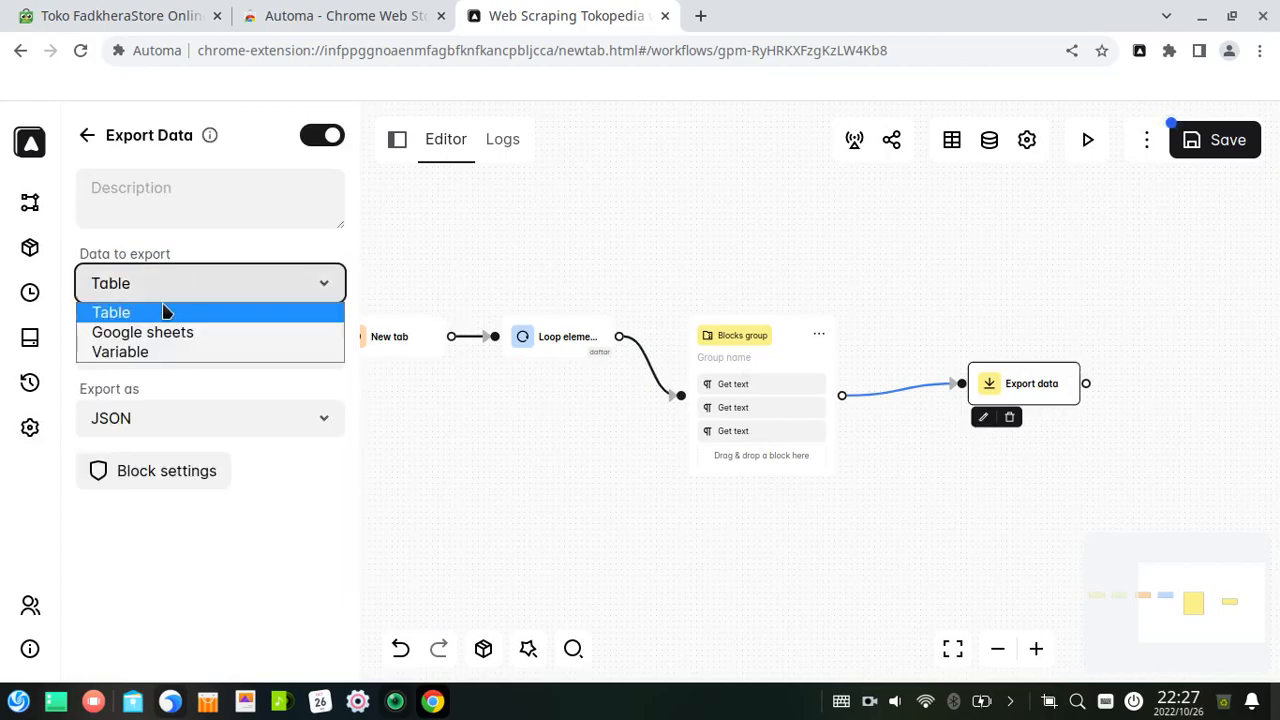
left_click(188, 285)
left_click(148, 350)
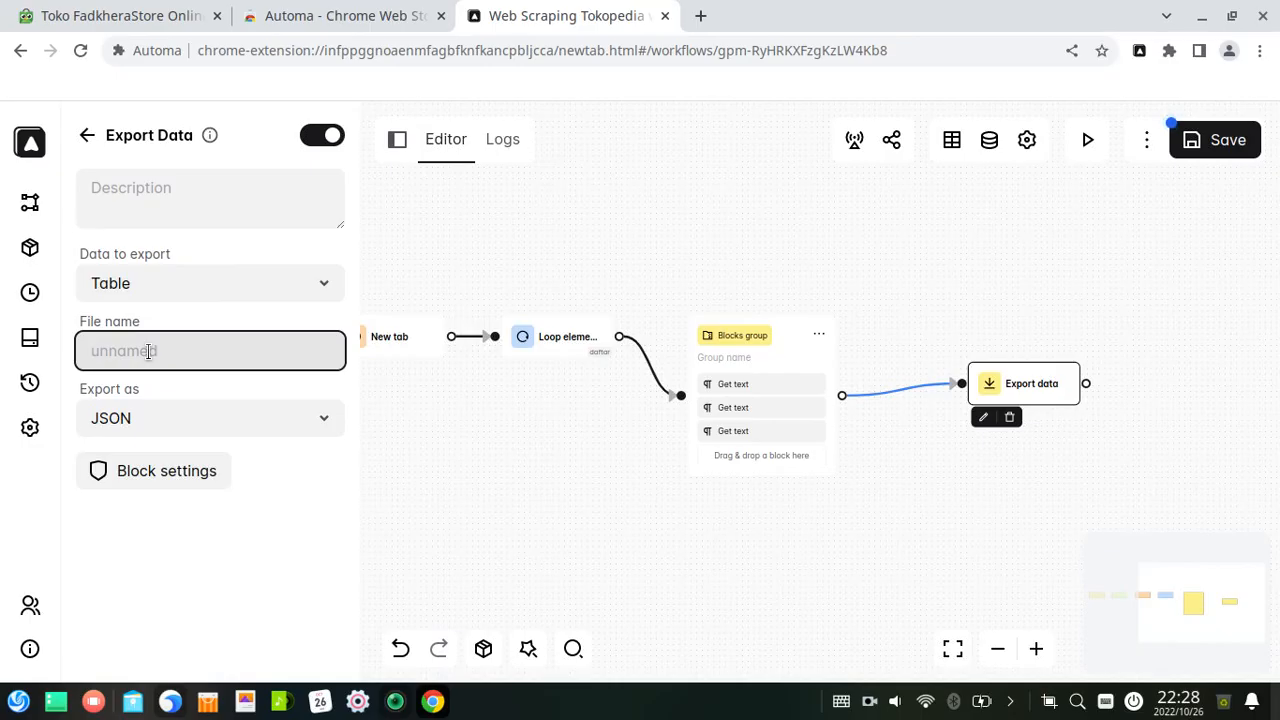
left_click(157, 15)
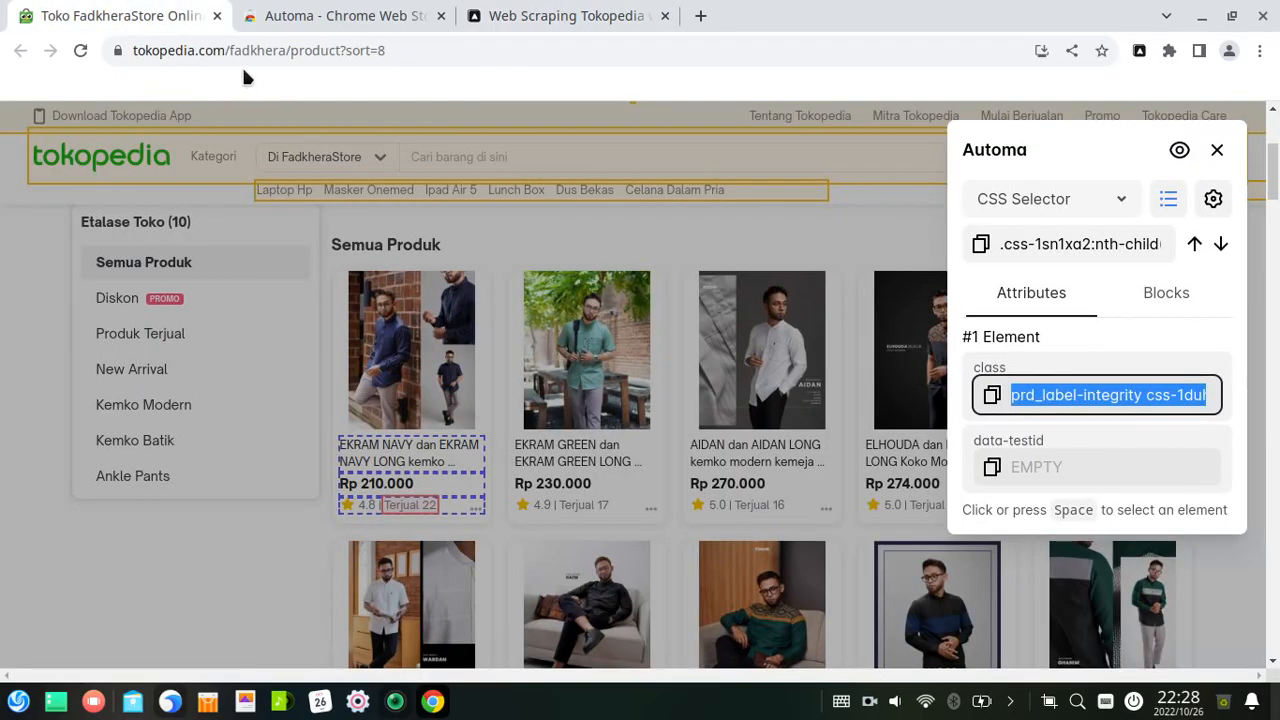
left_click(480, 15)
left_click(133, 358)
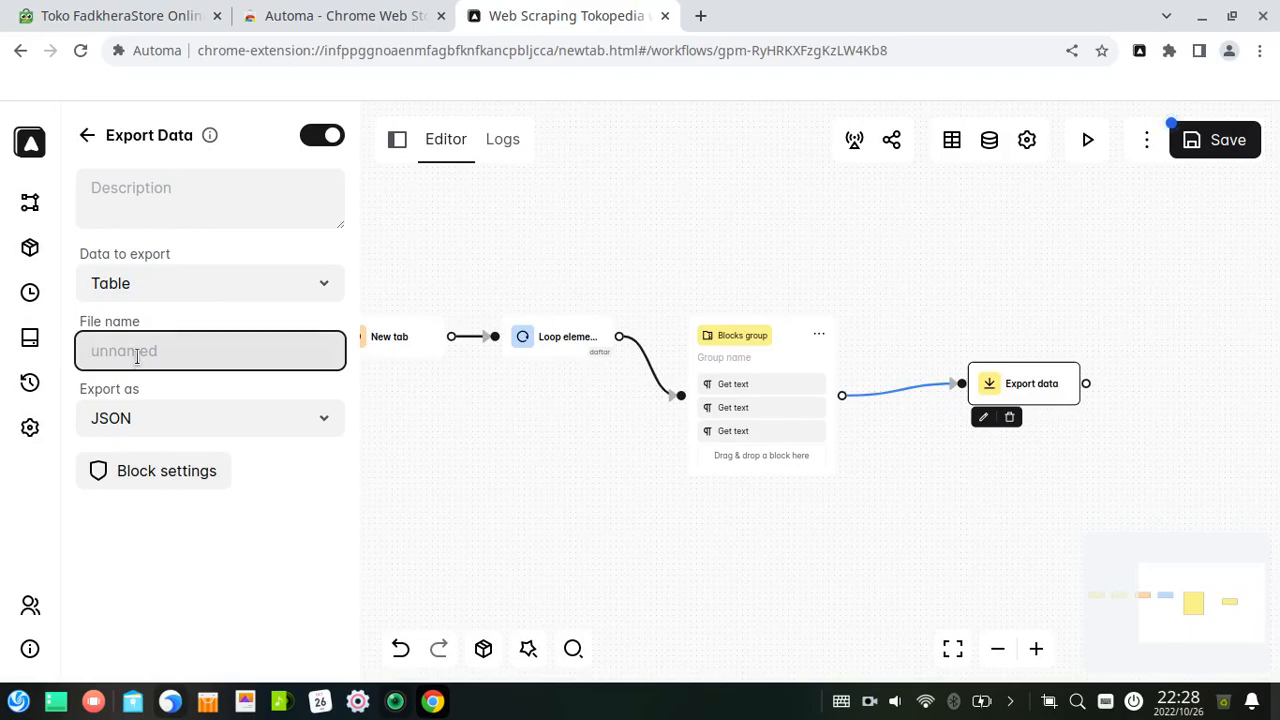
type("{{}}")
type("va")
type("riabl")
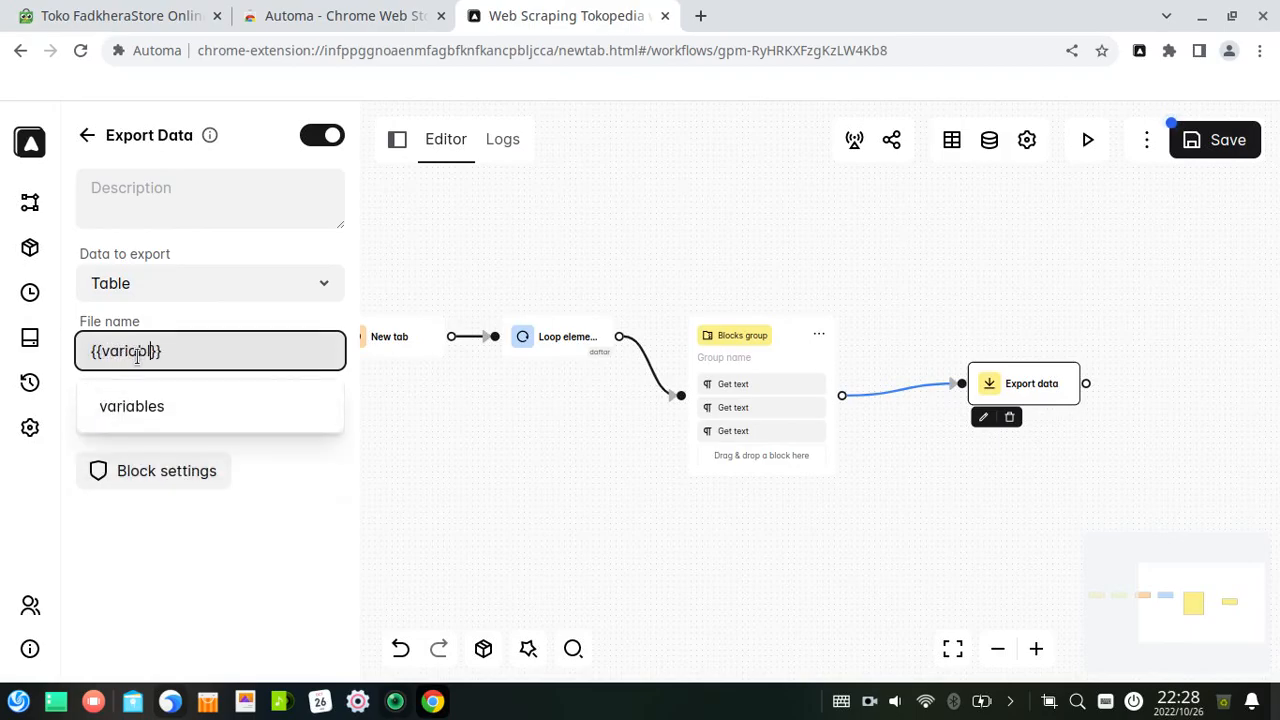
type("es@param")
left_click(434, 423)
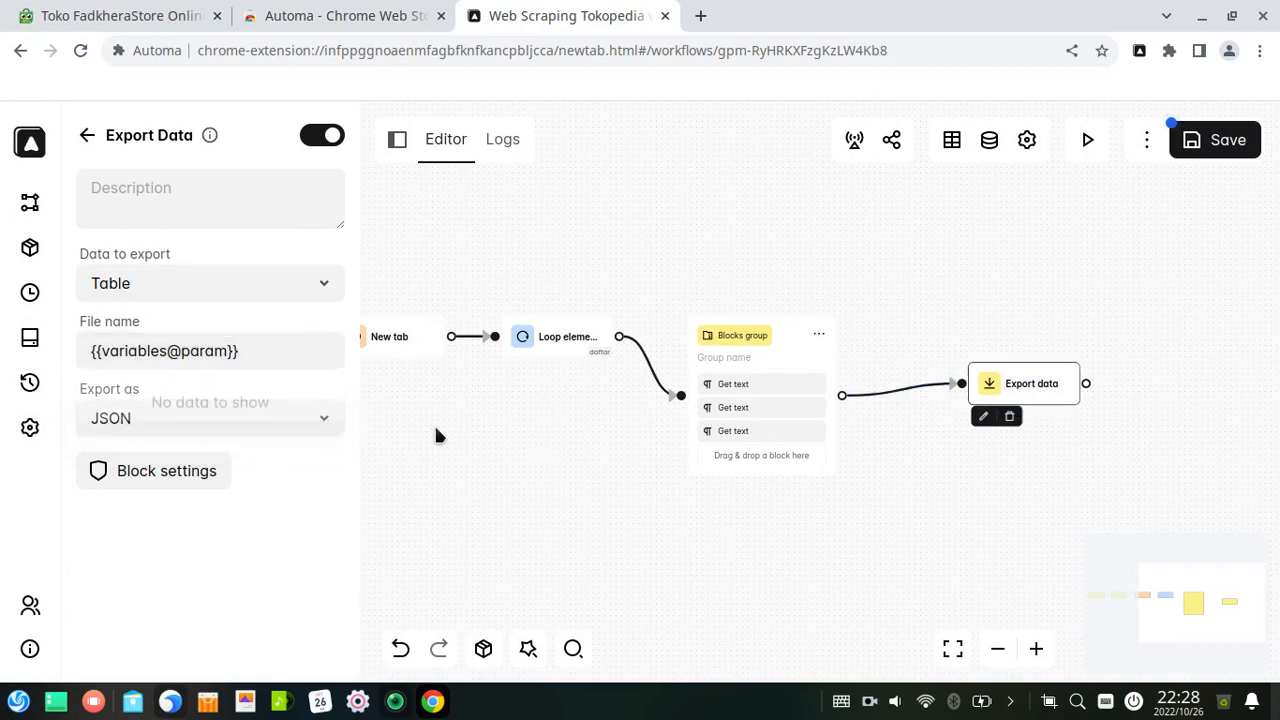
- Set the Export Data block's export format to CSV, leaving its CSV options at their defaults
left_click(170, 418)
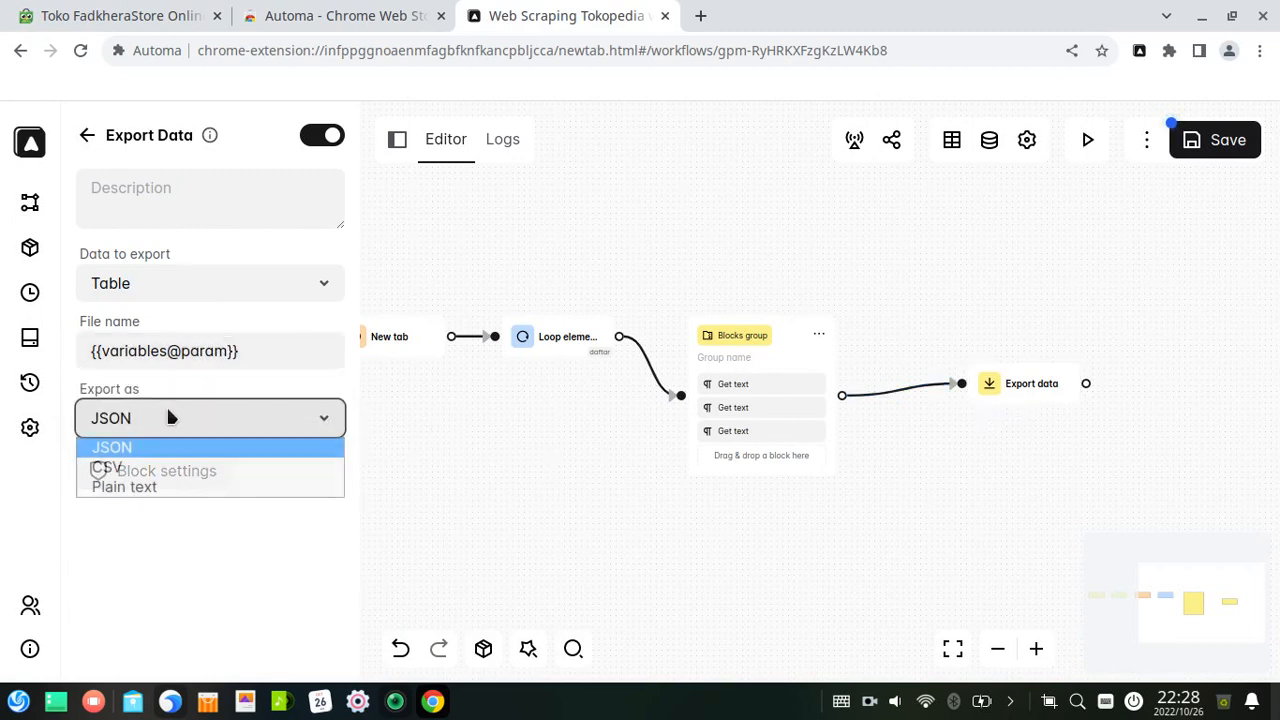
left_click(174, 468)
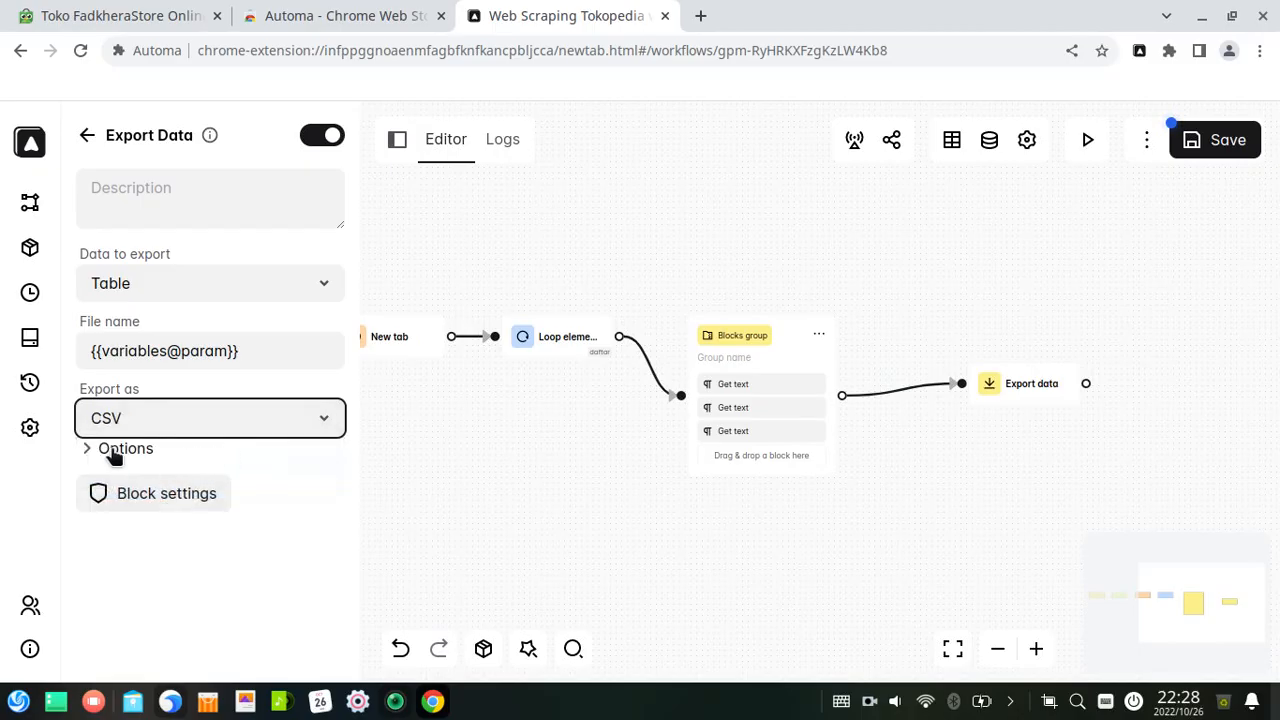
left_click(125, 450)
left_click(126, 452)
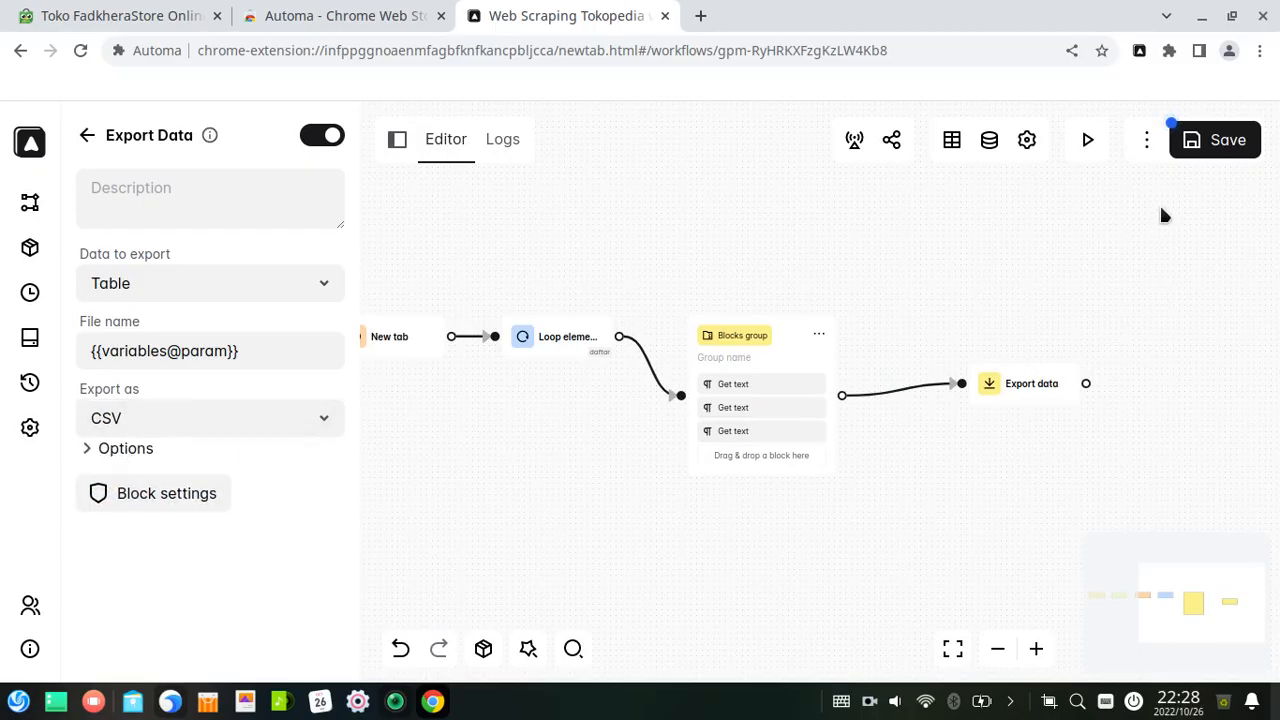
- Save the workflow and run it with the param value fadkhera
left_click(1210, 156)
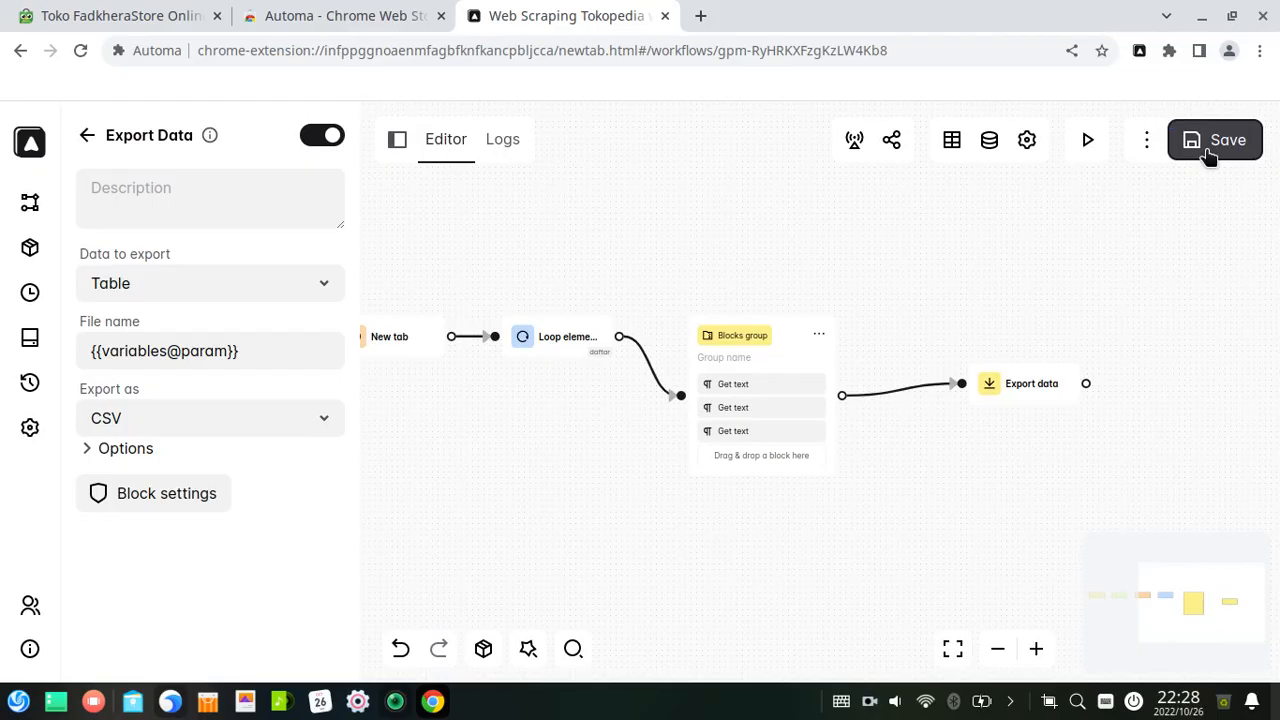
left_click(1088, 140)
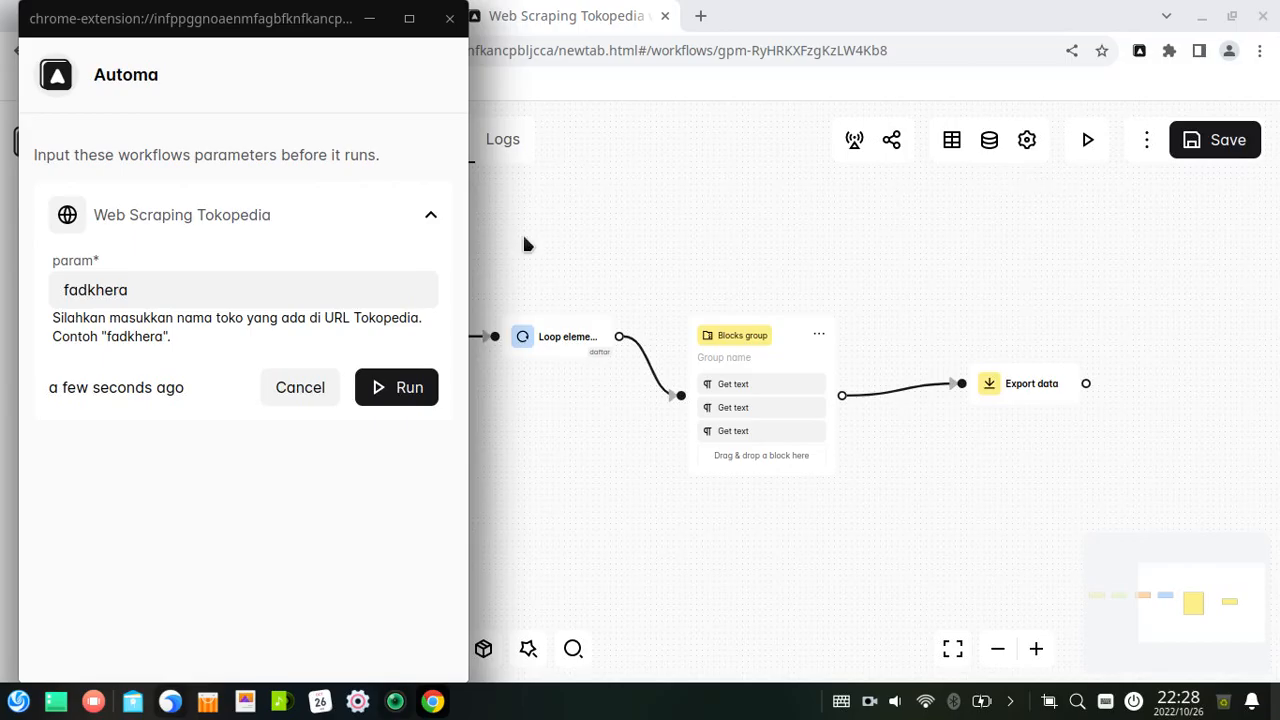
left_click(397, 403)
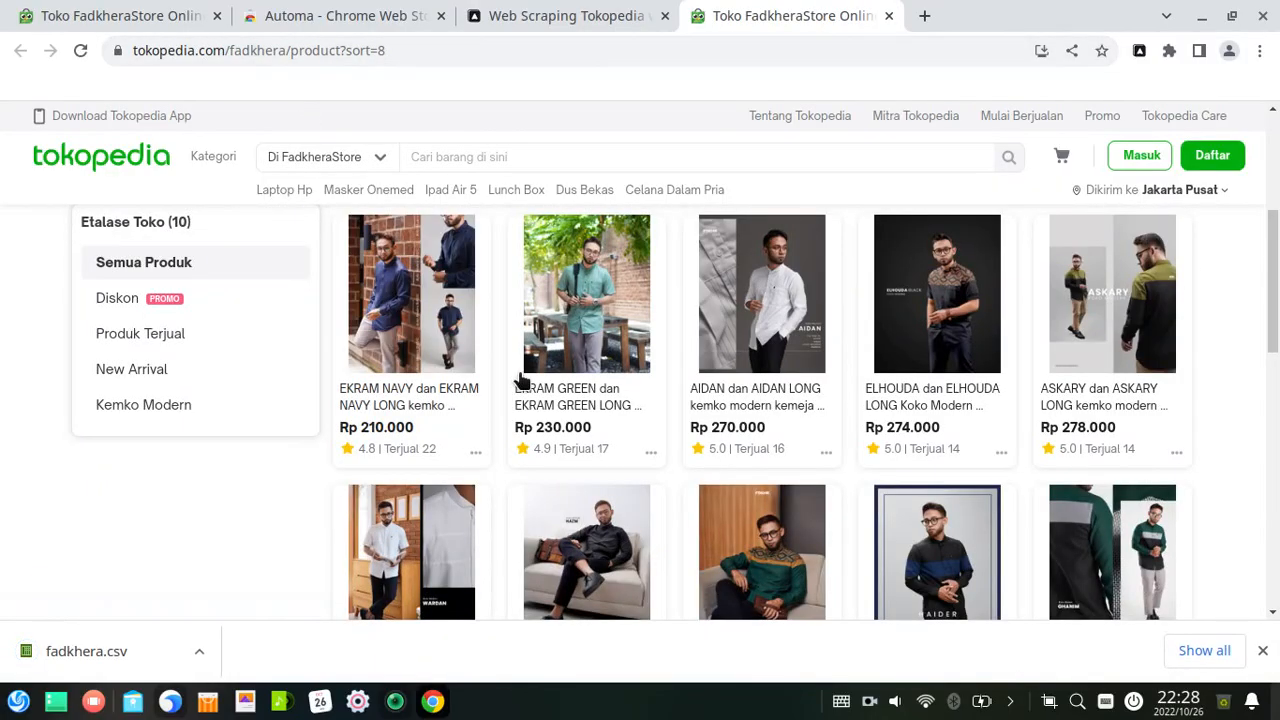
- Open the downloaded fadkhera.csv in WPS Office and widen the nama_barang and harga columns to check the scraped rows
left_click(88, 660)
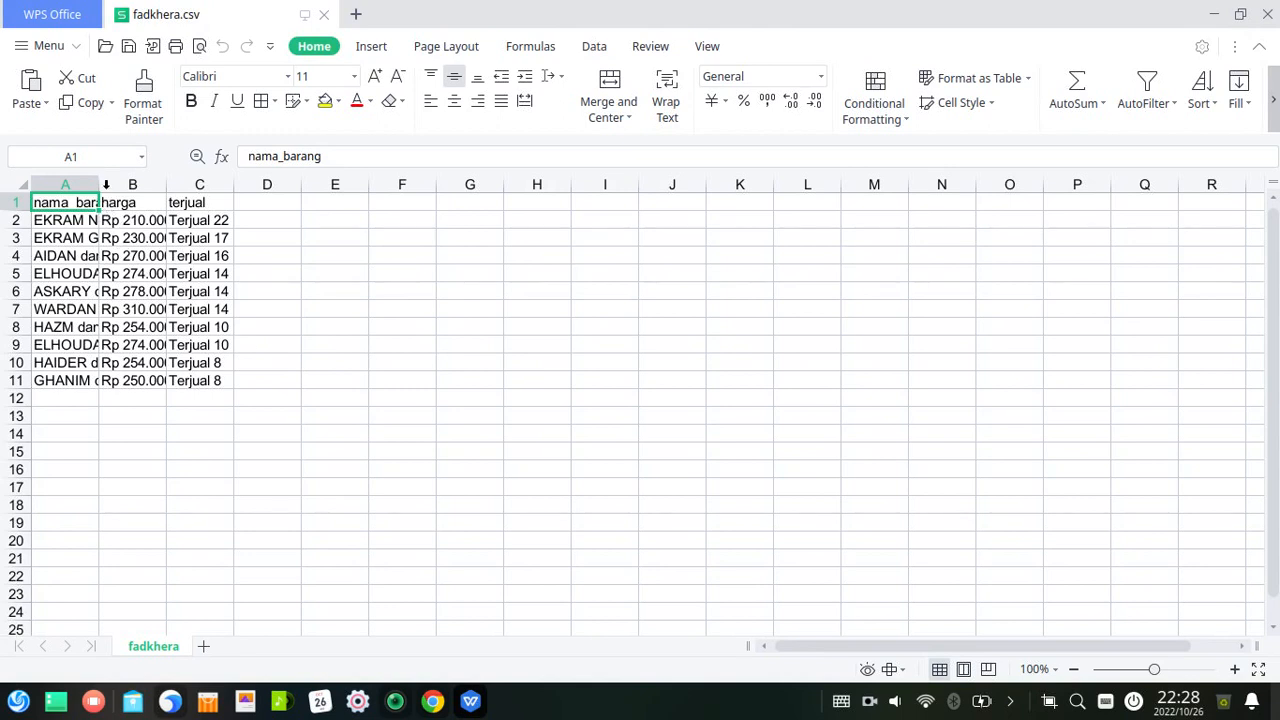
left_click_drag(95, 186, 340, 211)
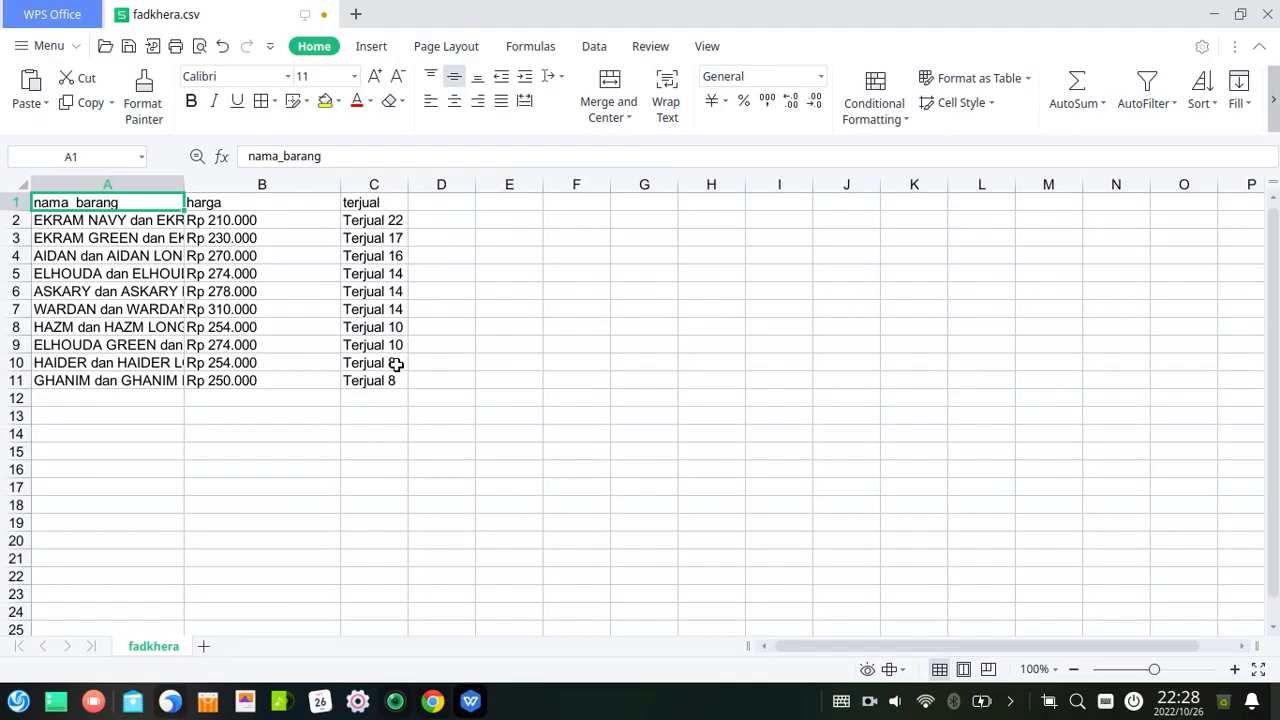
left_click_drag(184, 188, 263, 186)
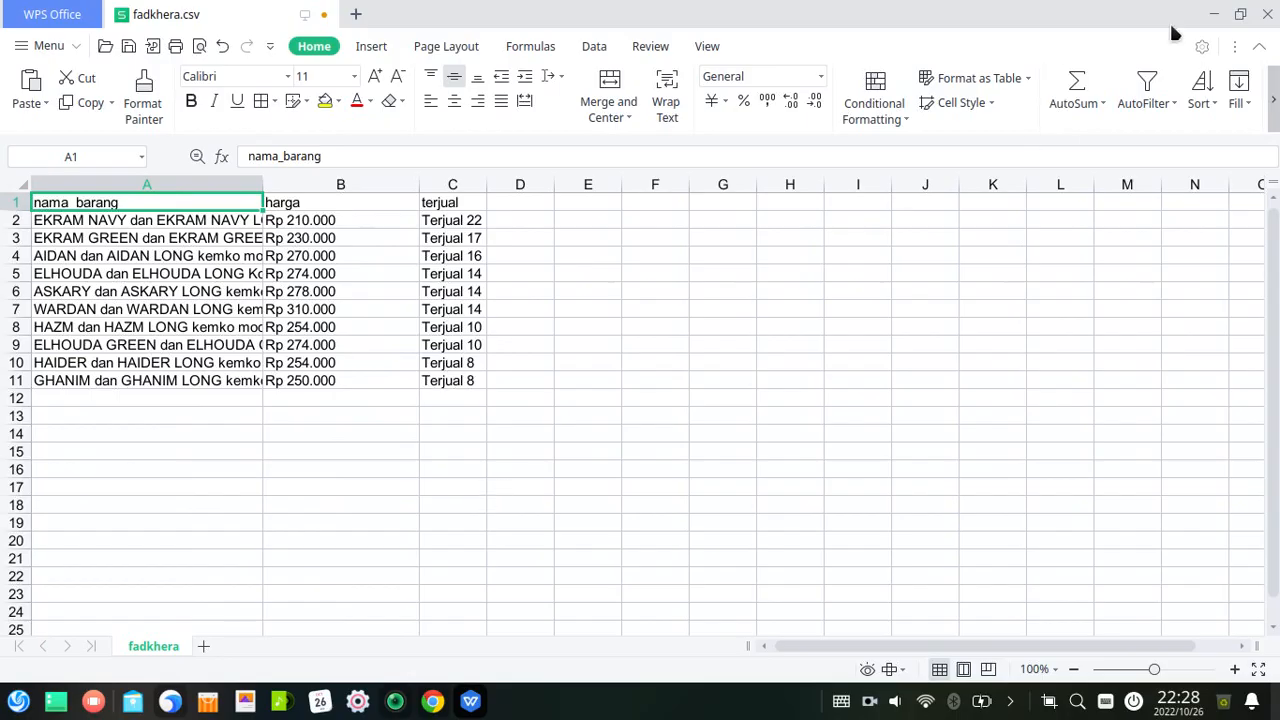
left_click(1213, 14)
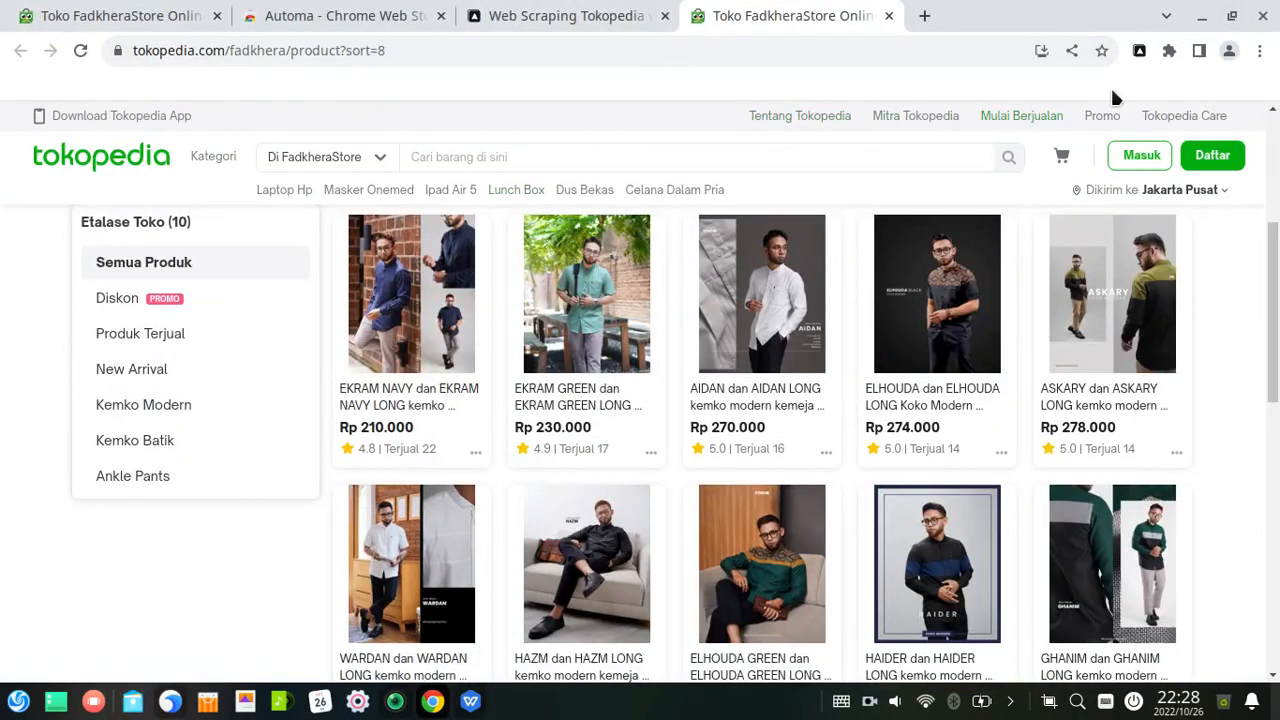
- Run the Web Scraping Tokopedia workflow from the Automa extension with the param value tokohapedia
left_click(1139, 60)
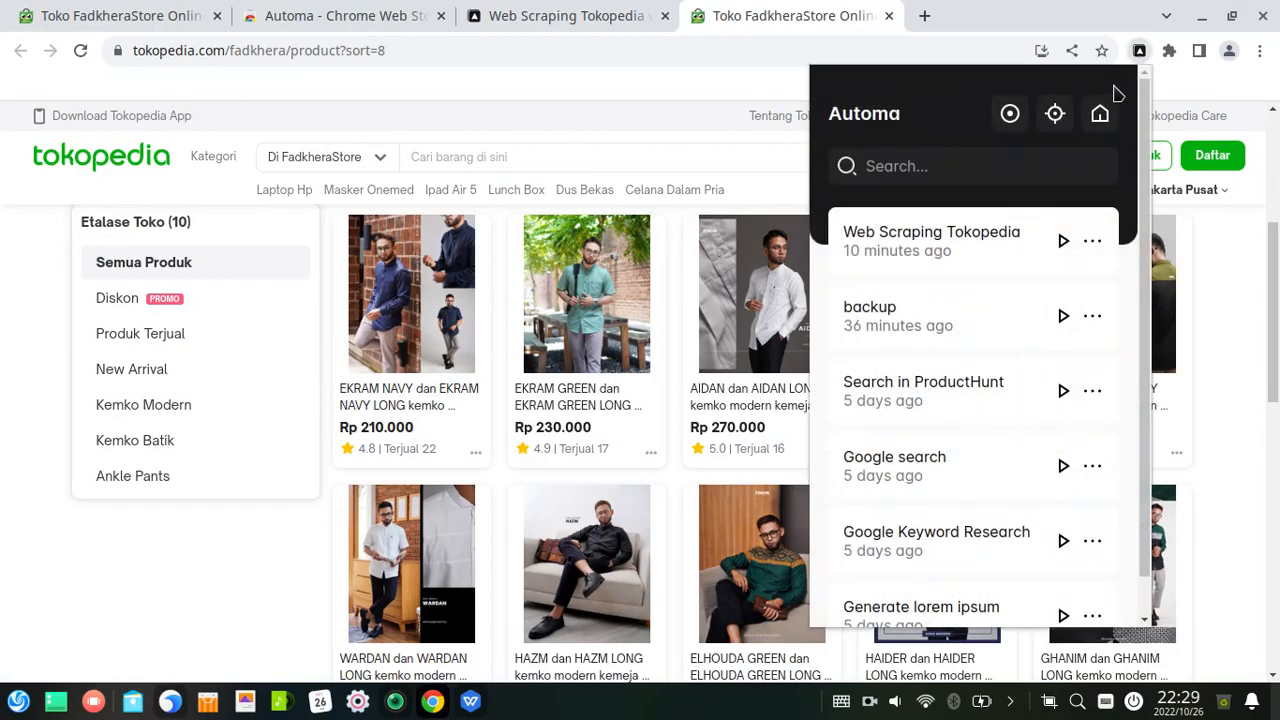
left_click(1062, 242)
left_click(212, 300)
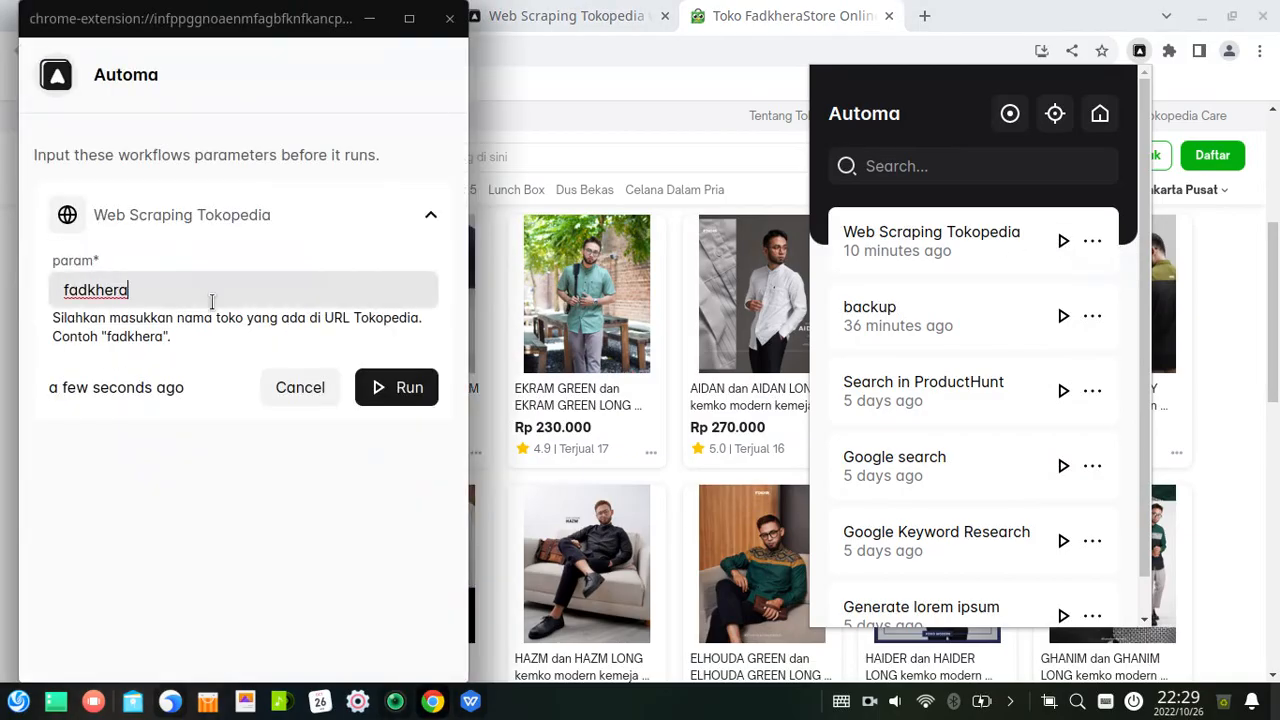
key("ctrl+a")
key("BackSpace")
type("to")
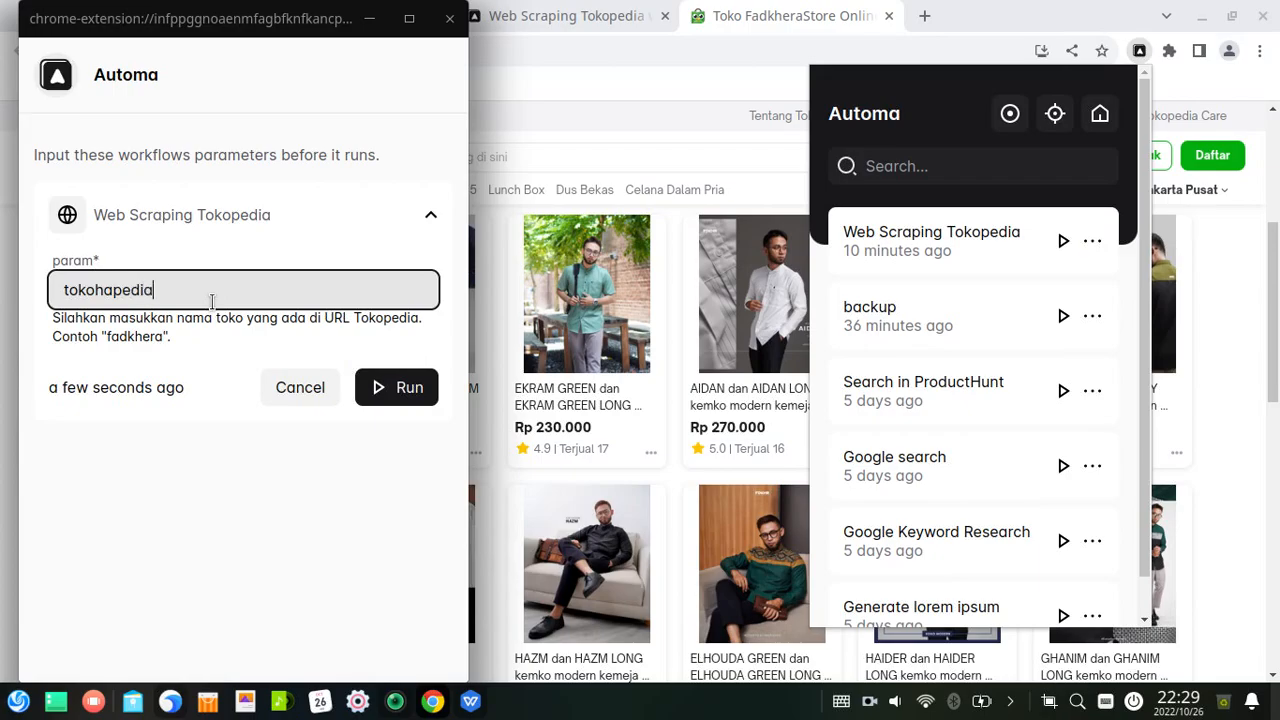
left_click(409, 390)
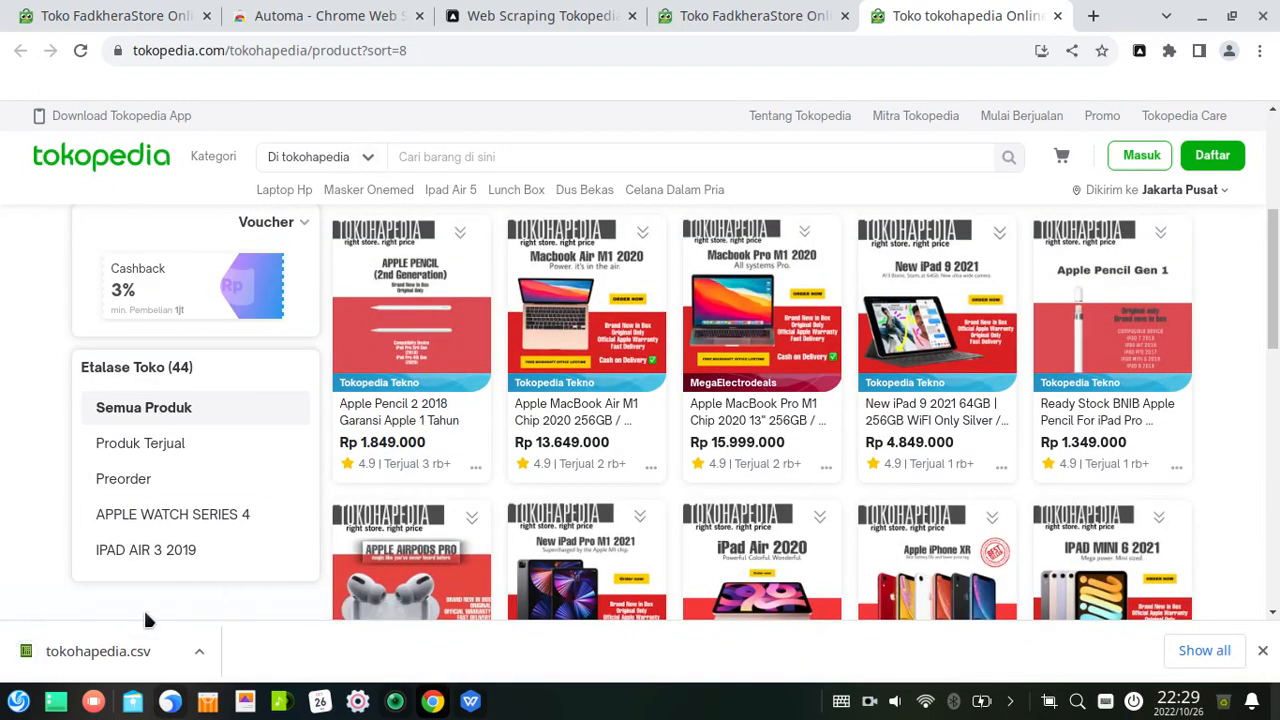
- Open the downloaded tokohapedia.csv in WPS Office and widen the terjual, harga and nama_barang columns
left_click(86, 652)
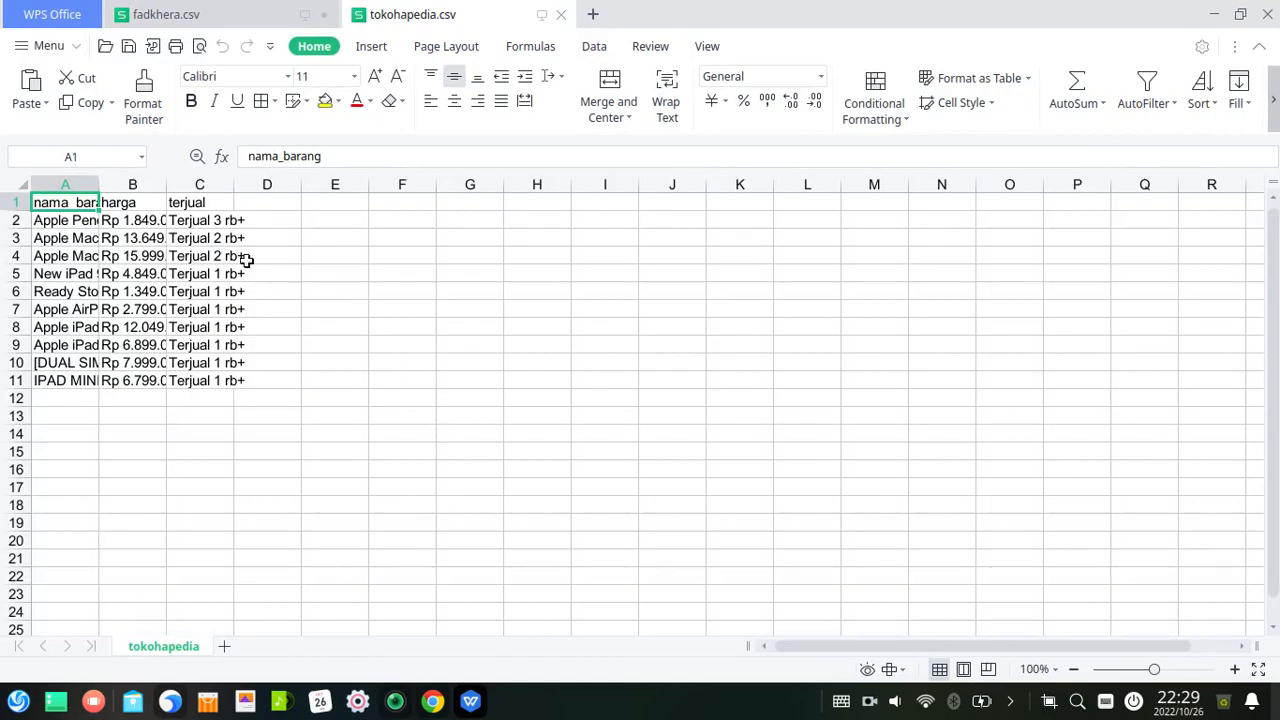
left_click_drag(244, 184, 271, 184)
left_click_drag(170, 189, 371, 186)
left_click_drag(96, 184, 236, 186)
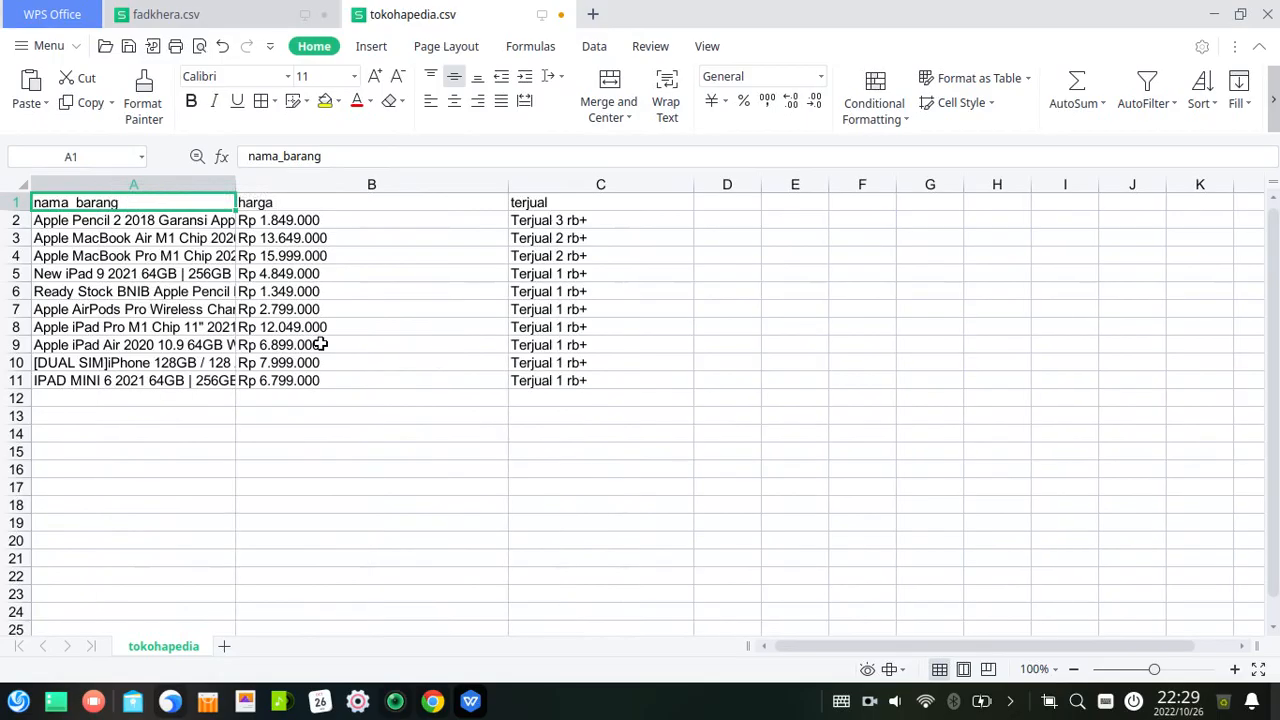
- Switch back to Chrome and look over the Automa store page and the tokohapedia store's product list
left_click(438, 708)
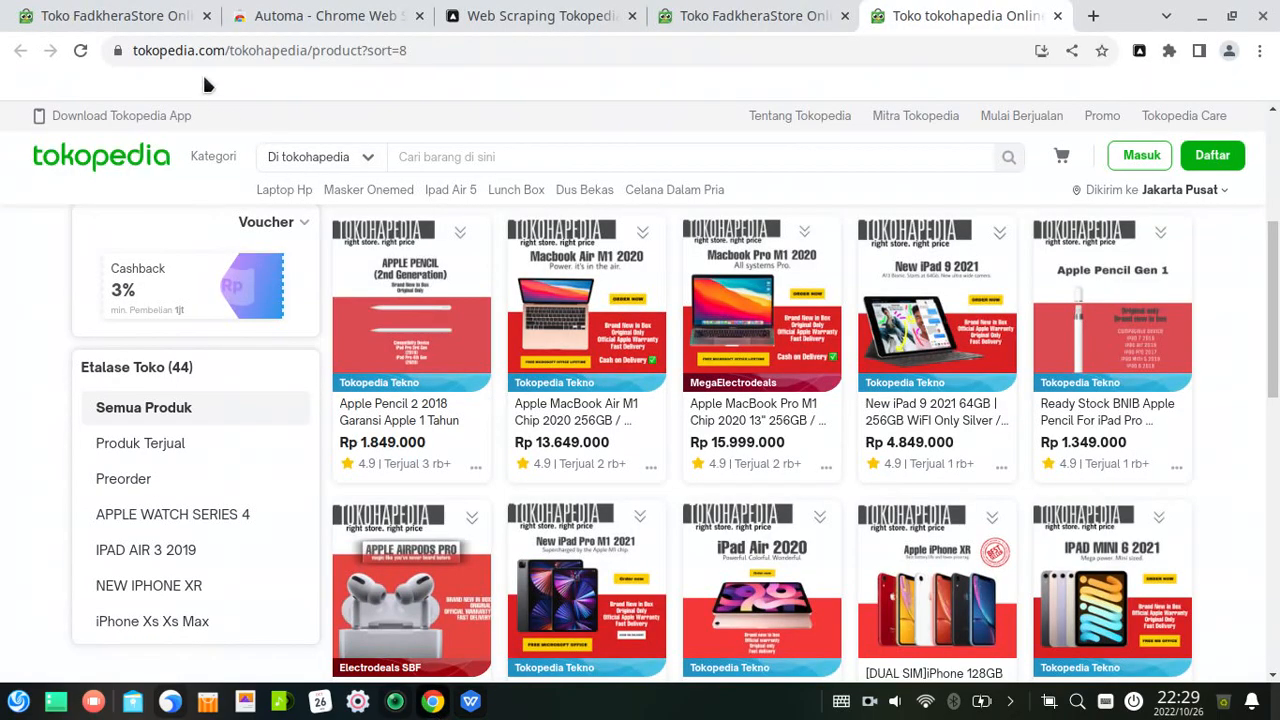
left_click(252, 15)
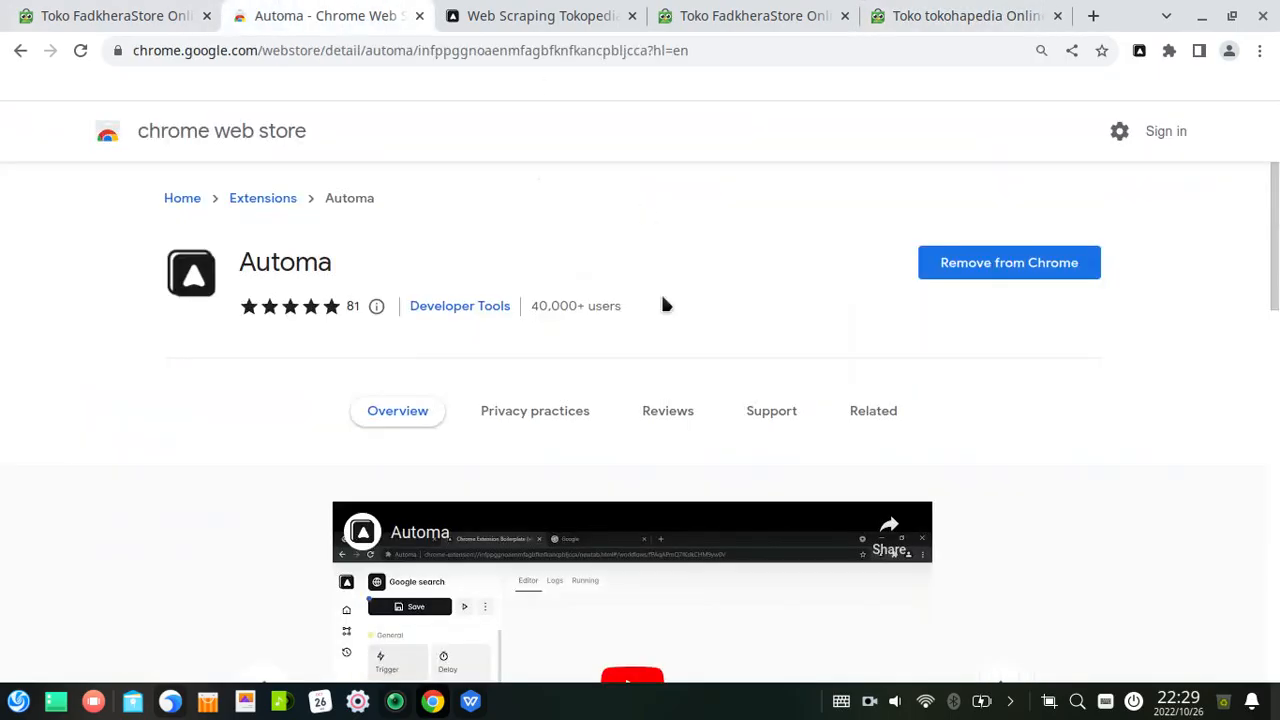
left_click_drag(1272, 248, 1274, 284)
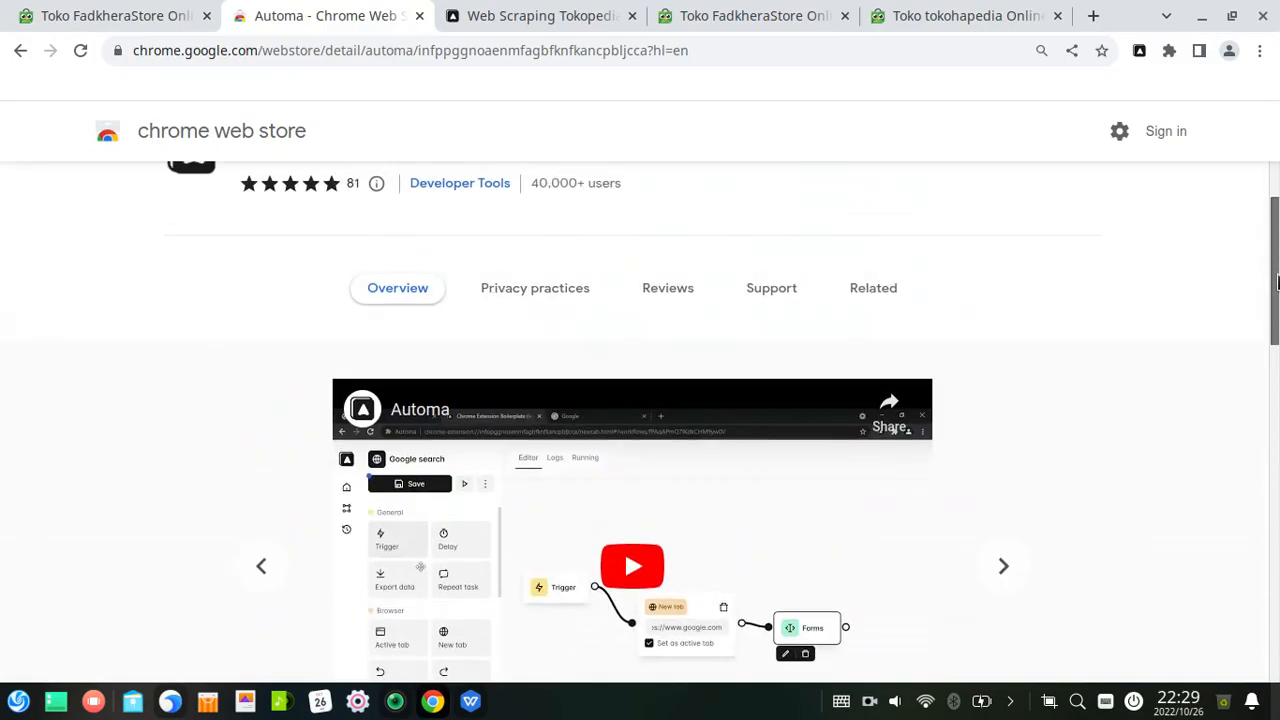
scroll(1250, 290, "up", 2)
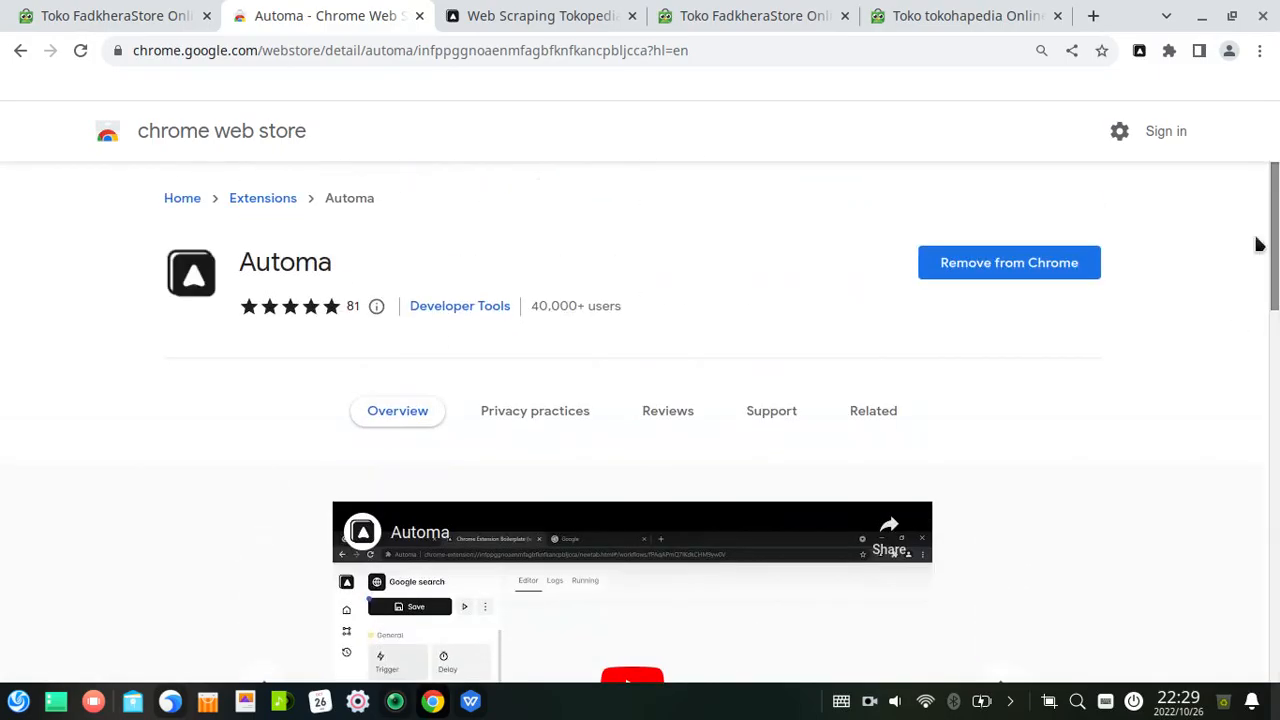
left_click(970, 14)
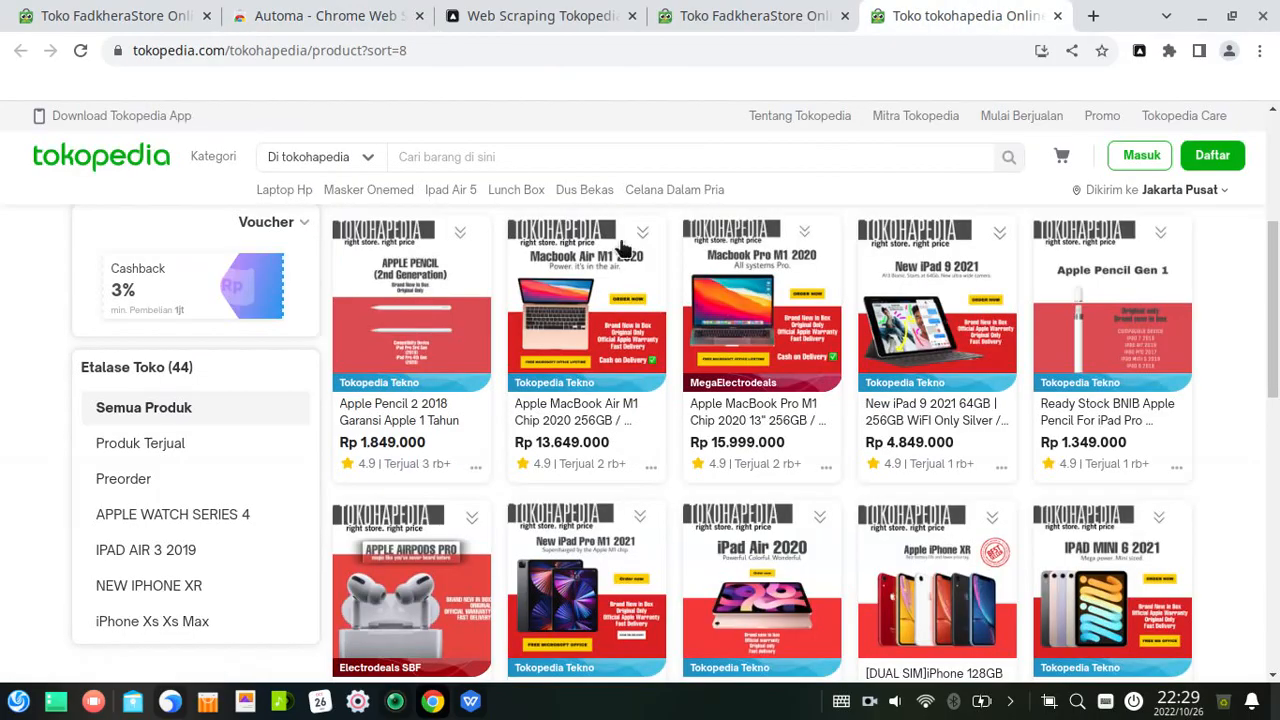
scroll(775, 460, "up", 4)
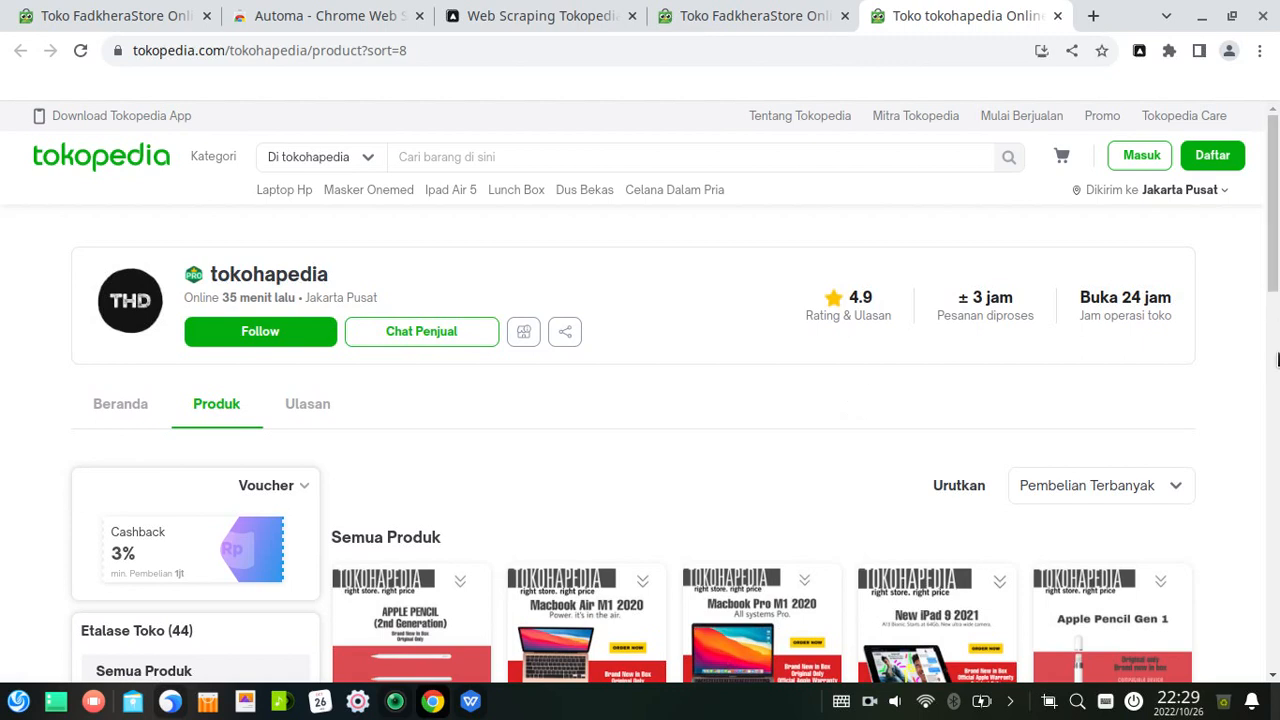
left_click_drag(1277, 285, 1277, 333)
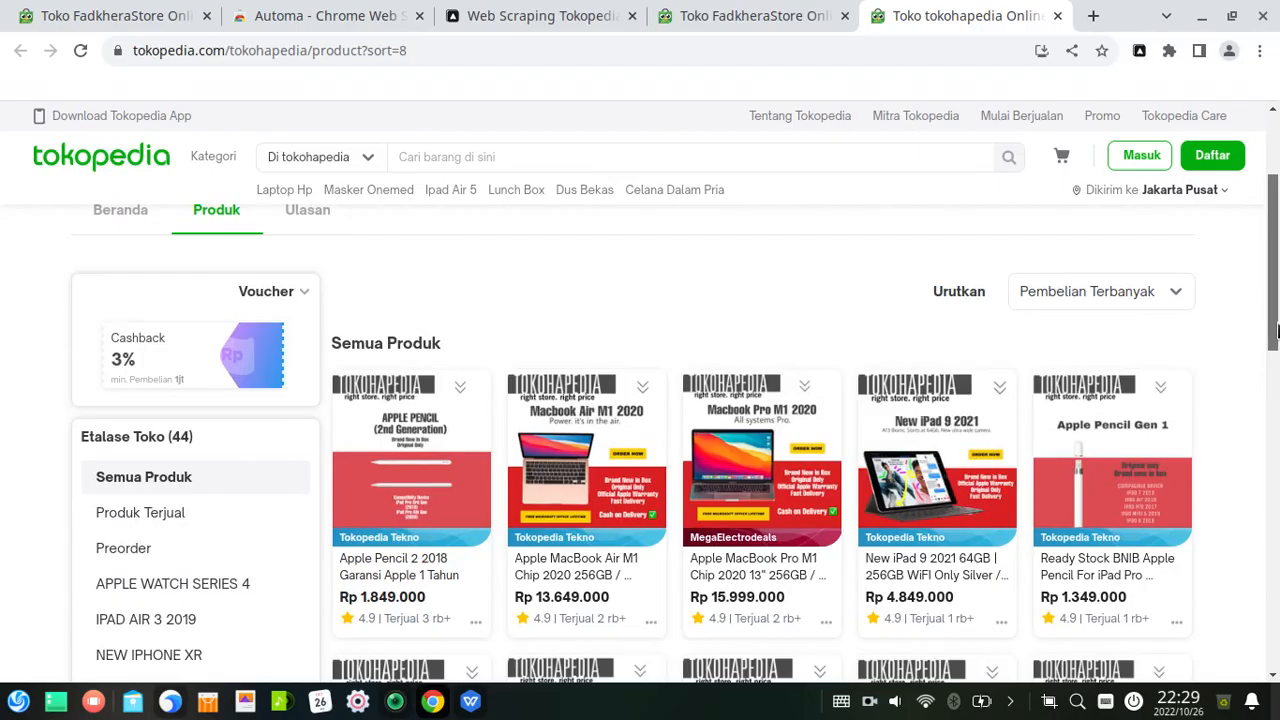
scroll(1277, 333, "down", 3)
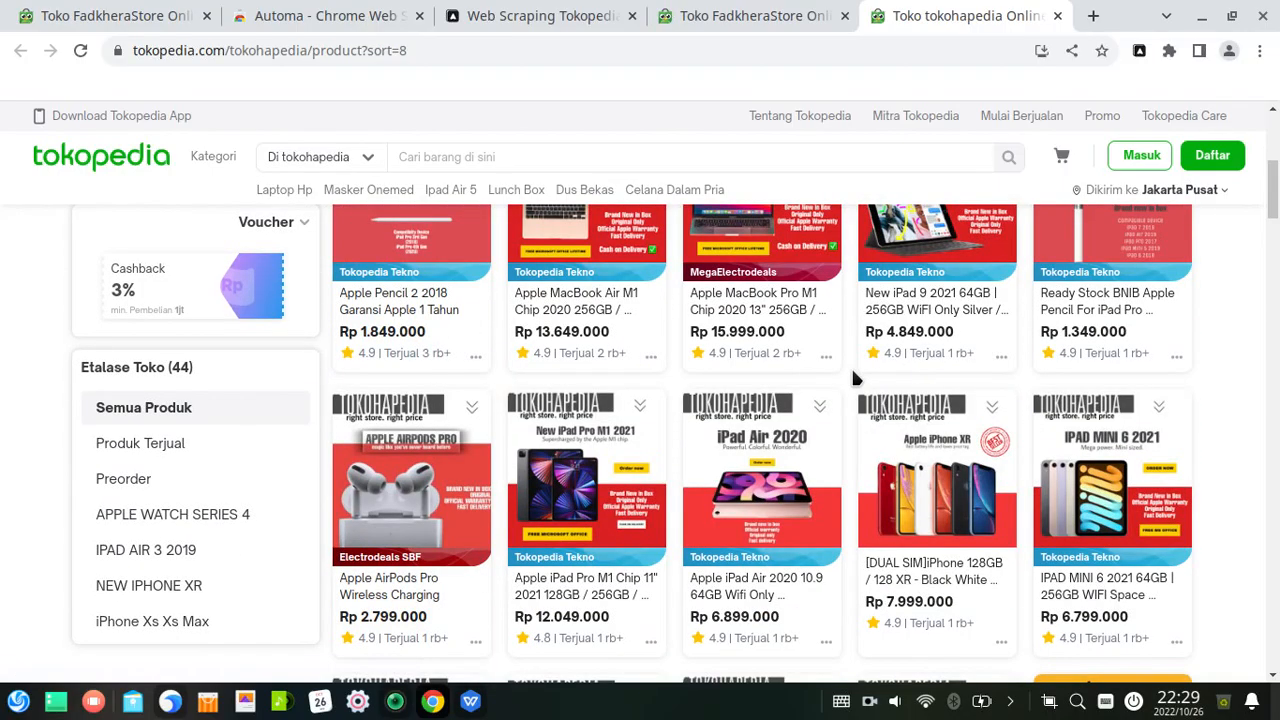
scroll(855, 378, "up", 2)
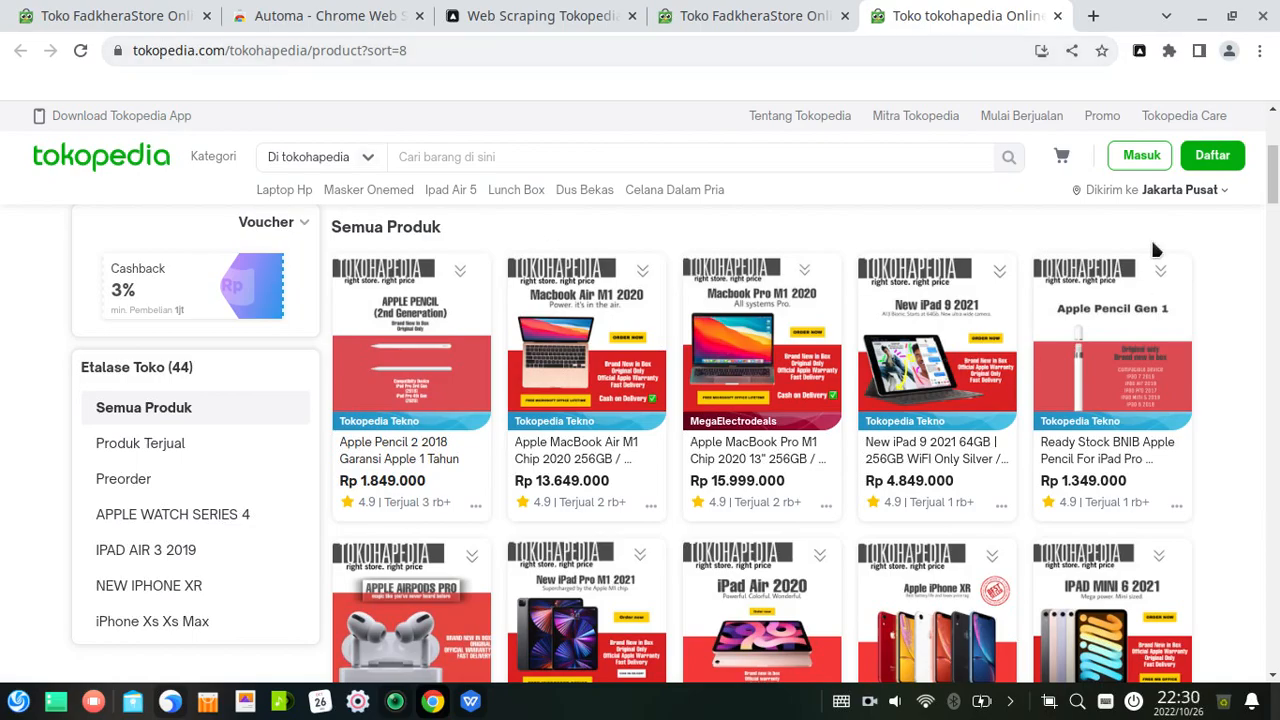
left_click(1139, 50)
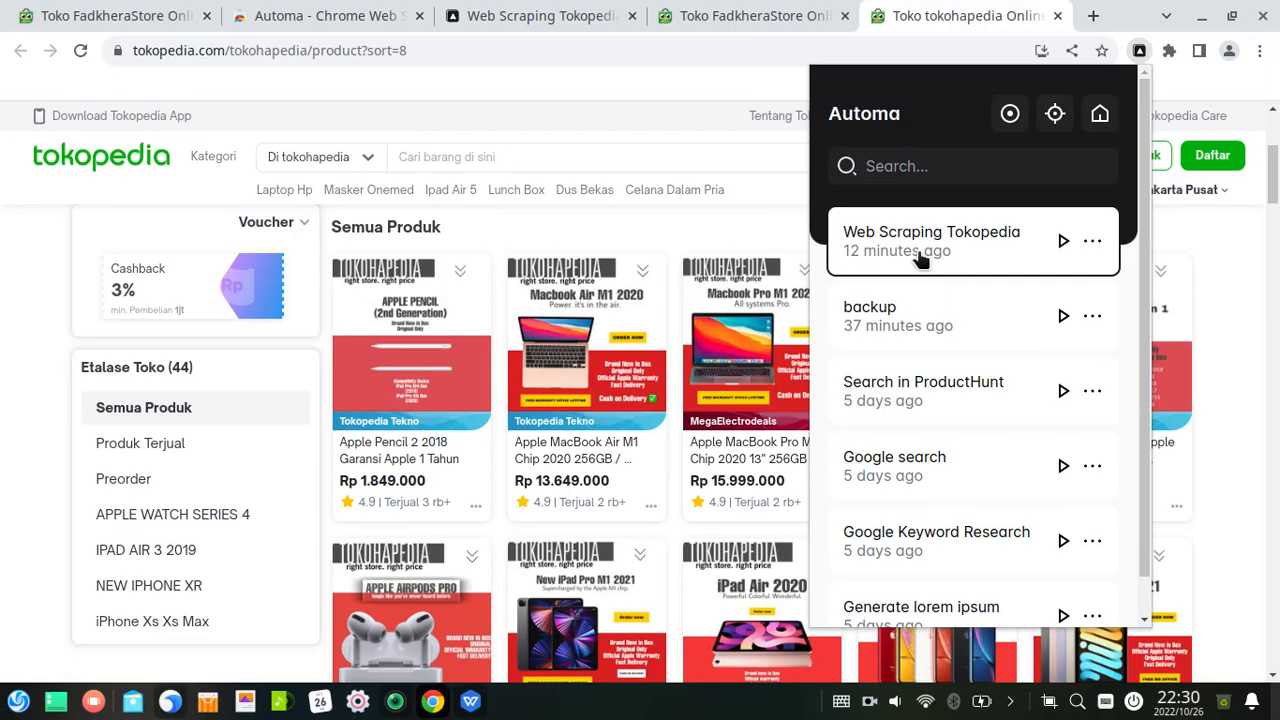
- Auto-align the blocks of the Web Scraping Tokopedia workflow and check the Export Data block's file name
left_click(545, 12)
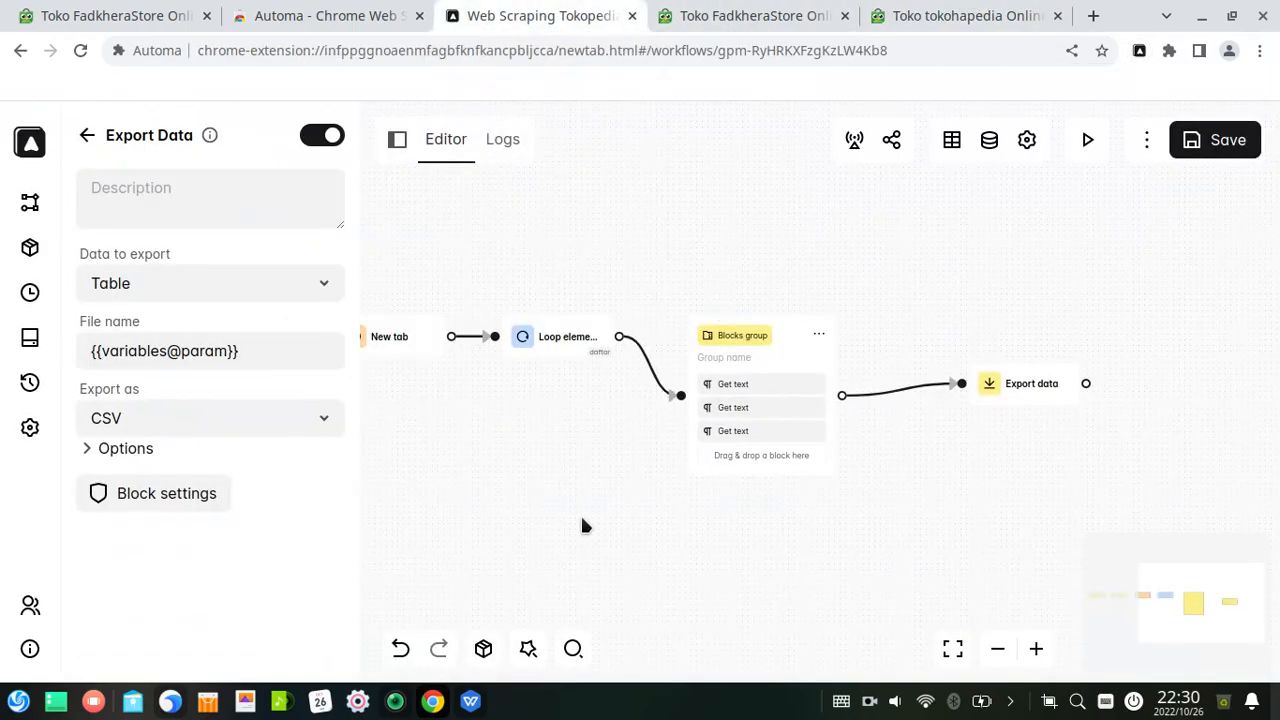
left_click(528, 648)
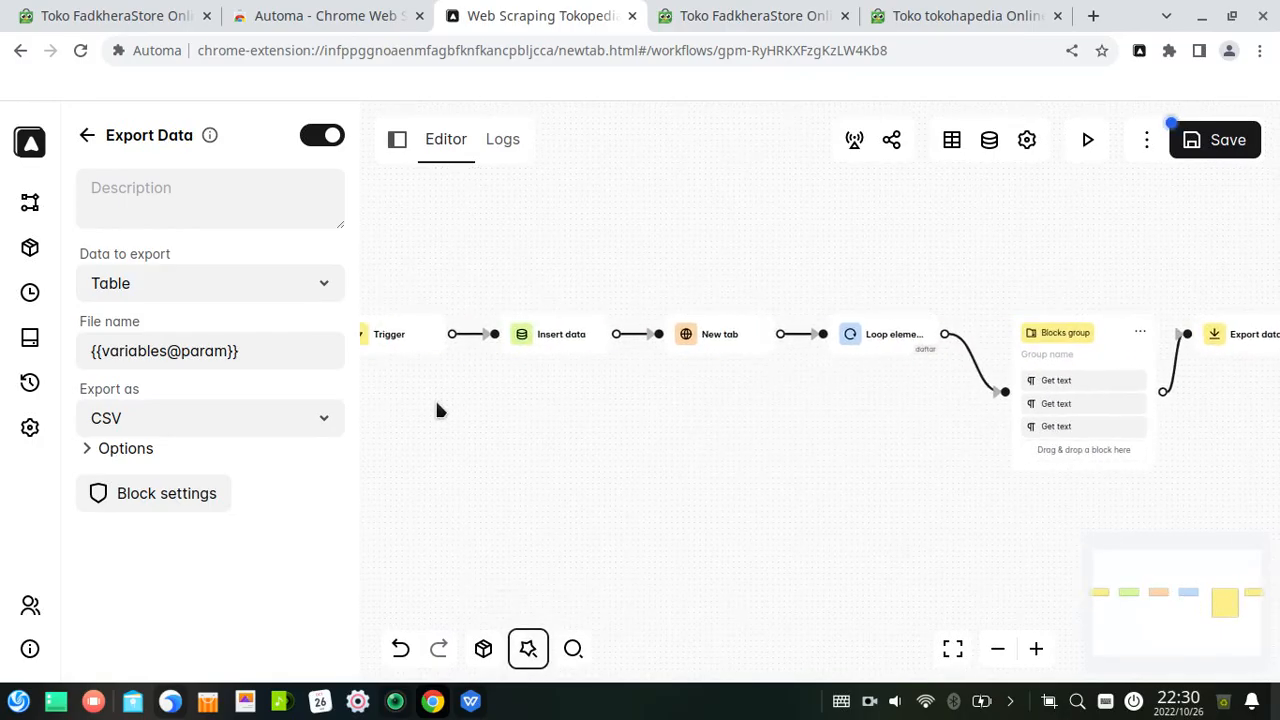
left_click_drag(569, 480, 594, 474)
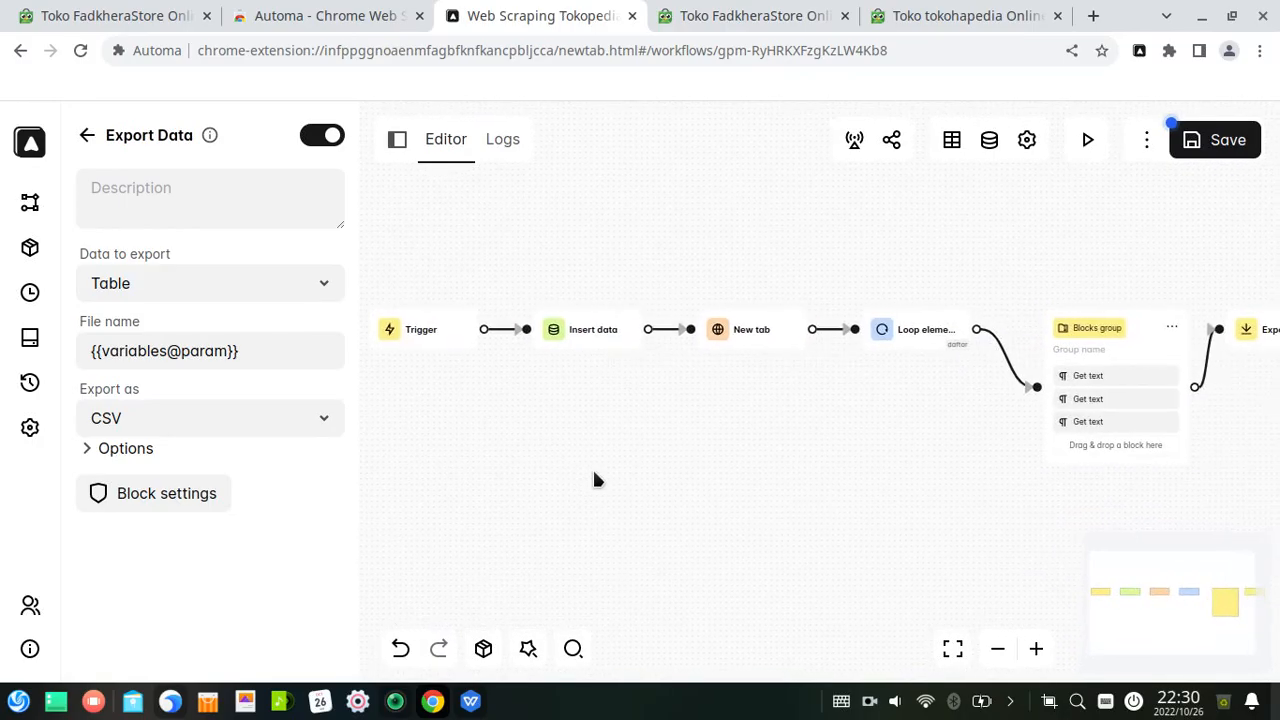
left_click_drag(272, 350, 75, 358)
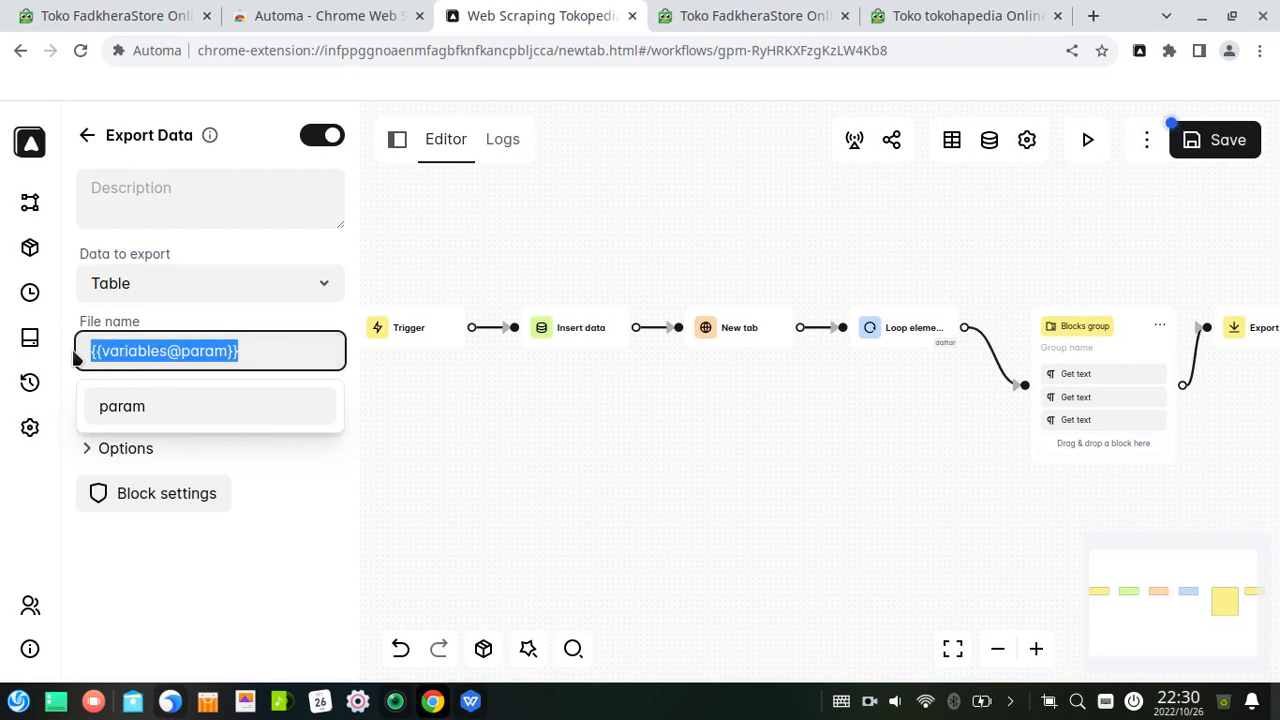
left_click(593, 452)
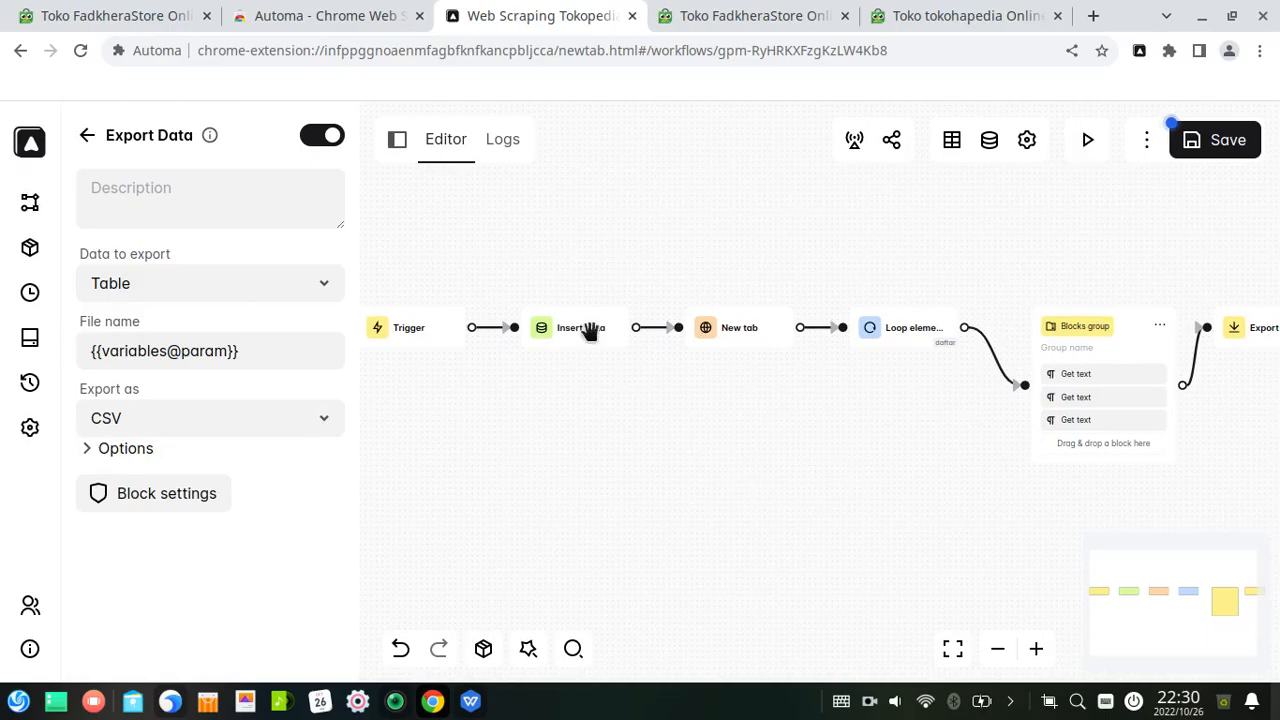
- Save the aligned workflow and open the log of its most recent run
left_click(499, 155)
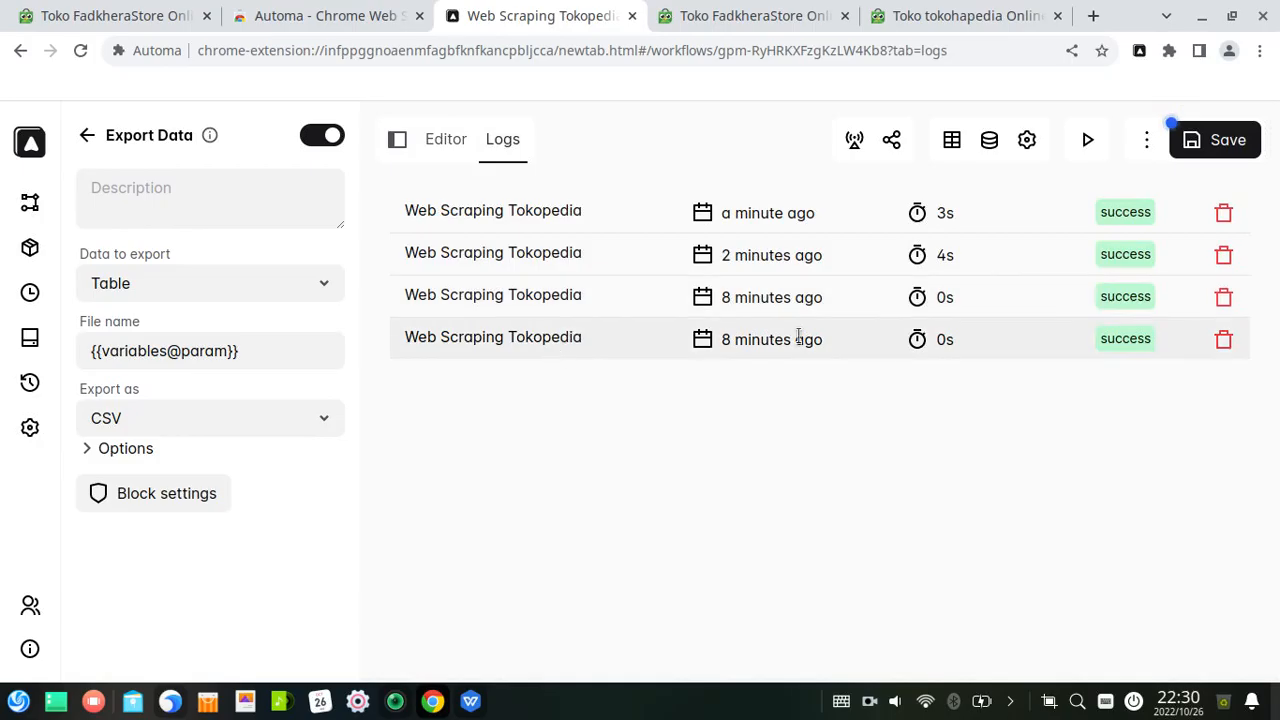
left_click(458, 218)
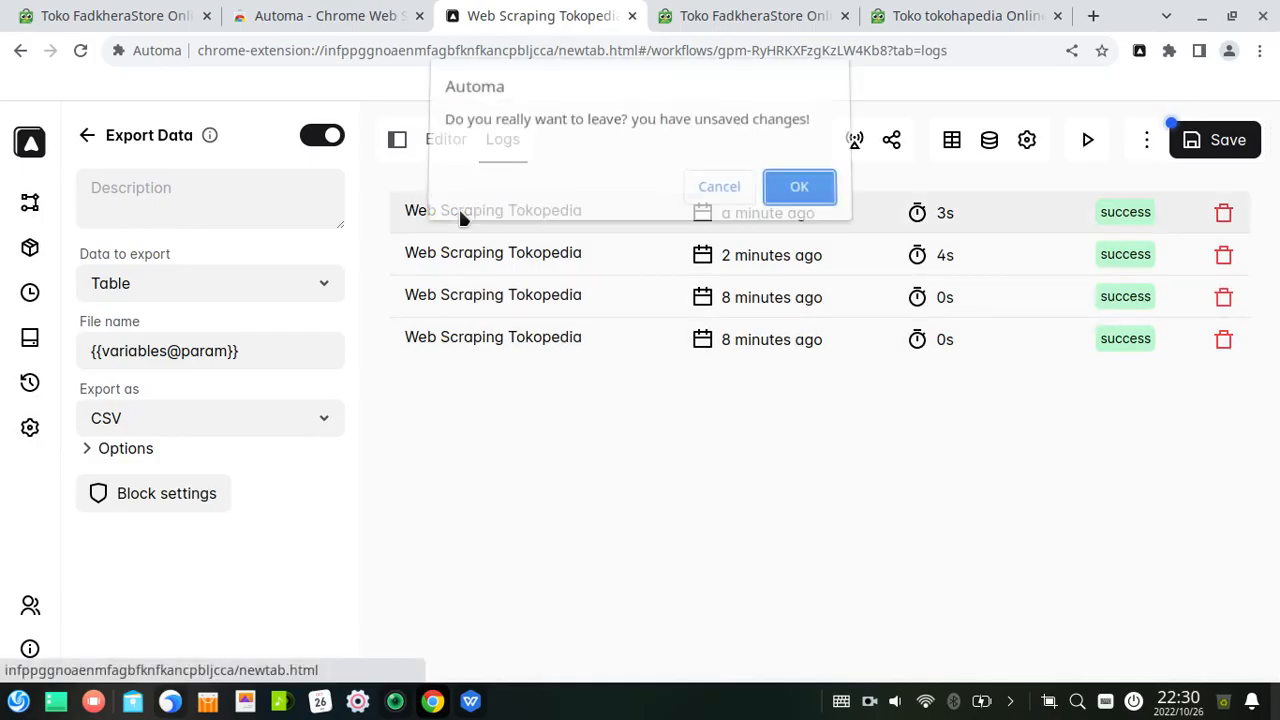
left_click(705, 199)
left_click(1200, 165)
left_click(514, 211)
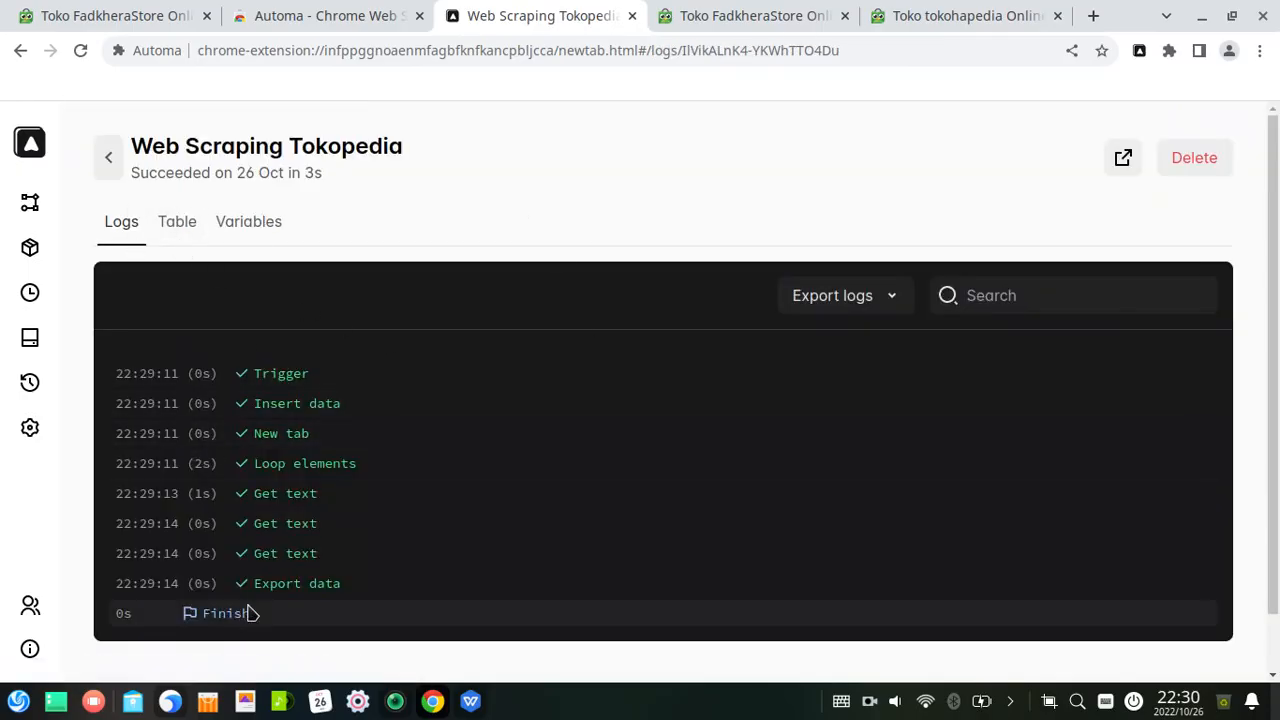
- Examine the run's scraped table, its variables in raw form and its block-by-block log, and return to the list of runs
left_click(187, 230)
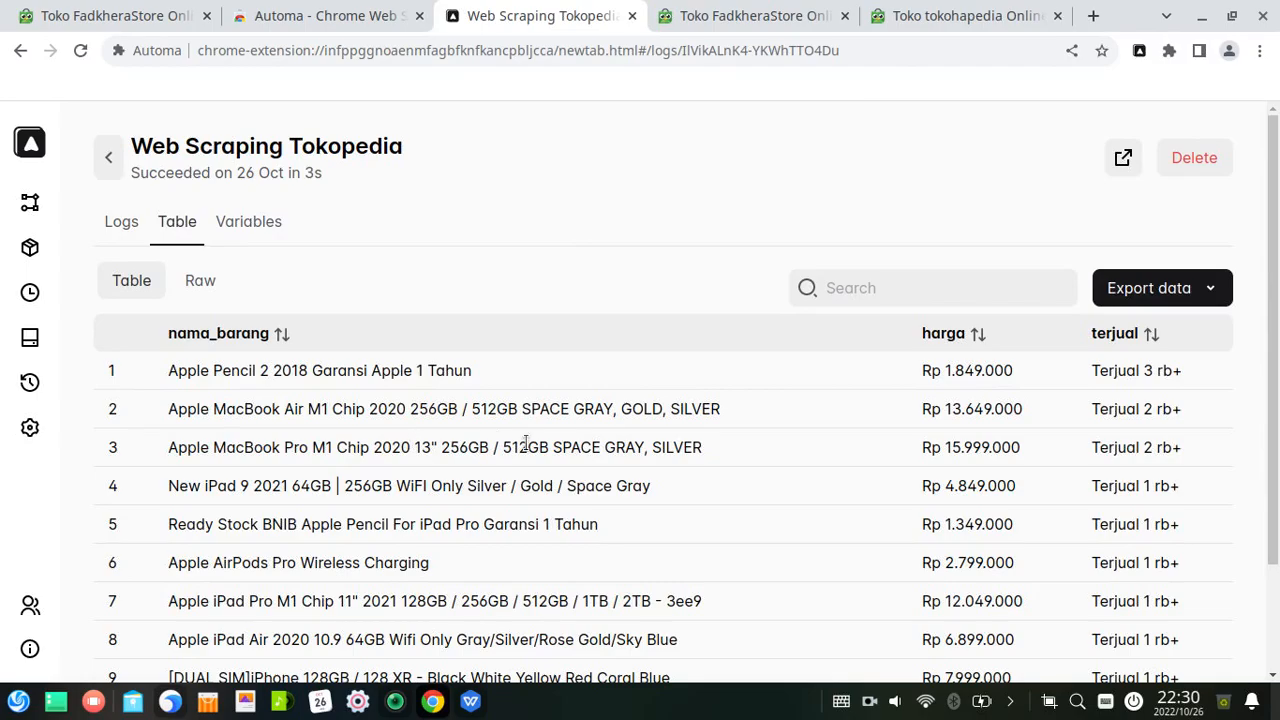
scroll(871, 451, "down", 2)
scroll(900, 510, "up", 2)
scroll(851, 534, "down", 2)
scroll(417, 497, "up", 2)
left_click(248, 224)
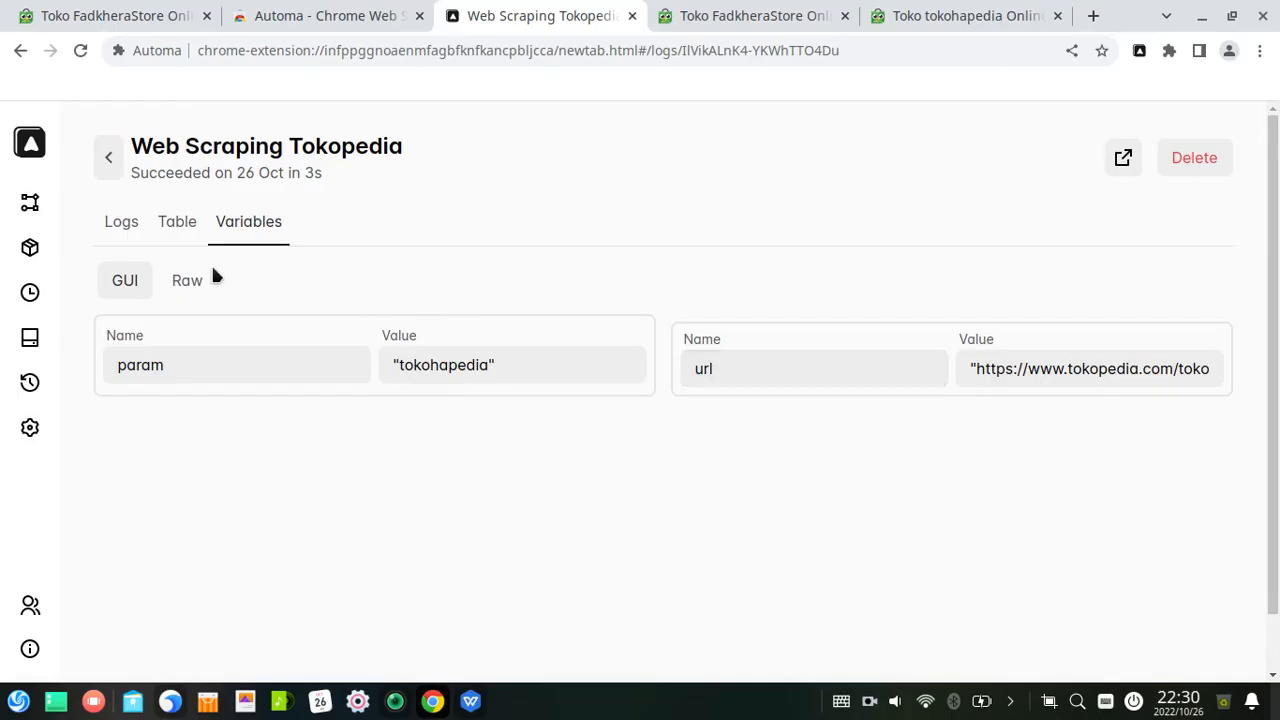
left_click(168, 284)
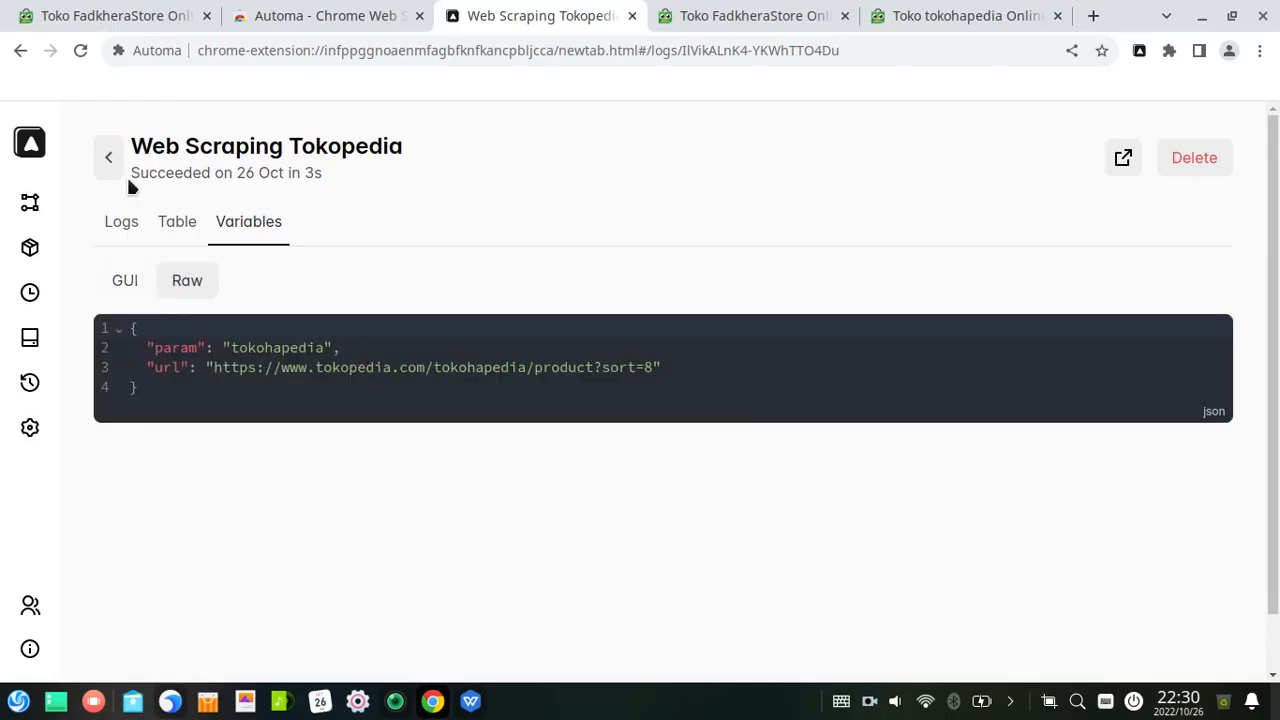
left_click(124, 222)
scroll(1275, 230, "down", 1)
scroll(1275, 430, "up", 1)
left_click(100, 160)
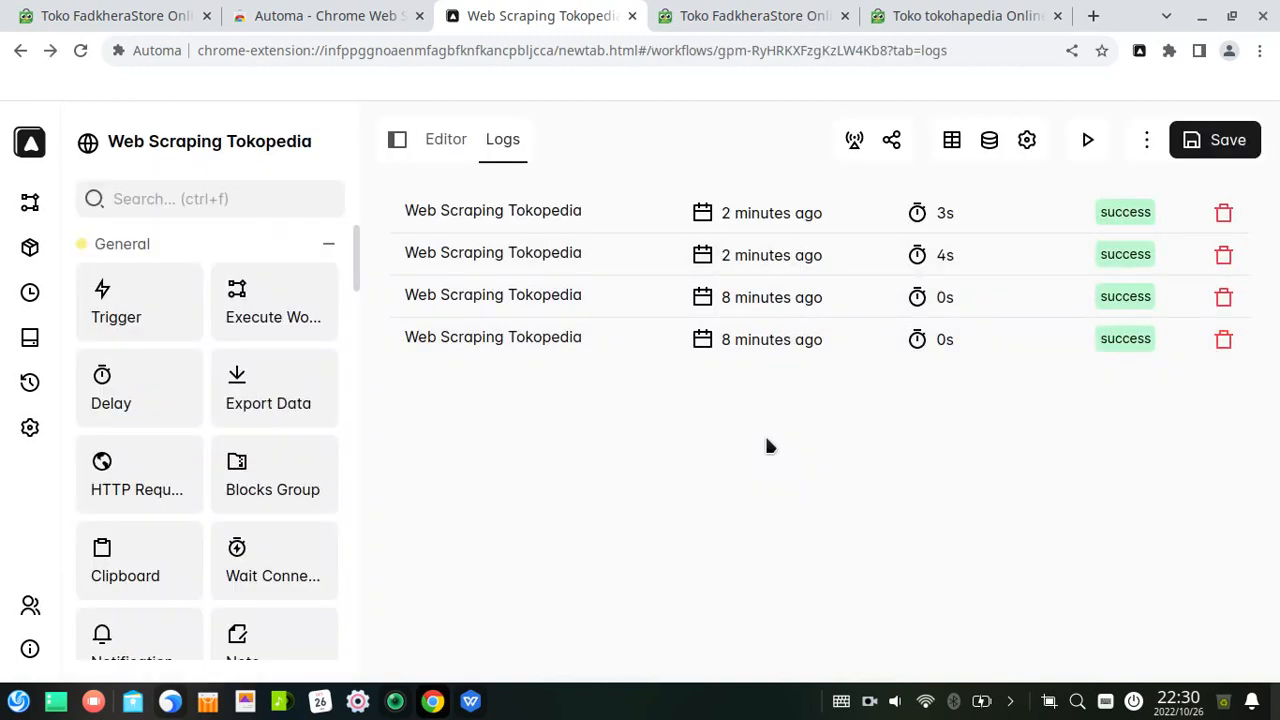
- Revisit the Automa store page and the FadkheraStore page, and return to the workflow's block diagram in the editor
left_click(306, 16)
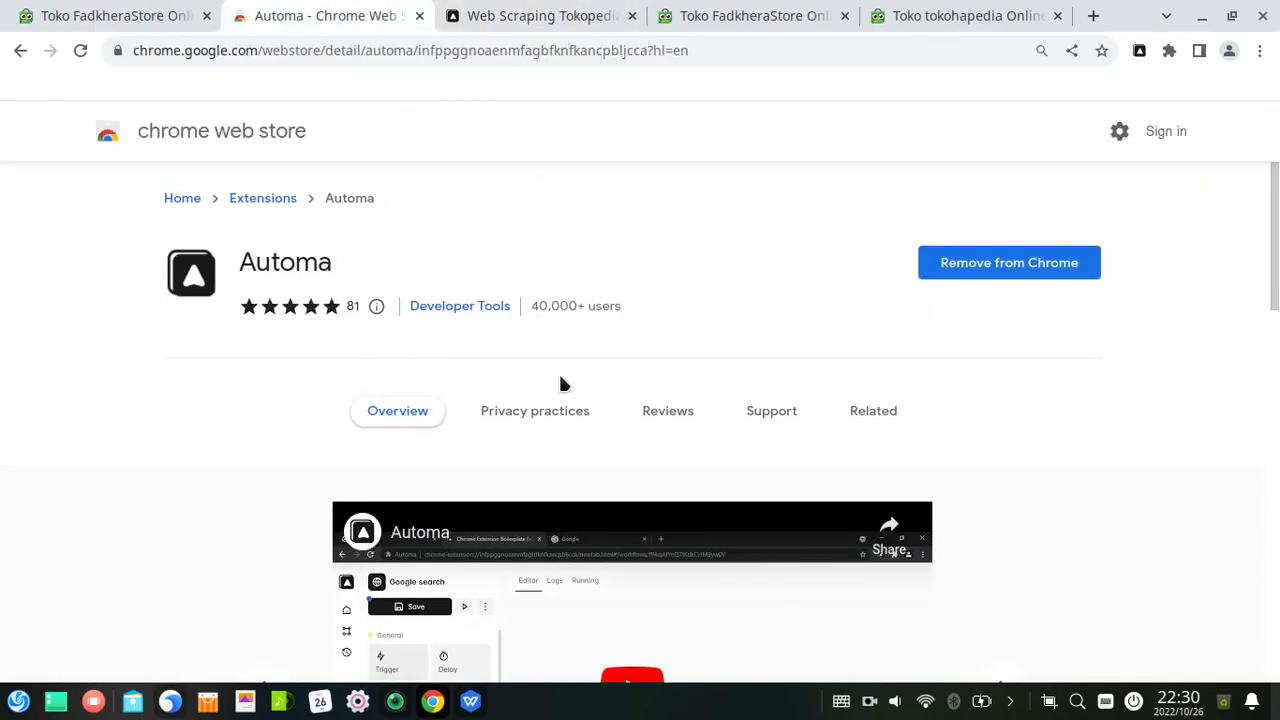
left_click(764, 12)
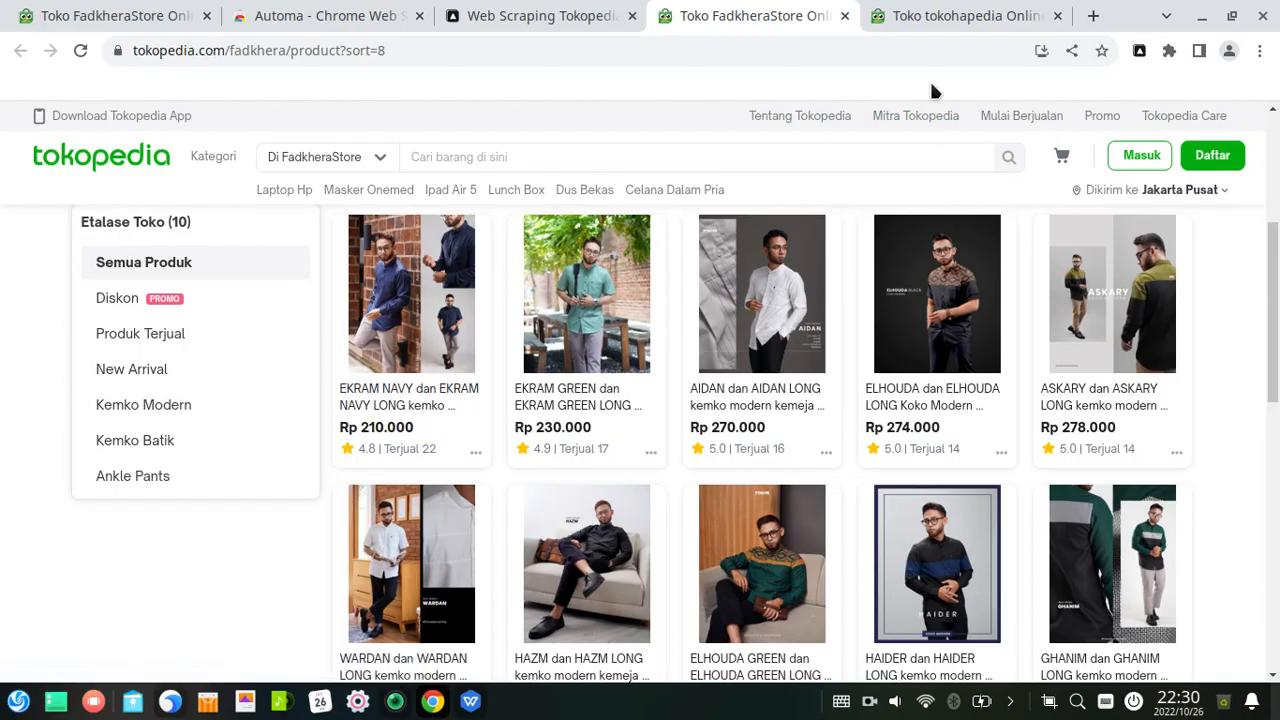
left_click(509, 22)
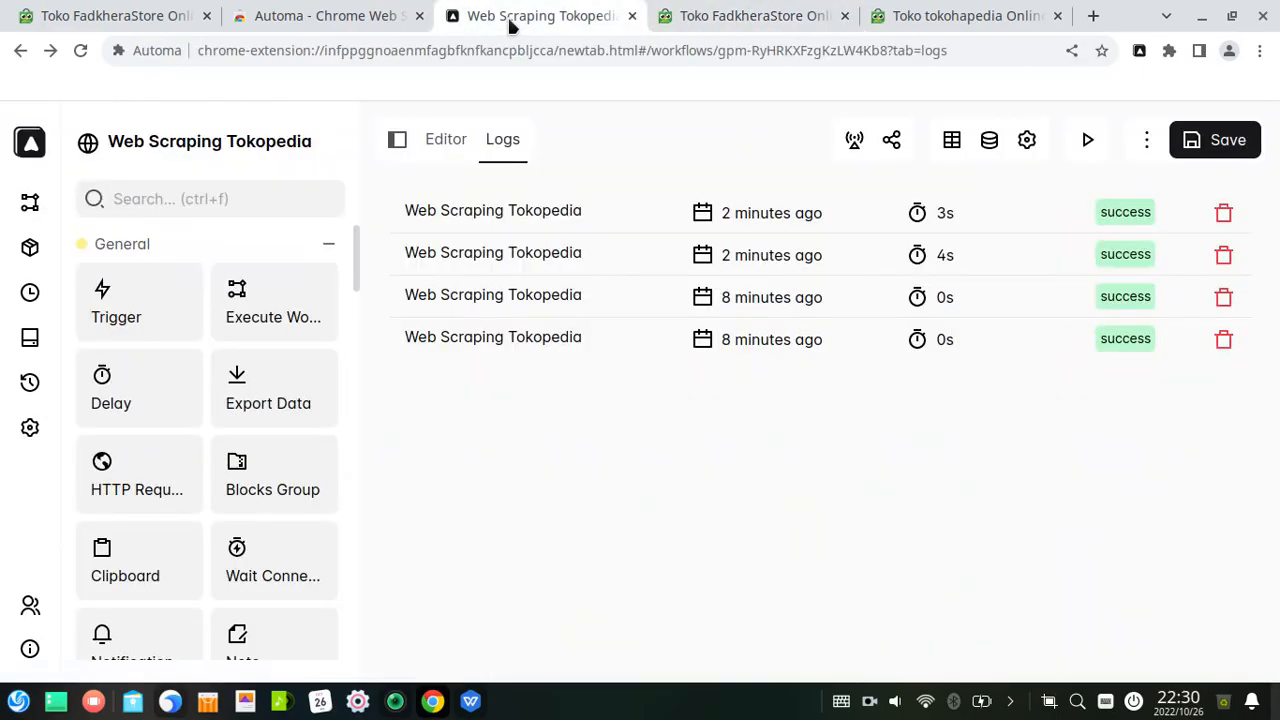
left_click(444, 145)
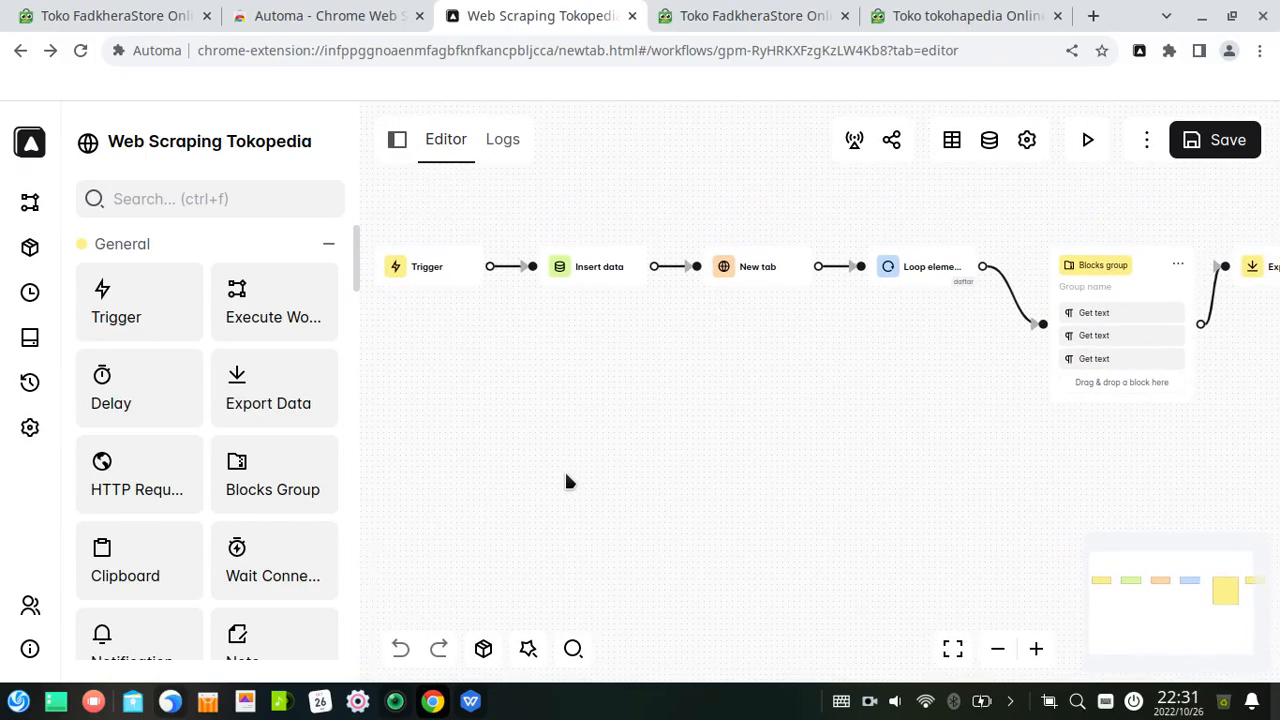